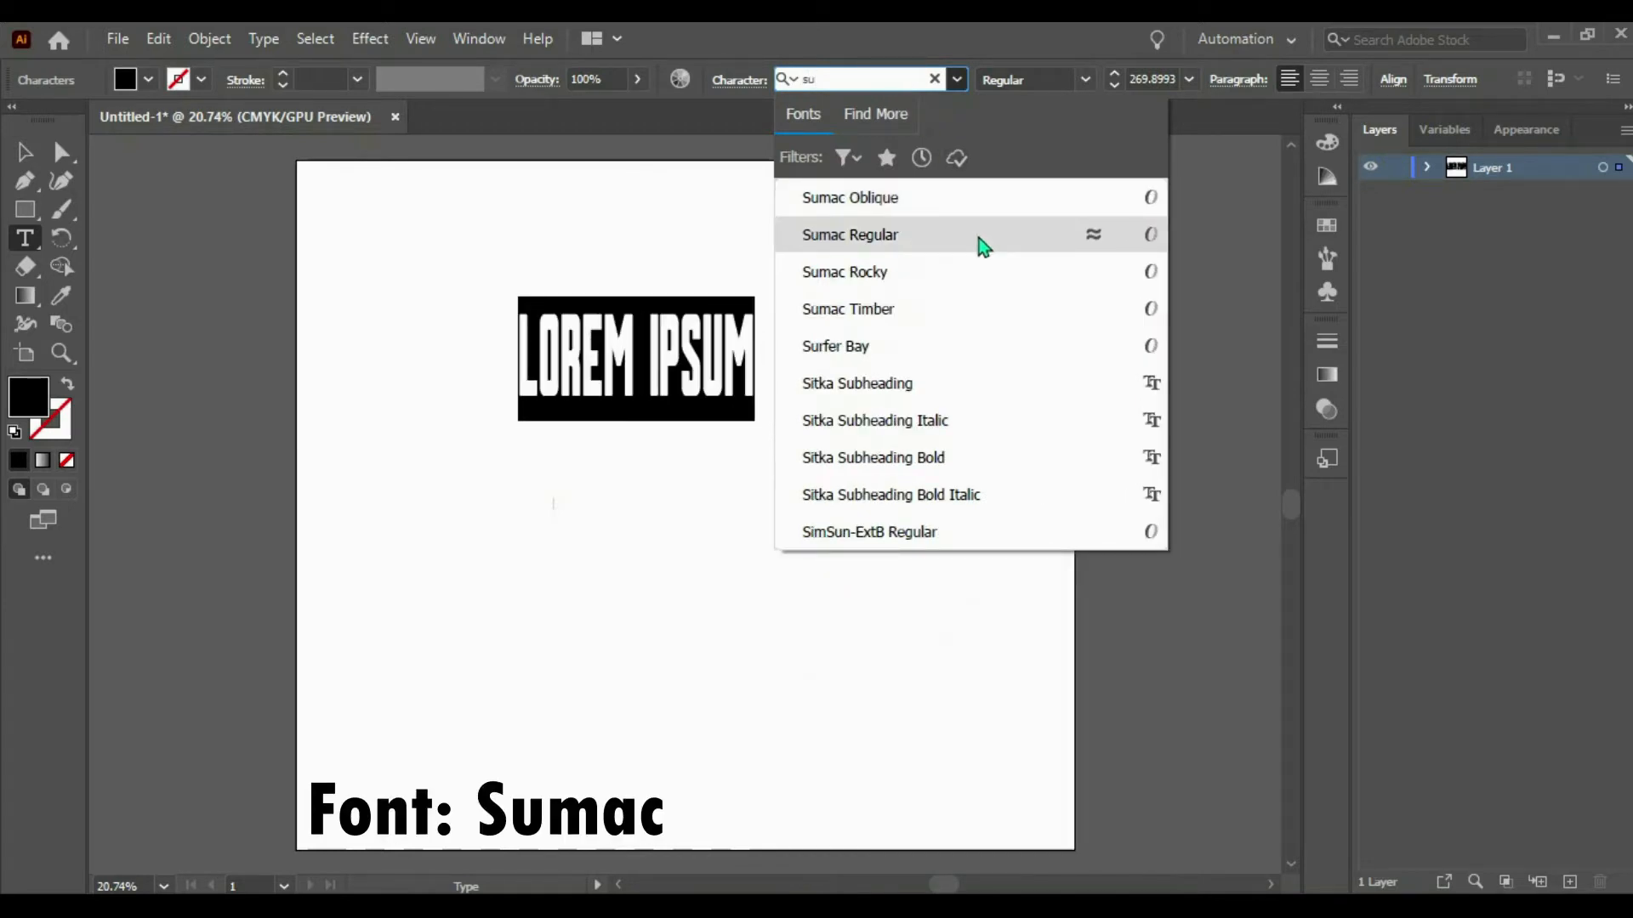
- Set the placeholder text's font to Sumac Regular and replace the text with THINK
left_click(982, 245)
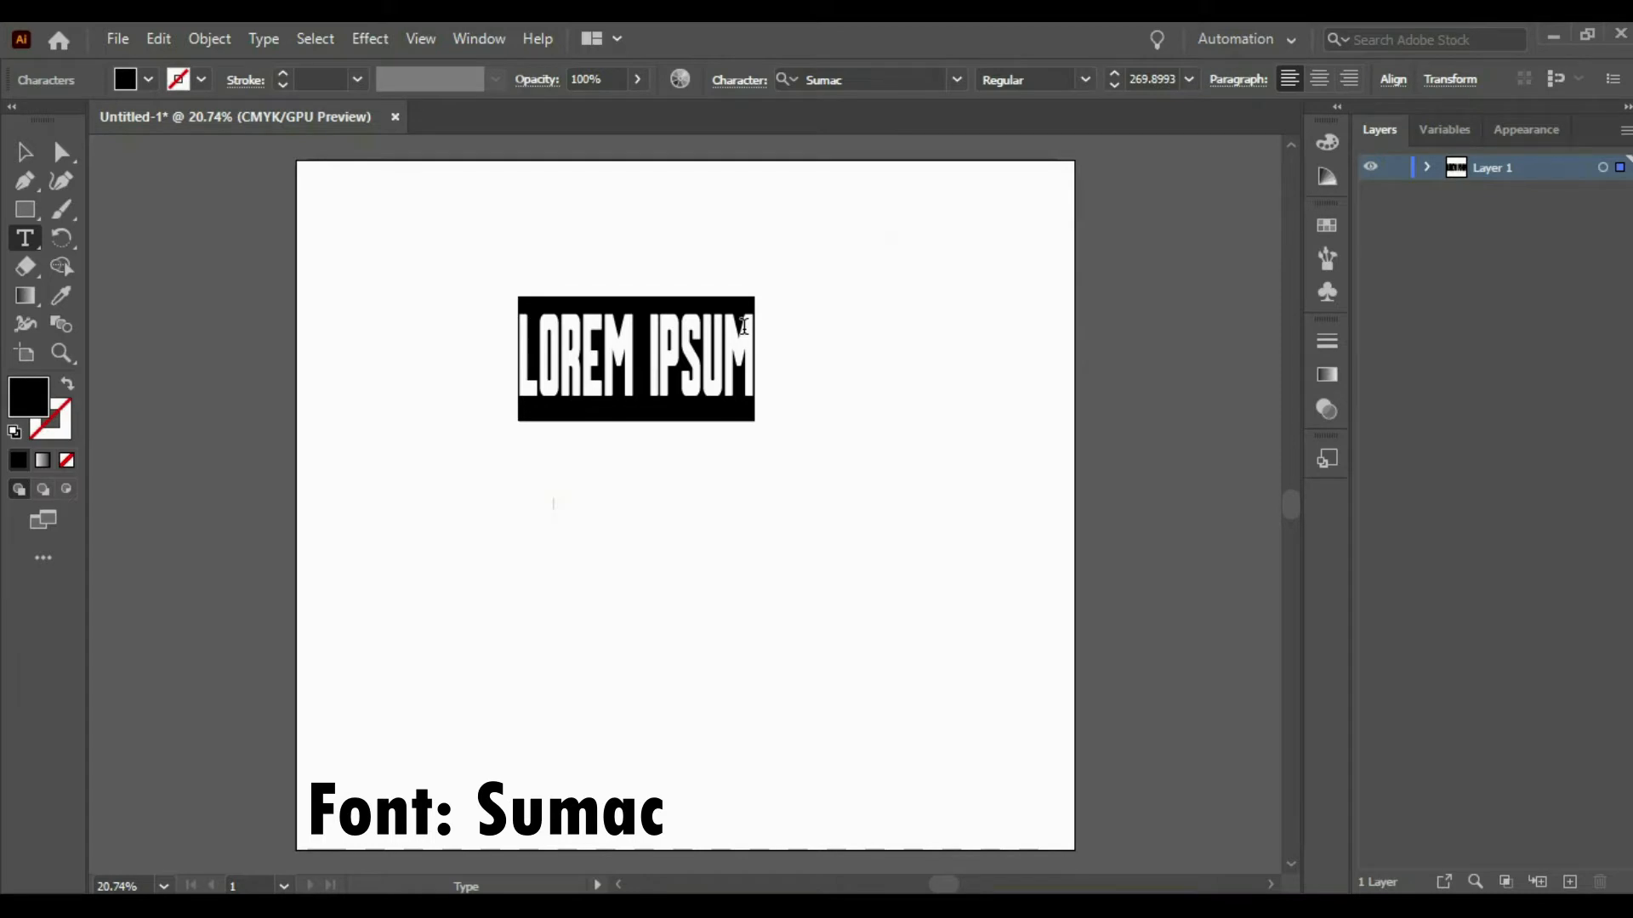
type("THI")
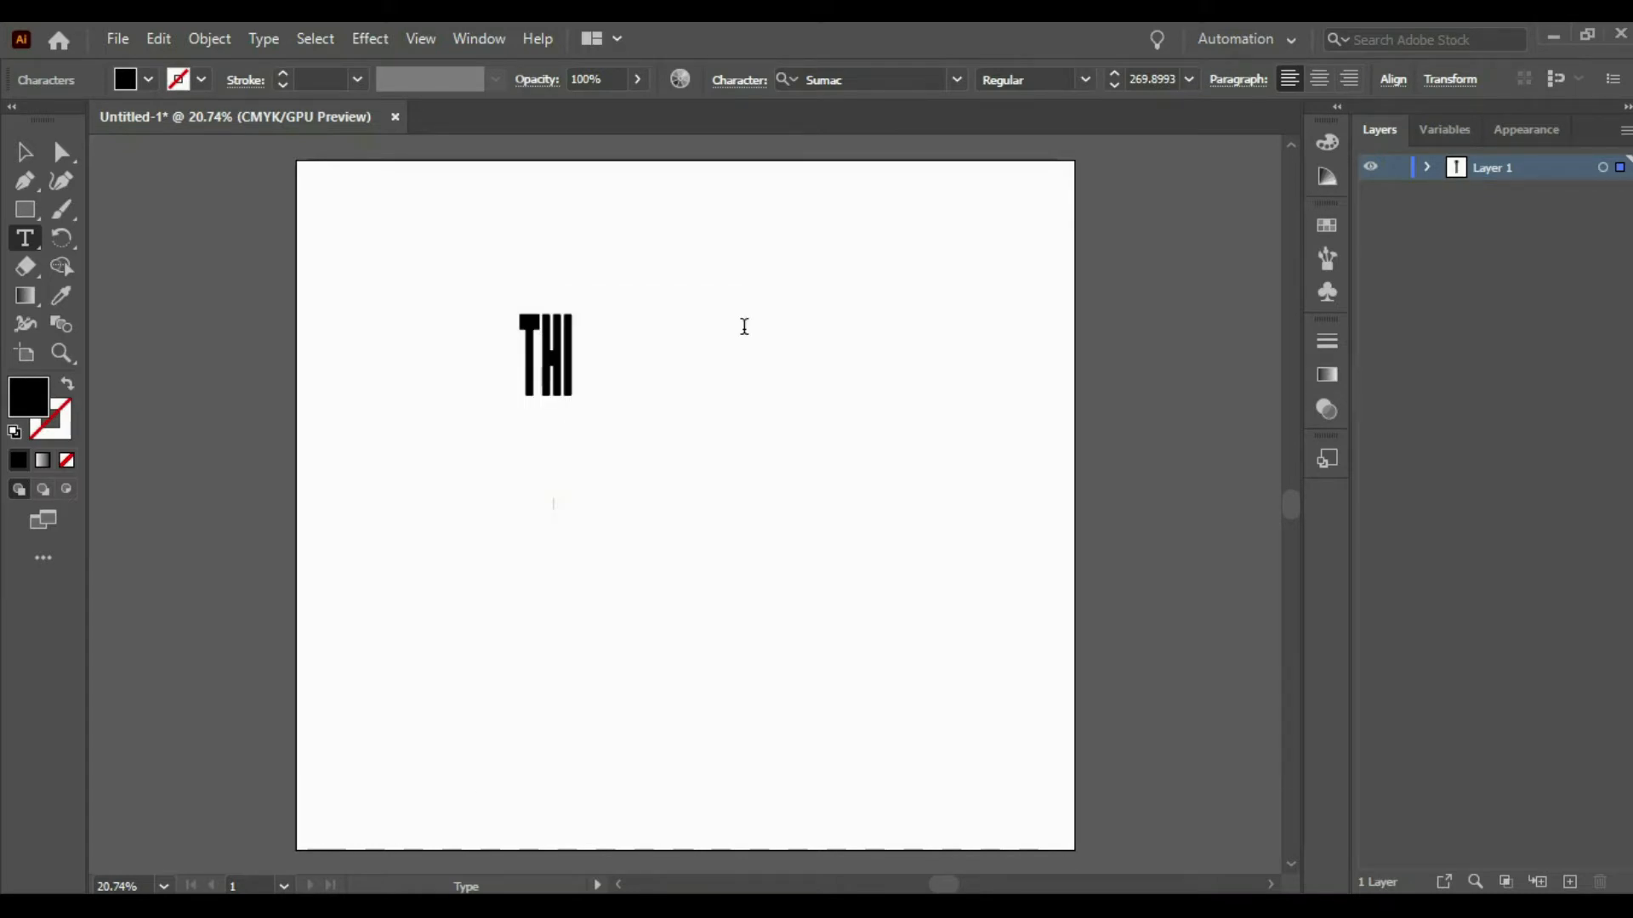
type("NK")
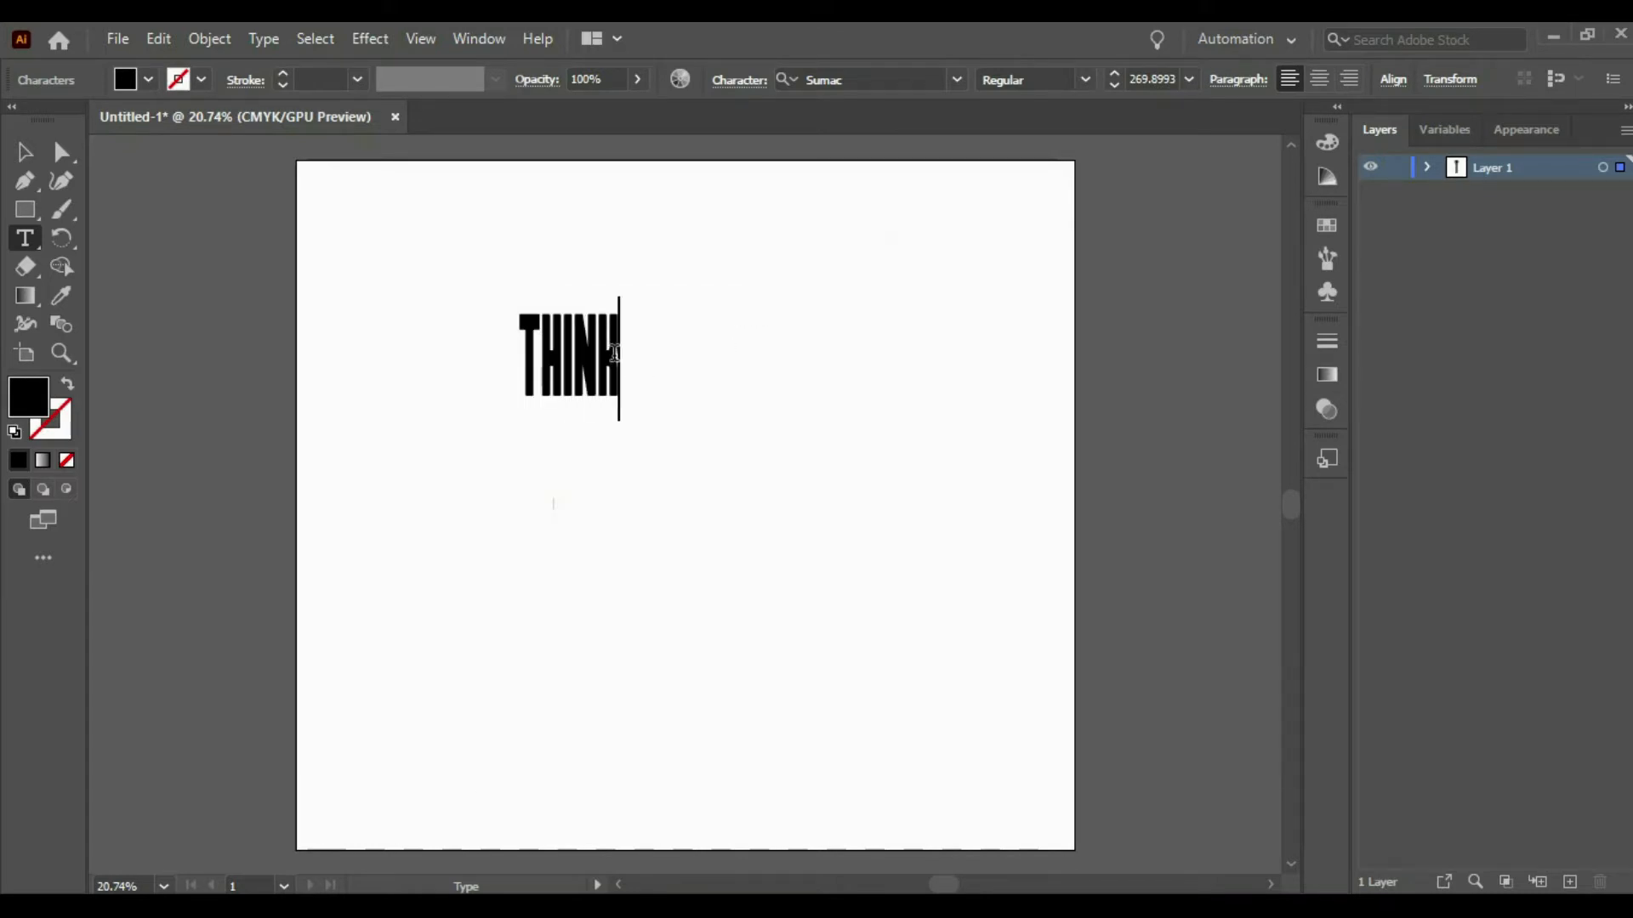
- Right-align the THINK text and break it into two lines, TH above INK
left_click_drag(625, 357, 500, 372)
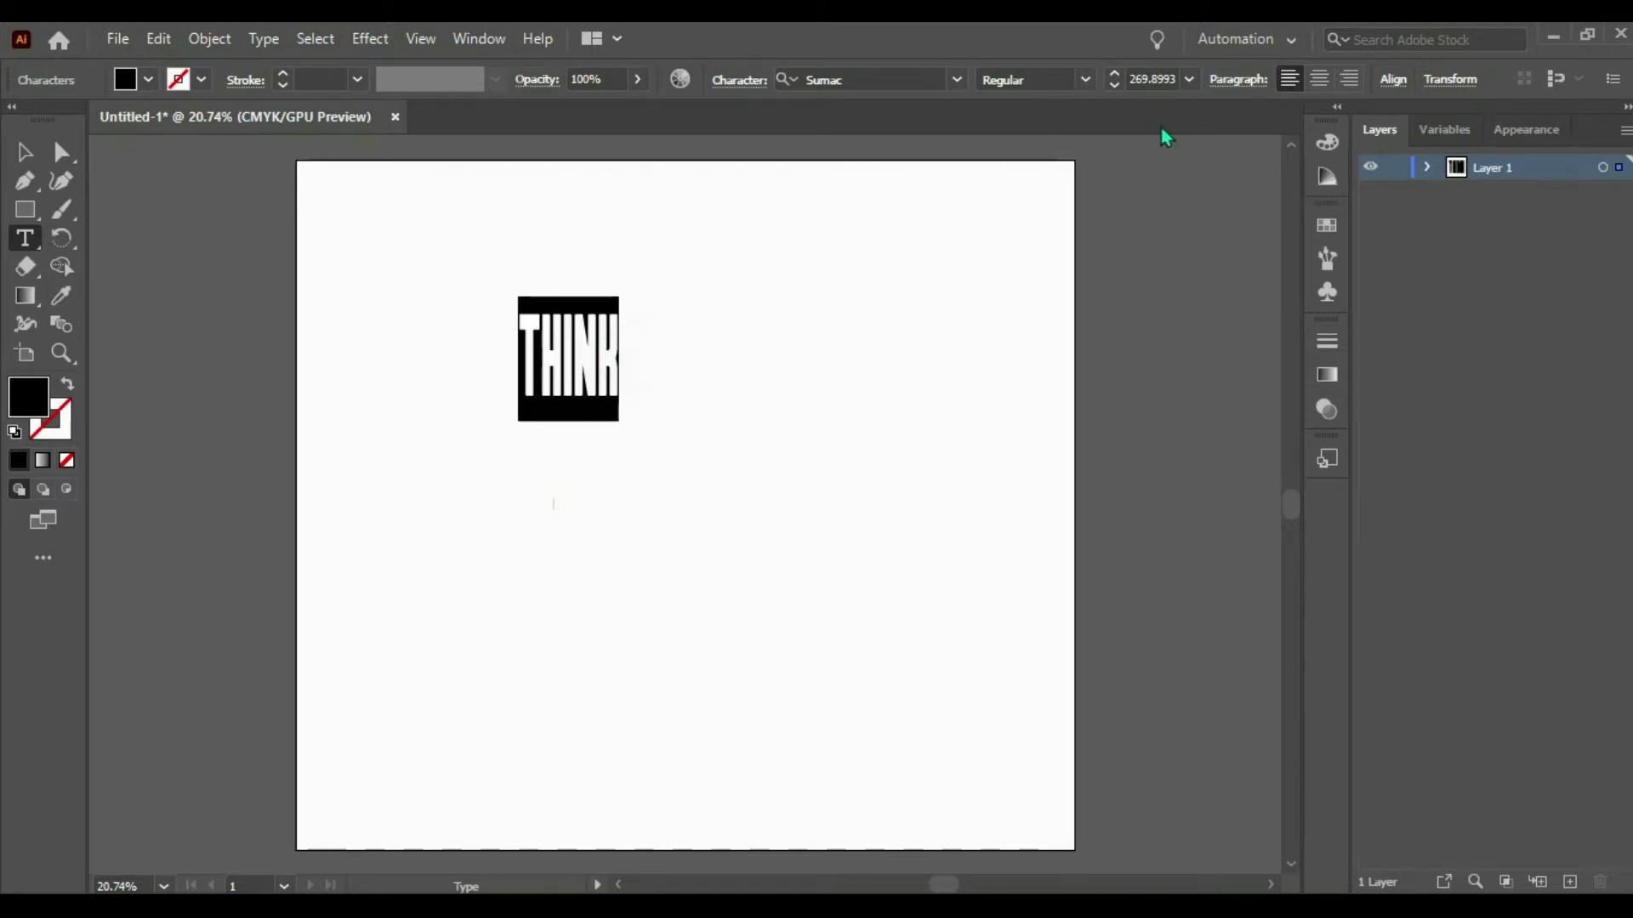
left_click(1350, 79)
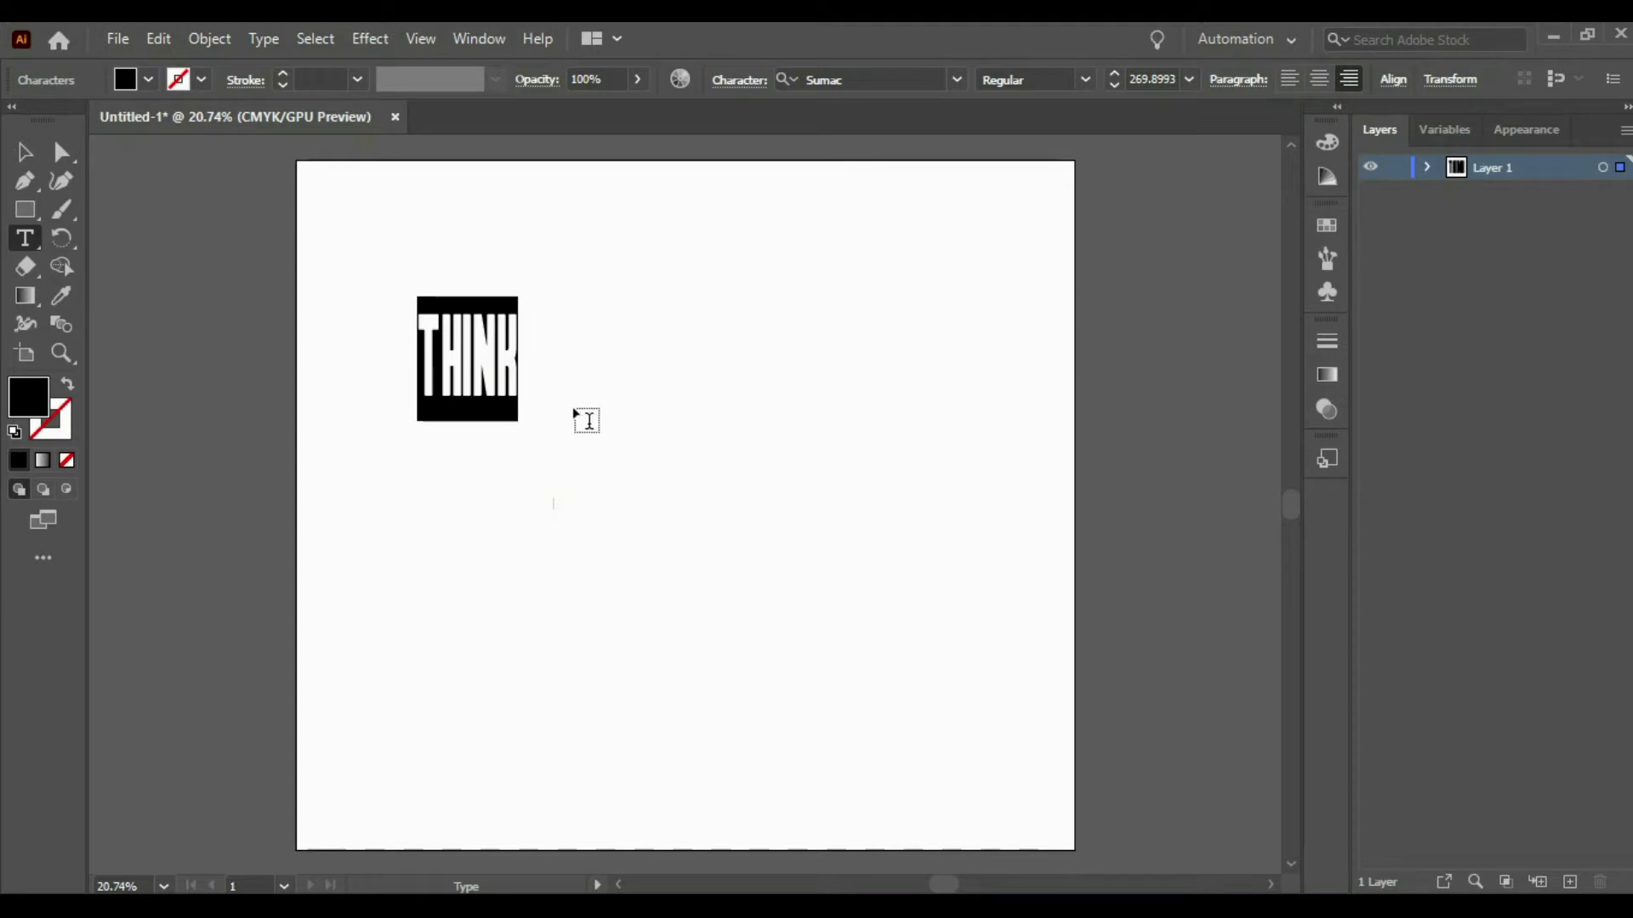
left_click(463, 364)
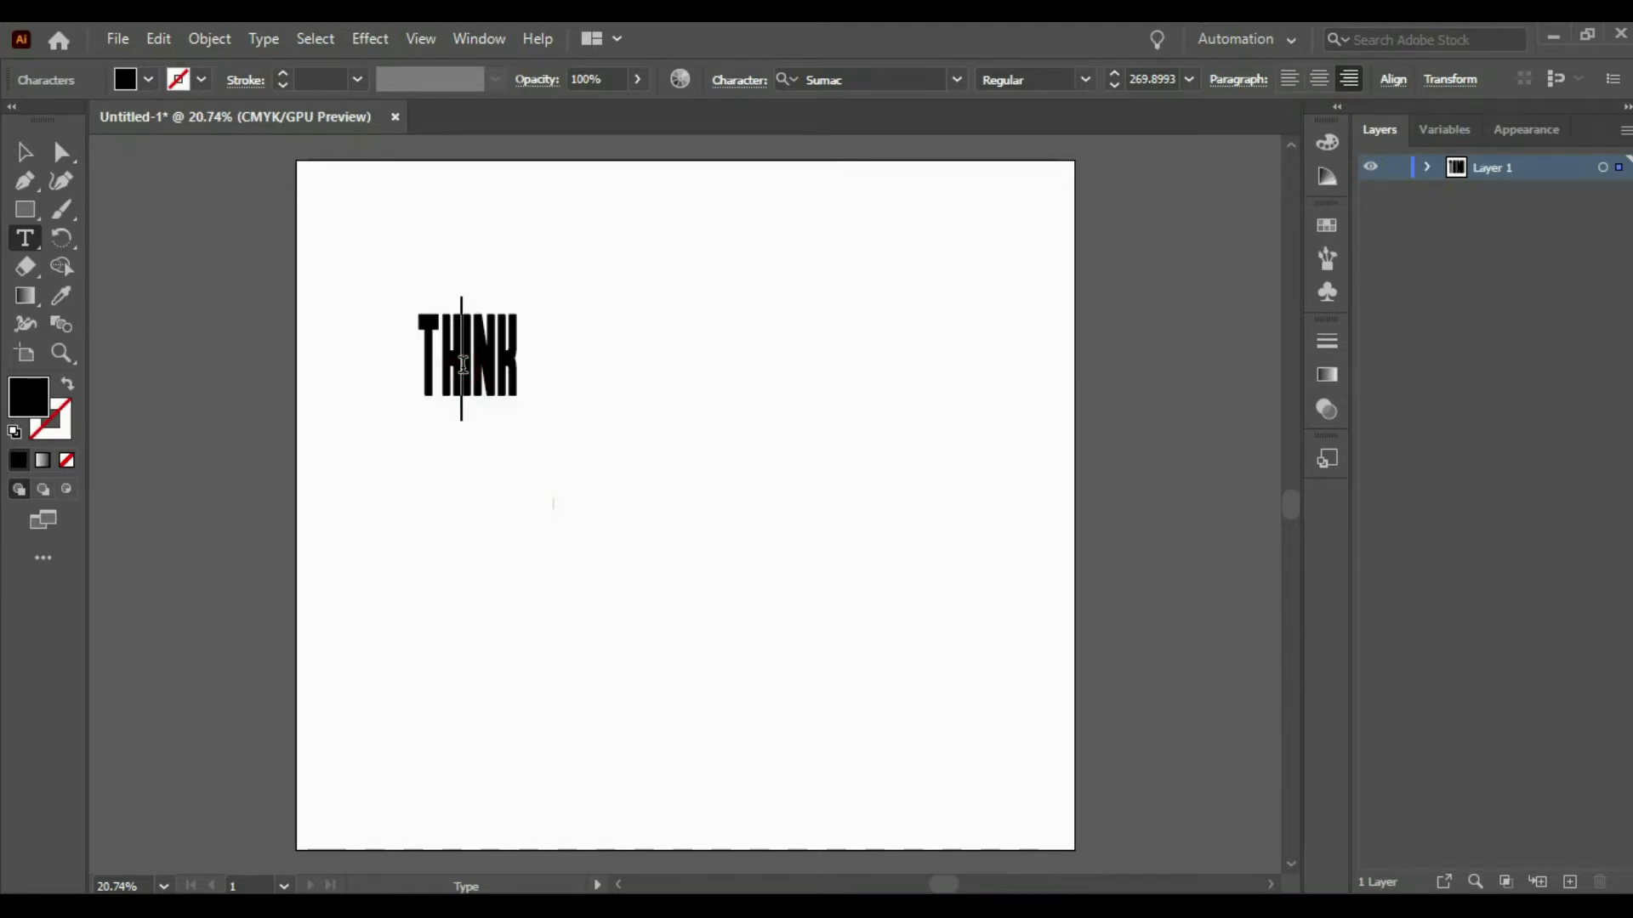
key("Return")
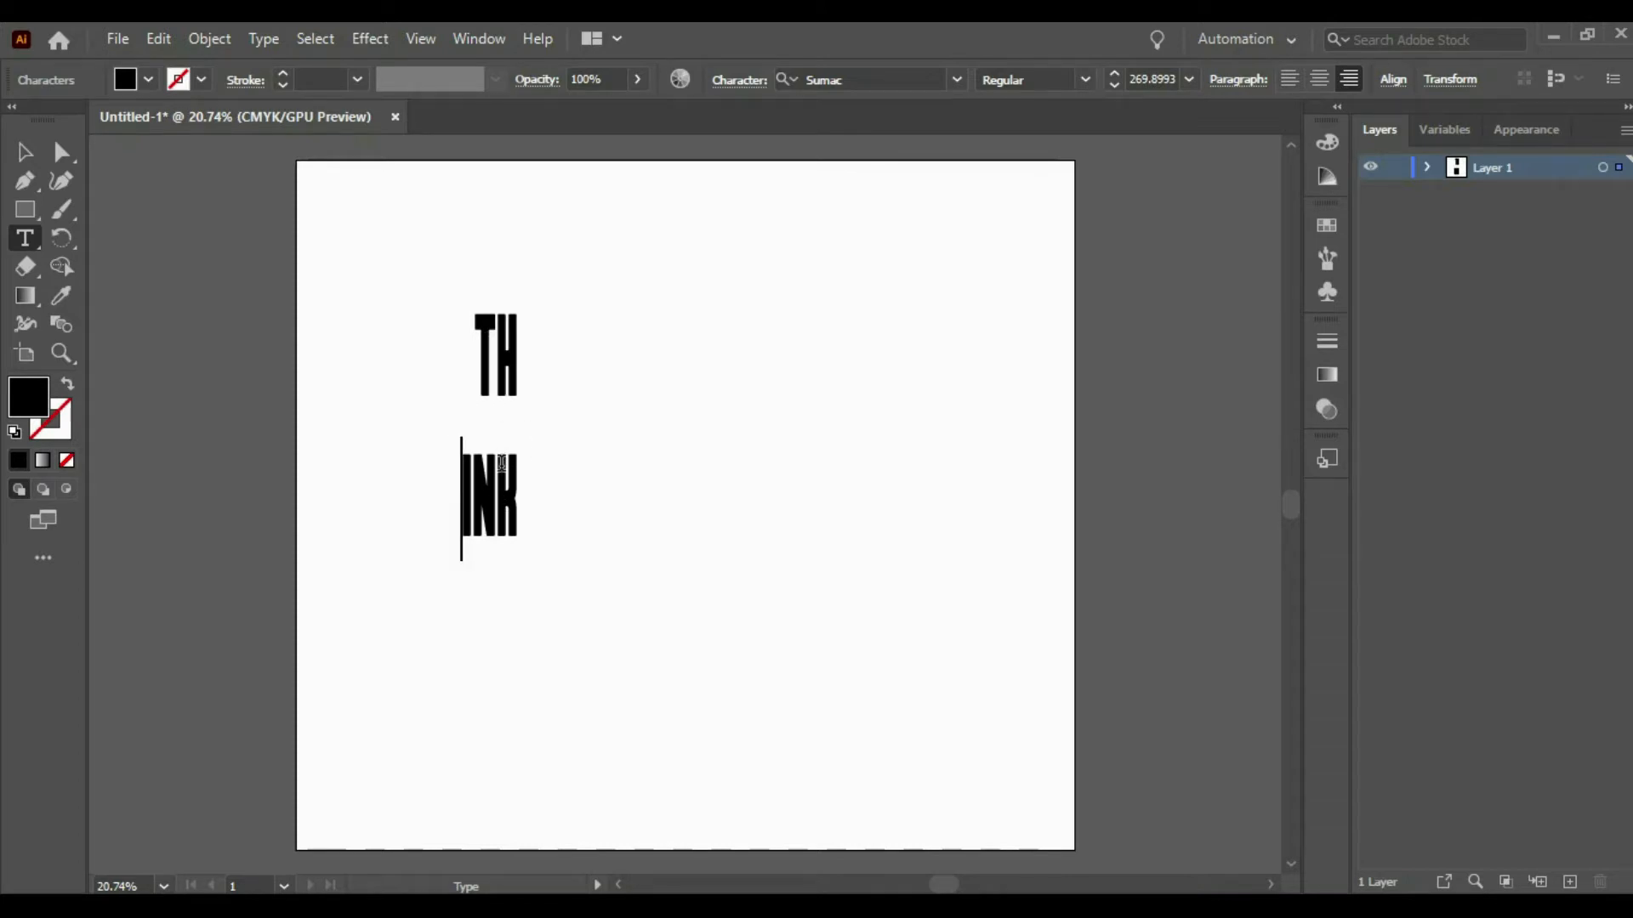
- Tighten the leading of the two-line THINK text until INK sits just beneath TH with a small gap
left_click_drag(514, 470, 468, 345)
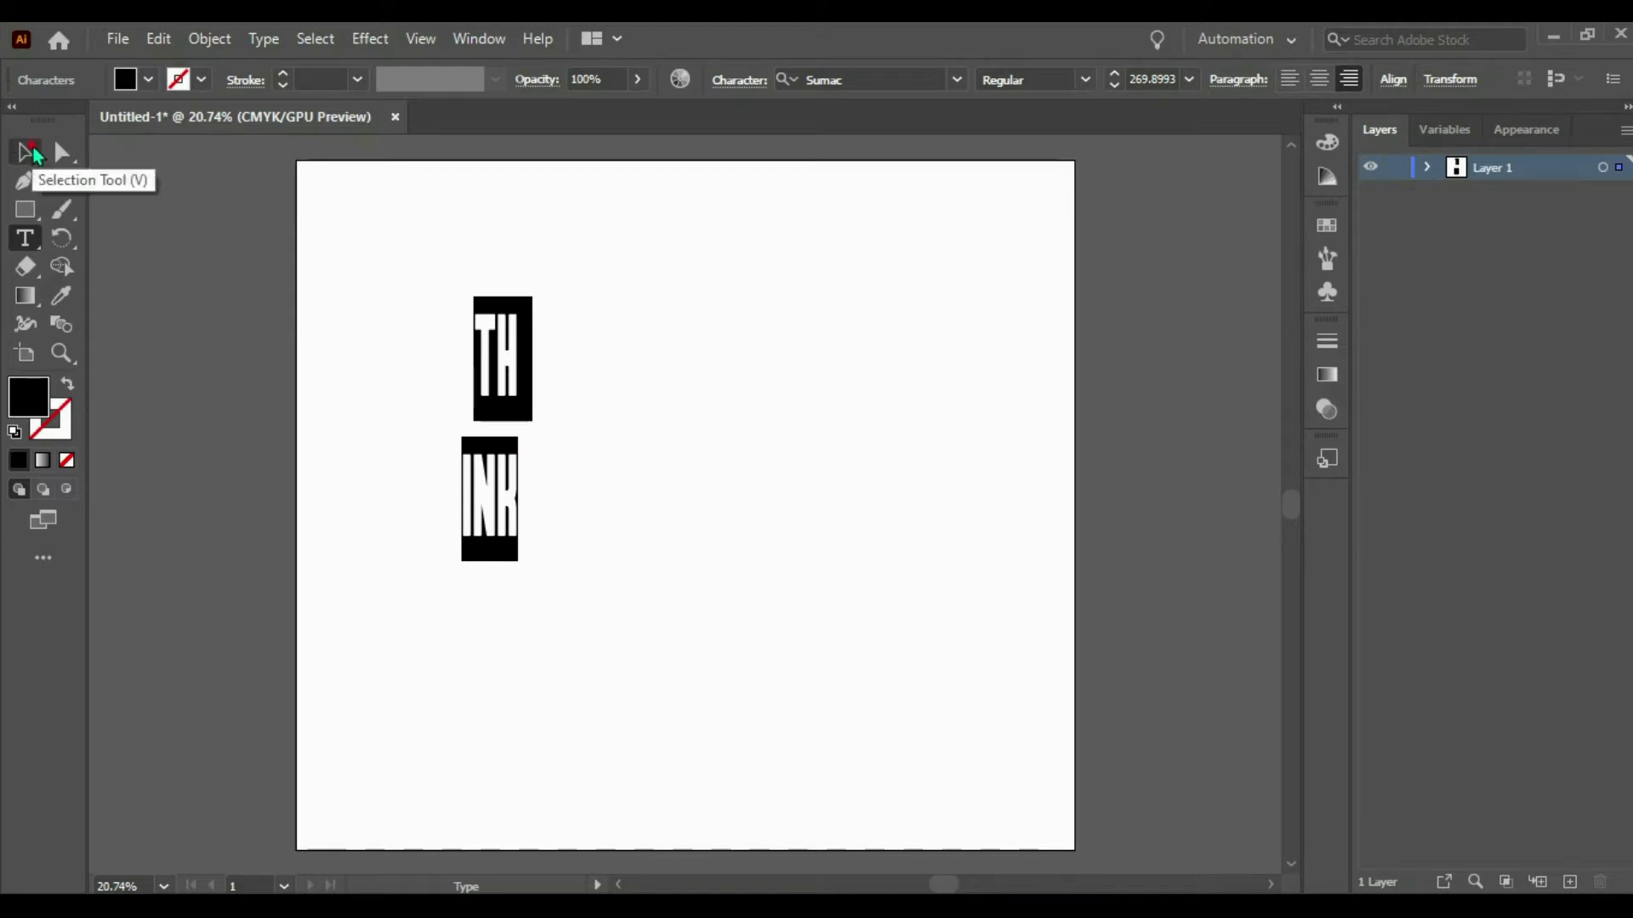
left_click(32, 150)
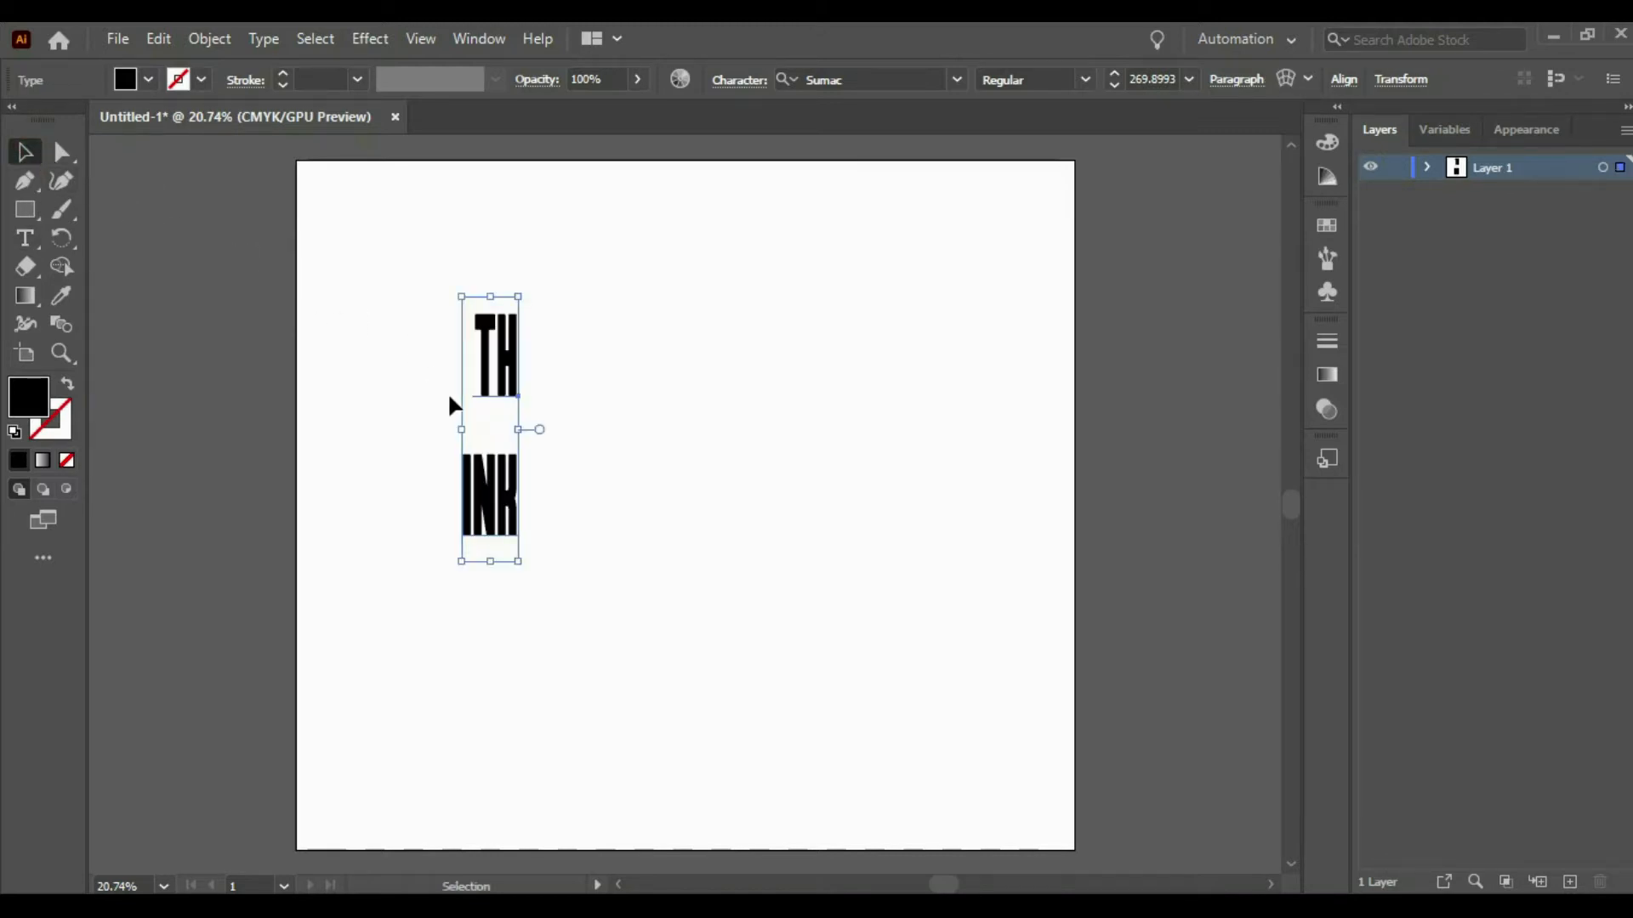
key("ctrl")
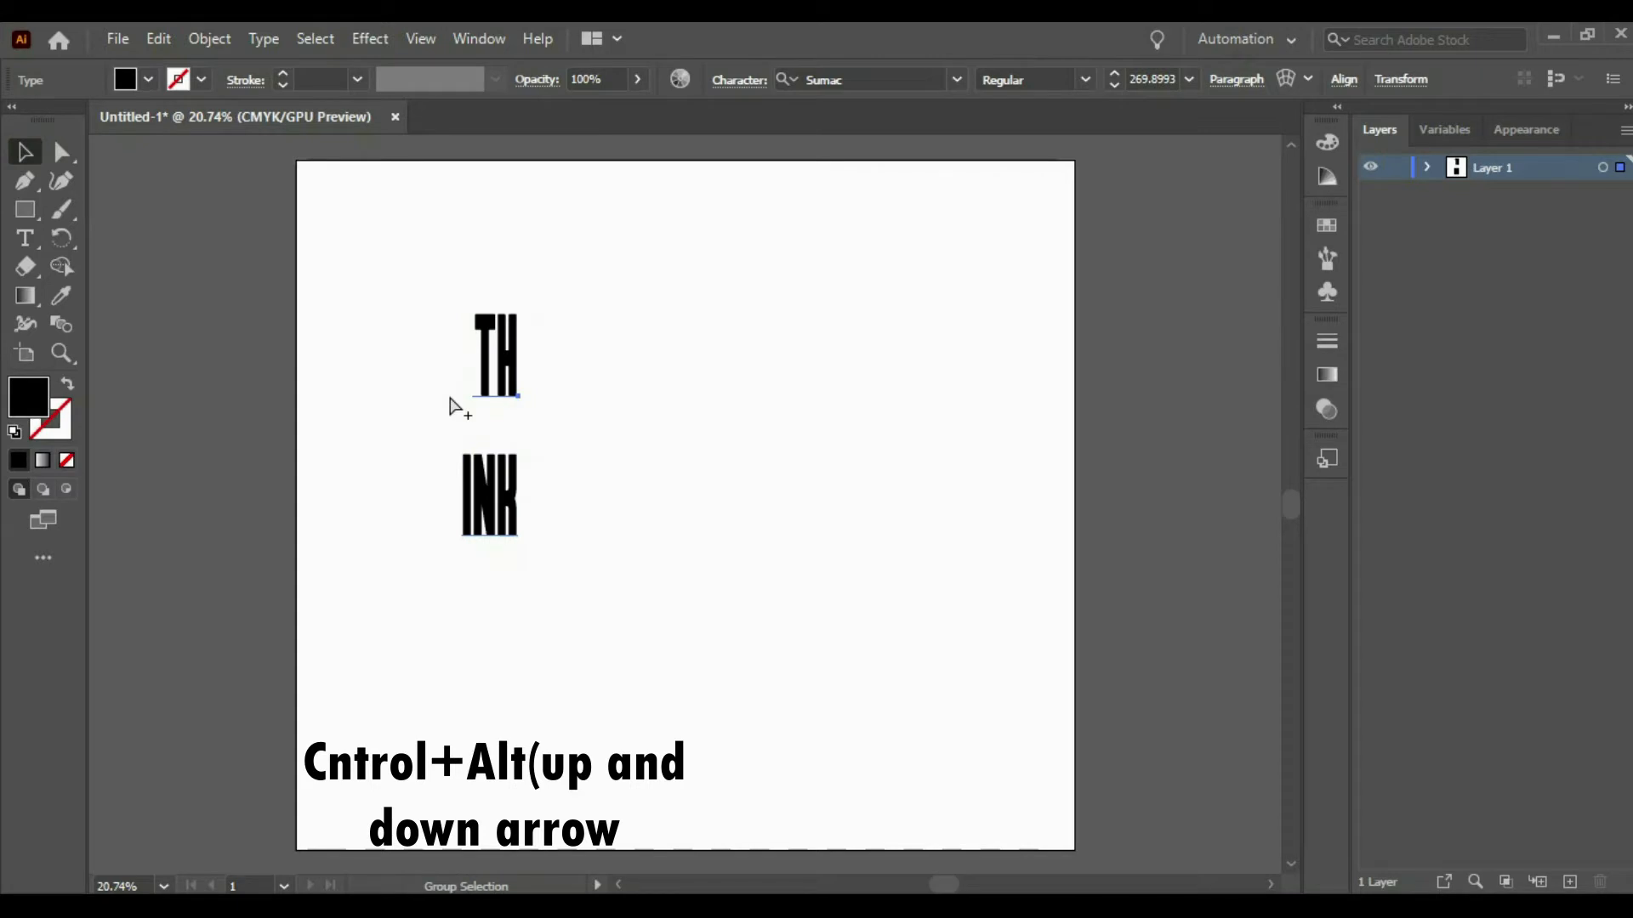
key("ctrl+alt+Up")
key("ctrl+alt+Up")
key("ctrl+alt+Up")
key("ctrl+alt+Up")
key("ctrl+alt+Up")
key("ctrl+alt+Down")
key("ctrl+alt+Down")
key("ctrl+alt+Down")
key("ctrl+alt+Down")
key("ctrl+alt+Up")
key("ctrl+alt+Up")
key("ctrl+alt+Up")
key("ctrl+alt+Up")
key("ctrl+alt+Up")
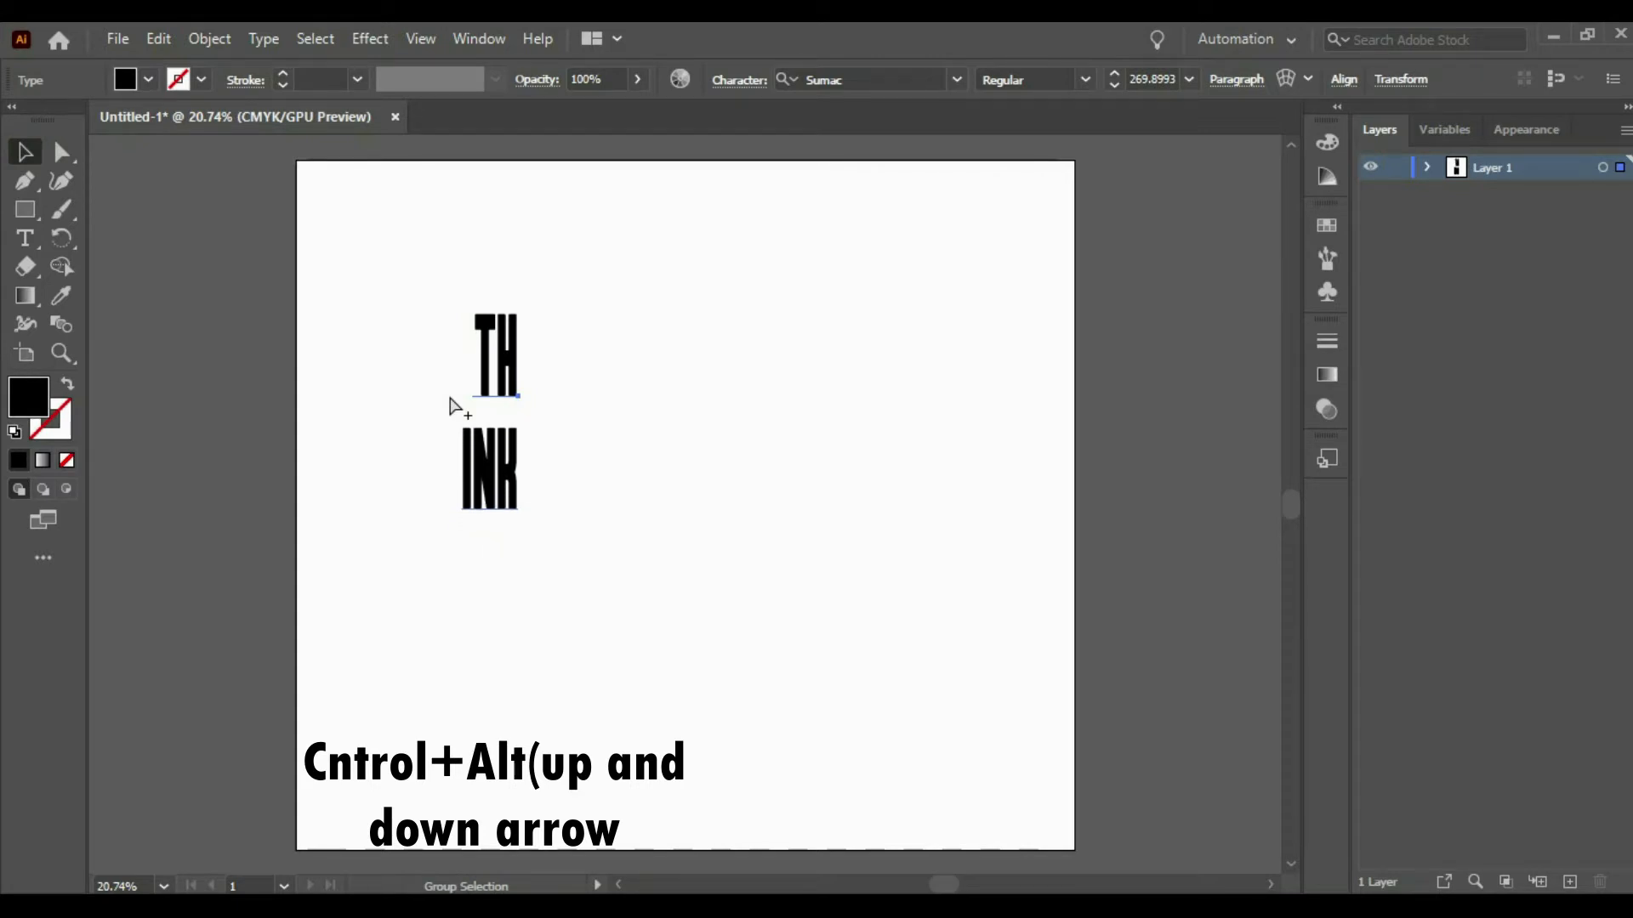
key("ctrl+alt+Up")
key("ctrl+alt+Up")
key("ctrl+alt+Up")
key("ctrl+alt+Up")
key("ctrl+alt+Up")
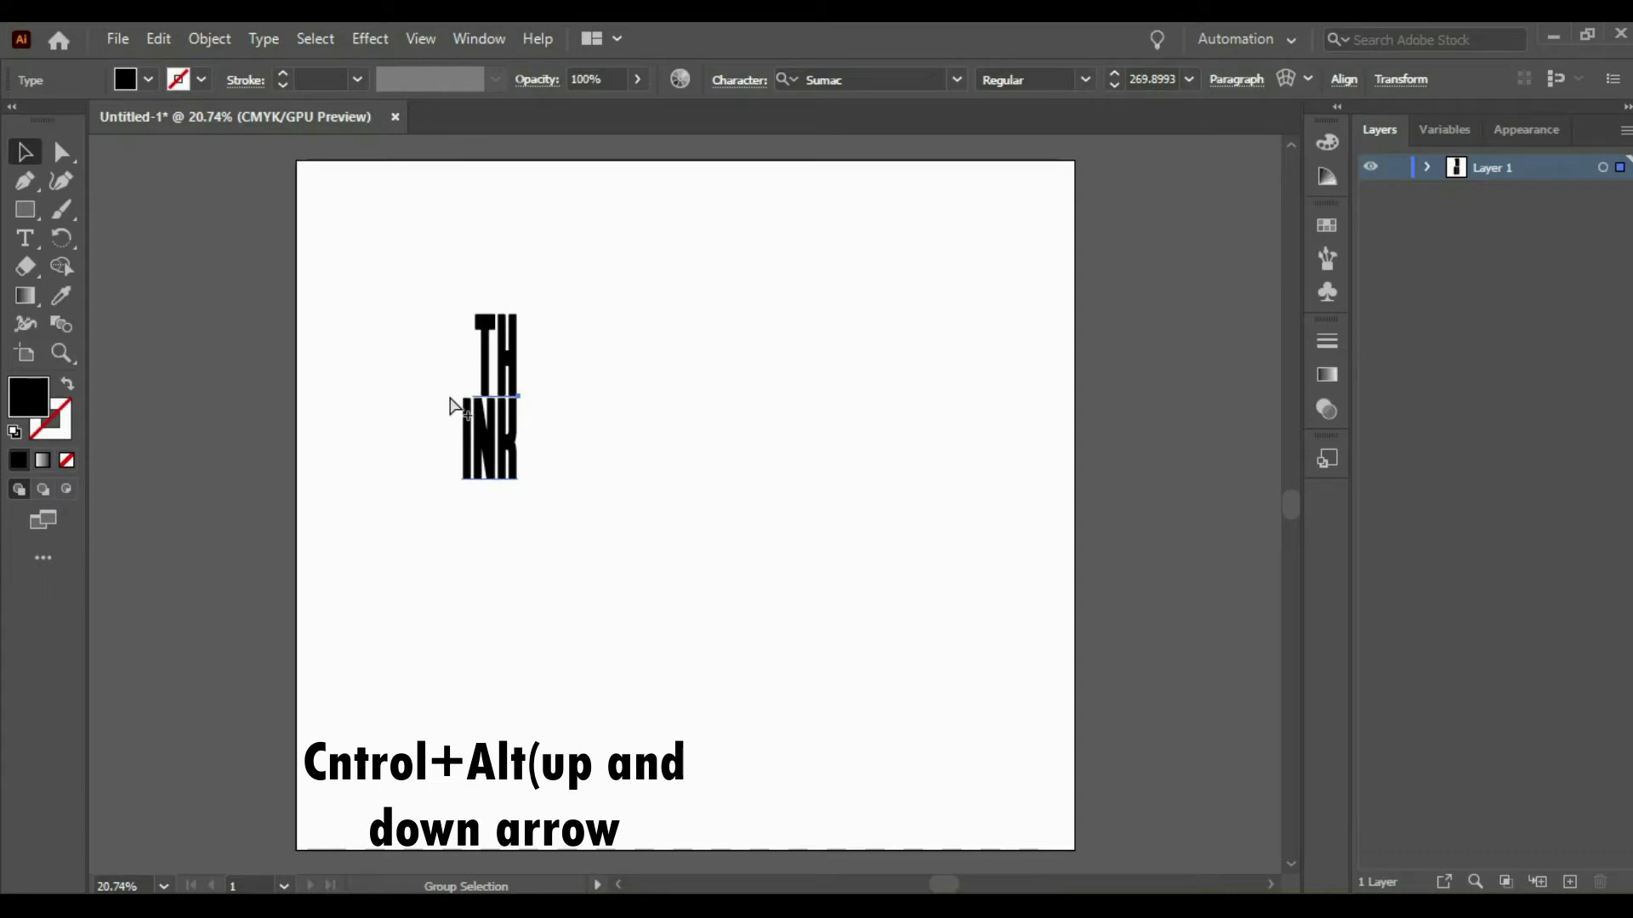
key("ctrl+alt+Down")
key("Escape")
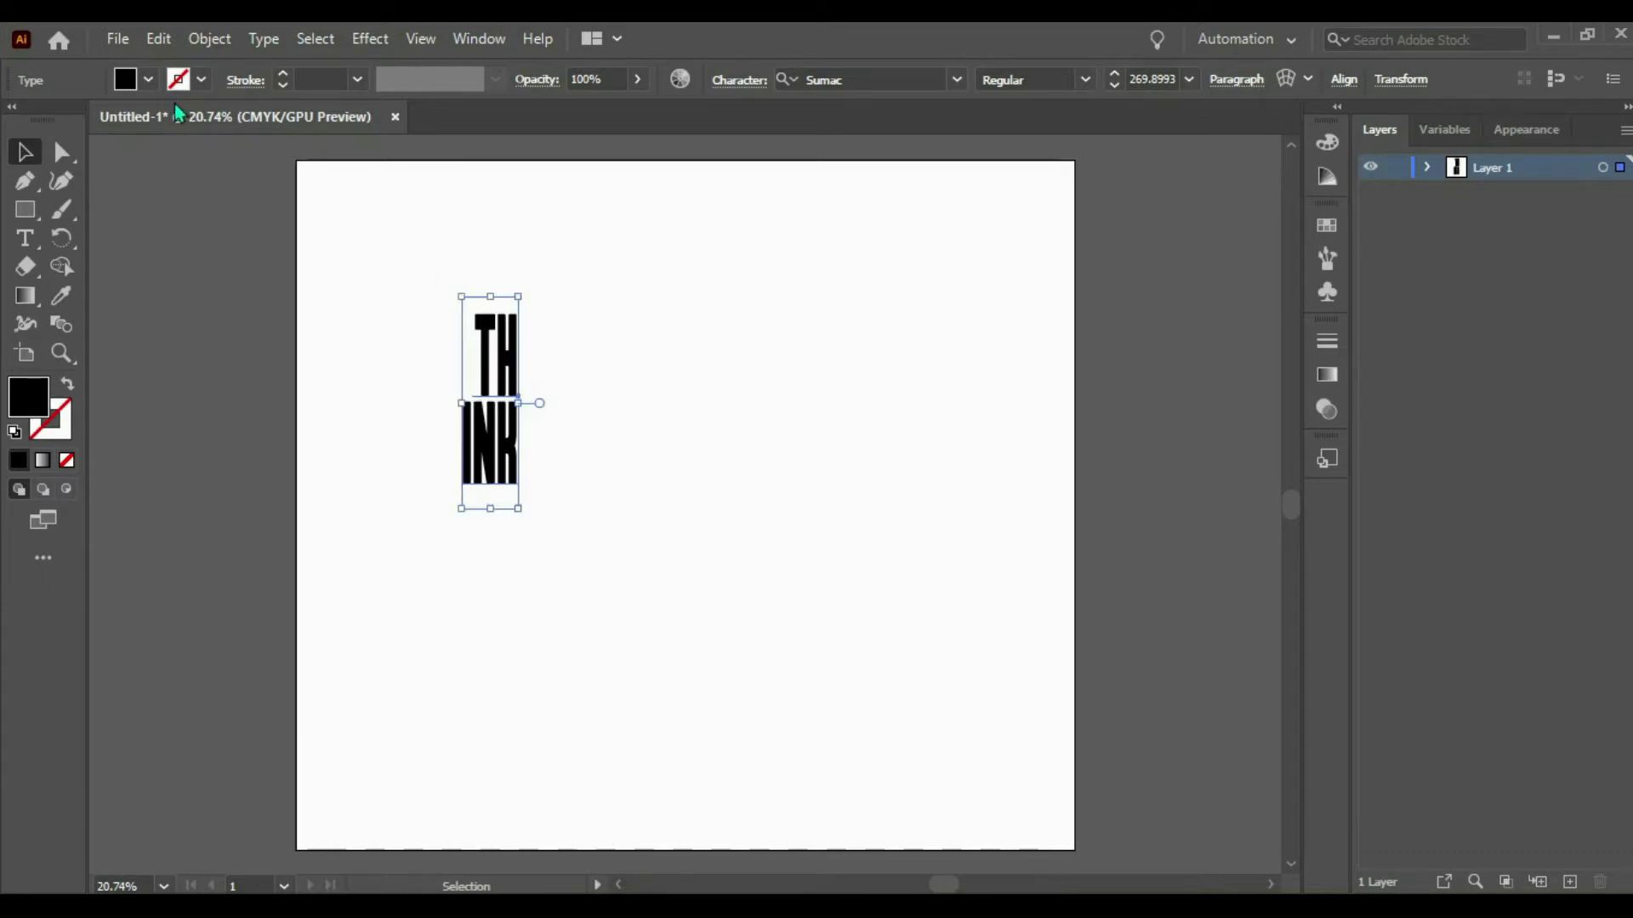
- Fill the two-line THINK text with the orange-red swatch
left_click(126, 79)
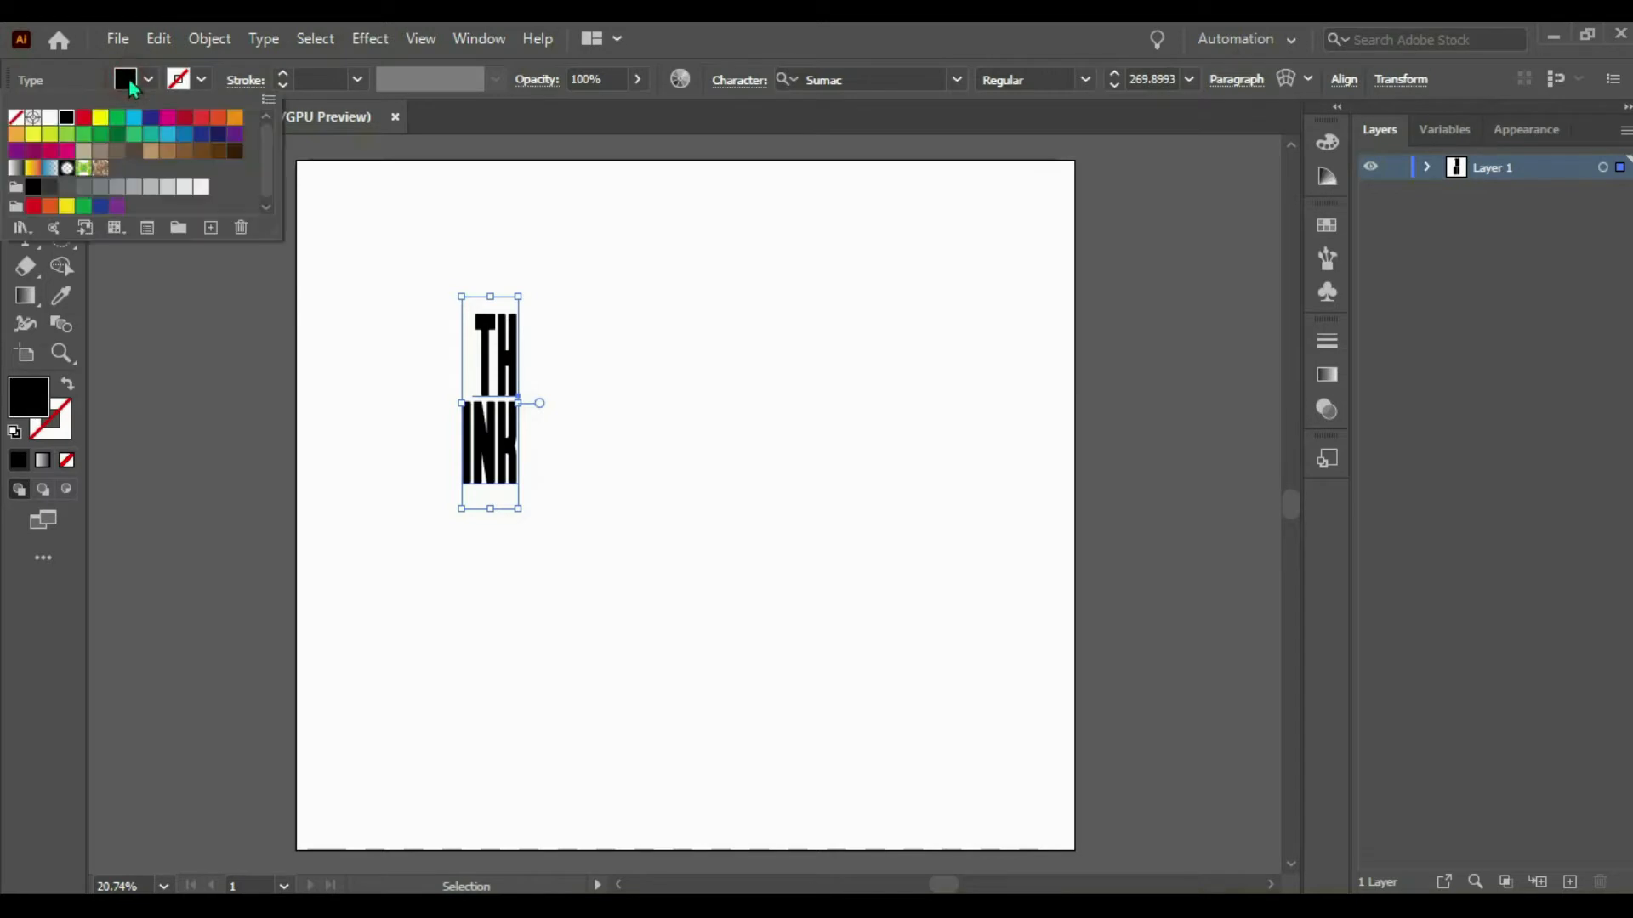
left_click(217, 119)
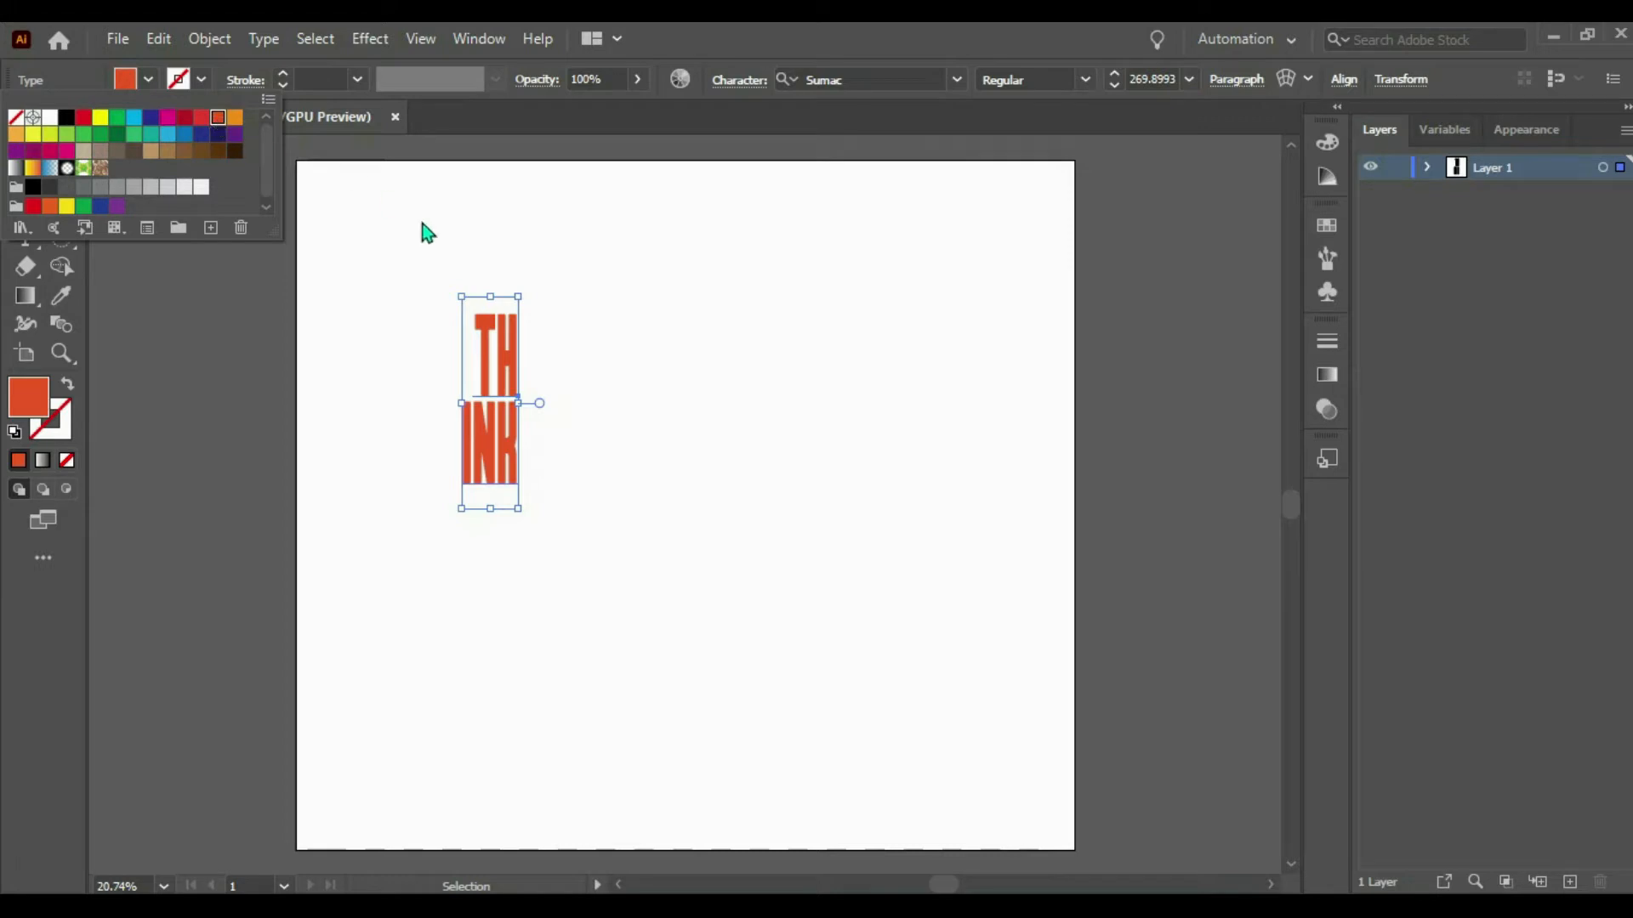
left_click(496, 404)
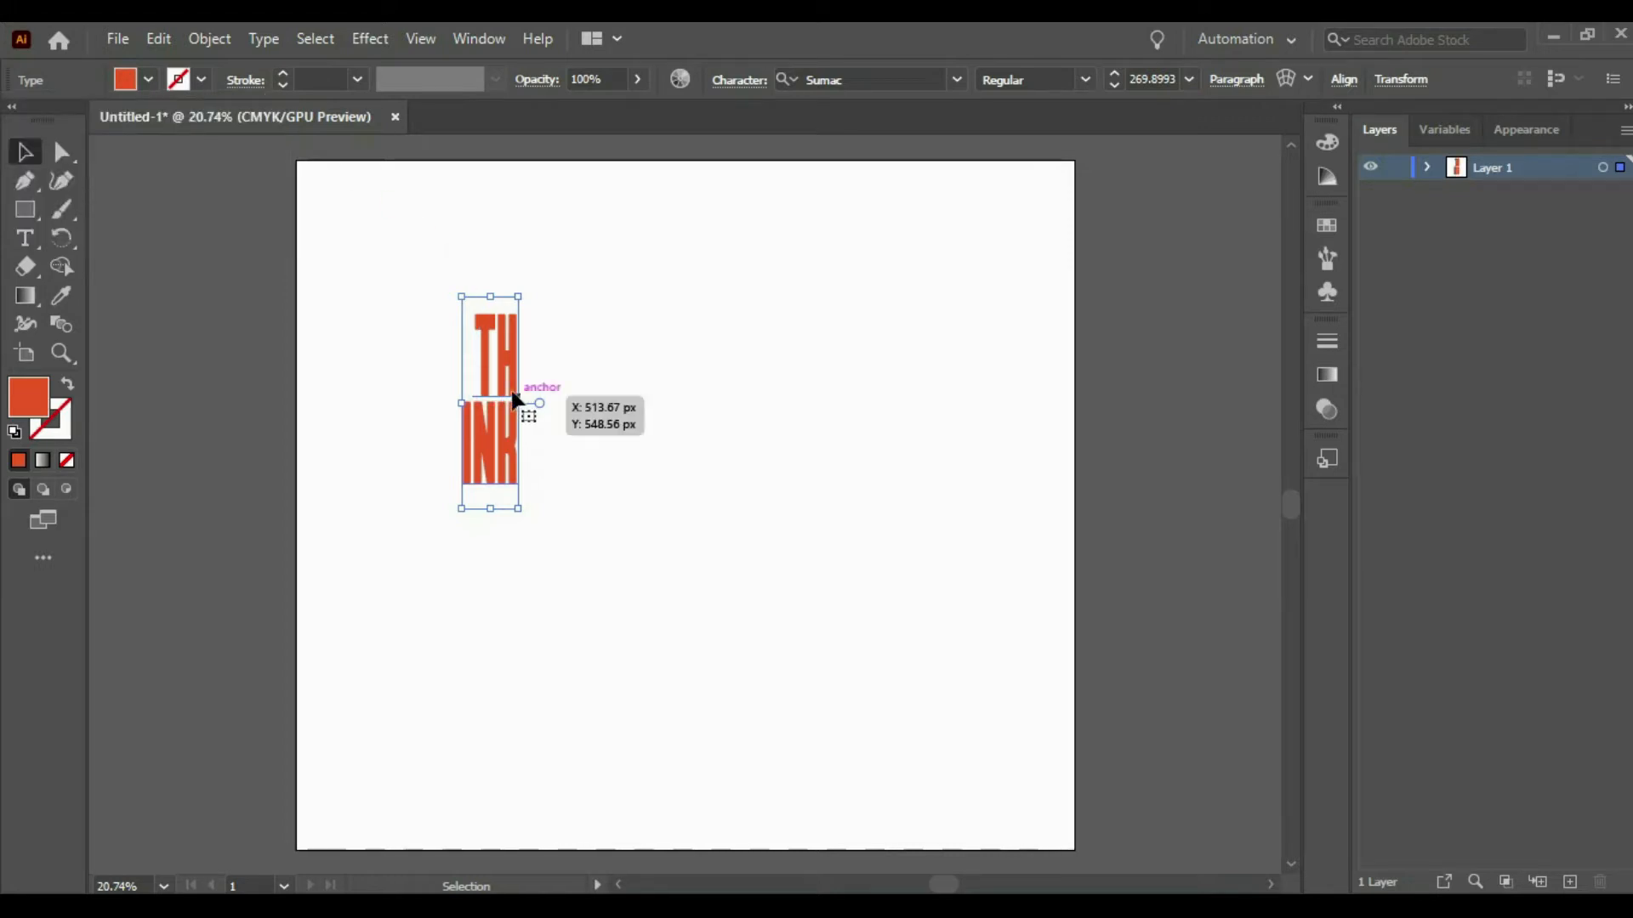
- Shift the THINK text slightly to the right and place a duplicate beside it at the same height
left_click_drag(515, 399, 549, 397)
key("a")
left_click_drag(554, 381, 646, 396)
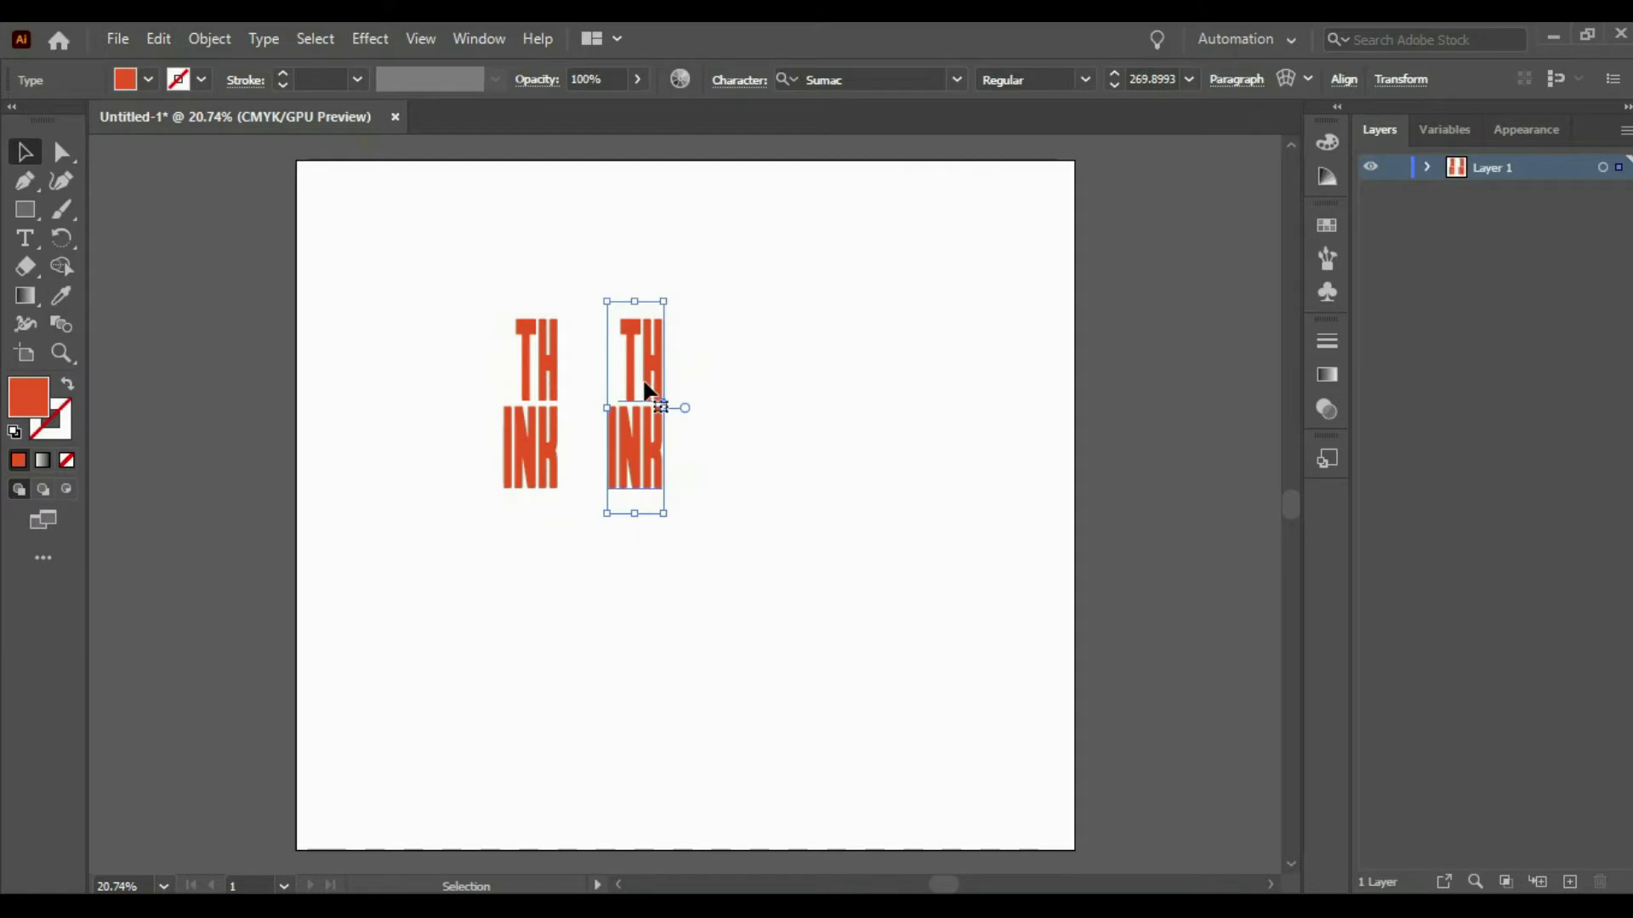
- Left-align both lines of the duplicated THINK text
left_click(1345, 82)
left_click(1345, 82)
double_click(656, 379)
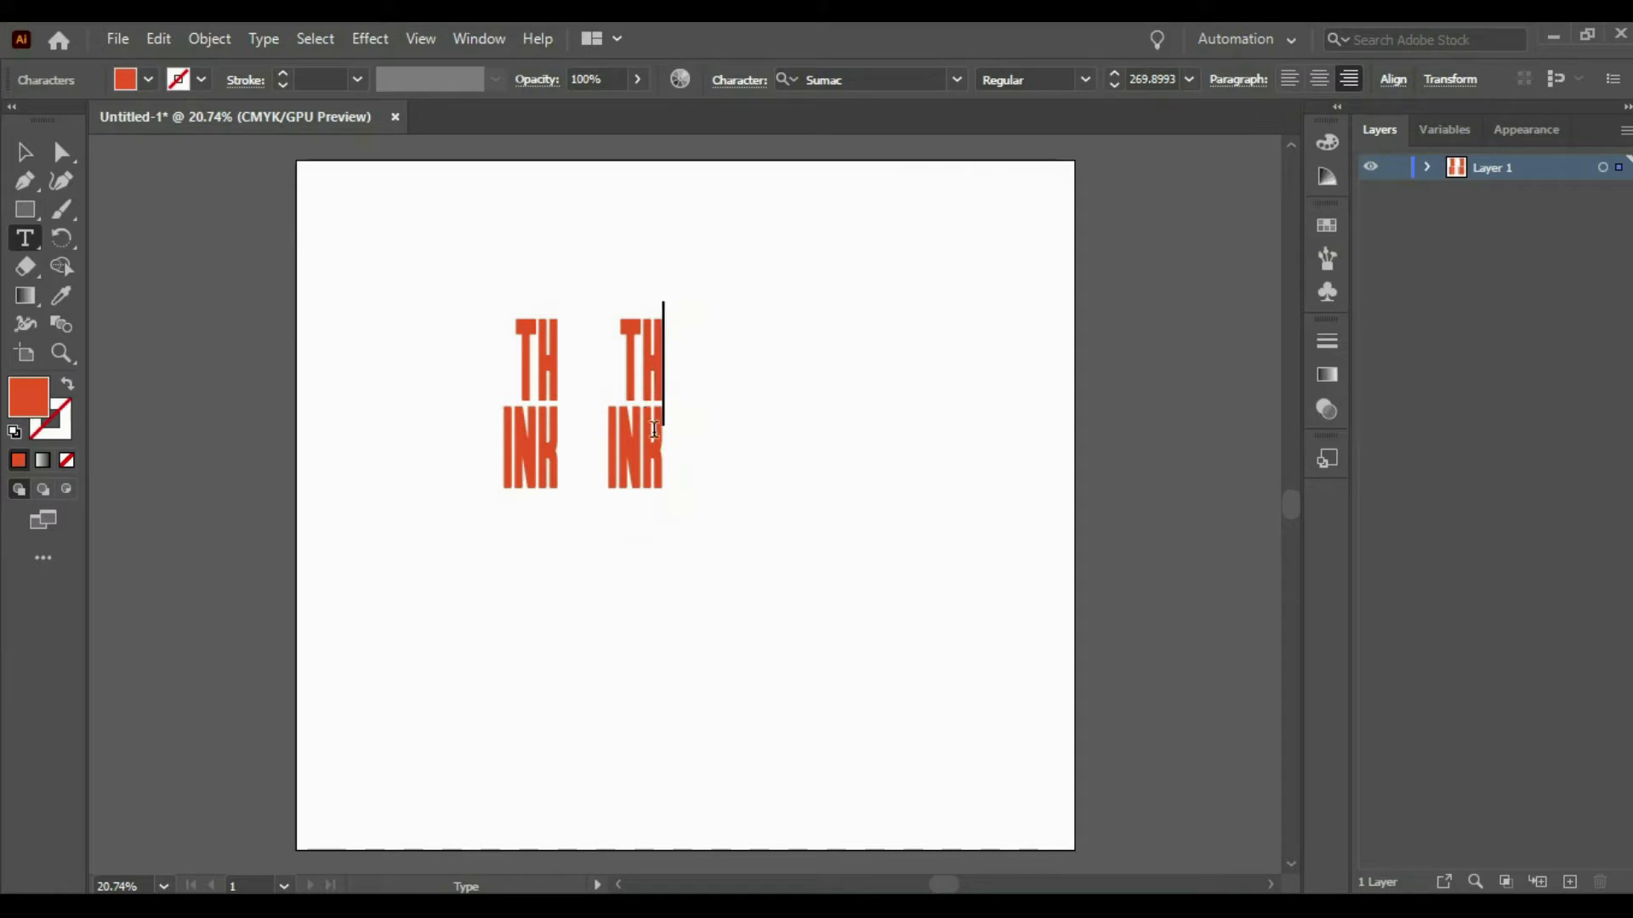
left_click_drag(672, 450, 613, 374)
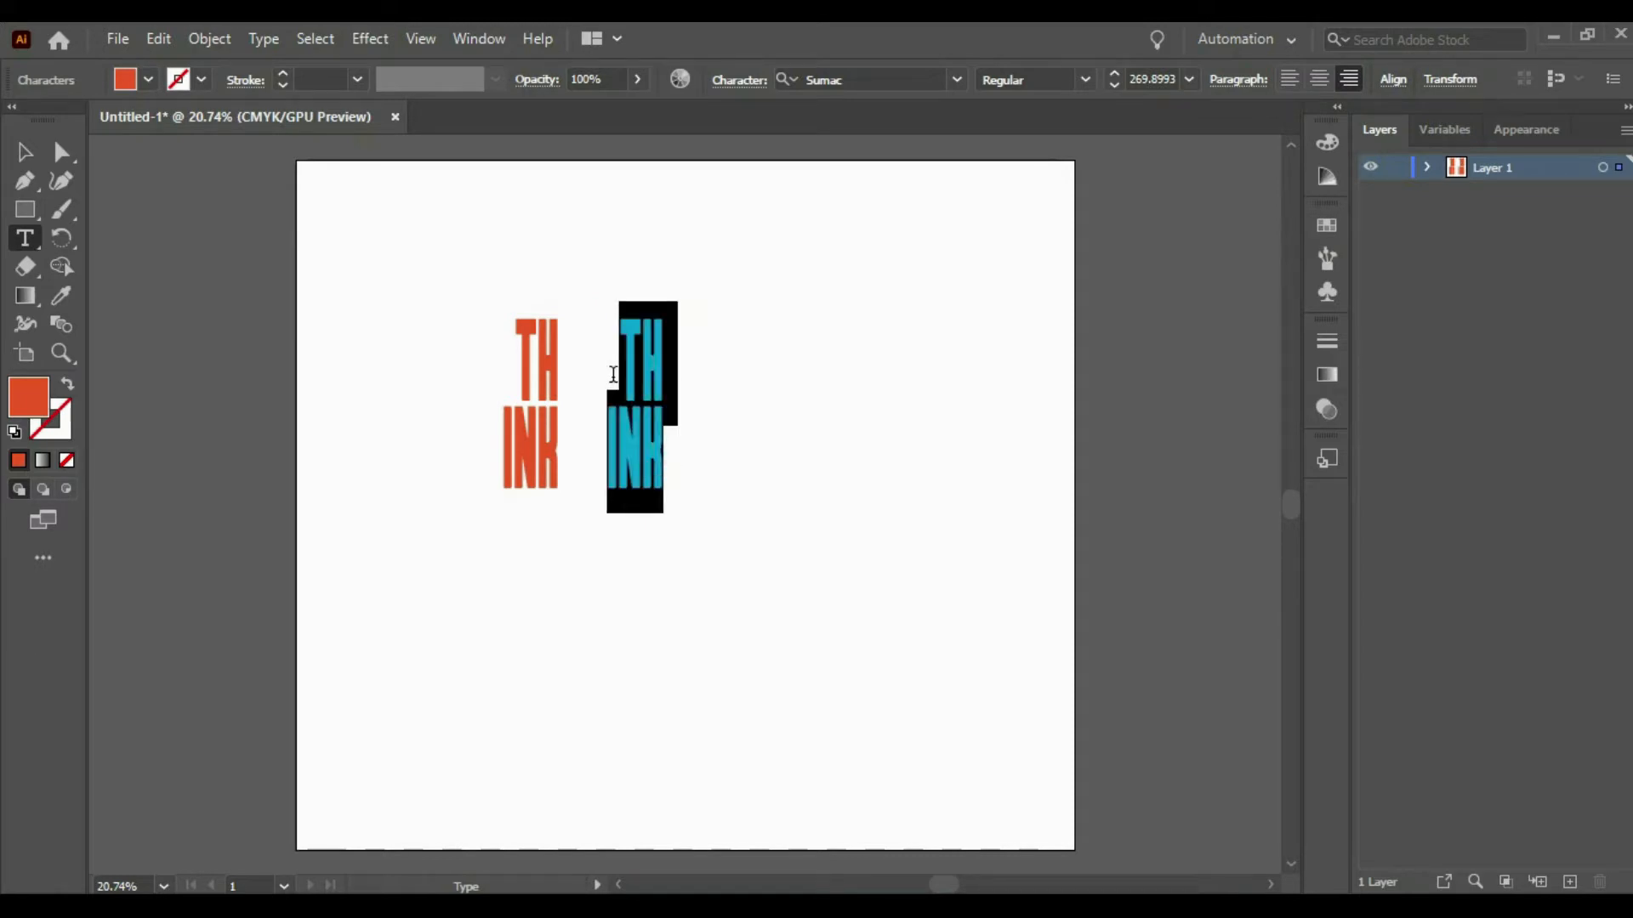
left_click(1290, 80)
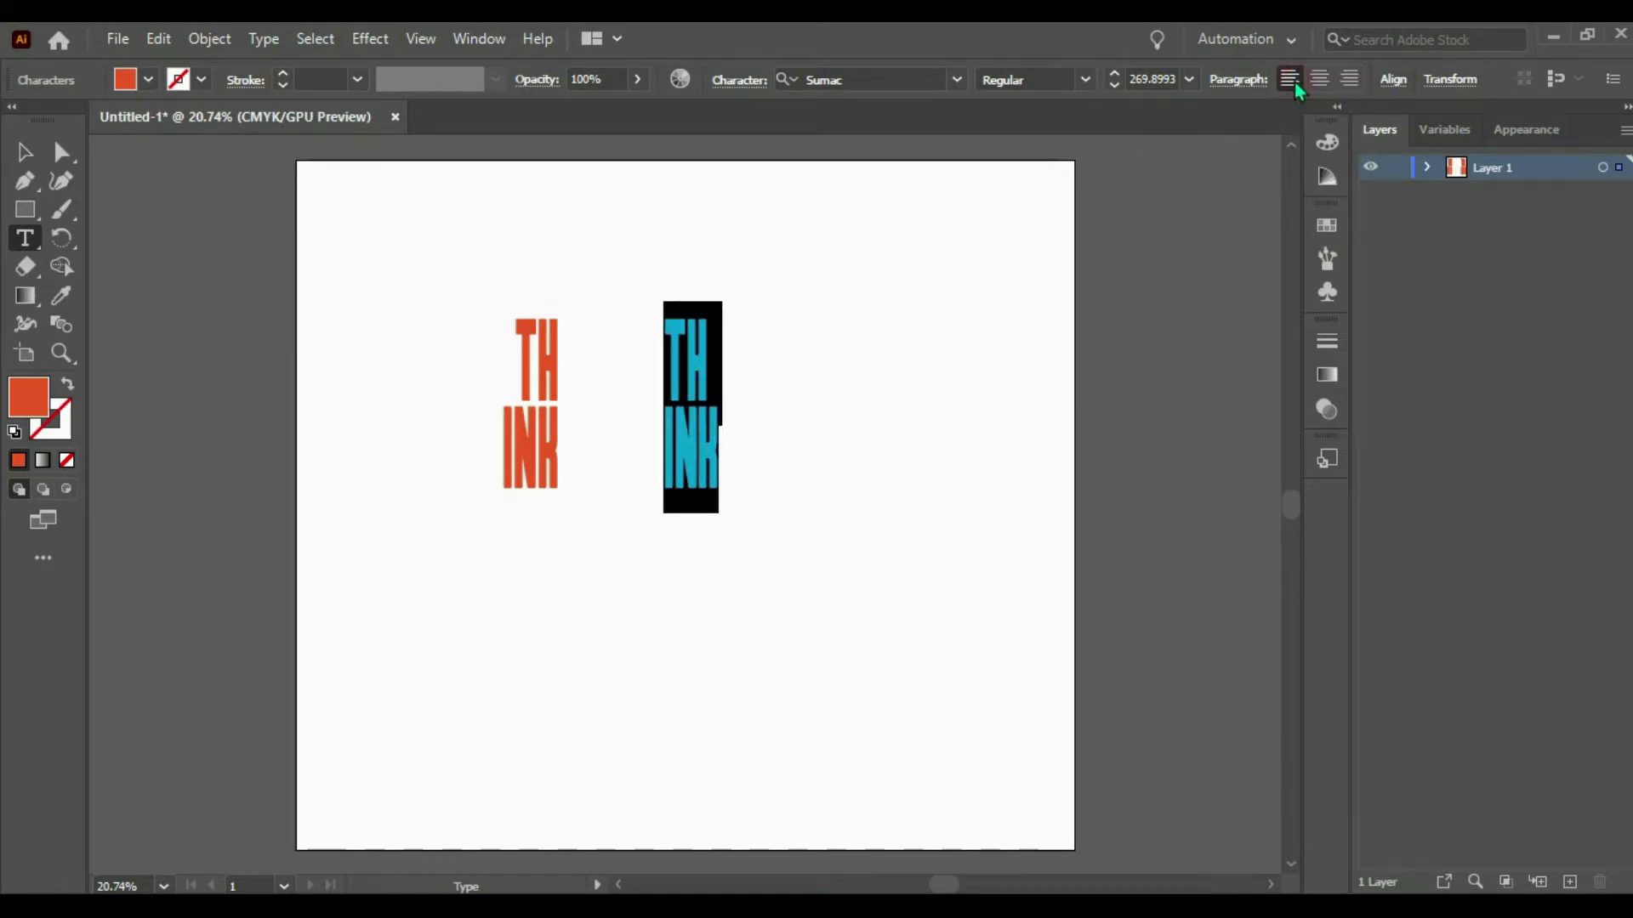
- Replace TH with OUT in the first line of the duplicated text
left_click(697, 399)
key("Up")
key("Right")
key("Left")
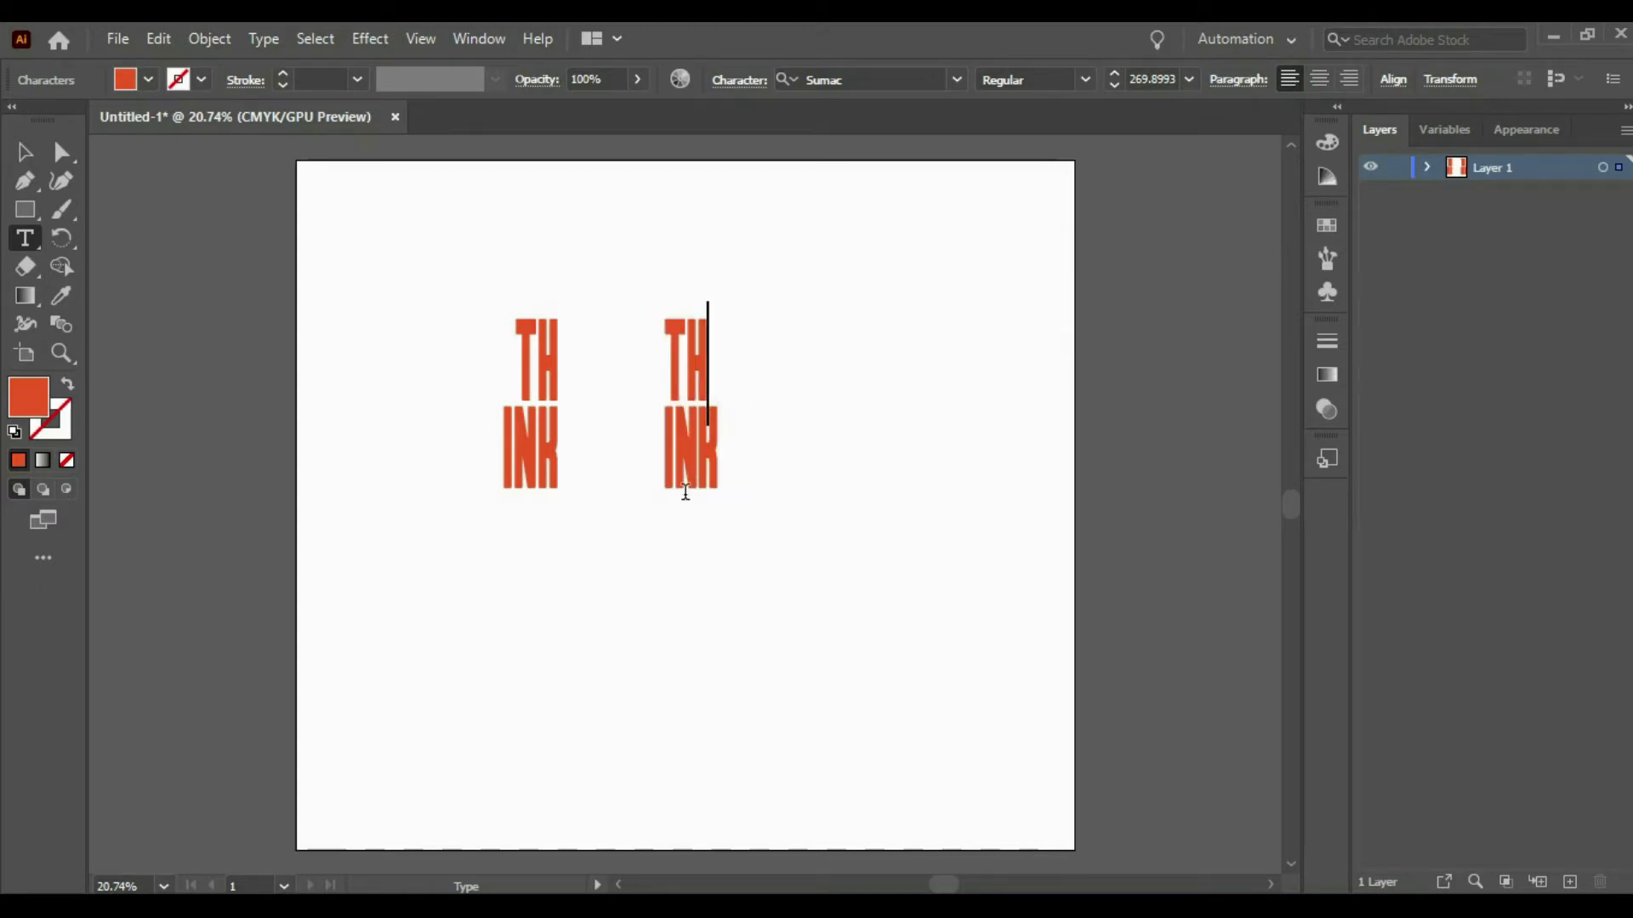
key("BackSpace")
key("BackSpace")
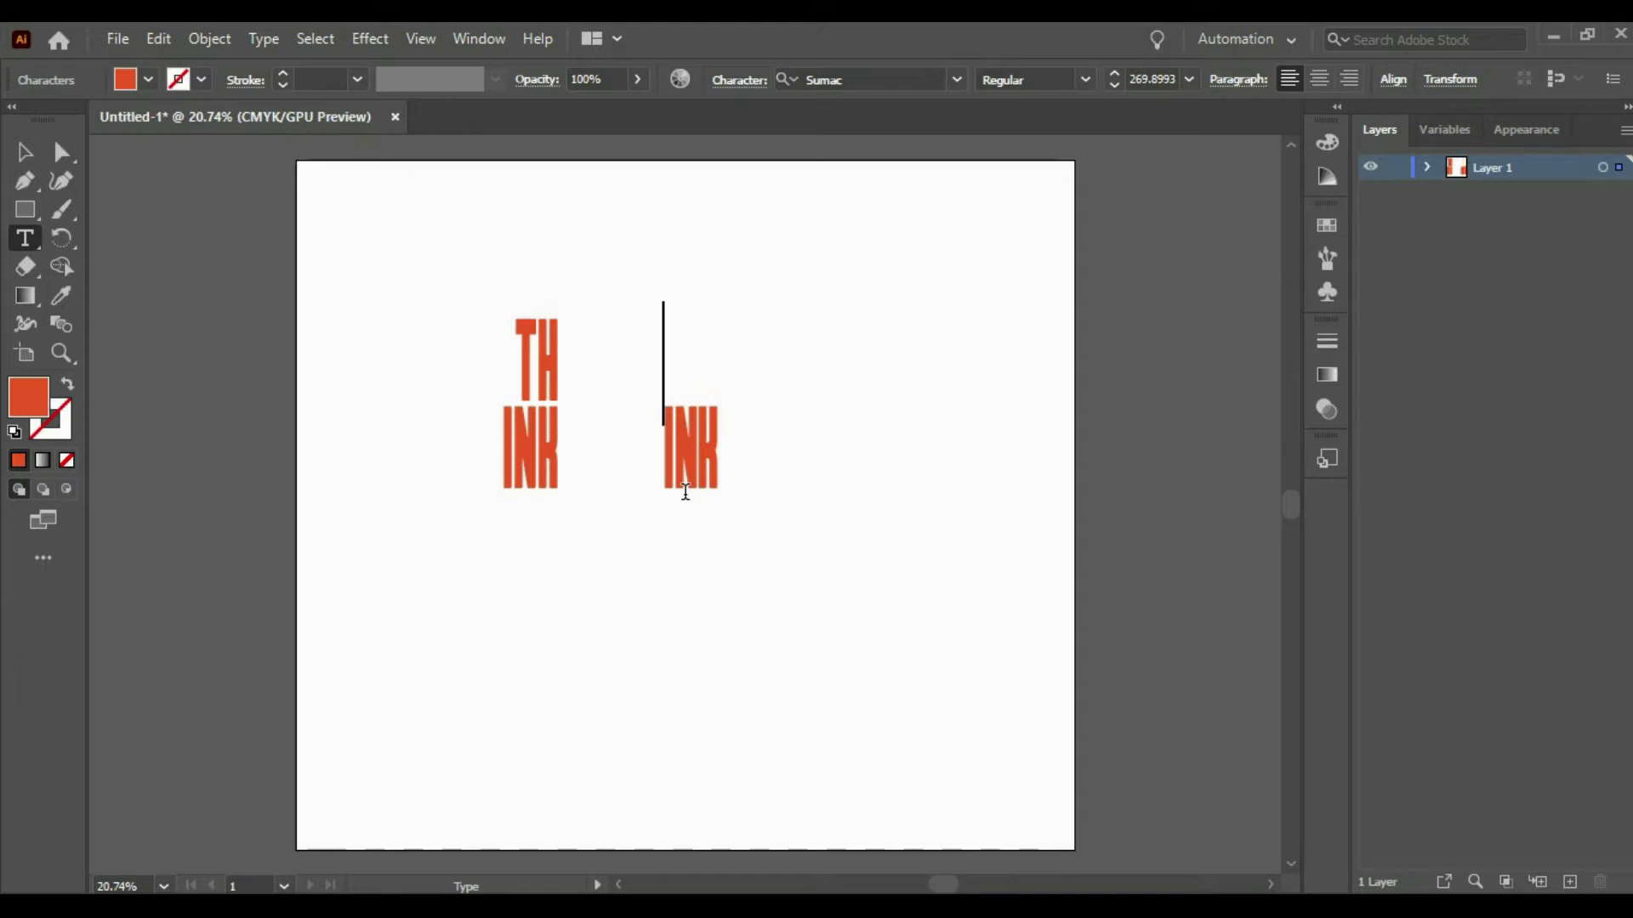
type("OUT")
- Replace INK with SIDE in the second line of the duplicated text
key("Down")
key("BackSpace")
key("BackSpace")
key("BackSpace")
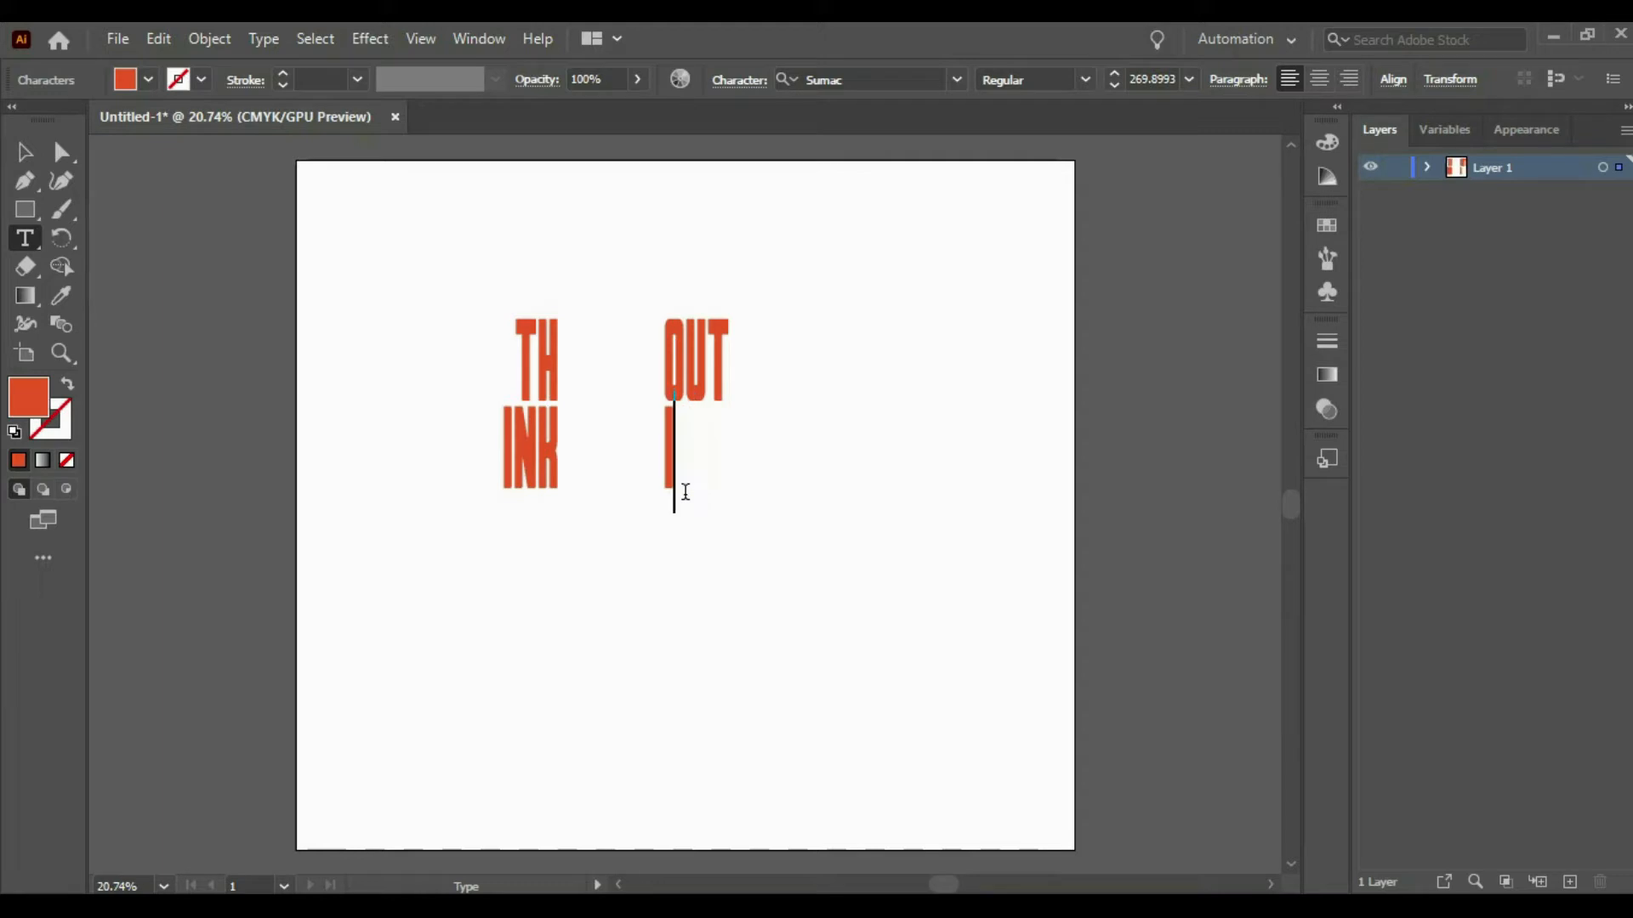
type("SIDDE")
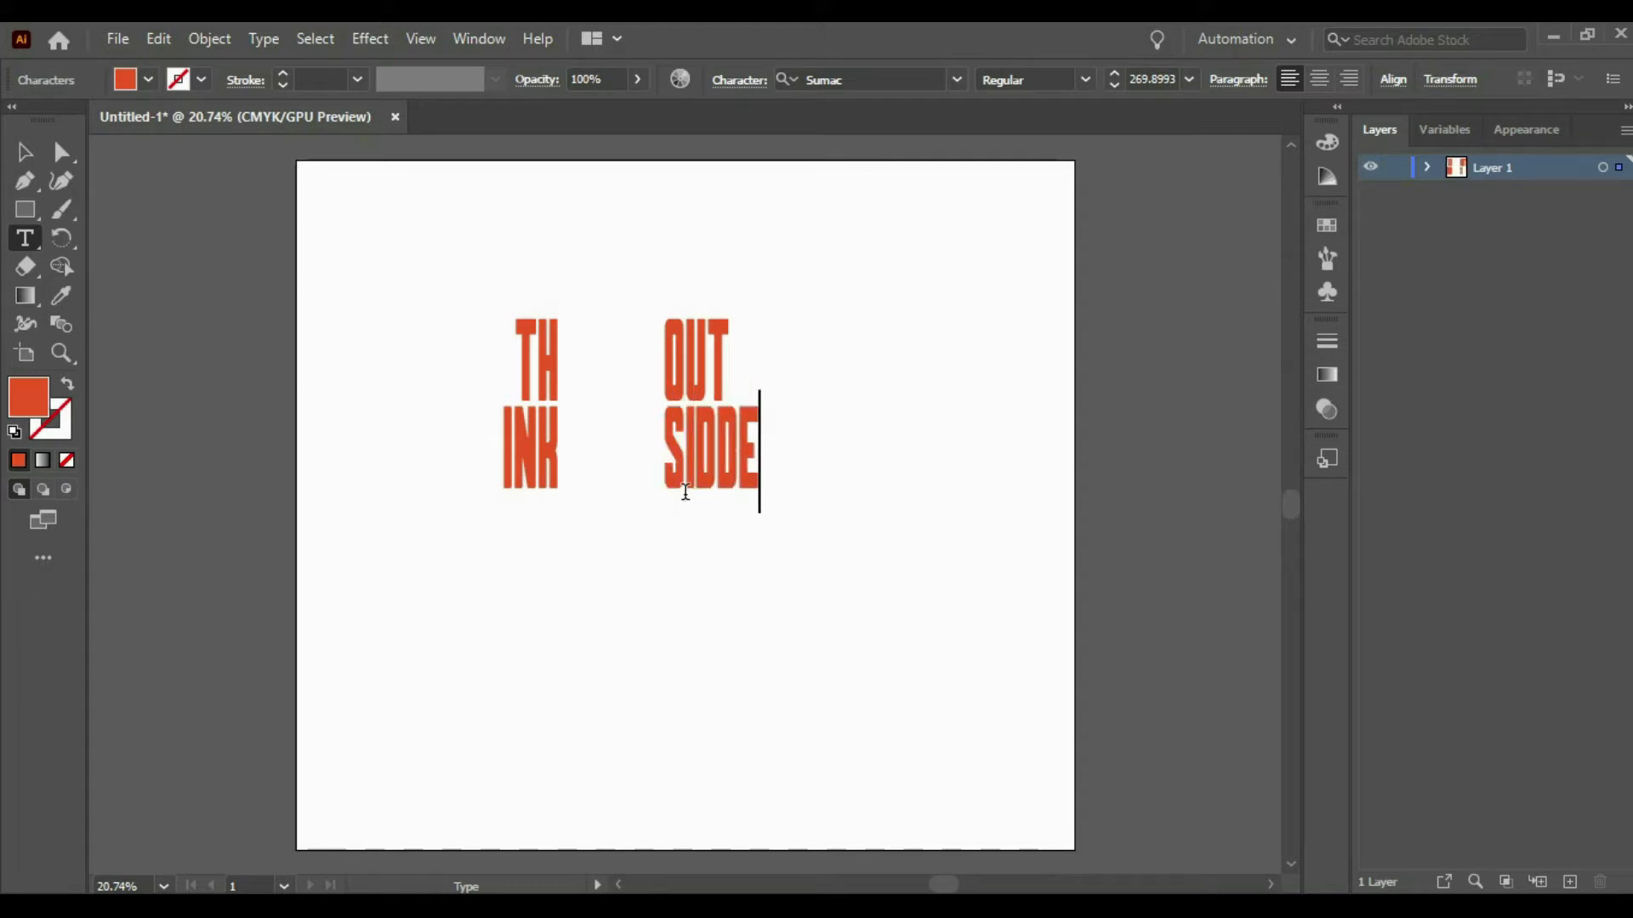
key("BackSpace")
key("BackSpace")
type("E")
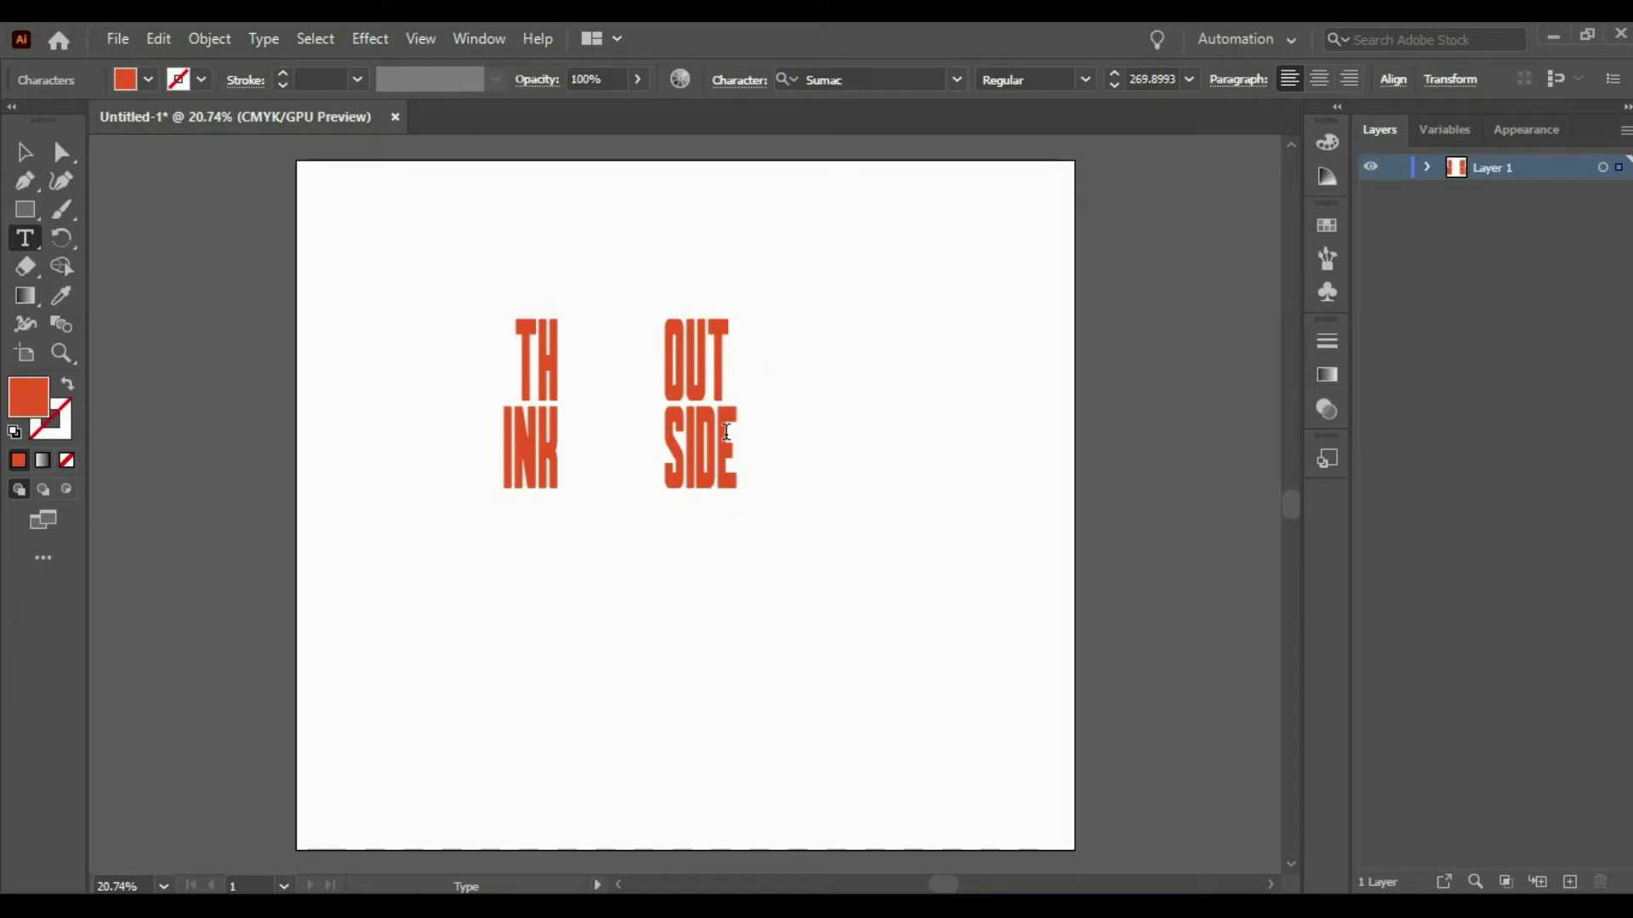
- Move the OUT SIDE text block left, closer to the THINK block, keeping it at the same height
left_click_drag(737, 464, 665, 323)
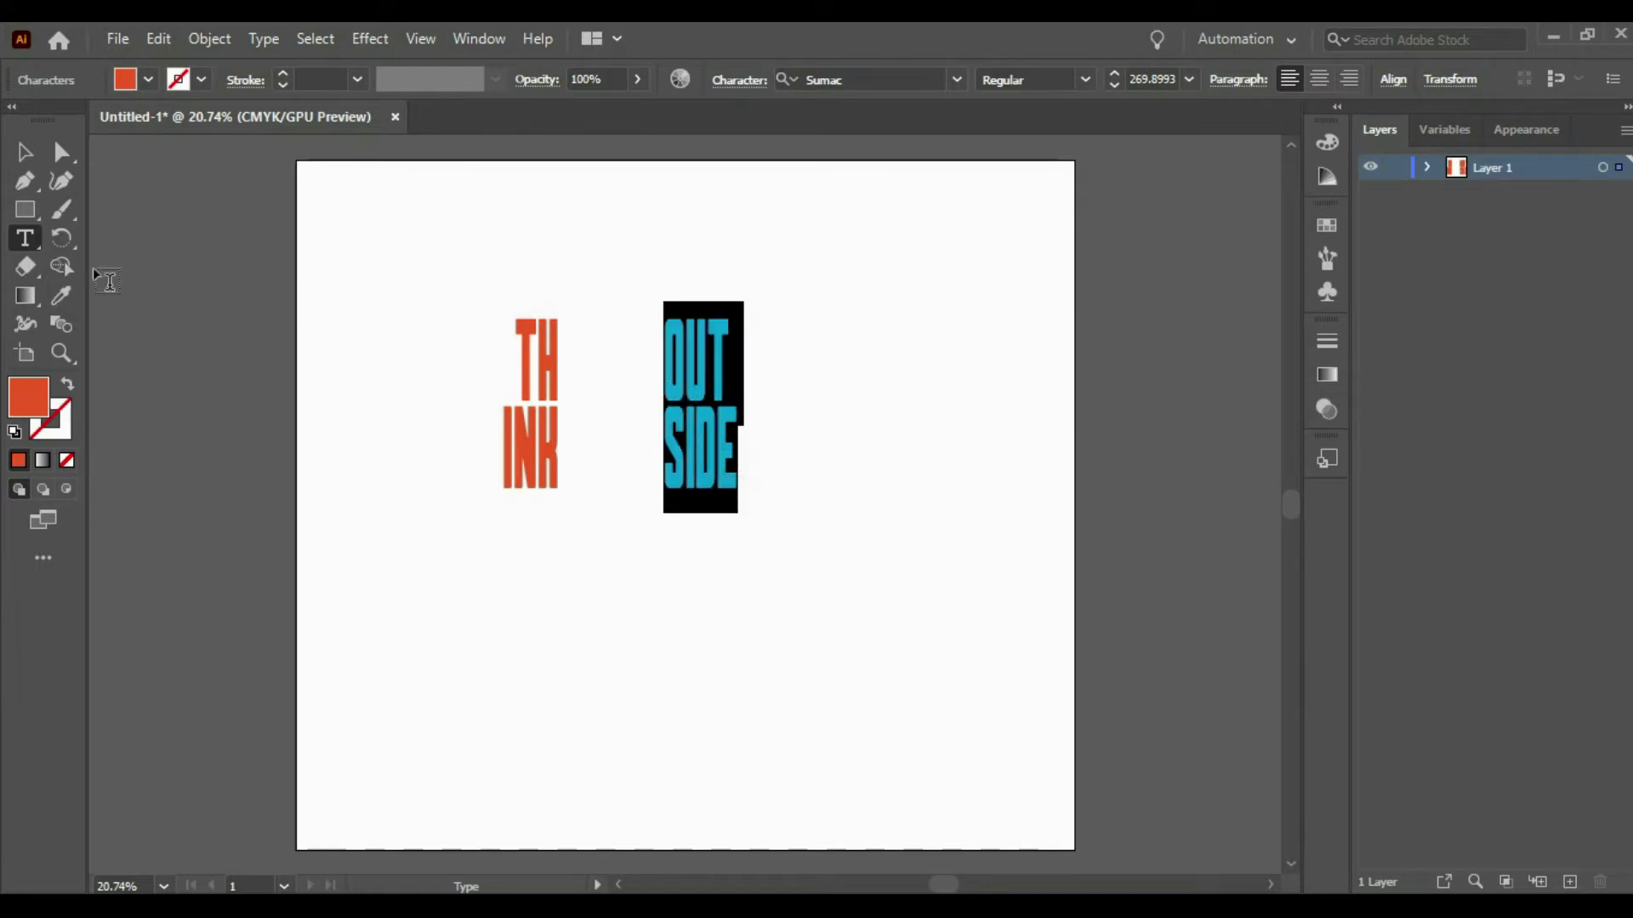
left_click(25, 152)
left_click_drag(725, 476, 666, 476)
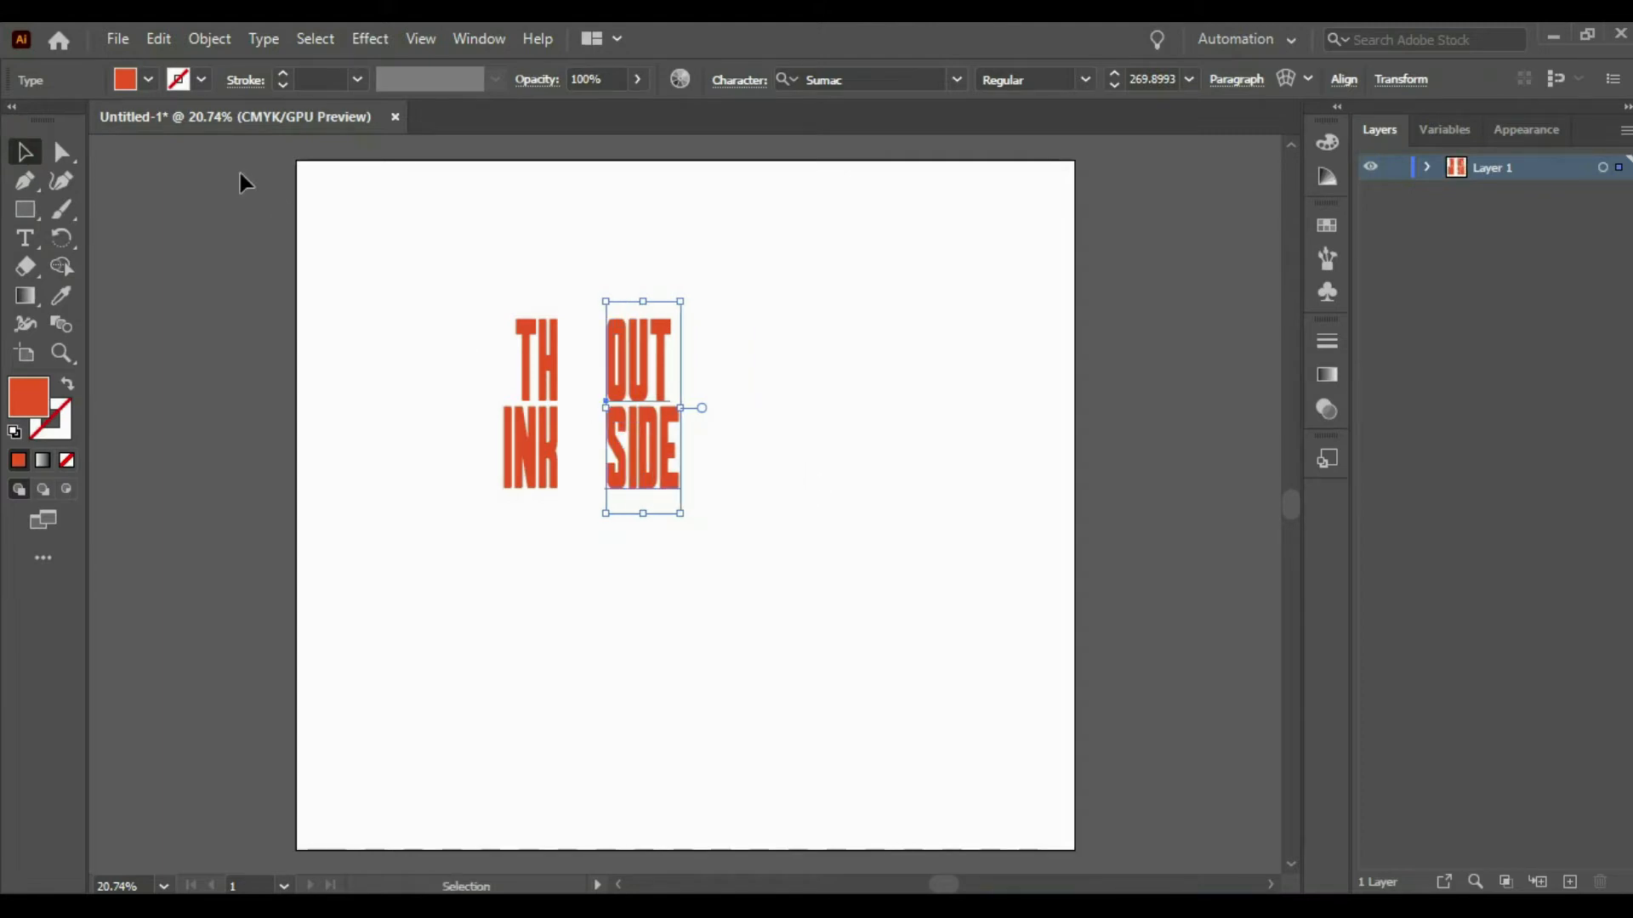
- Fill the OUT SIDE text with the red swatch next to the orange-red one
left_click(125, 79)
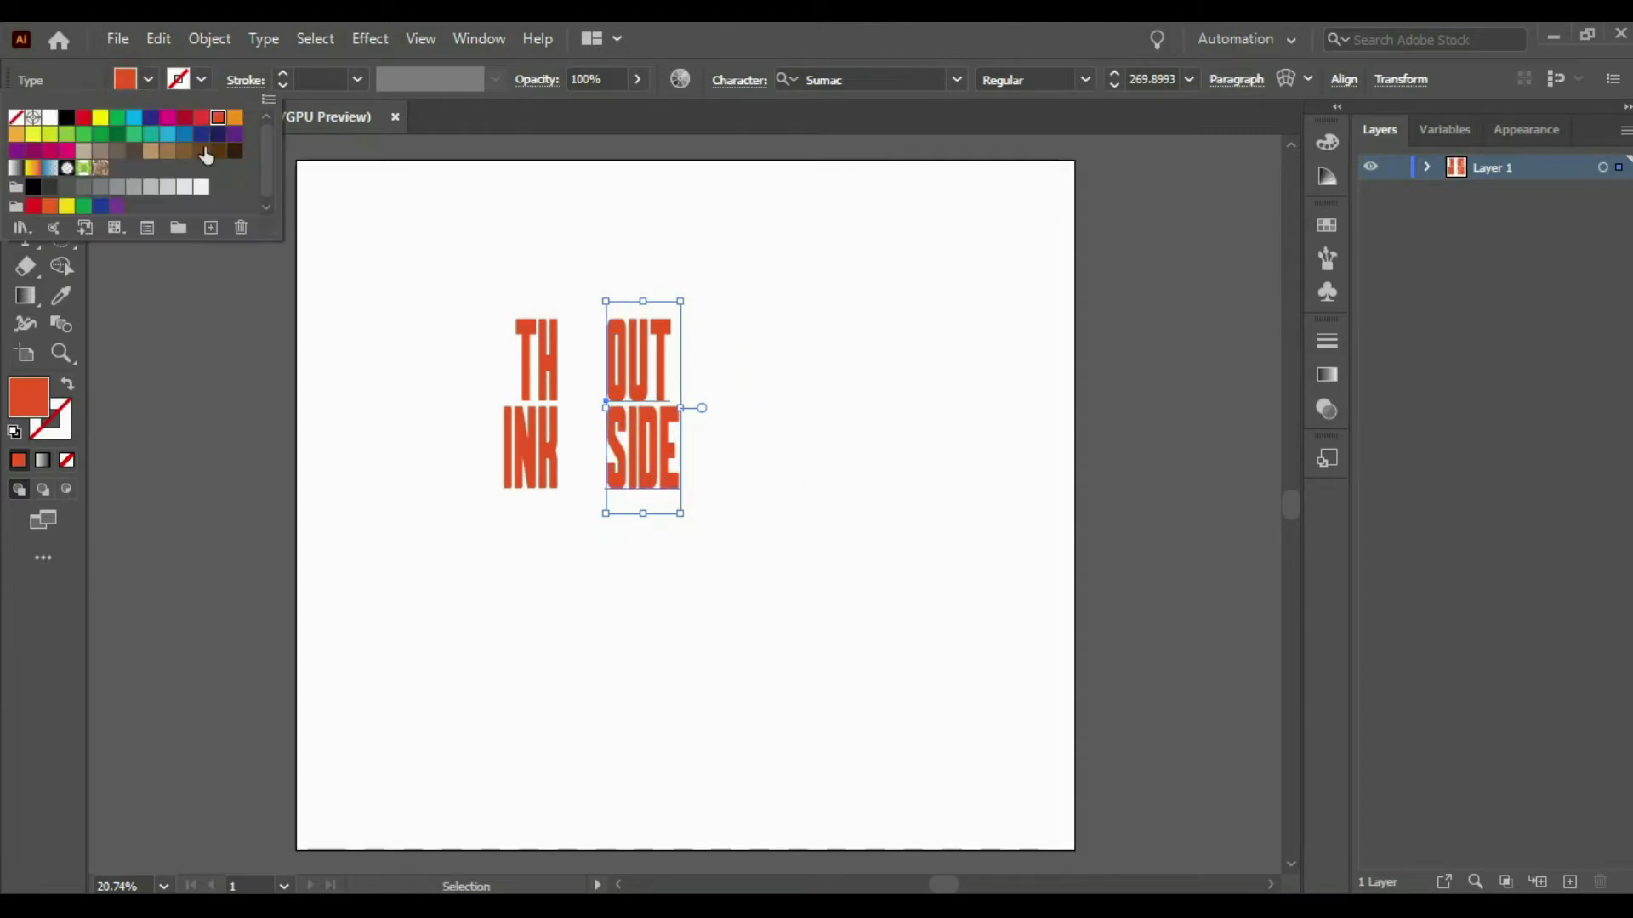
left_click(200, 121)
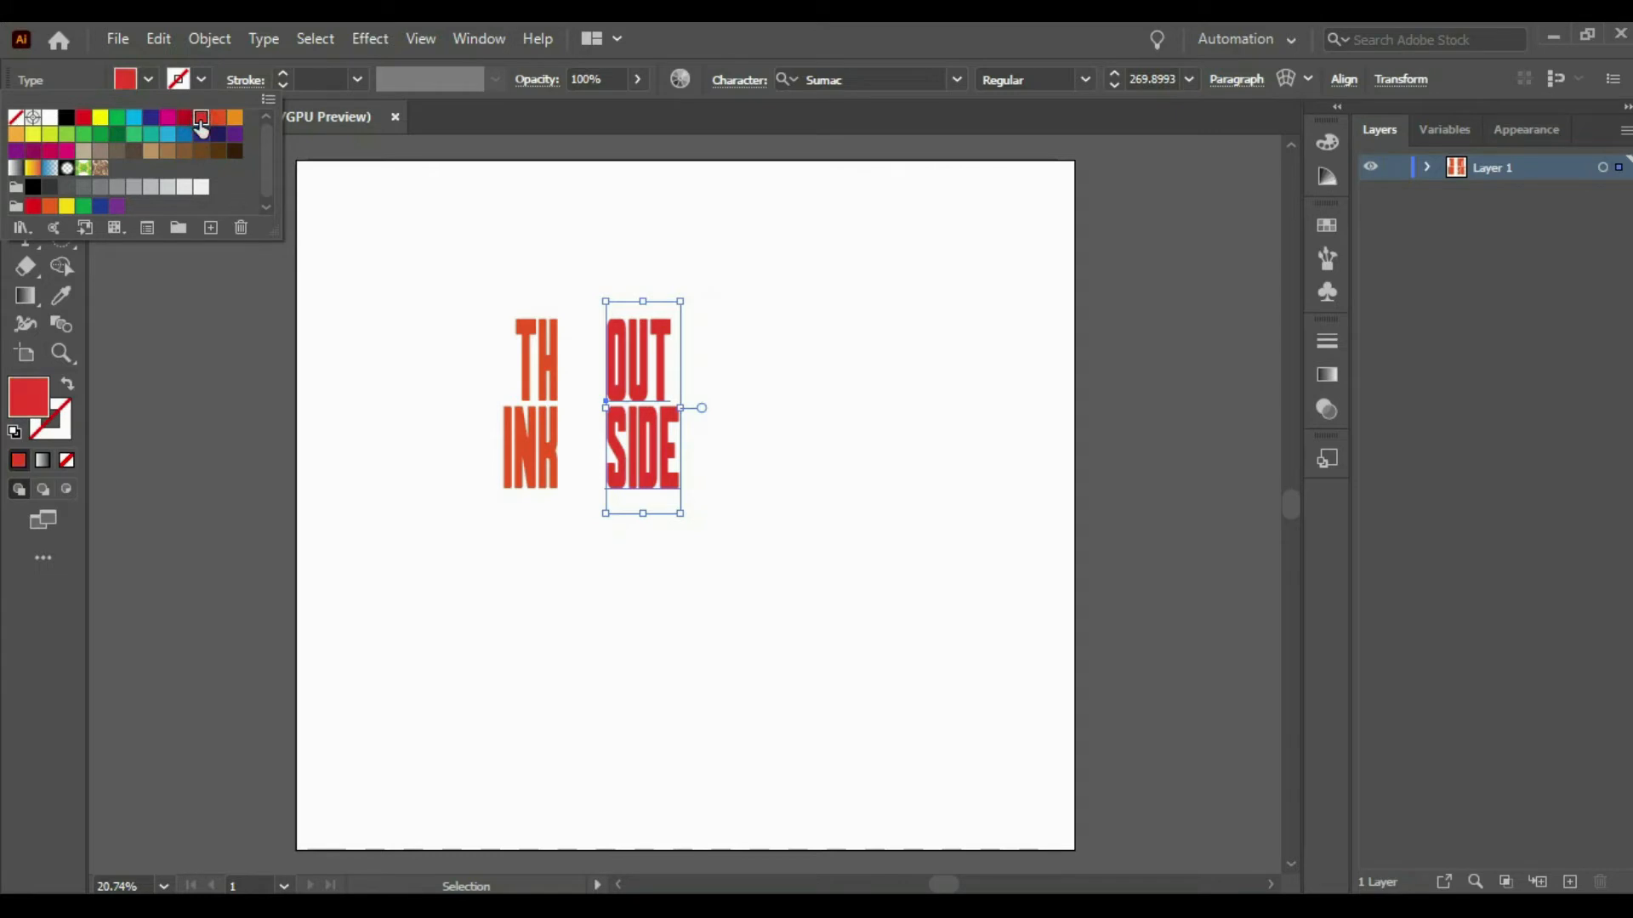
left_click(666, 457)
- Place another copy of the orange-red THINK text to the right of OUT SIDE, at the same height
key("ctrl+v")
mouse_move(674, 539)
left_mouse_down()
mouse_move(721, 431)
mouse_move(725, 444)
left_mouse_up()
key("t")
- Change the new copy's first line to THE and its second line to BOX
left_click(737, 383)
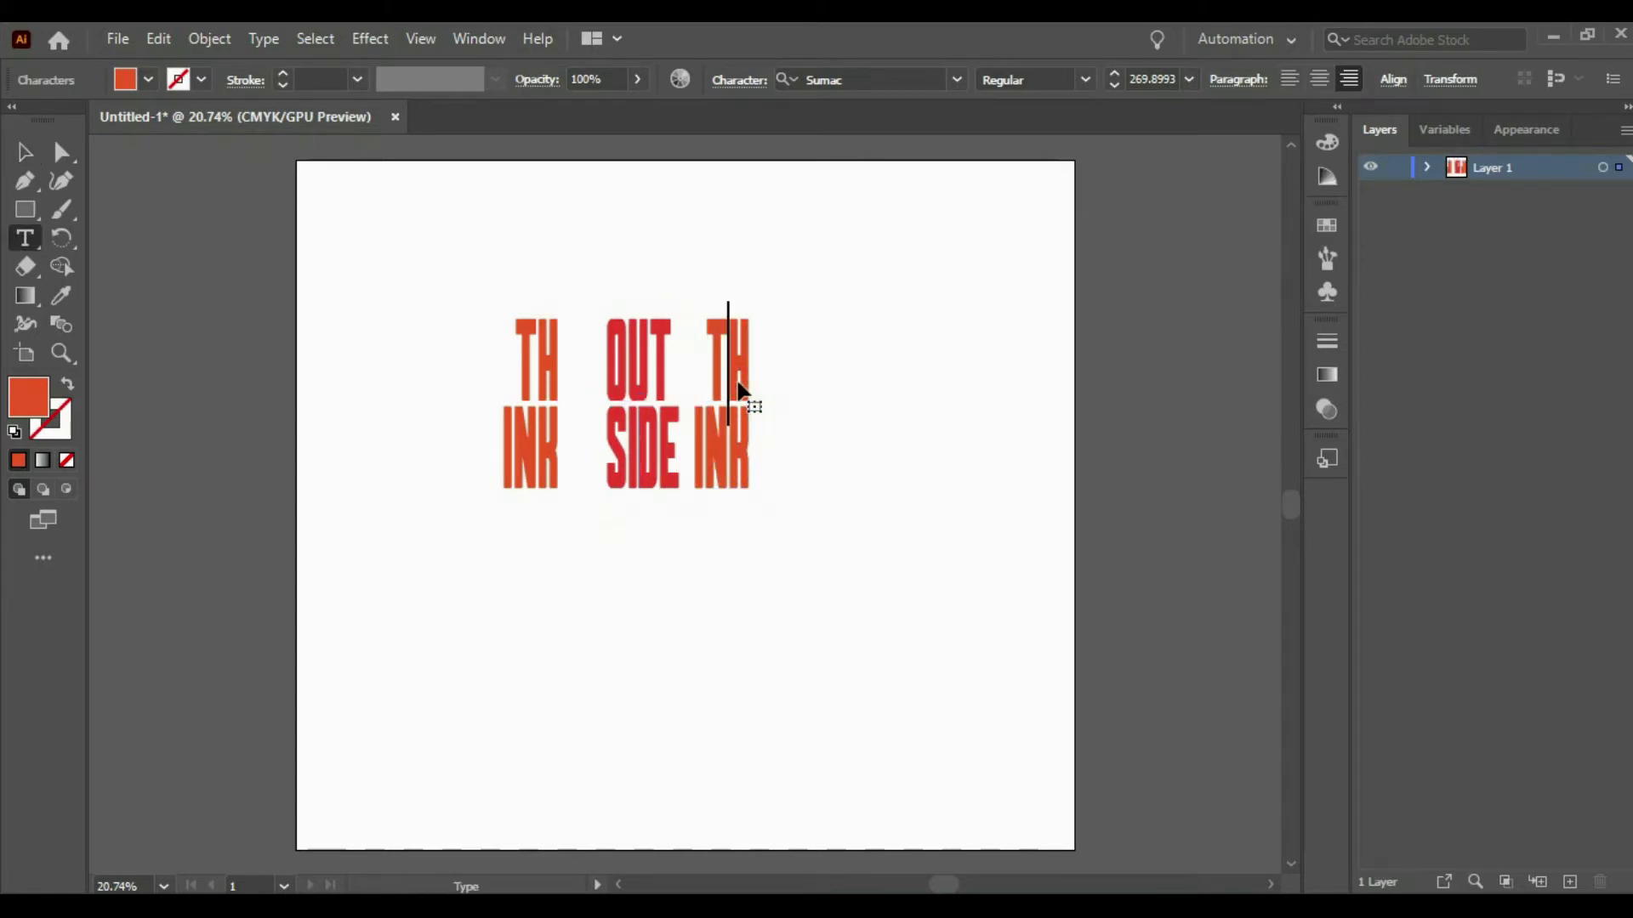
key("Right")
type("E")
key("Down")
key("BackSpace")
key("BackSpace")
key("BackSpace")
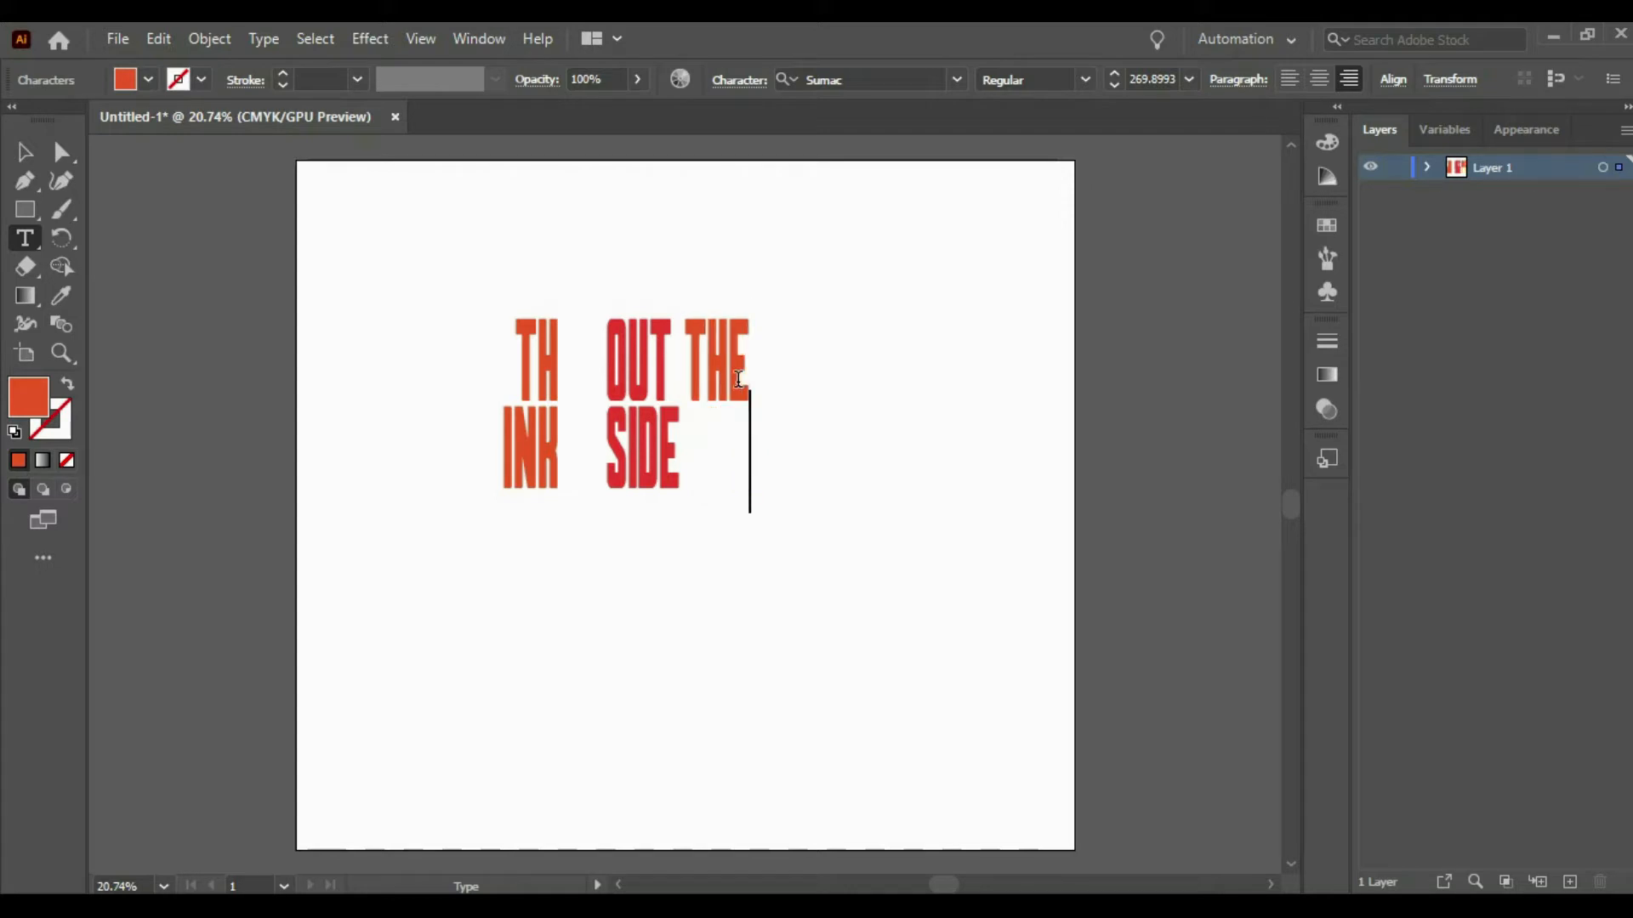
type("BOX")
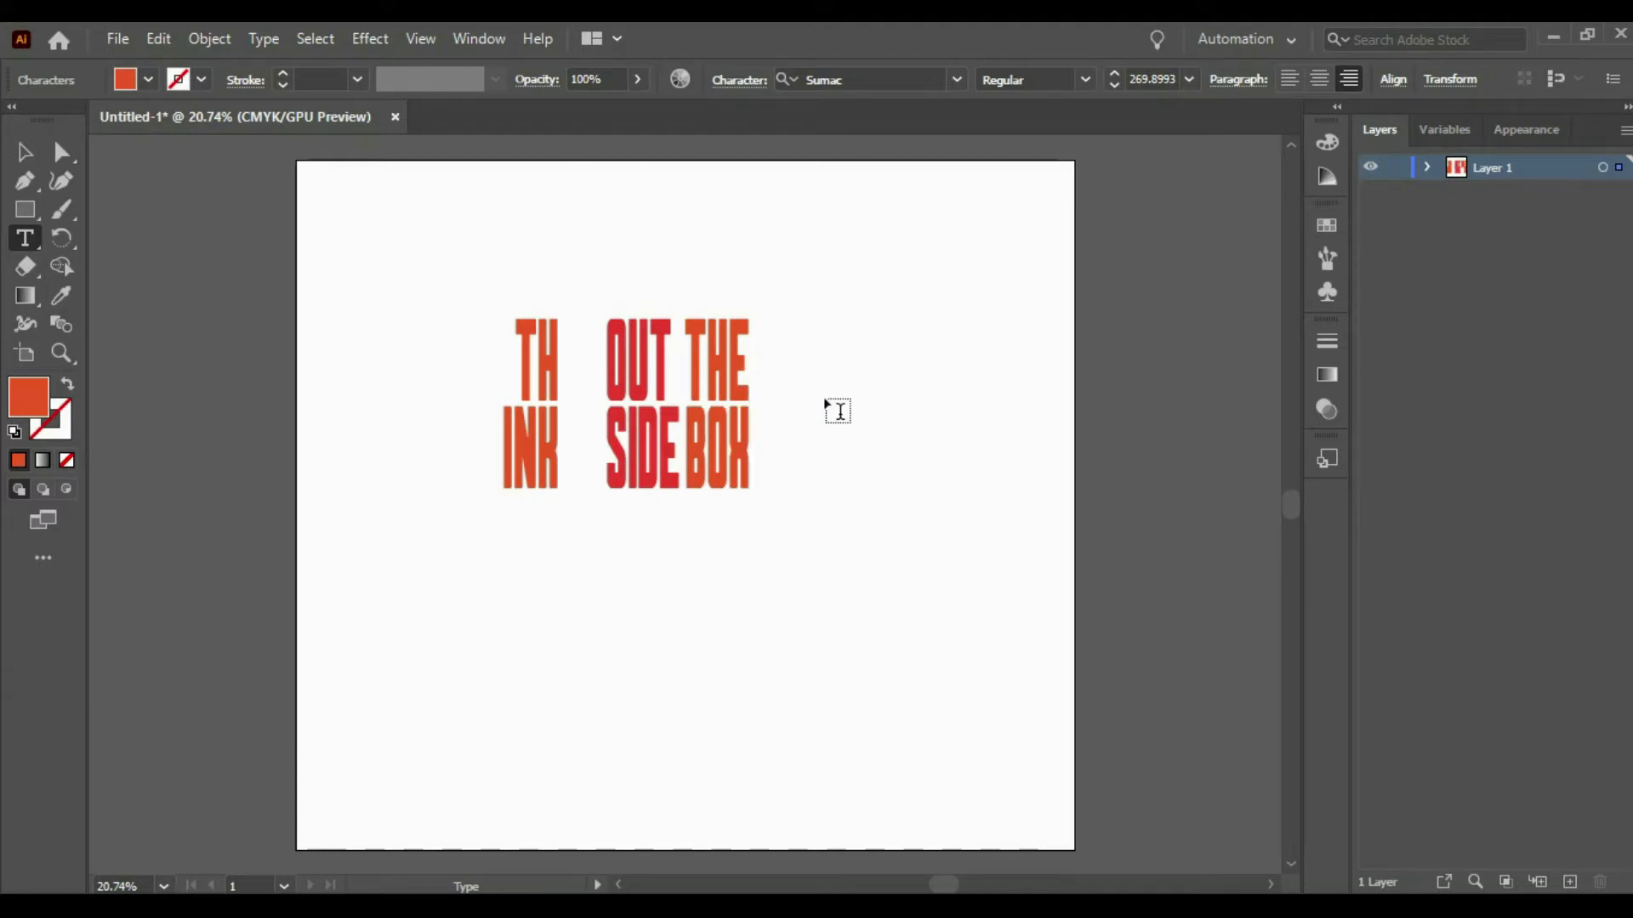
left_click(808, 417, "ctrl")
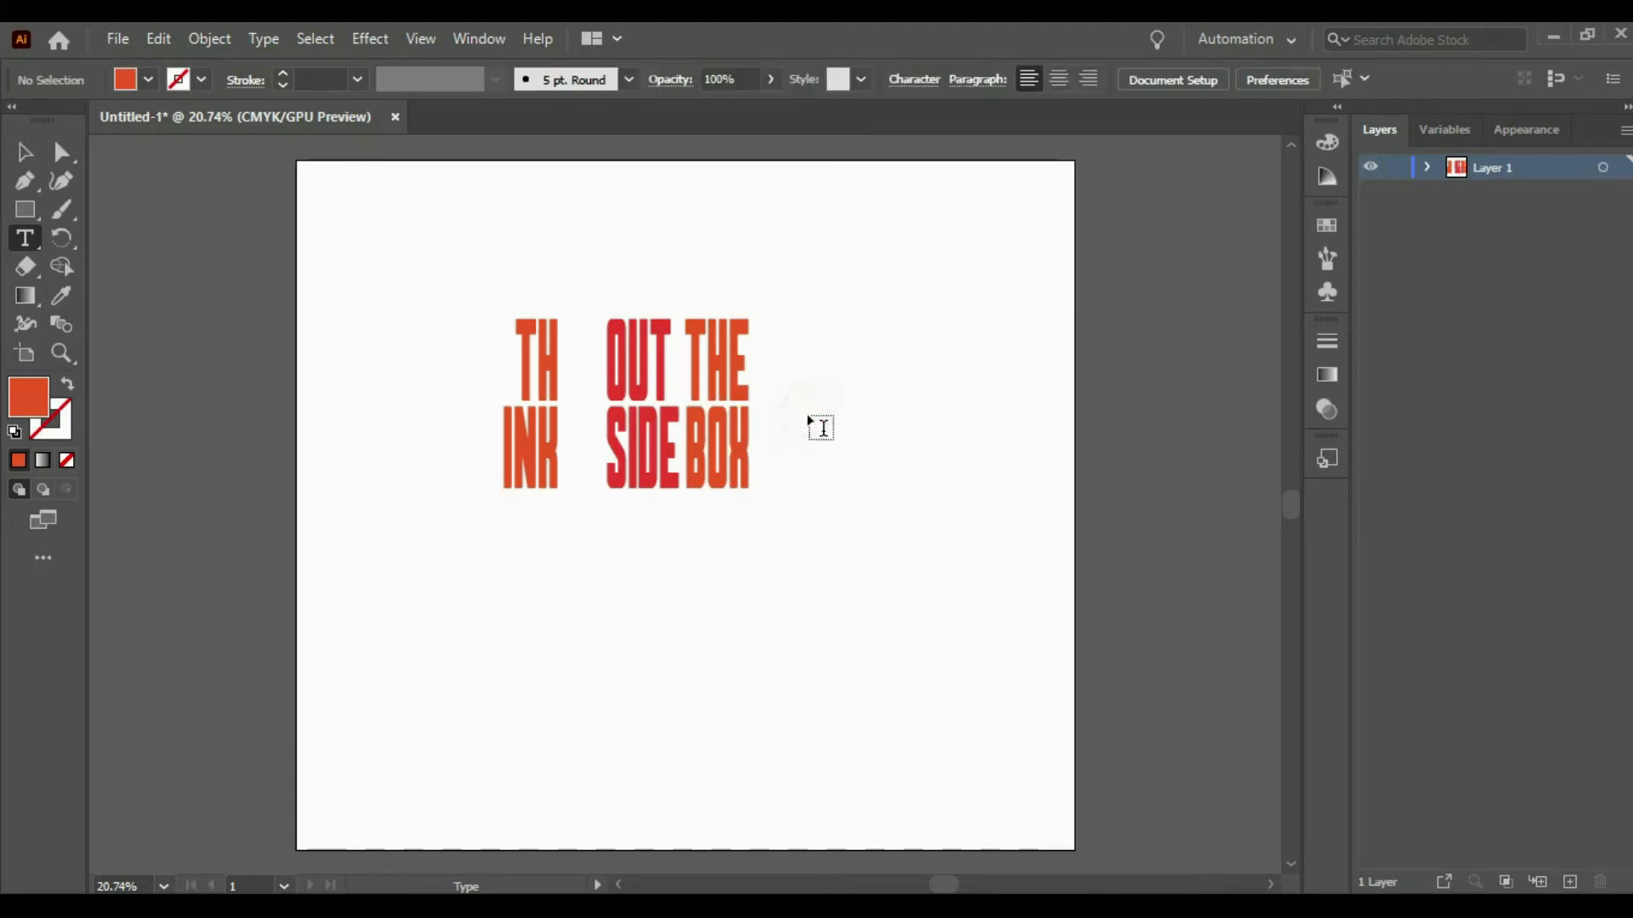
- Move the THE BOX text block further right to leave a gap after OUT SIDE, and select the OUT SIDE block
key("v")
left_click_drag(717, 421, 760, 419)
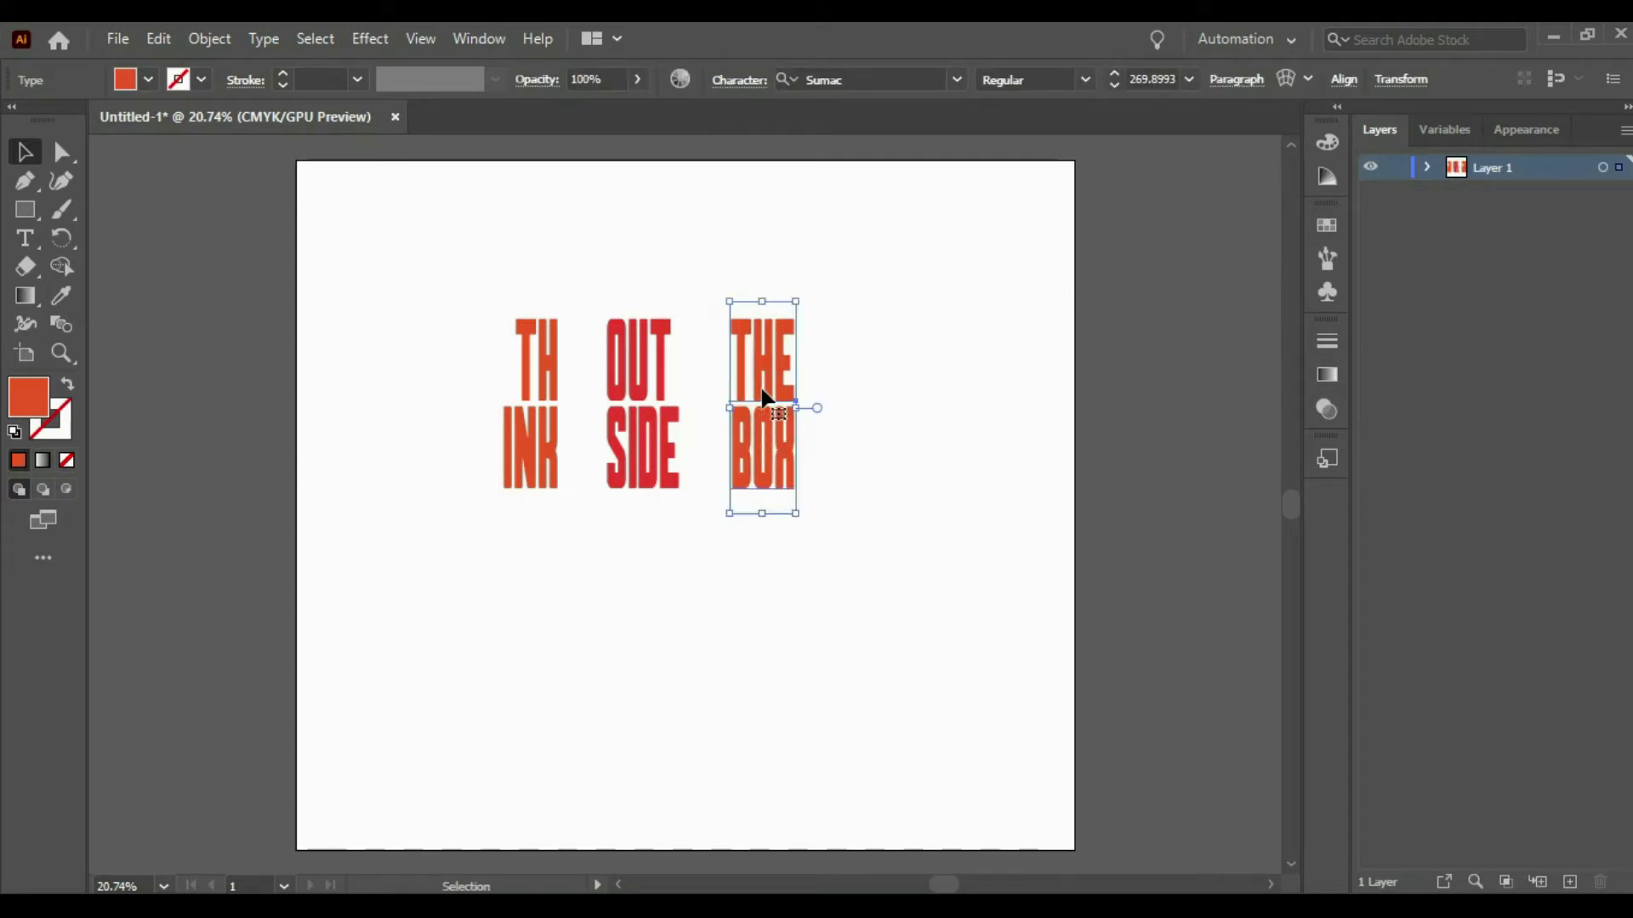
left_click(607, 384)
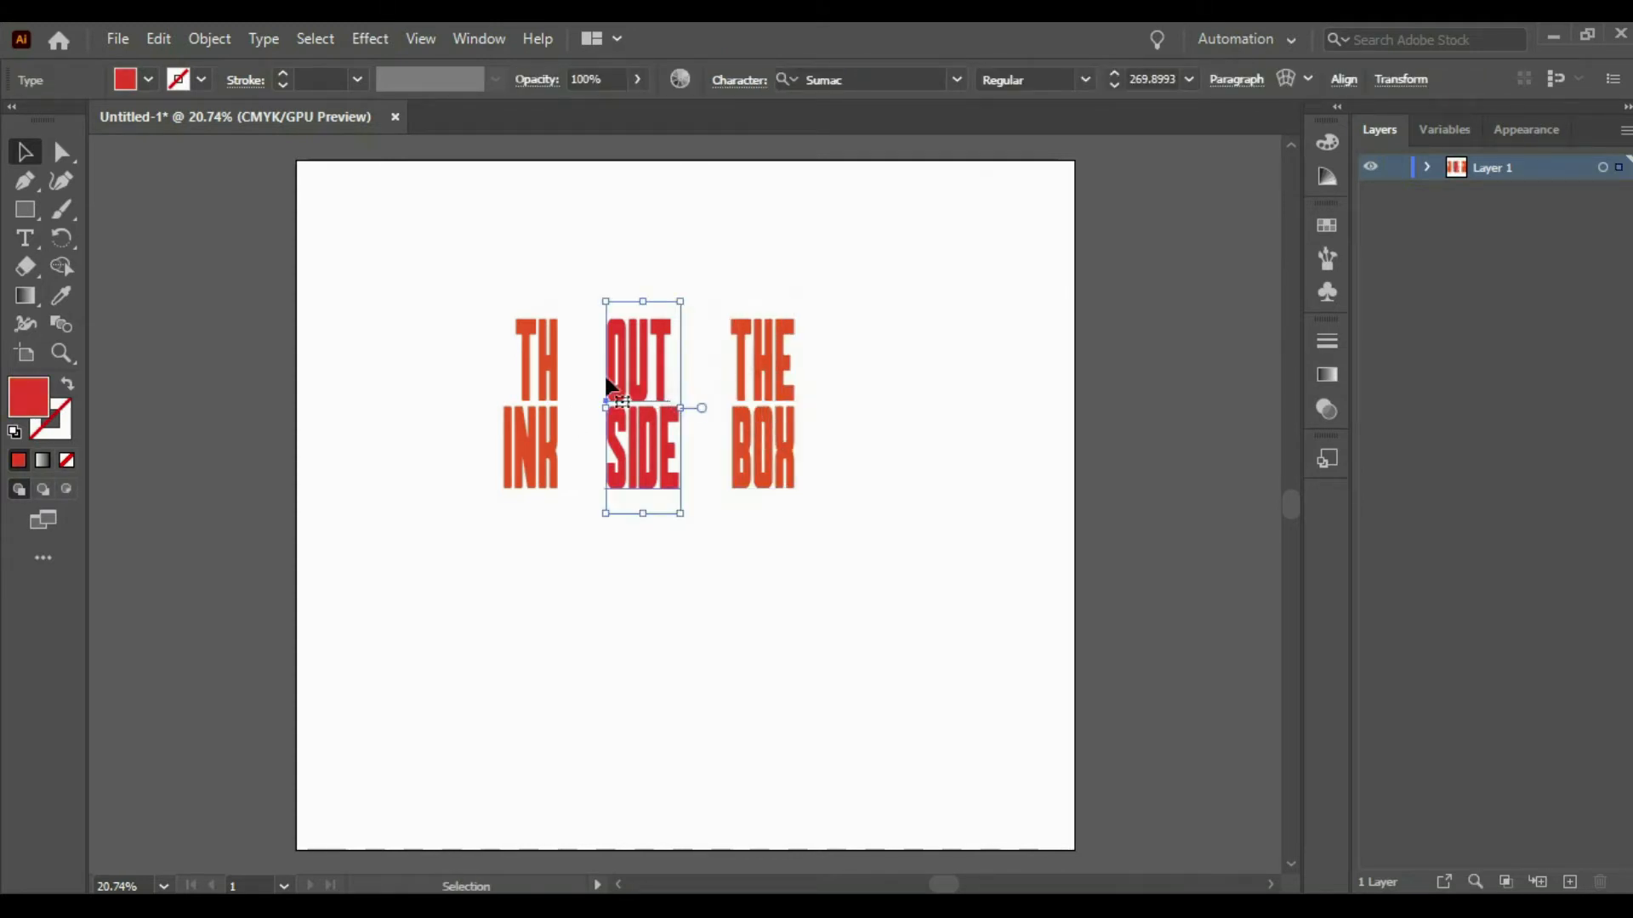
- Save the THINK text block as a dynamic movie clip symbol with the default name
left_click(551, 383)
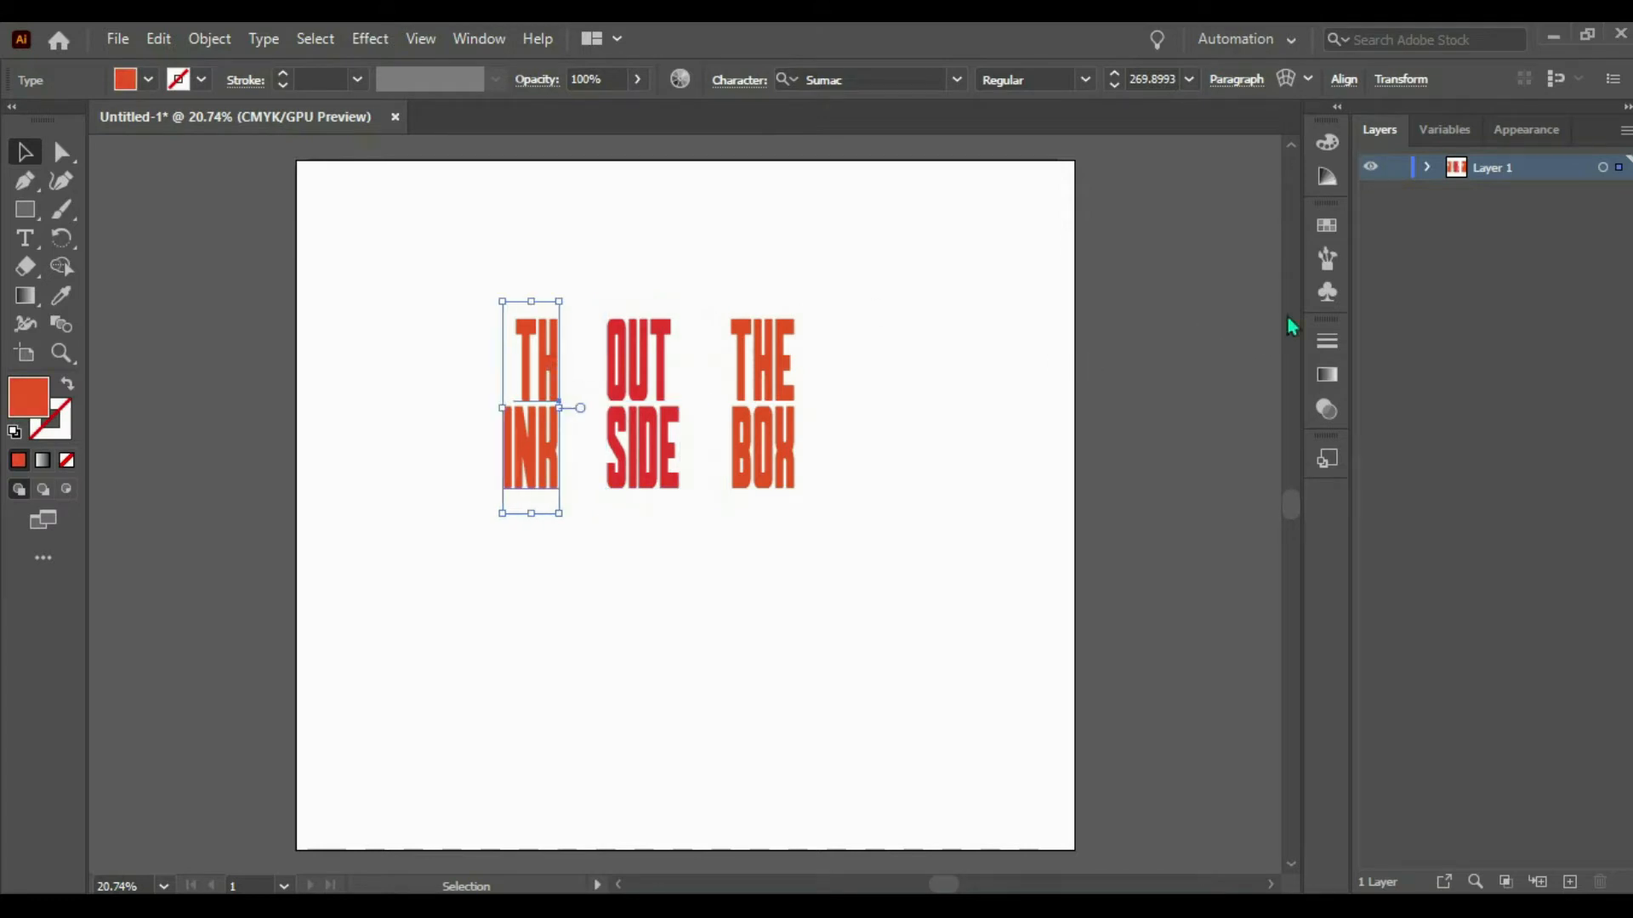
left_click(1325, 293)
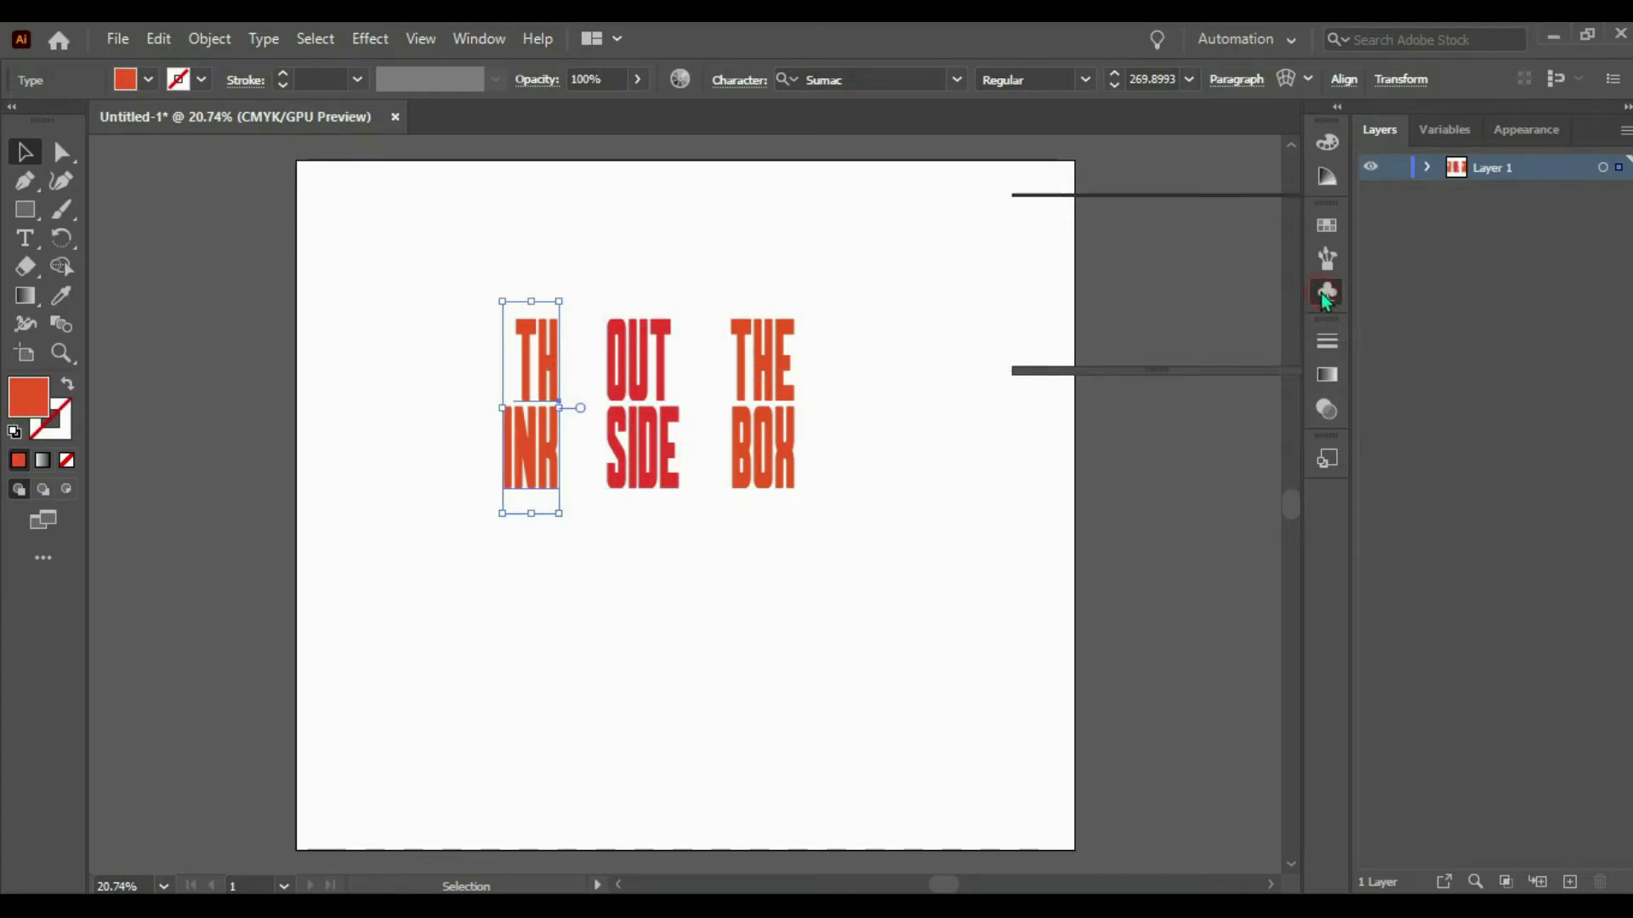
left_click_drag(521, 388, 1104, 292)
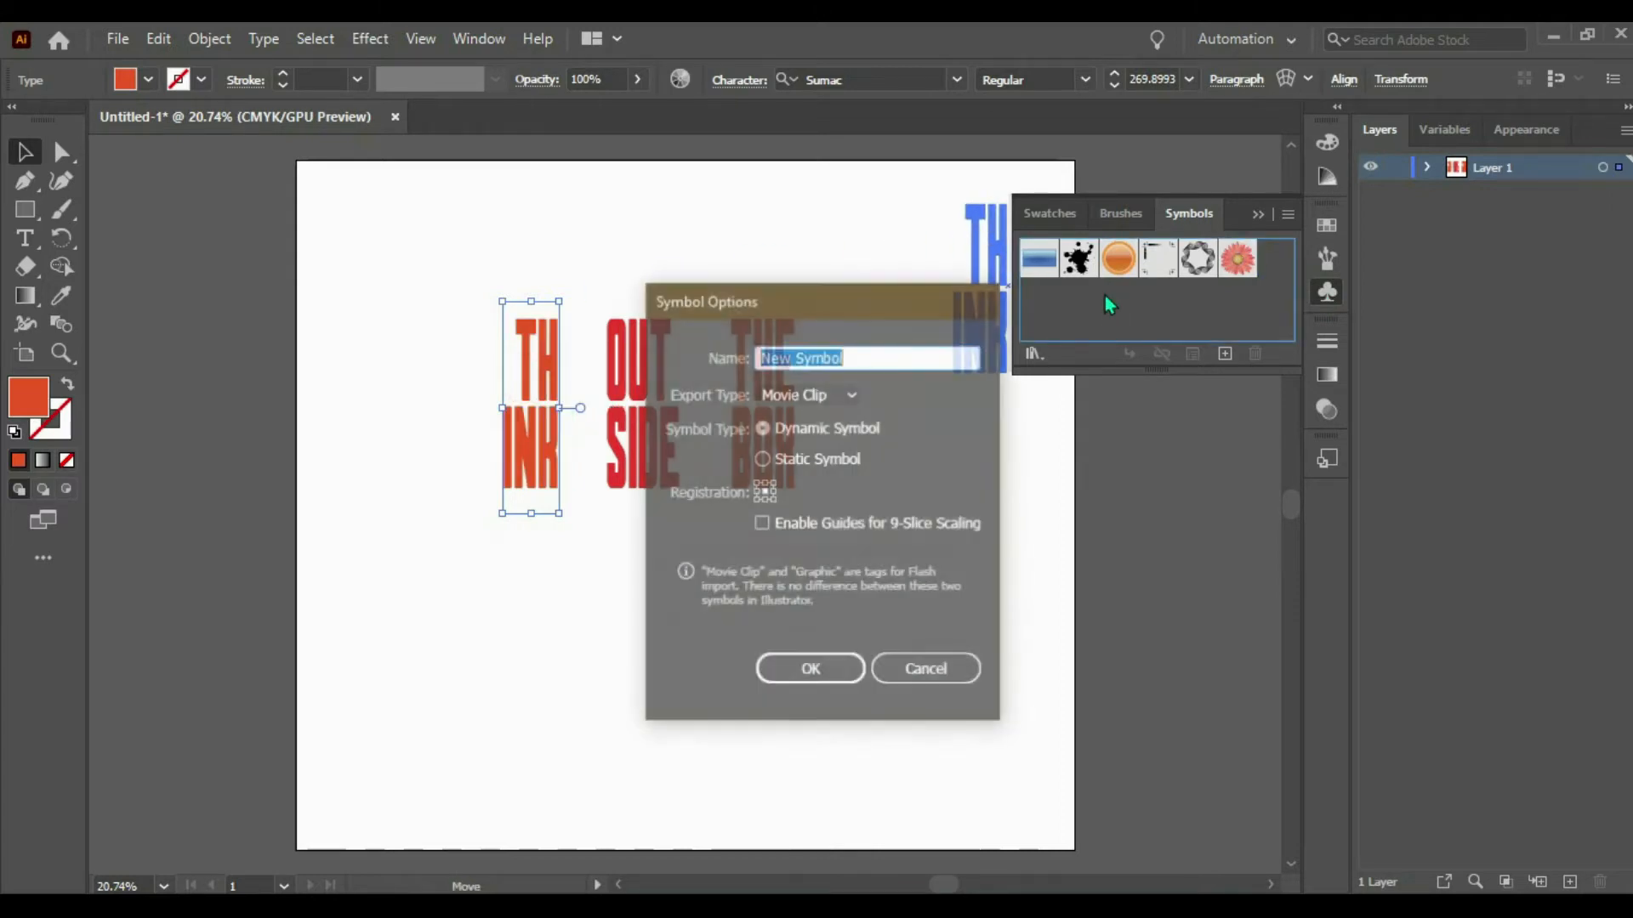
key("Return")
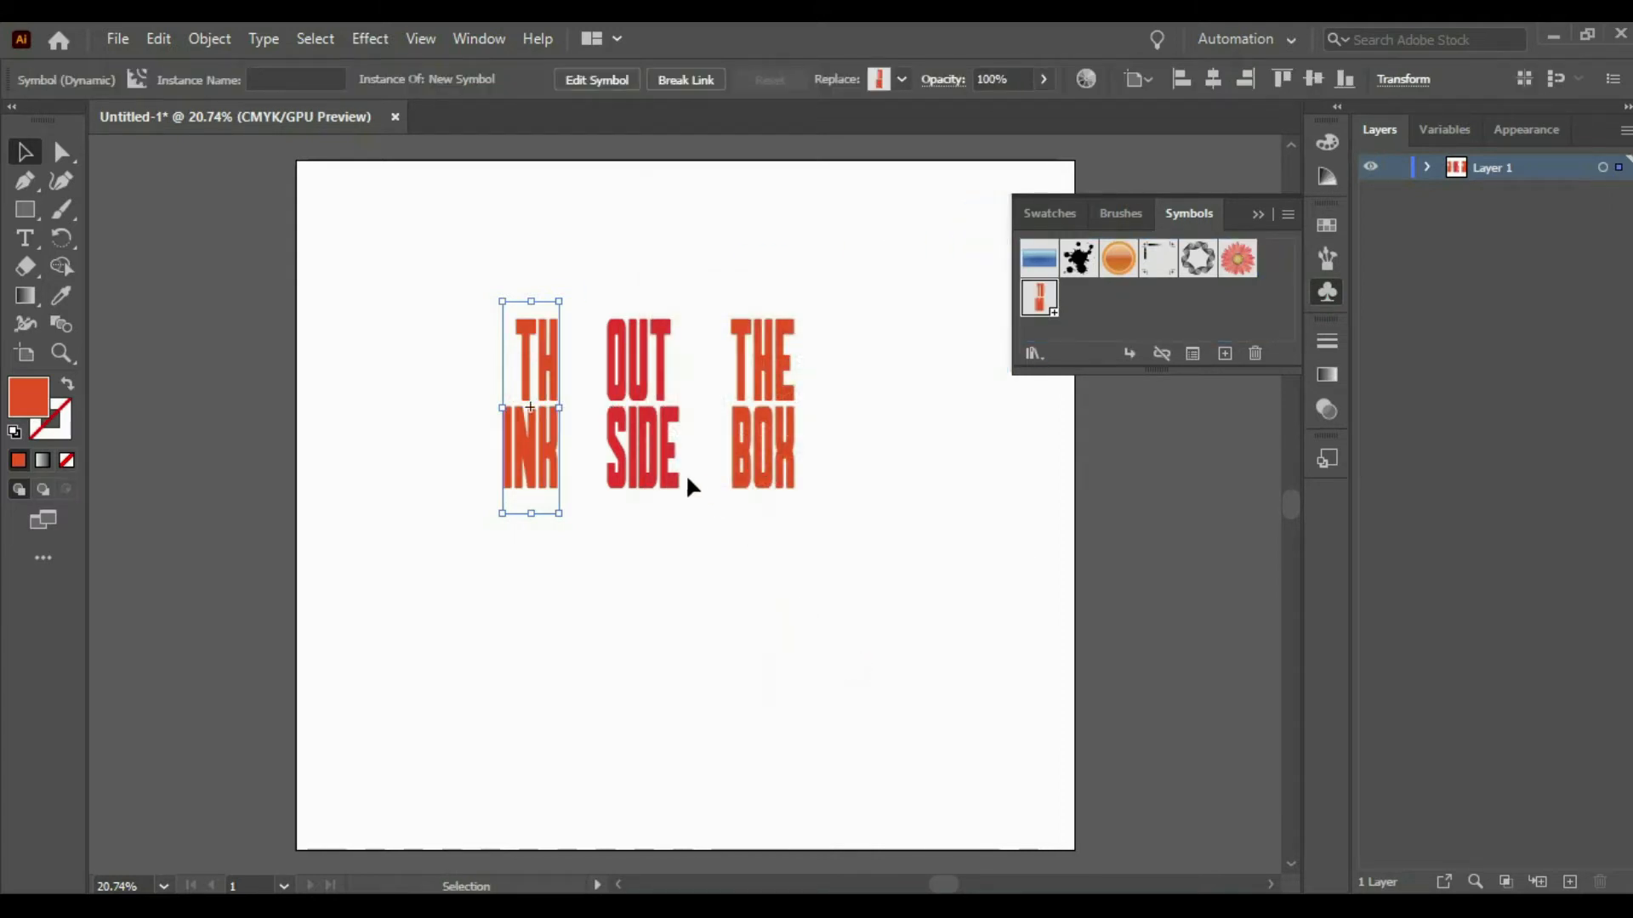
- Save the OUT SIDE and THE BOX text blocks as two separate symbols with their default options
left_click_drag(686, 473, 1084, 324)
left_click(810, 671)
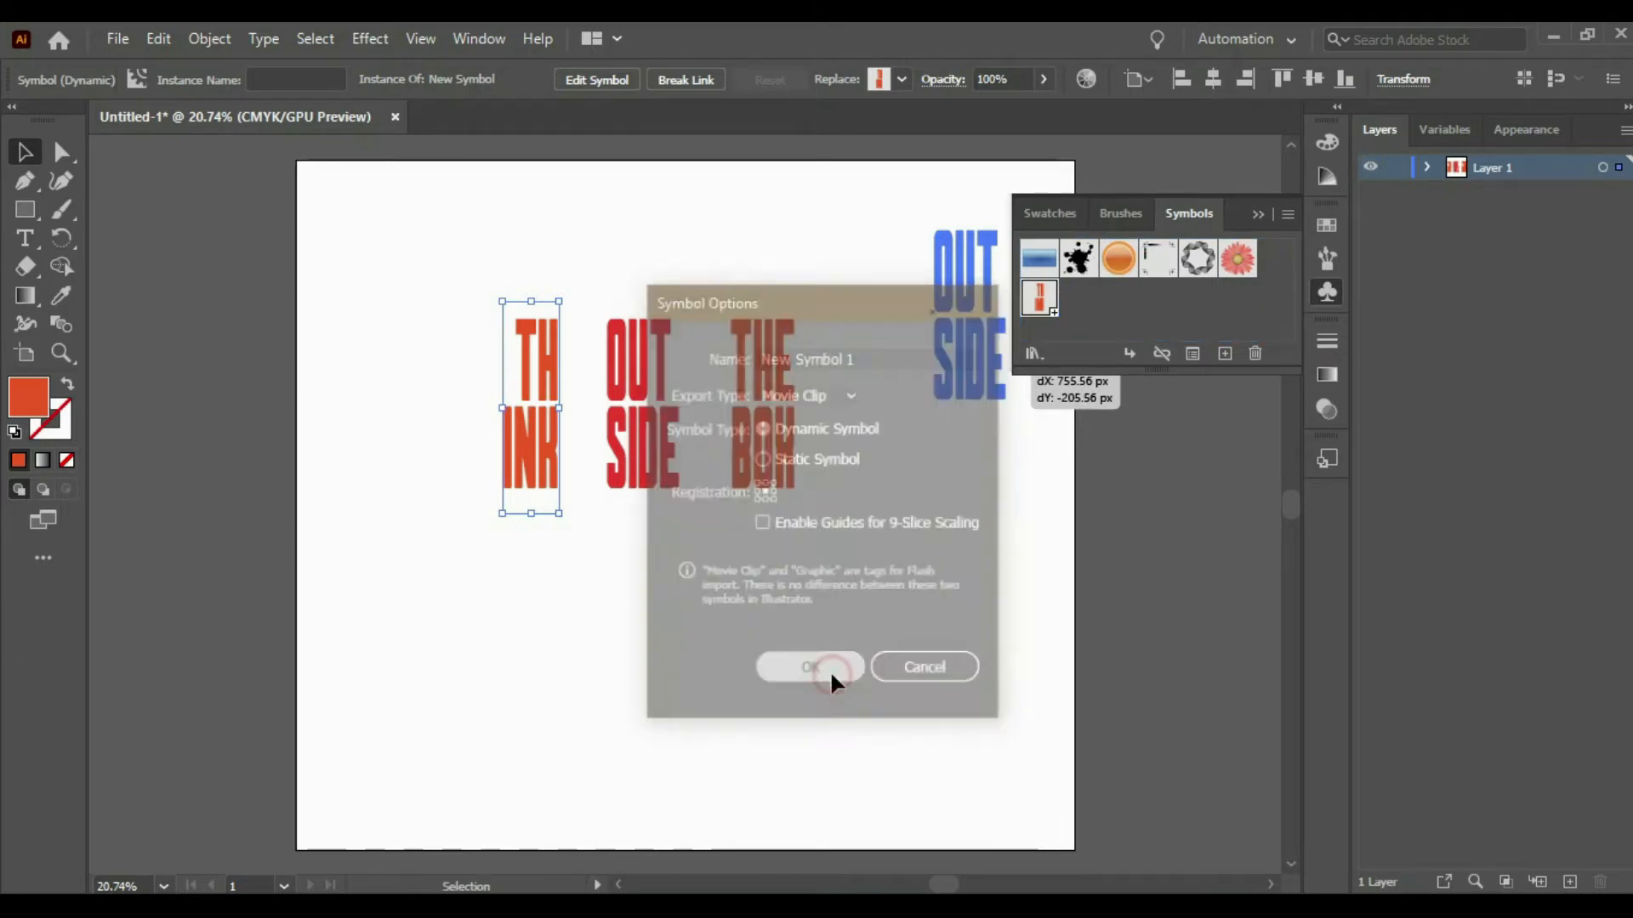
left_click_drag(770, 434, 1126, 314)
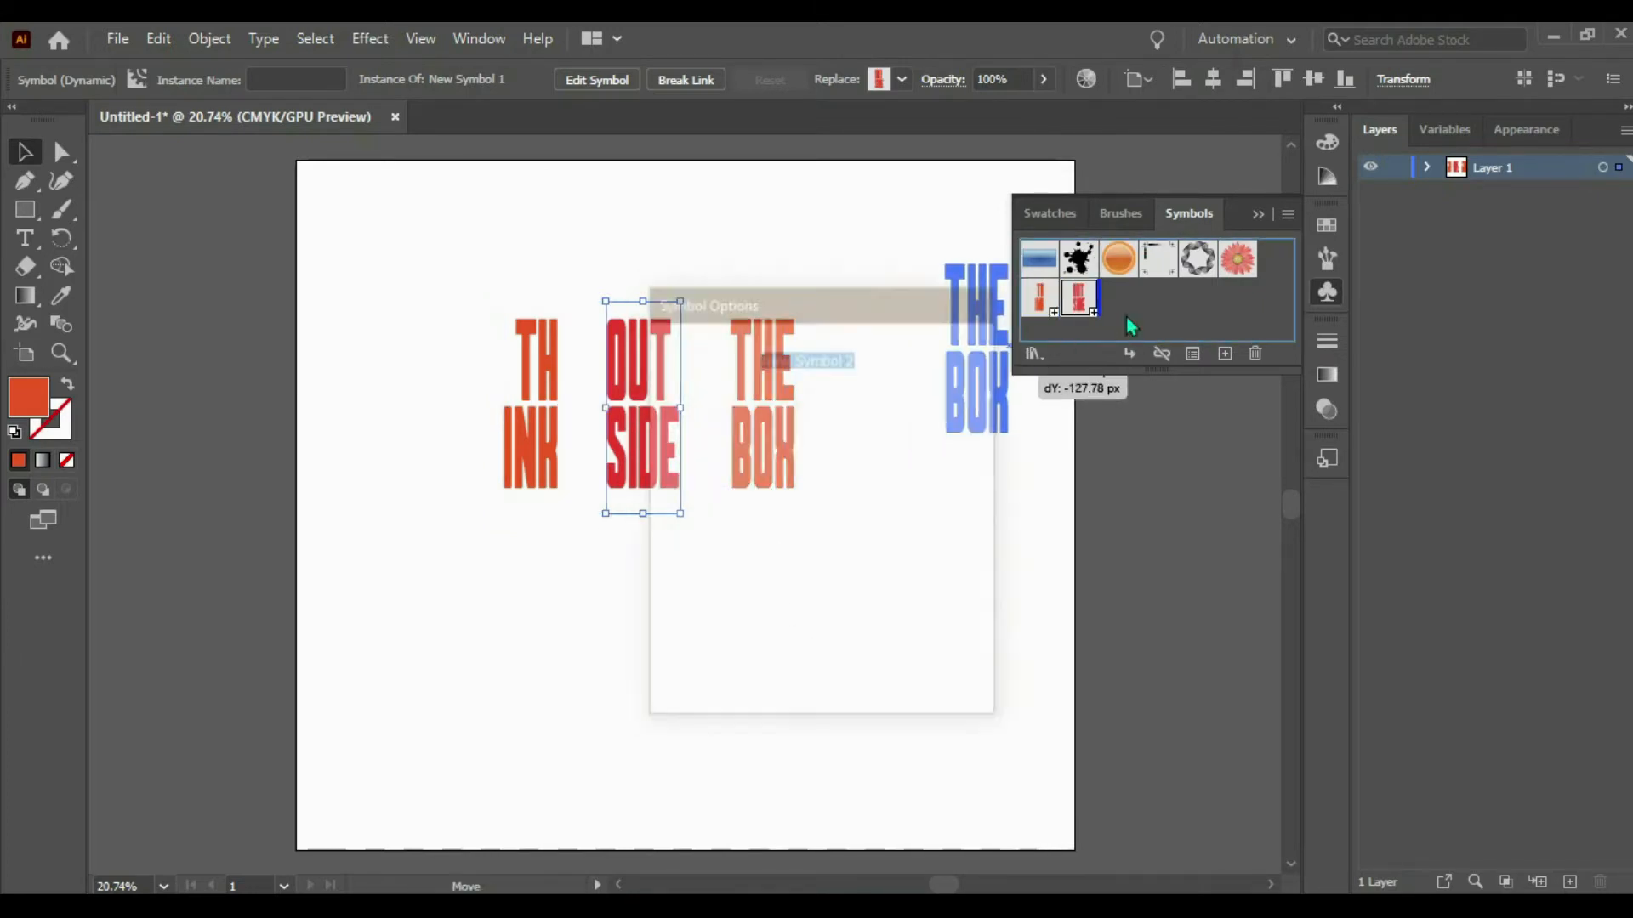
left_click(827, 661)
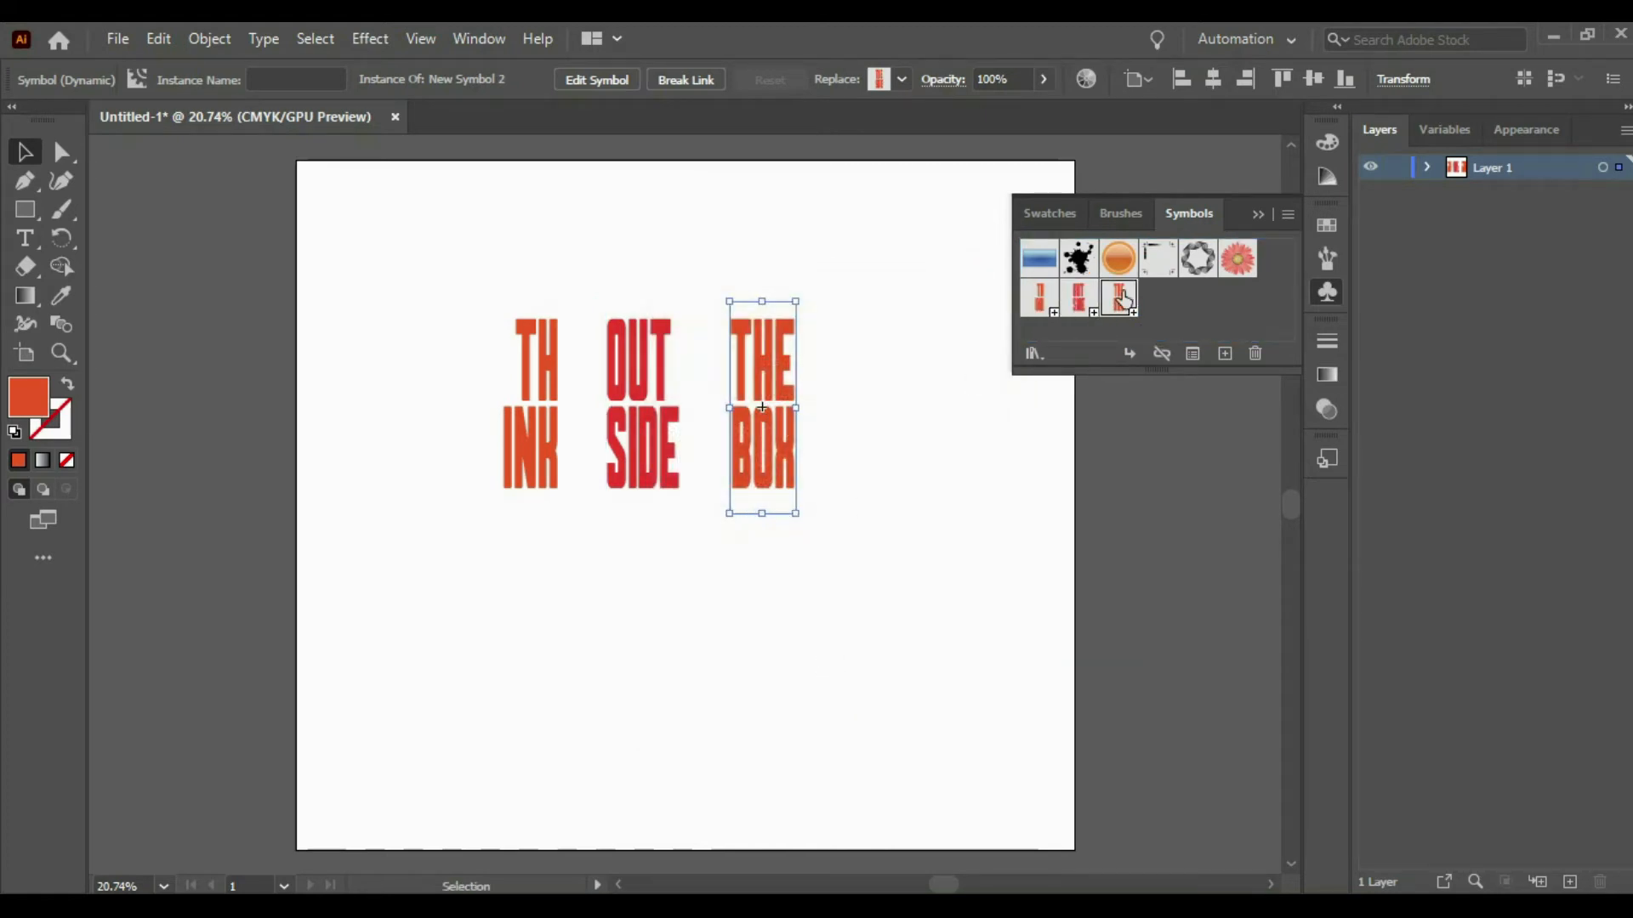
- Delete all three text blocks from the artboard and collapse the symbol library
left_click(907, 380)
left_click_drag(820, 306, 444, 512)
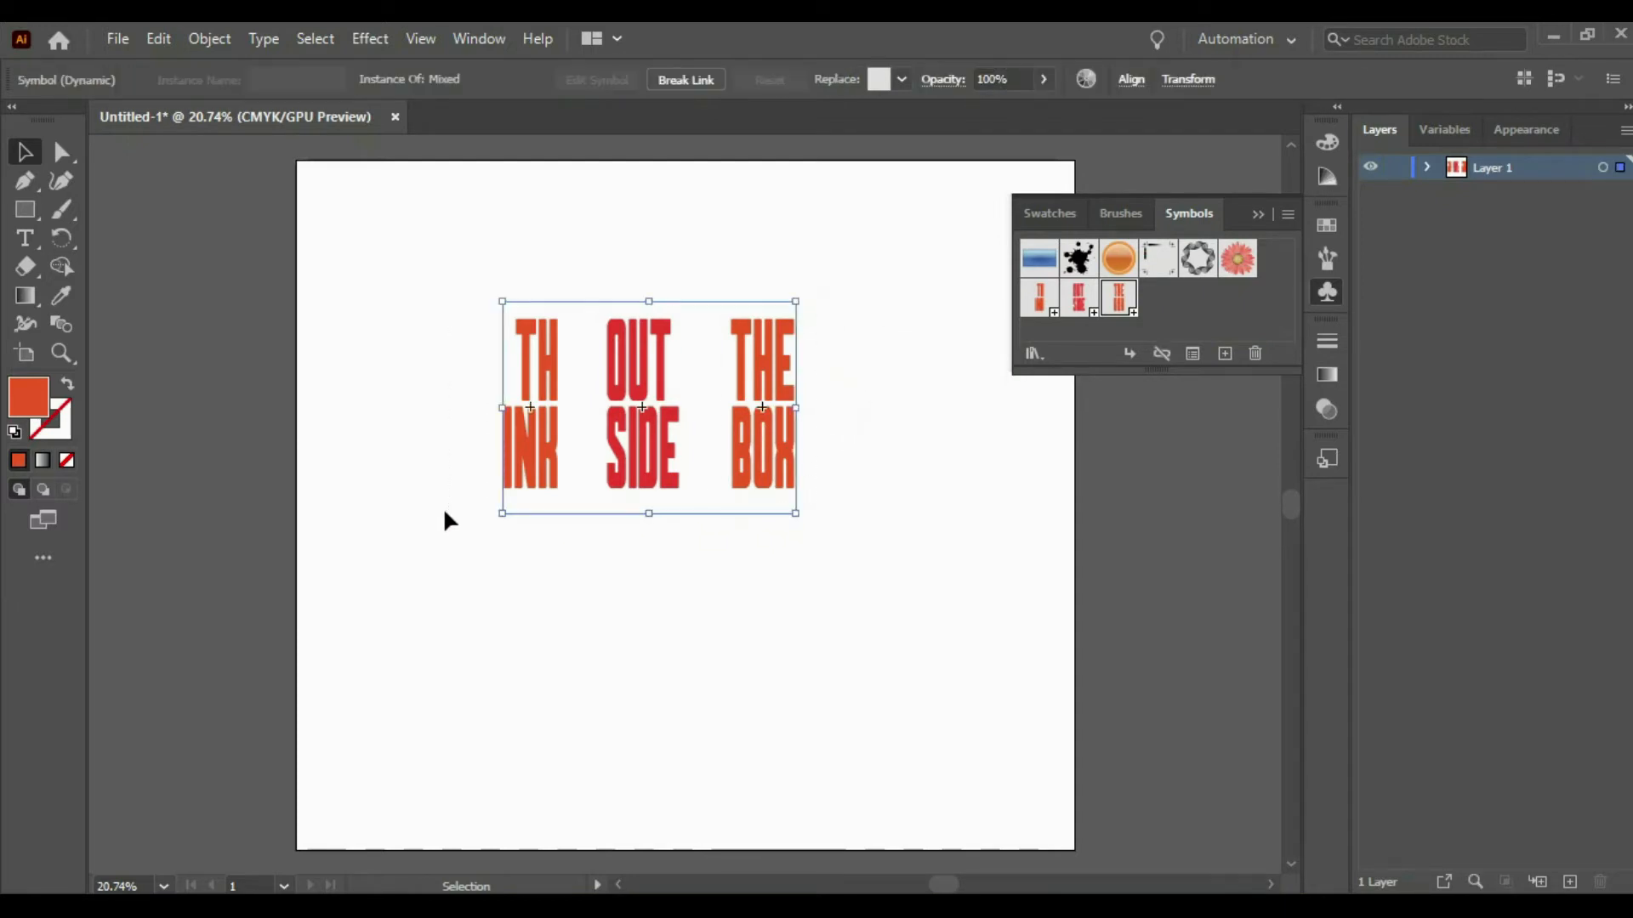
key("Delete")
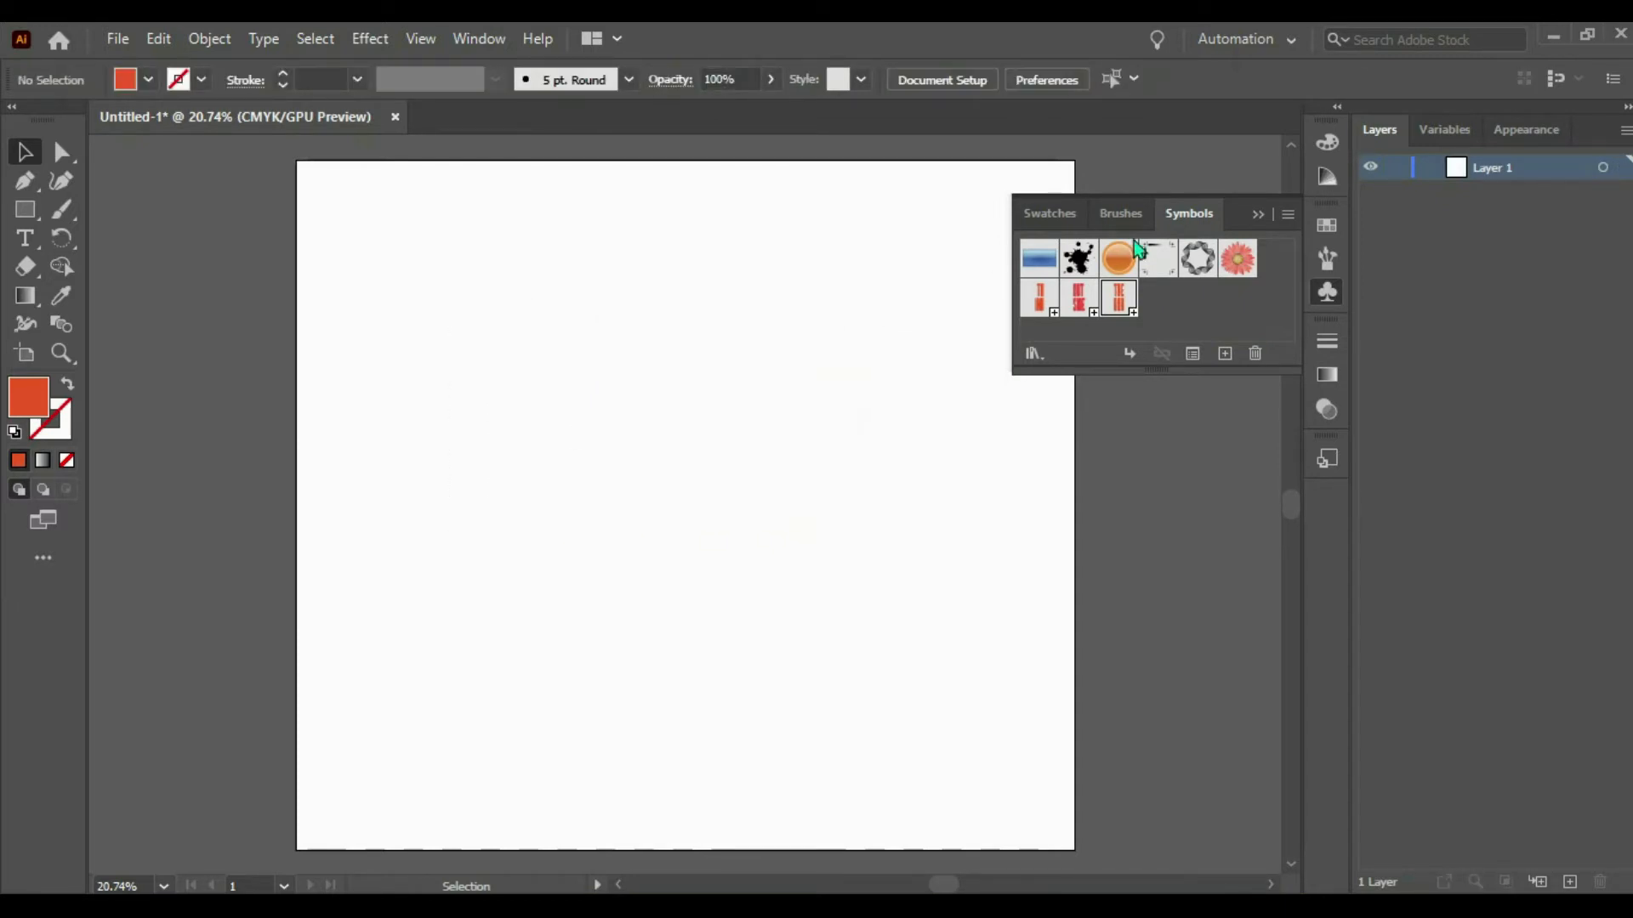
left_click(1259, 215)
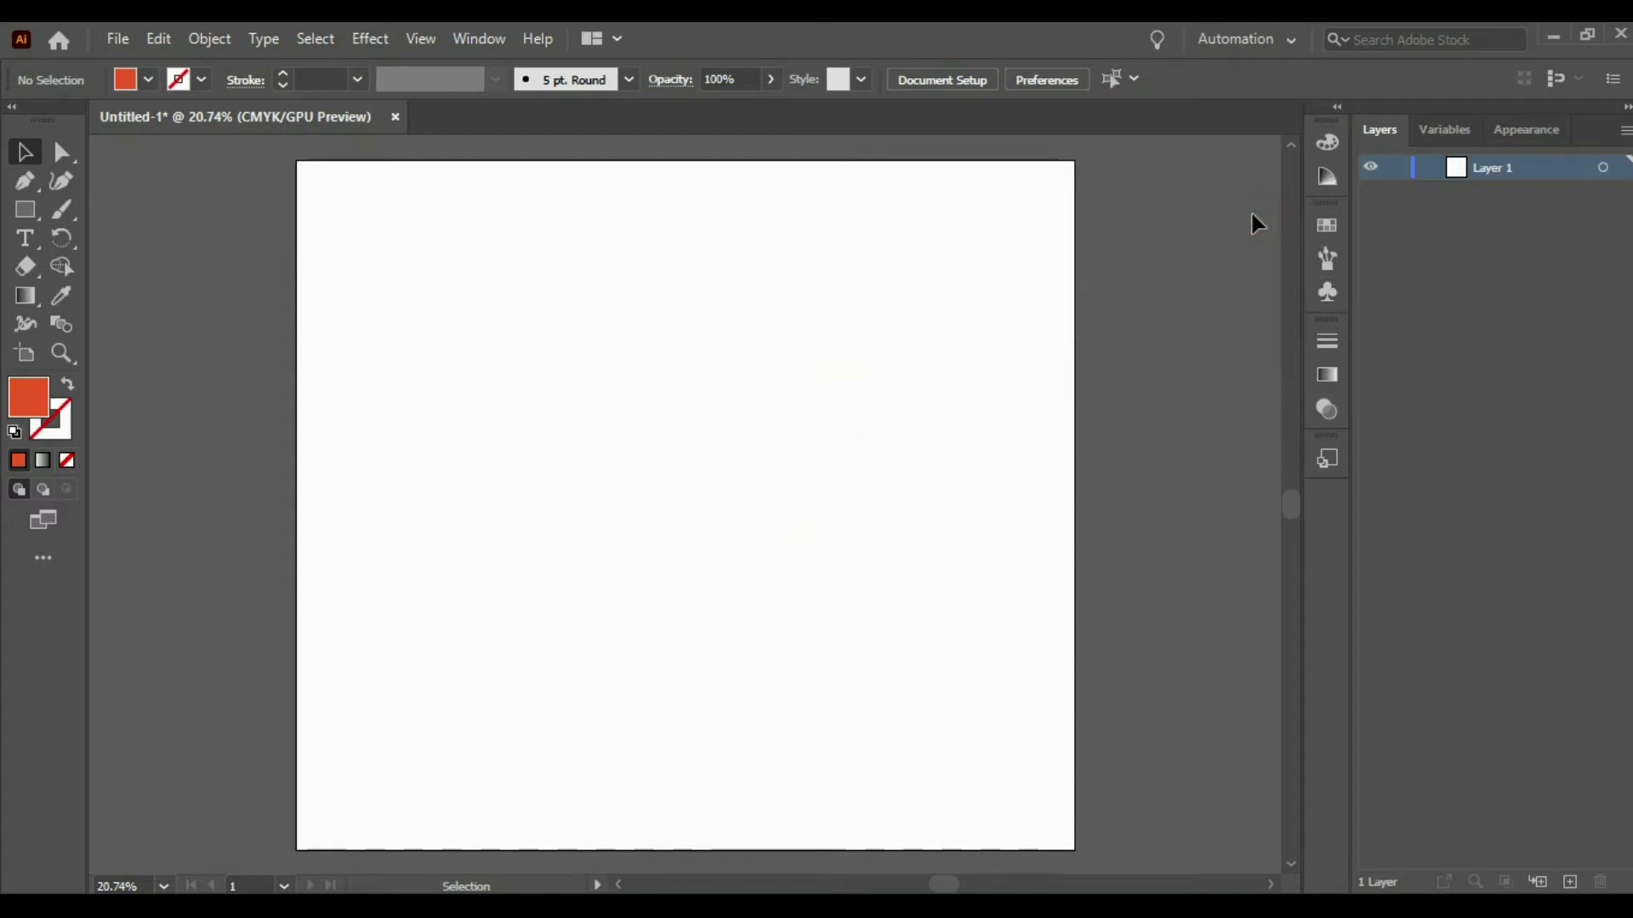
- Create a square 600 px wide and 600 px high, centred on a point slightly above the artboard's middle
left_click(31, 303)
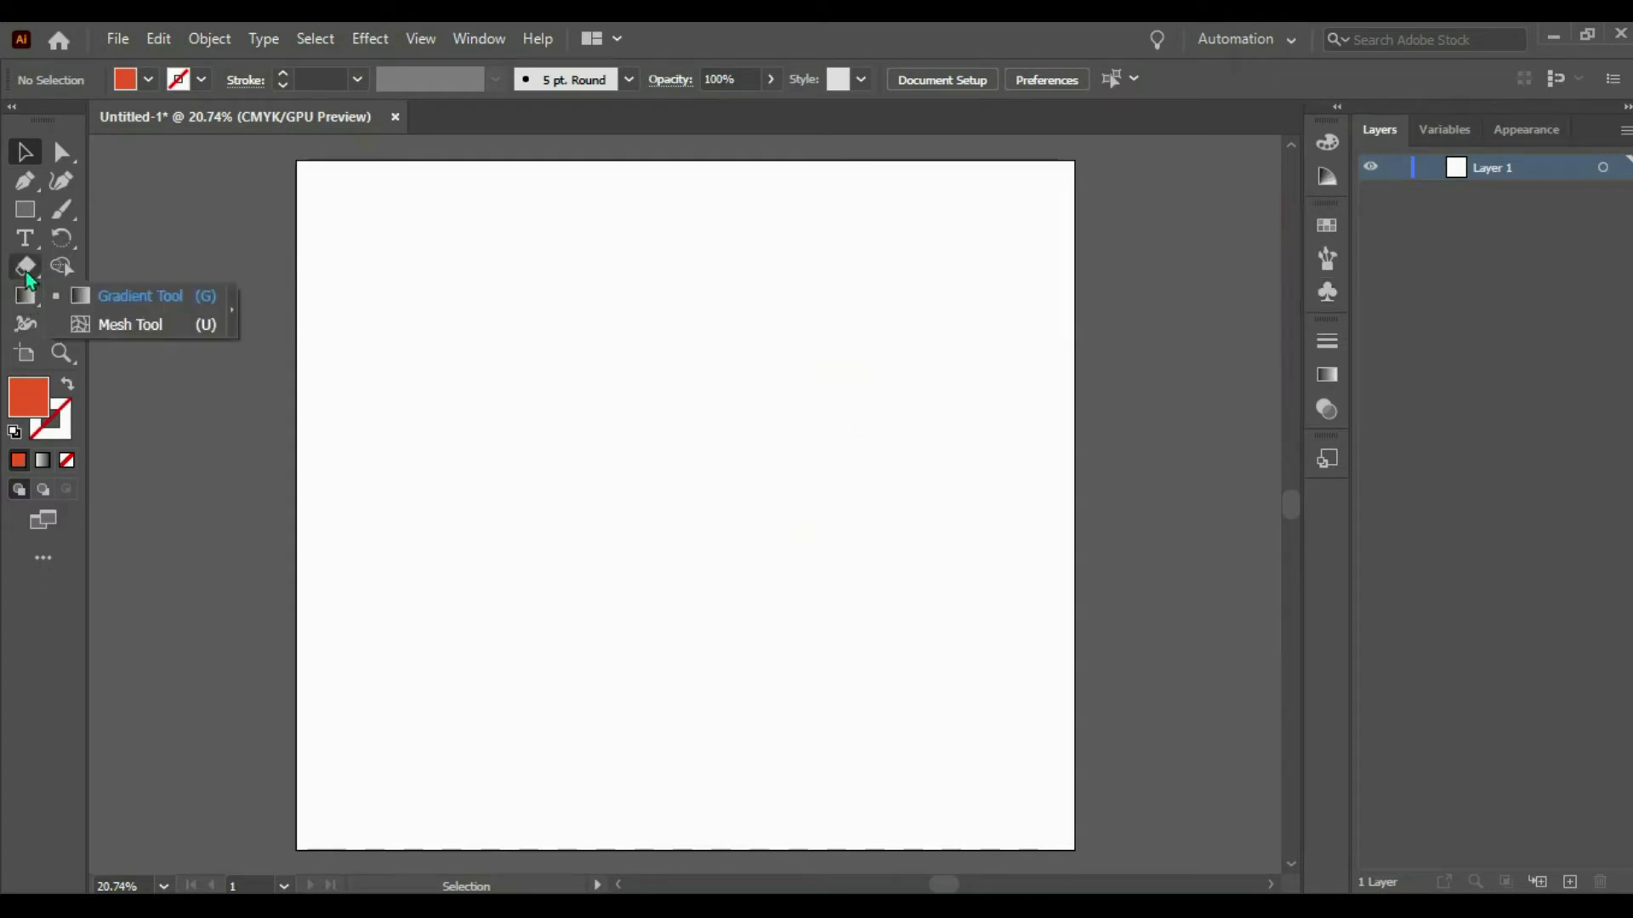
left_click(24, 219)
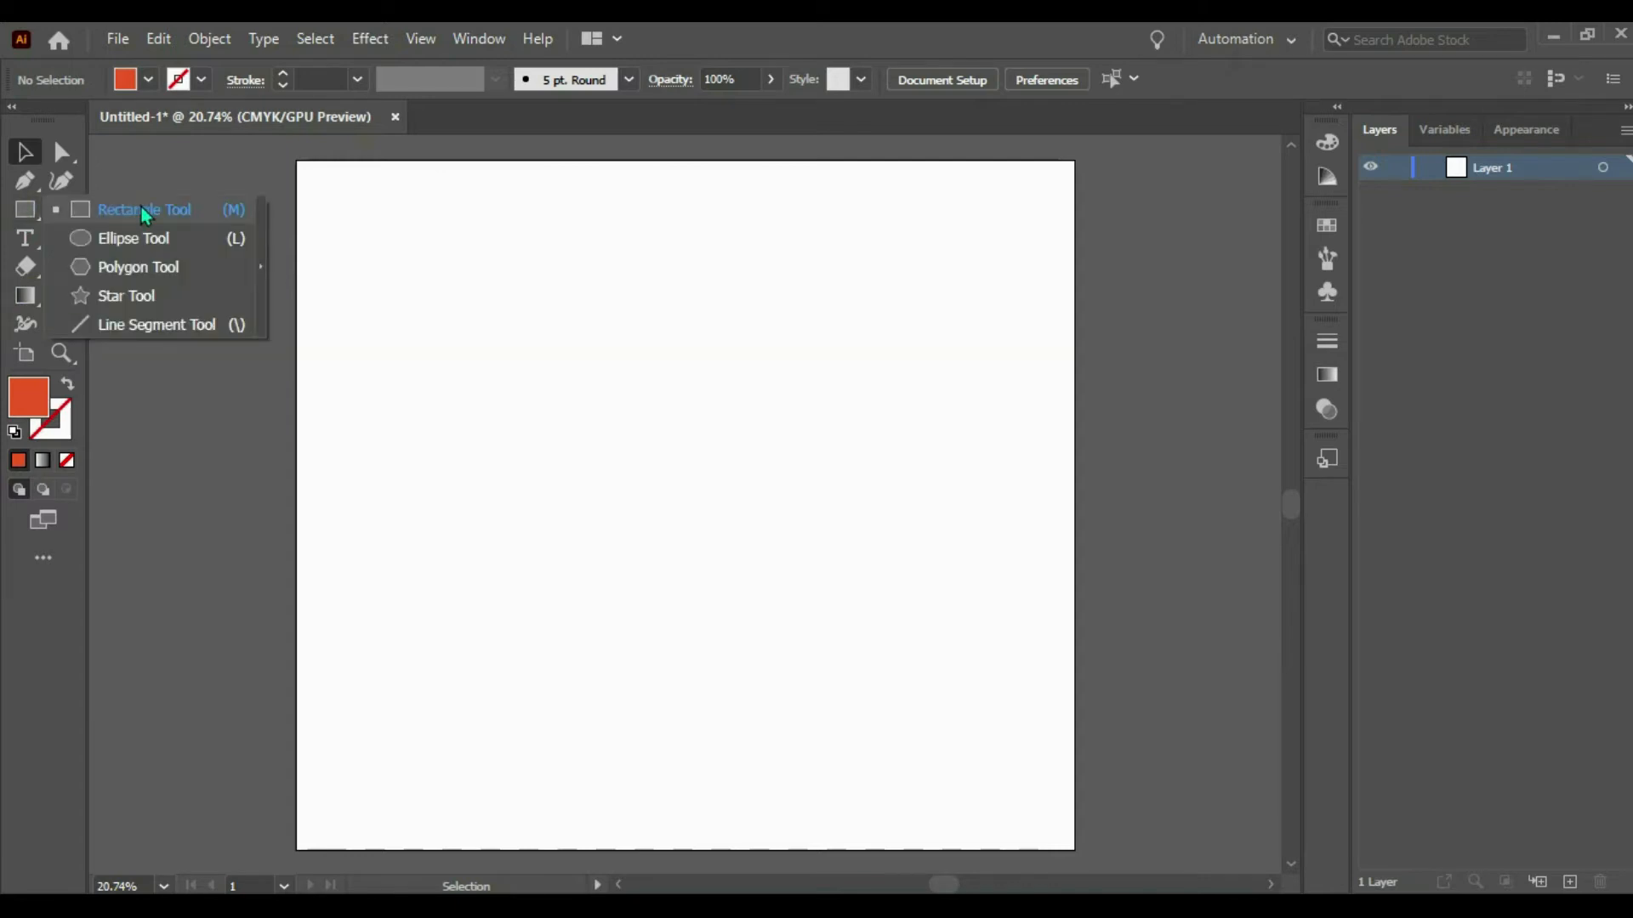
left_click(165, 211)
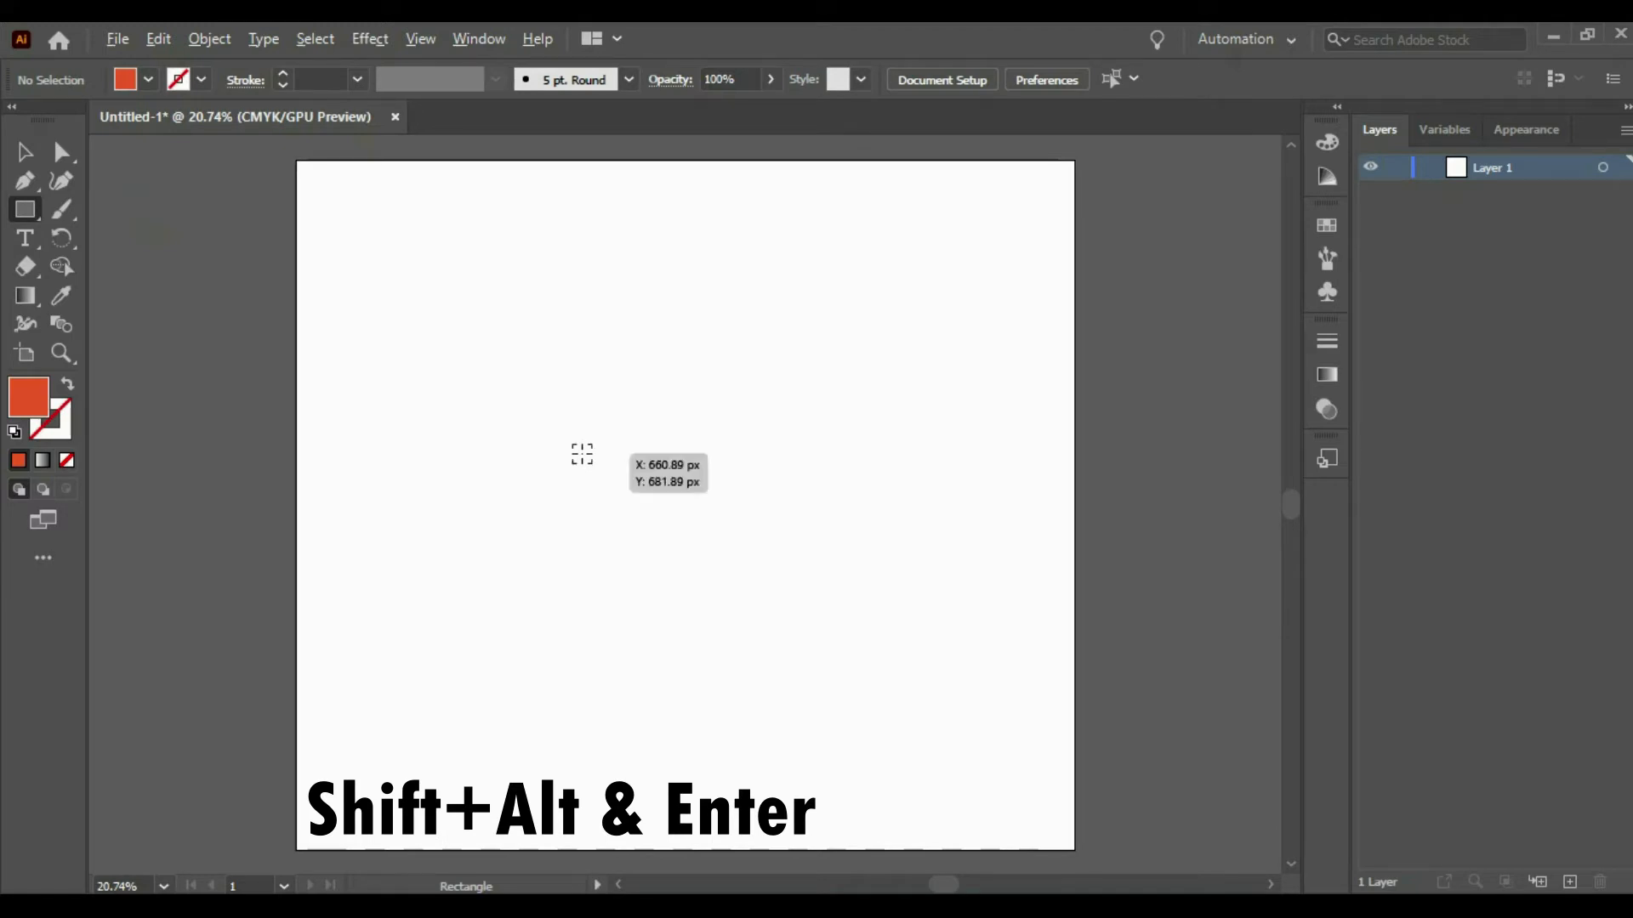
left_click(632, 430)
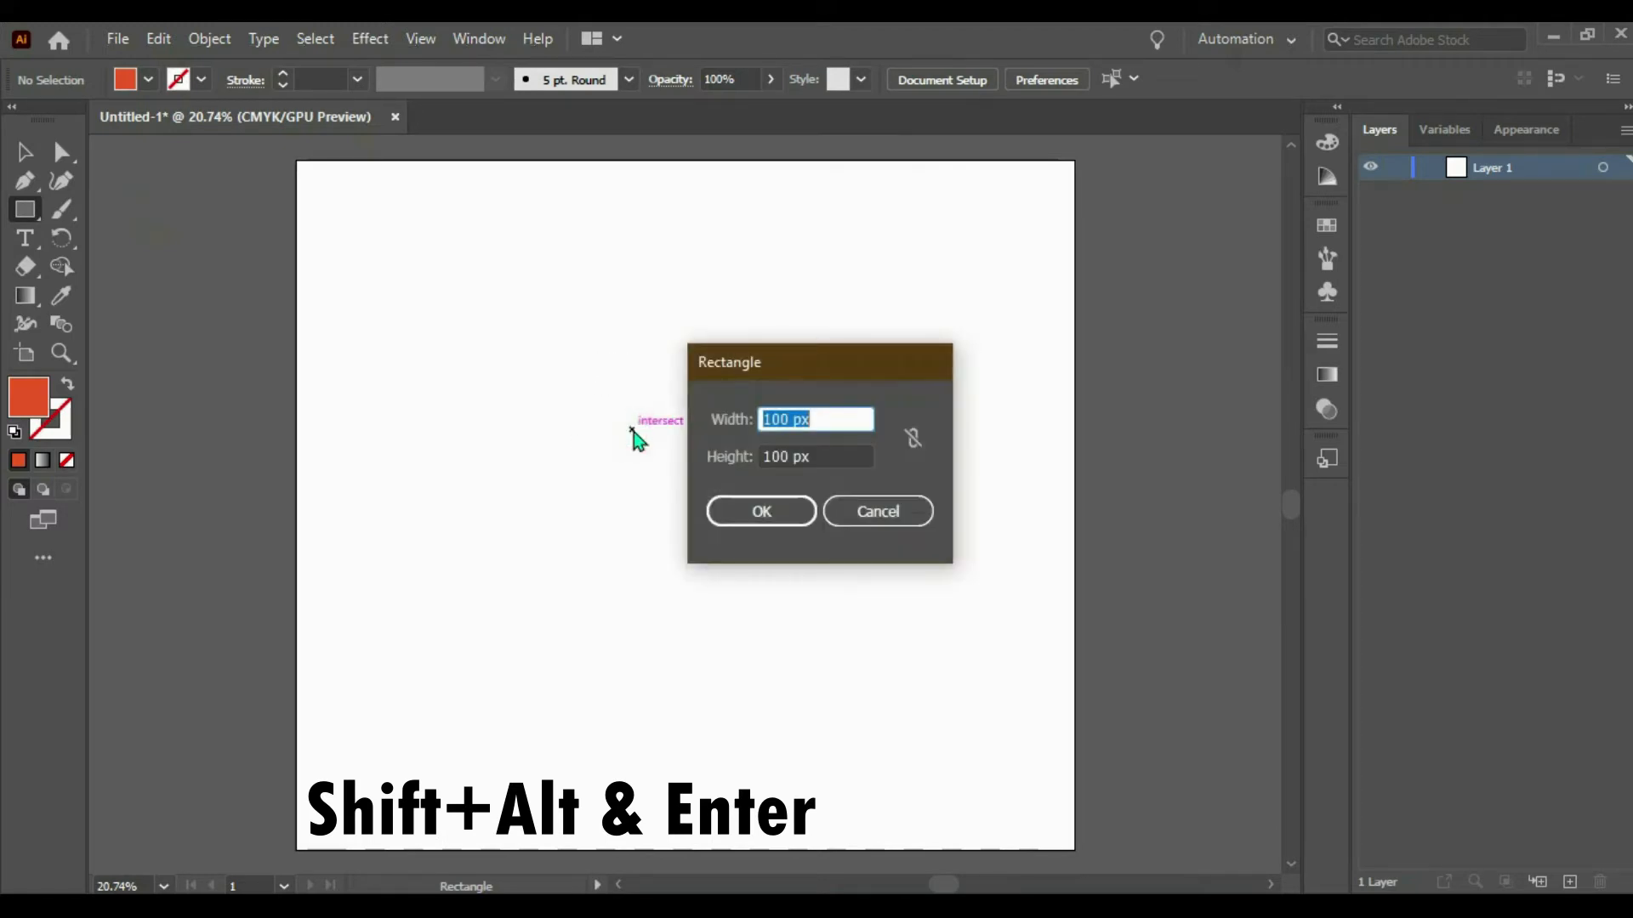
left_click(770, 422)
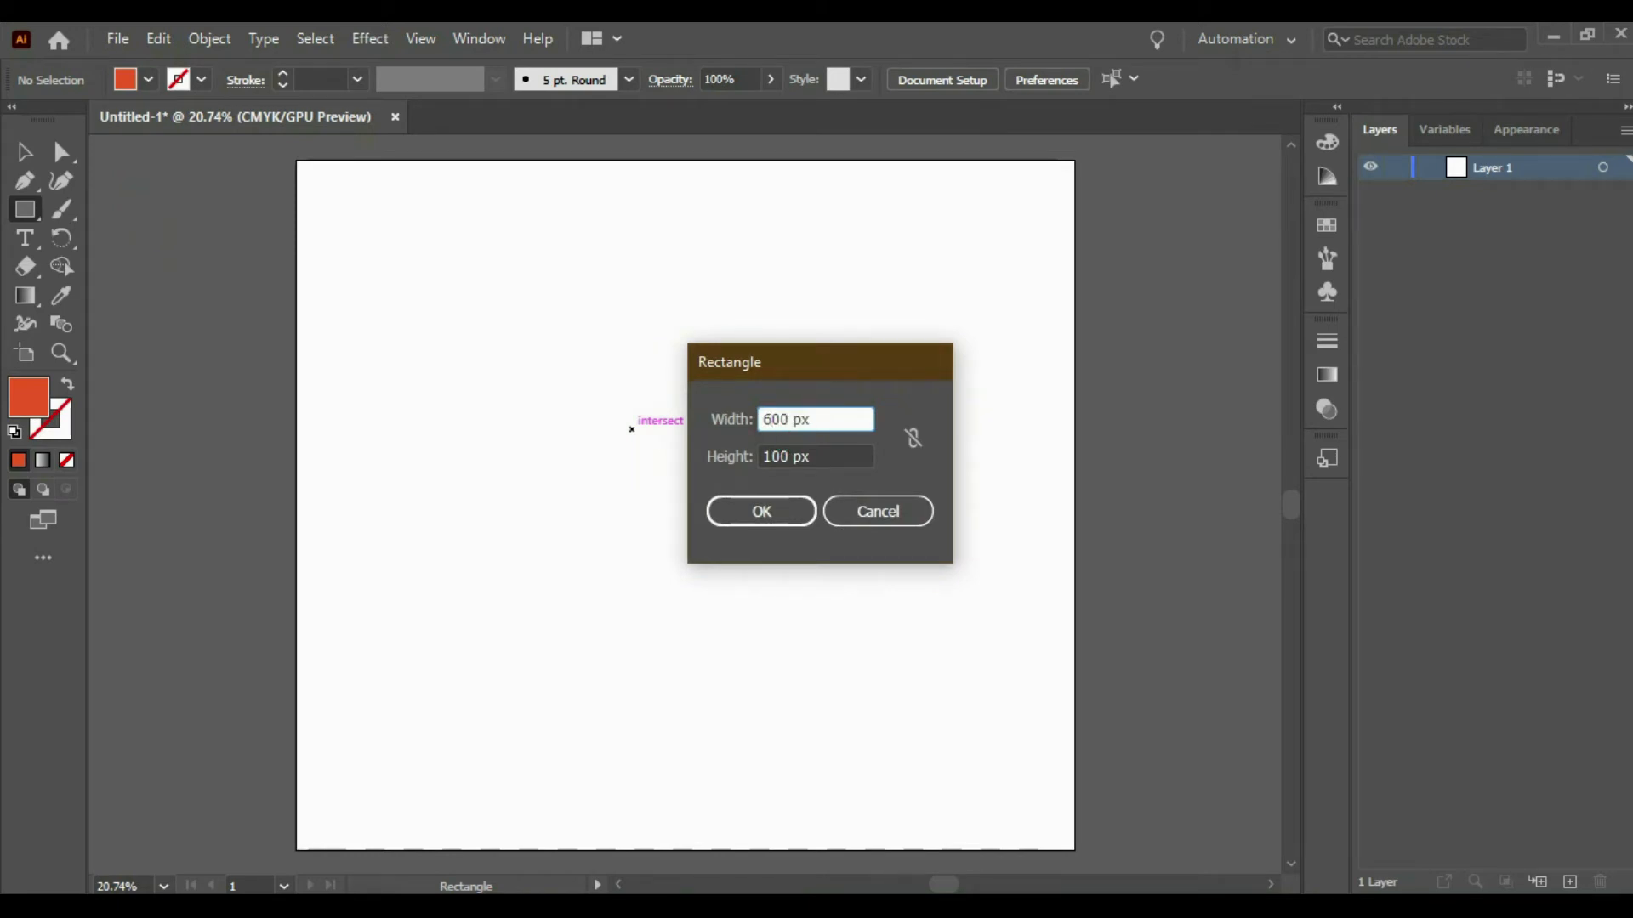
left_click(771, 451)
key("BackSpace")
type("6")
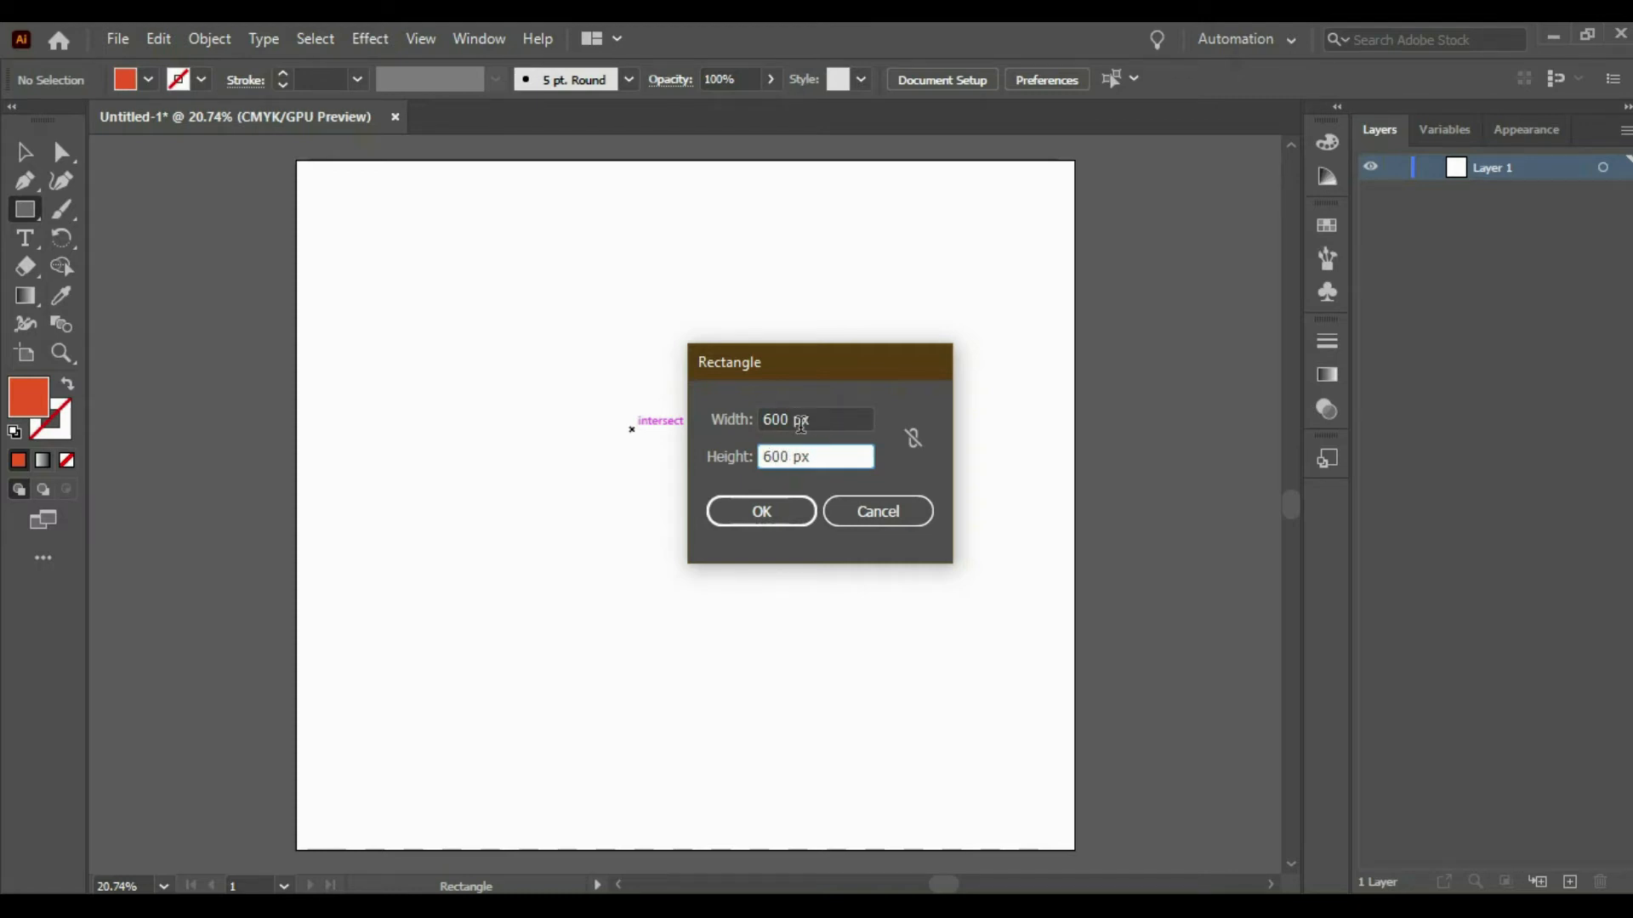
left_click(782, 521)
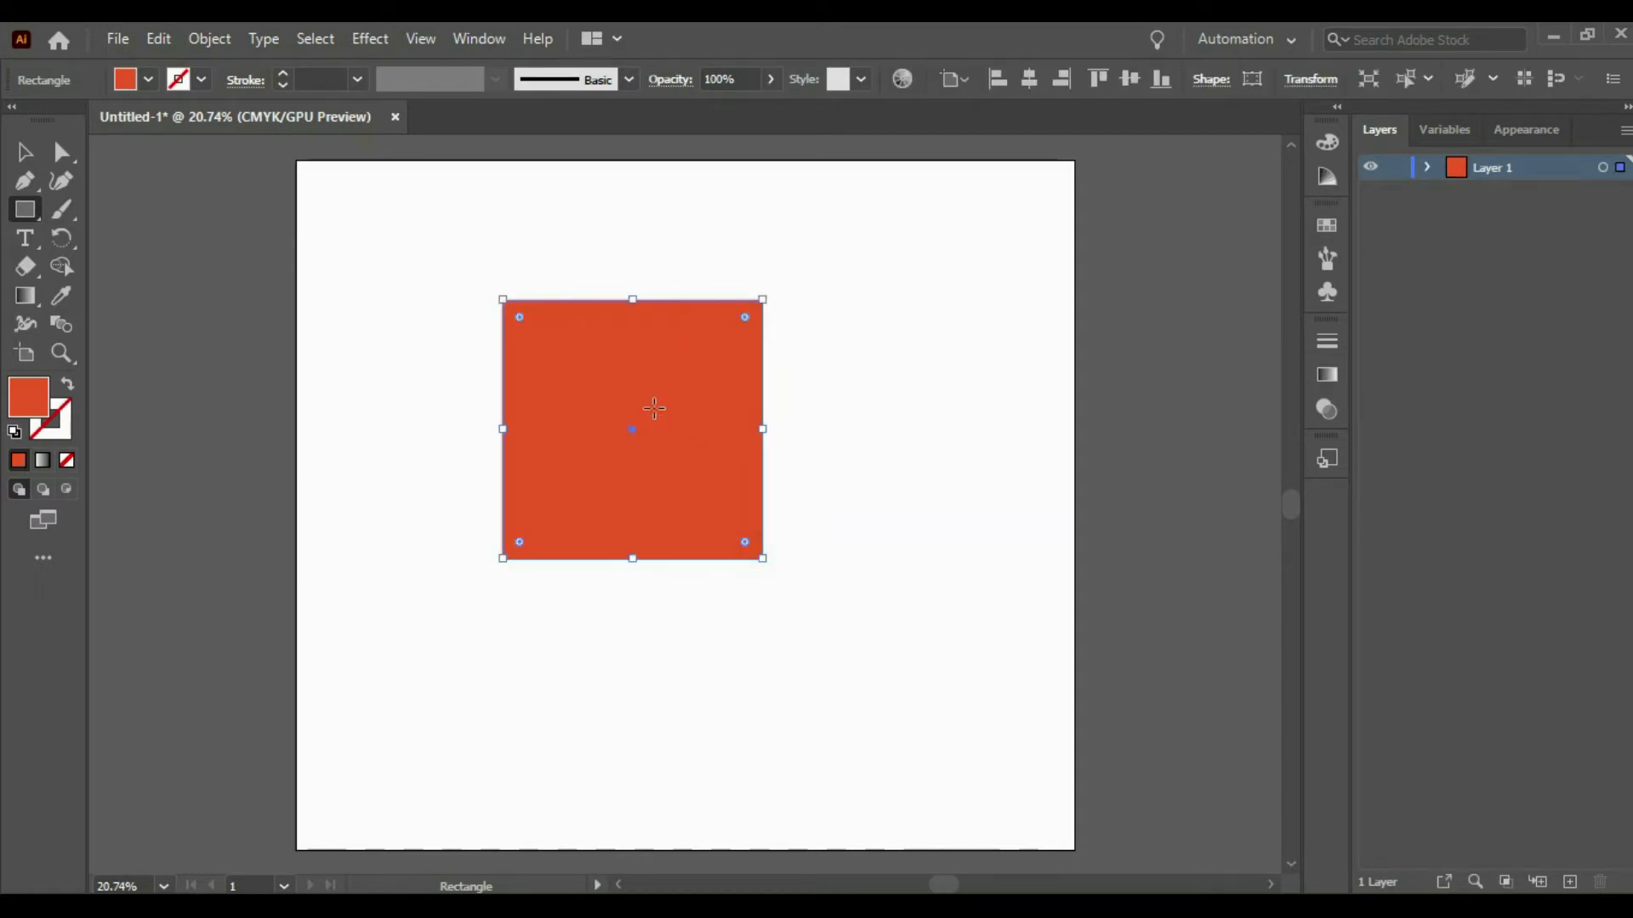
- Move the square slightly right and down, closer to the artboard's centre
left_click_drag(648, 409, 687, 418)
key("ctrl+z")
key("v")
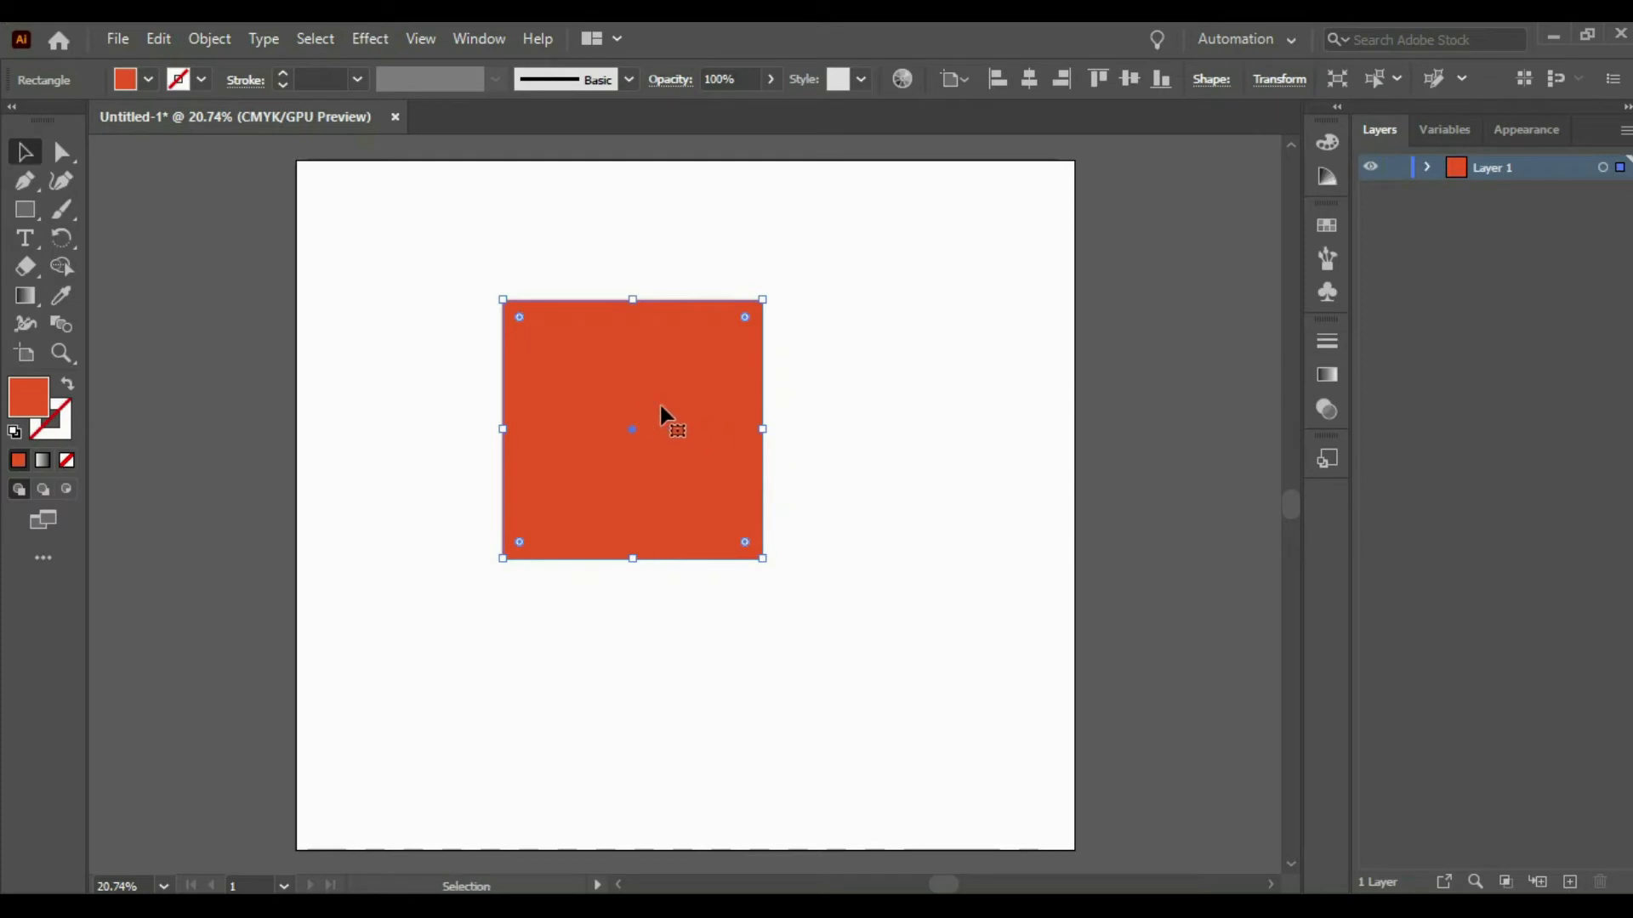
left_click_drag(694, 417, 737, 434)
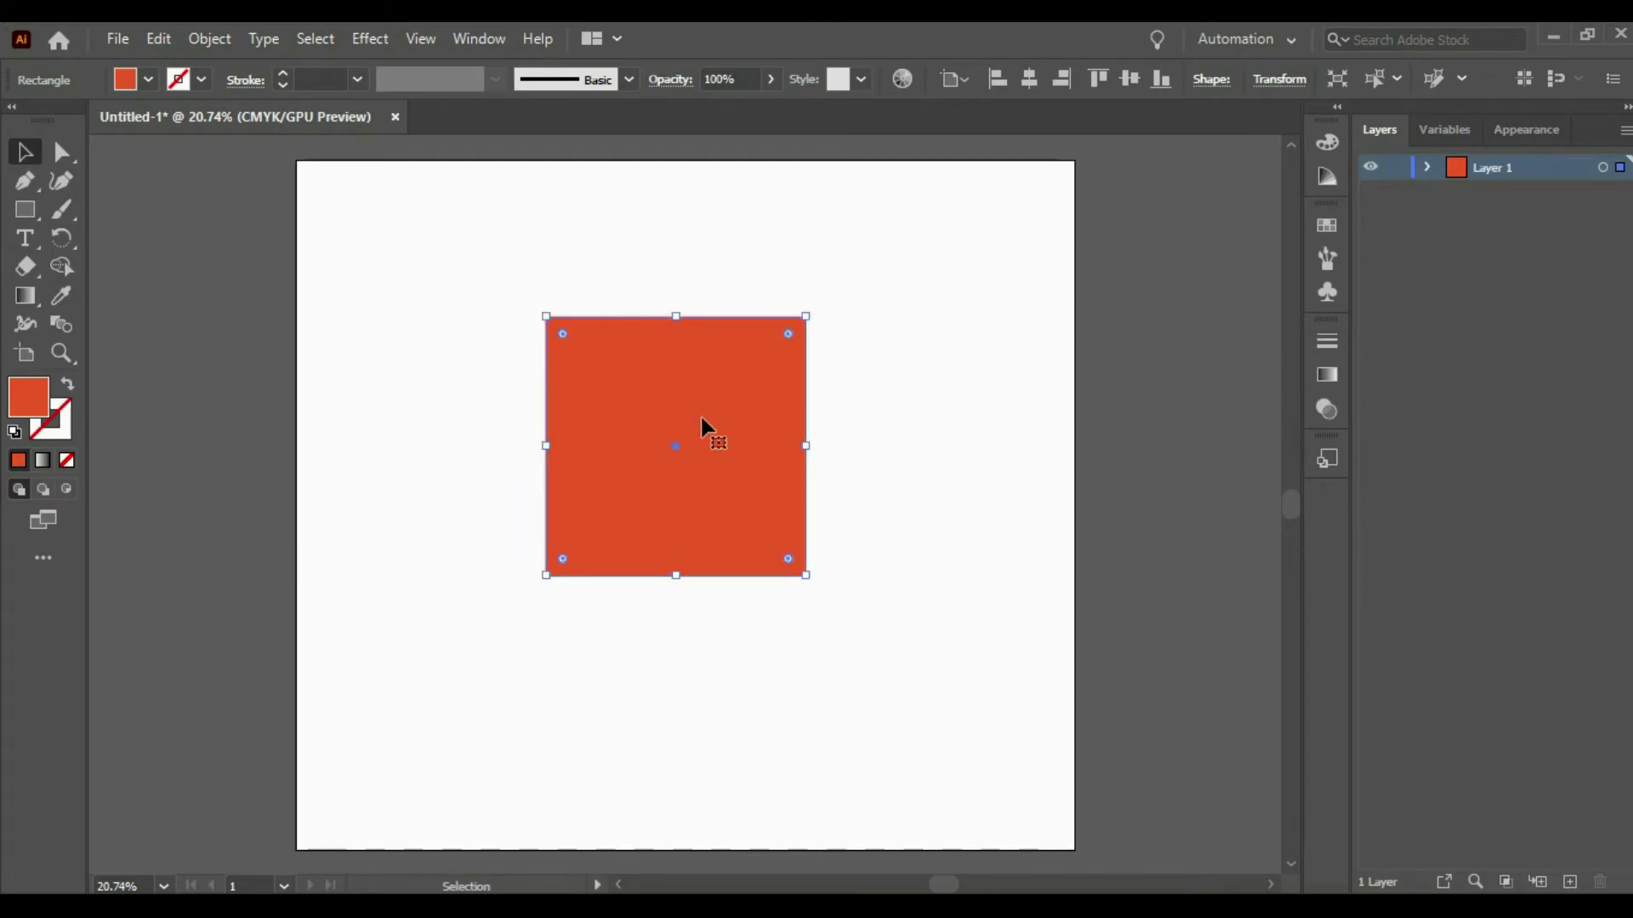
- Try several swatches as the square's fill, including green, the yellow-to-red gradient, grey-brown and cyan
left_click(128, 80)
left_click(168, 154)
left_click(125, 79)
left_click(125, 79)
left_click(111, 132)
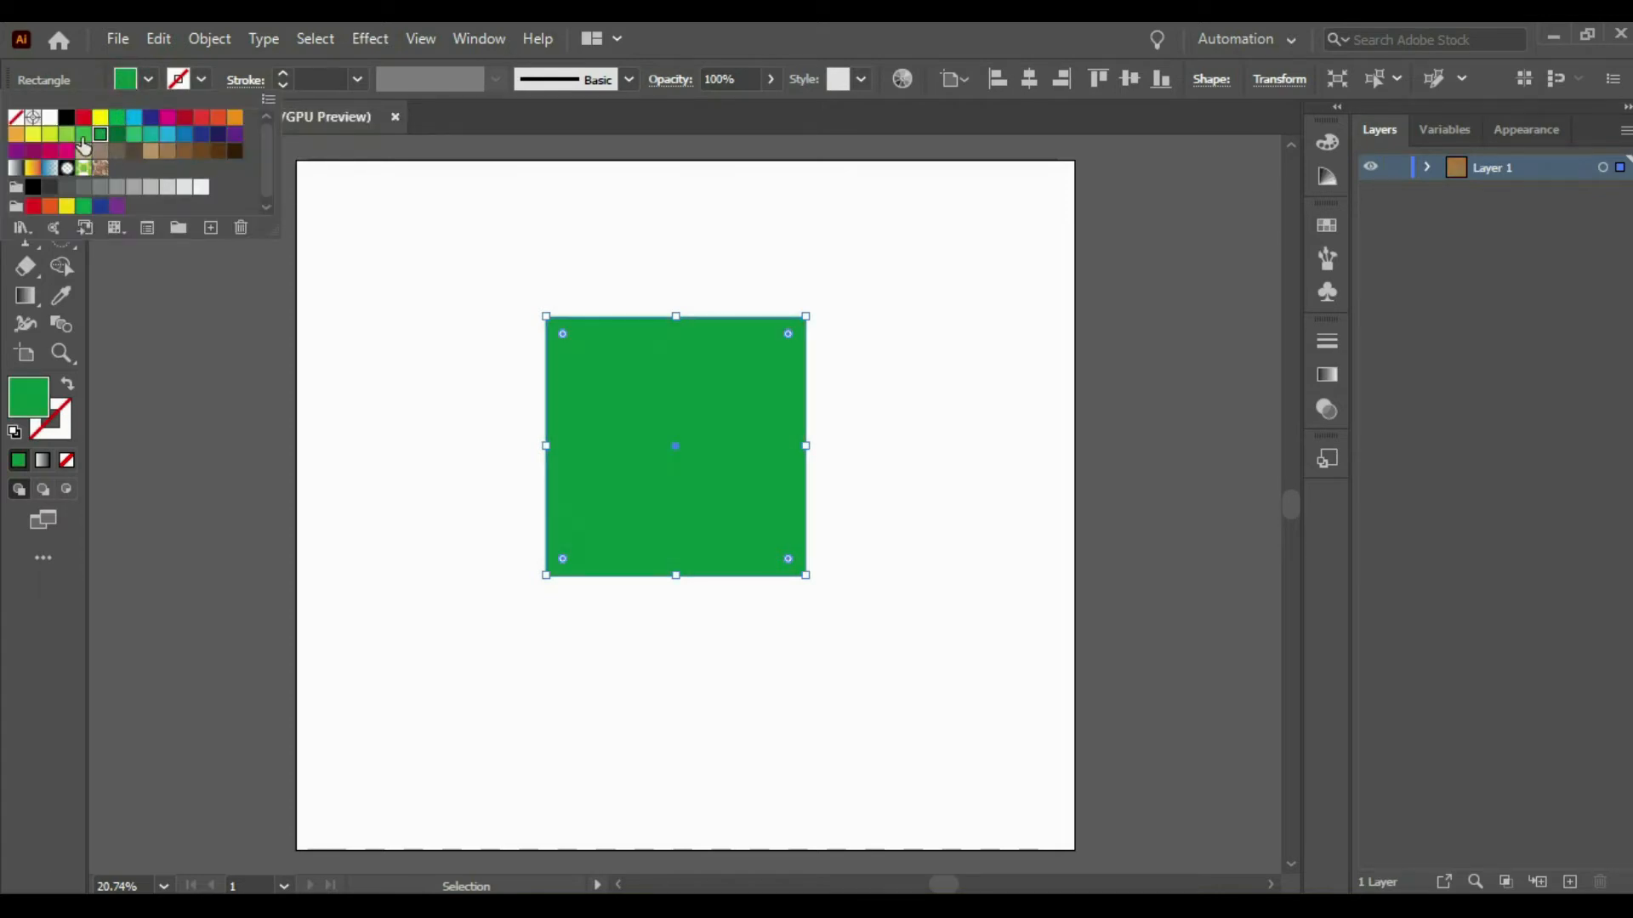
left_click(65, 151)
left_click(50, 134)
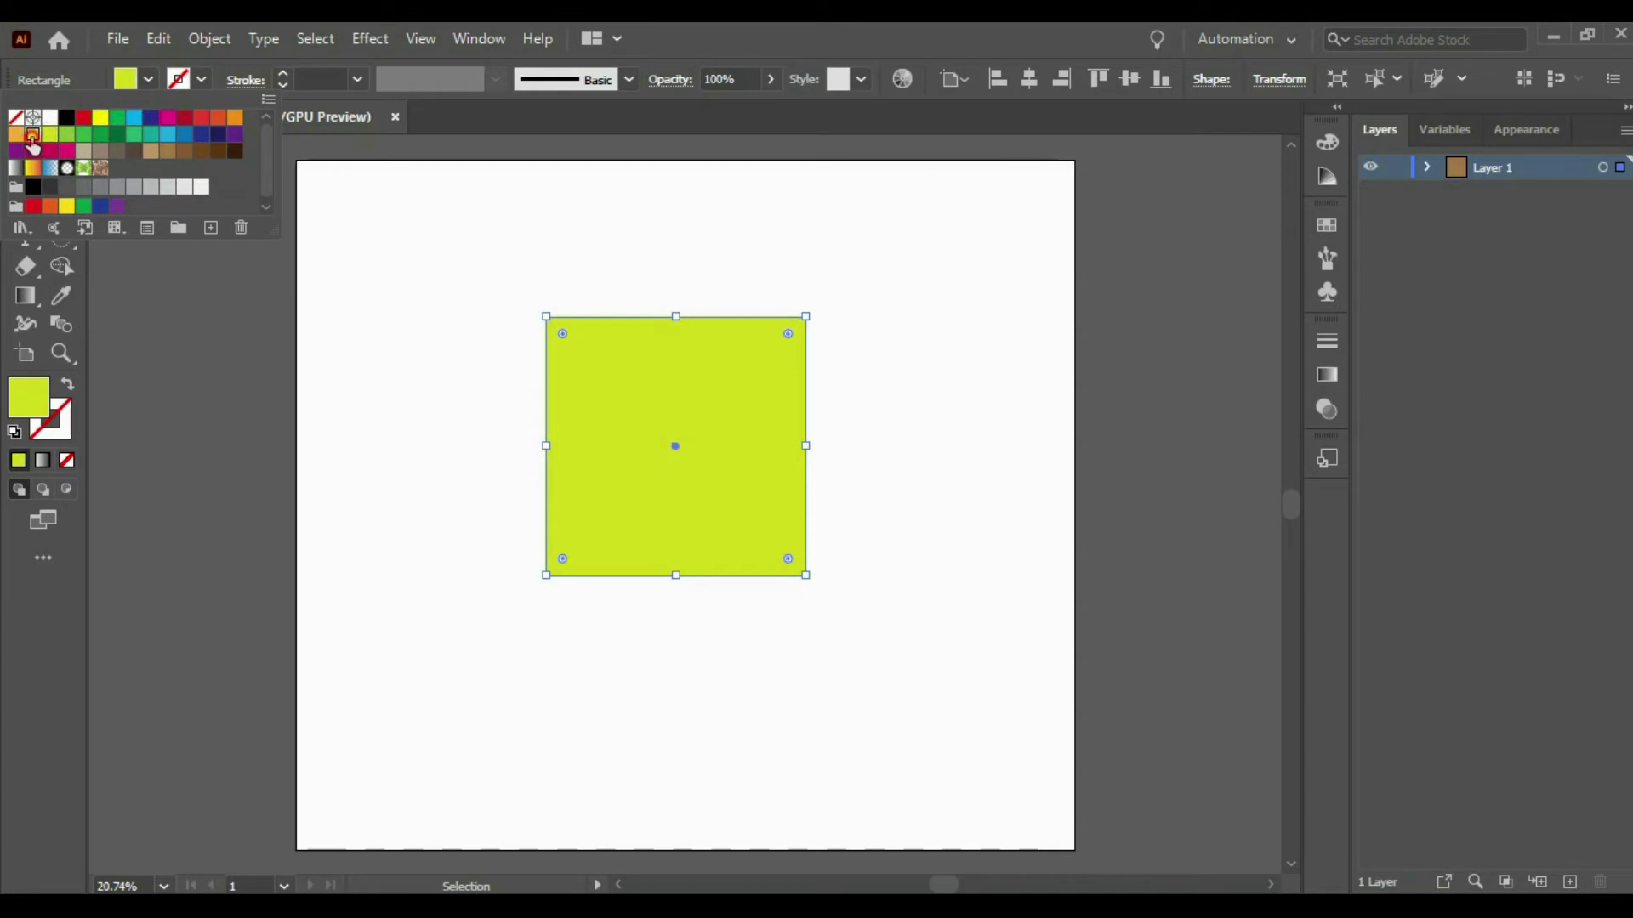
left_click(32, 134)
left_click(34, 168)
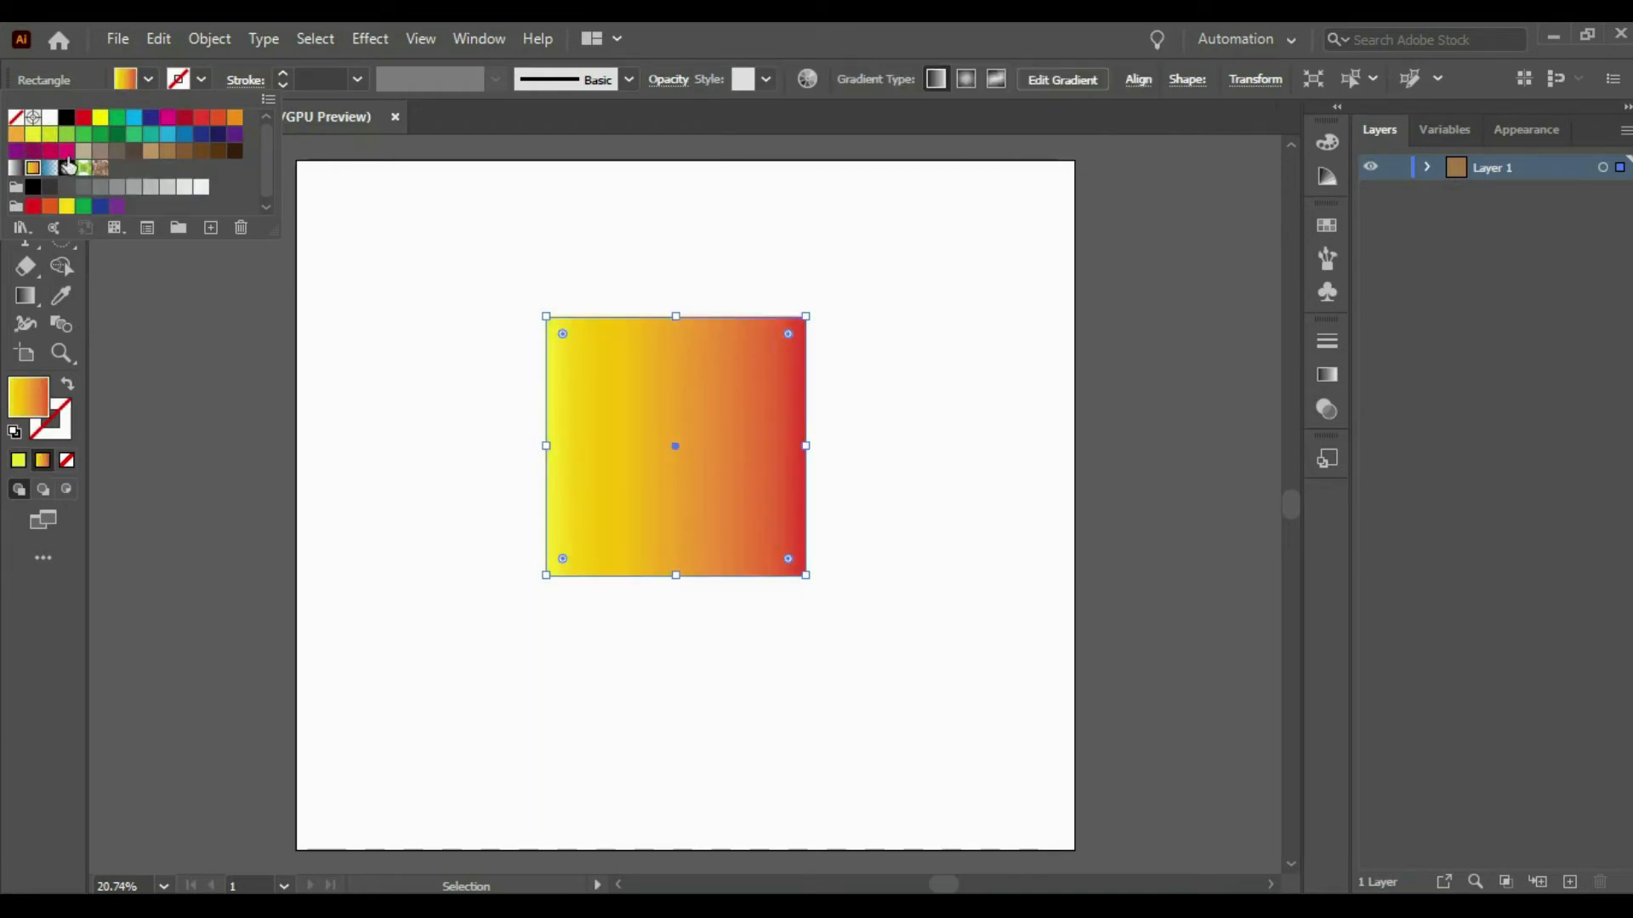
left_click(117, 152)
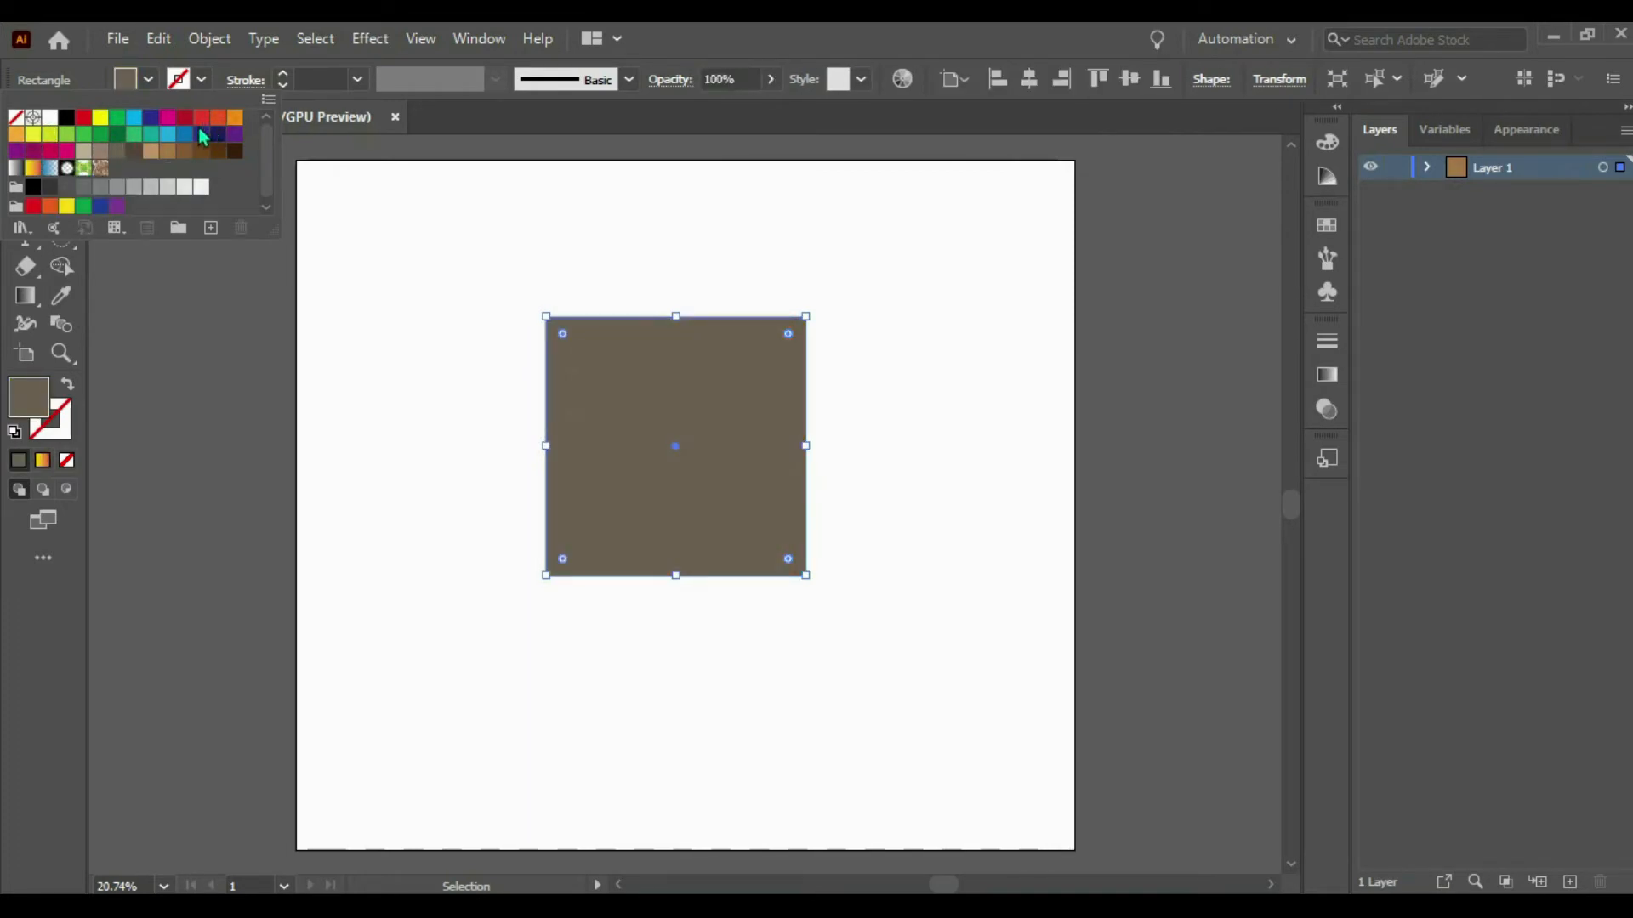
left_click(133, 119)
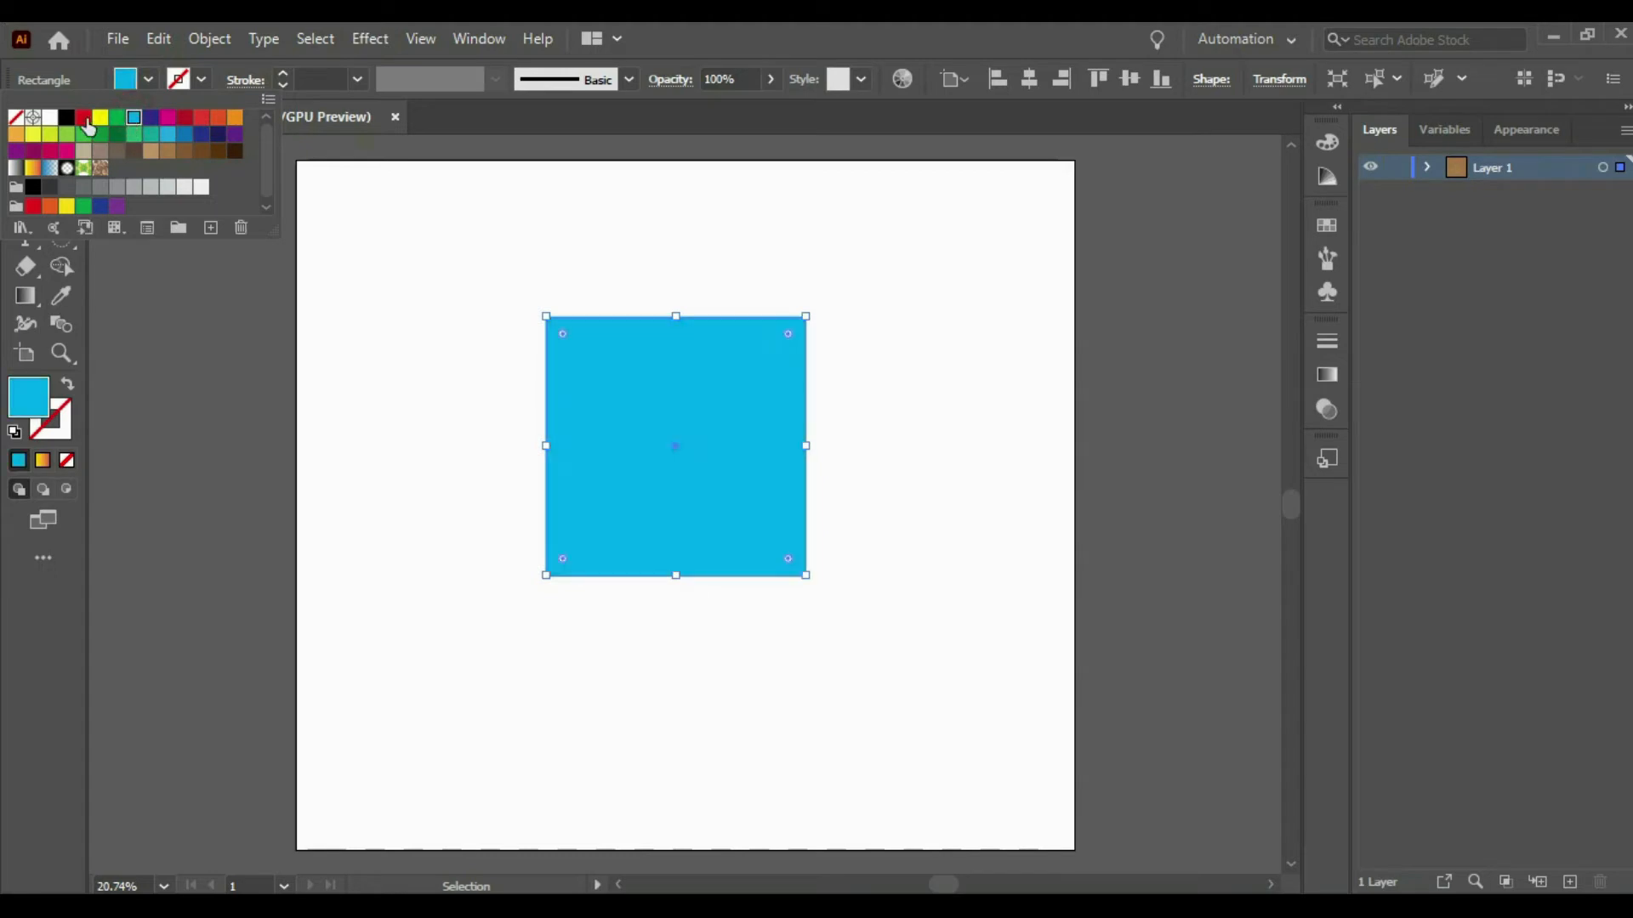
left_click(83, 116)
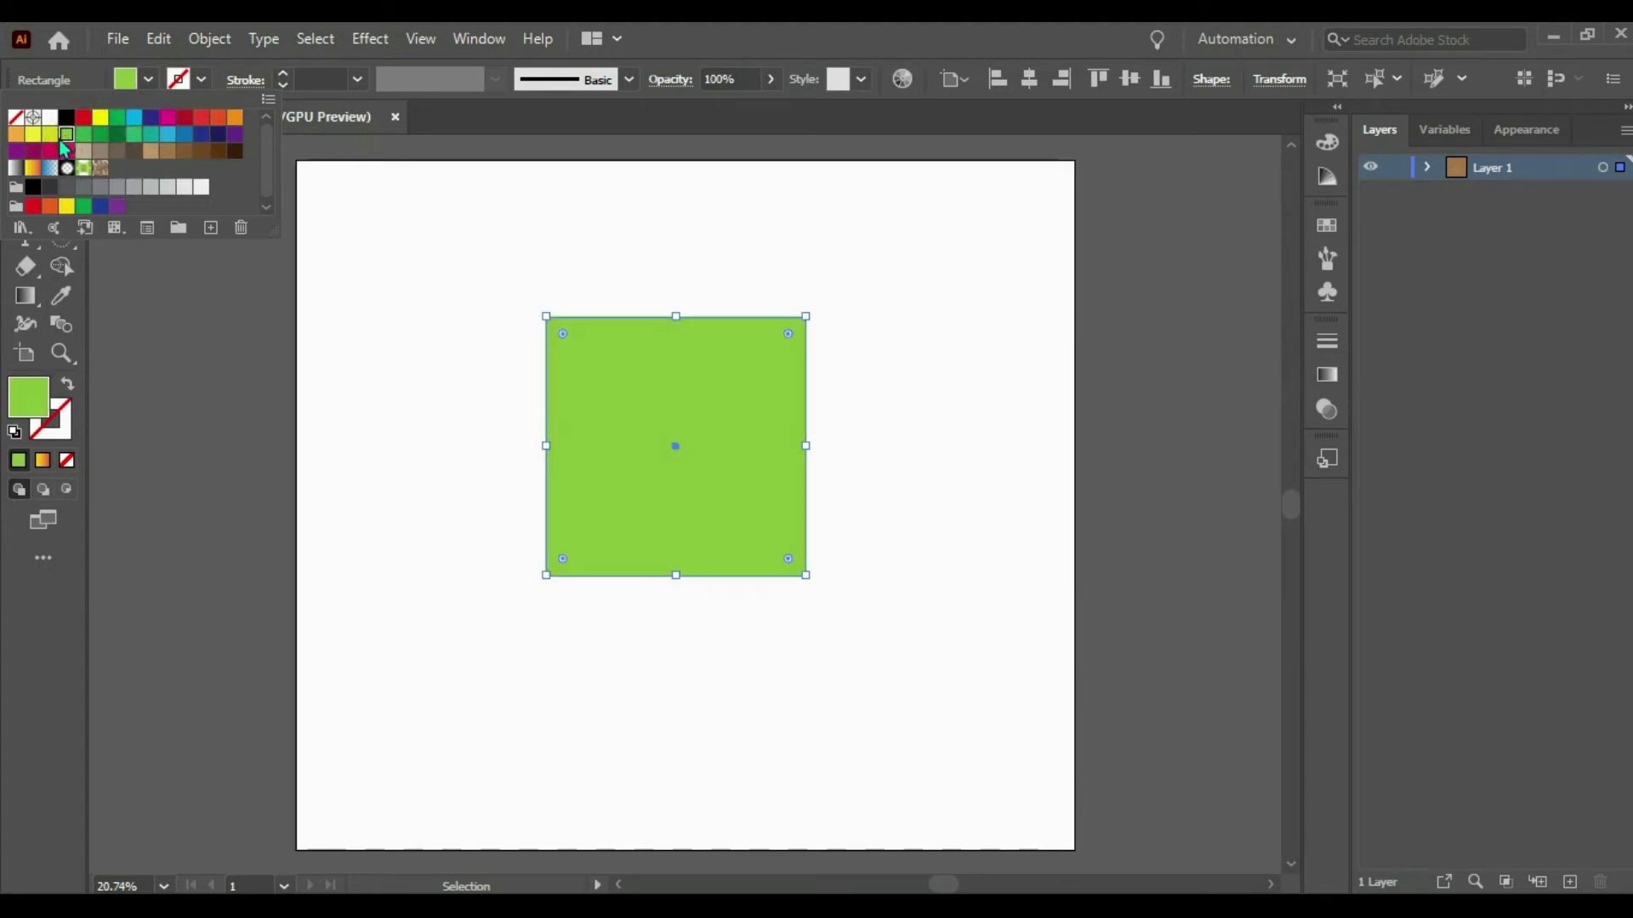
- Fill the square with the lime yellow-green swatch and shift it slightly further right and down
left_click(49, 134)
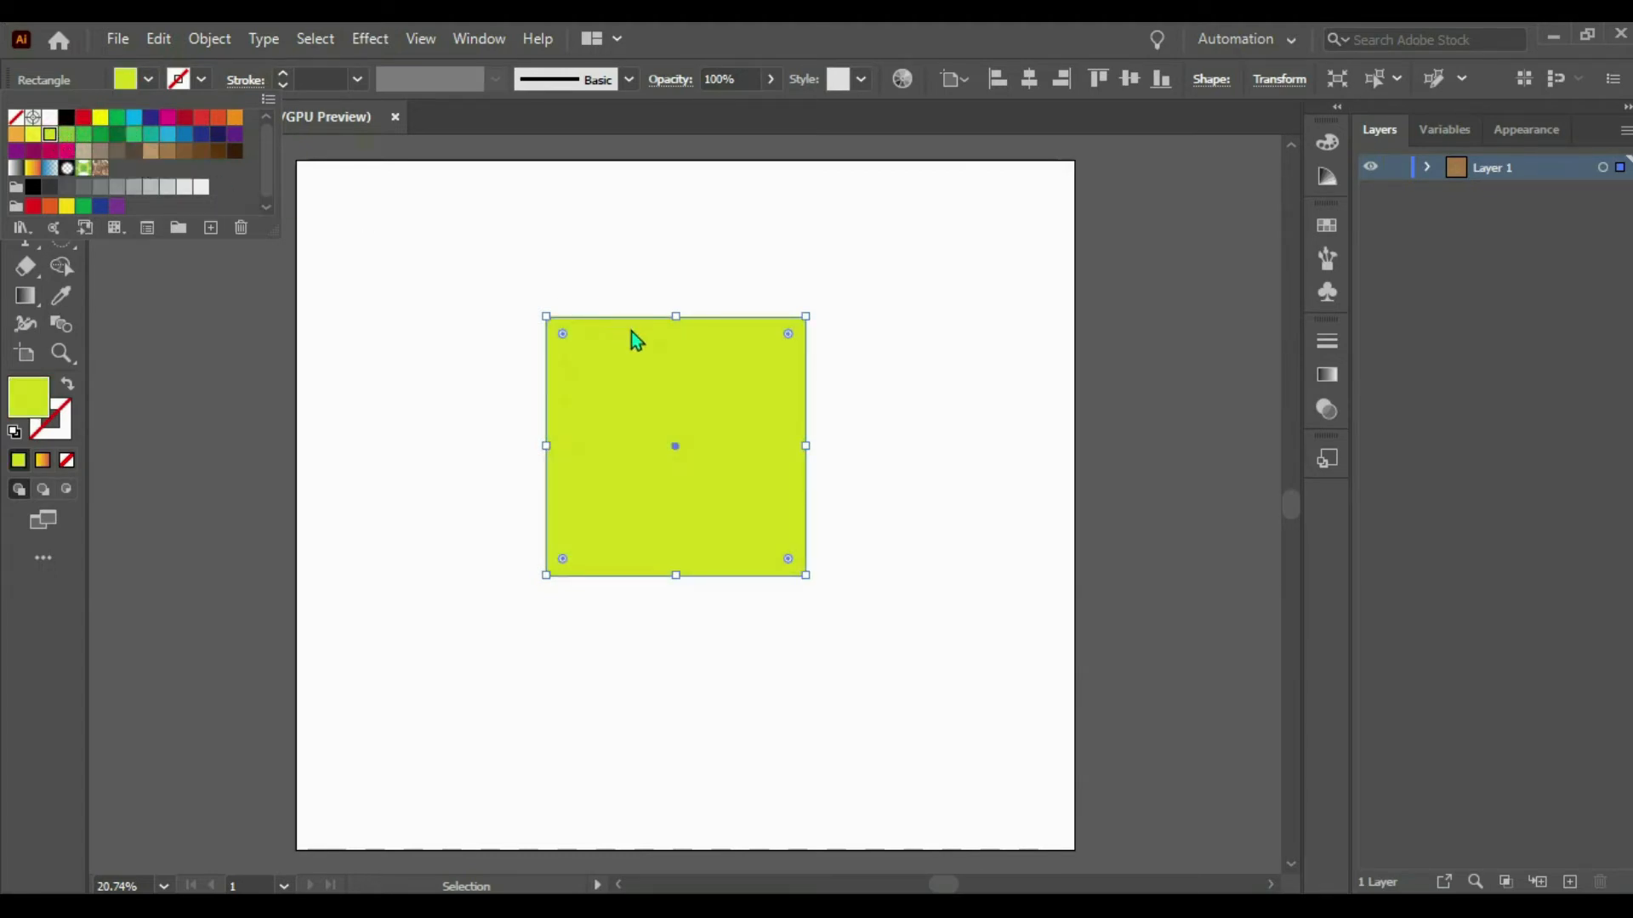
left_click(668, 387)
mouse_move(698, 401)
left_mouse_down()
mouse_move(728, 420)
mouse_move(711, 409)
left_mouse_up()
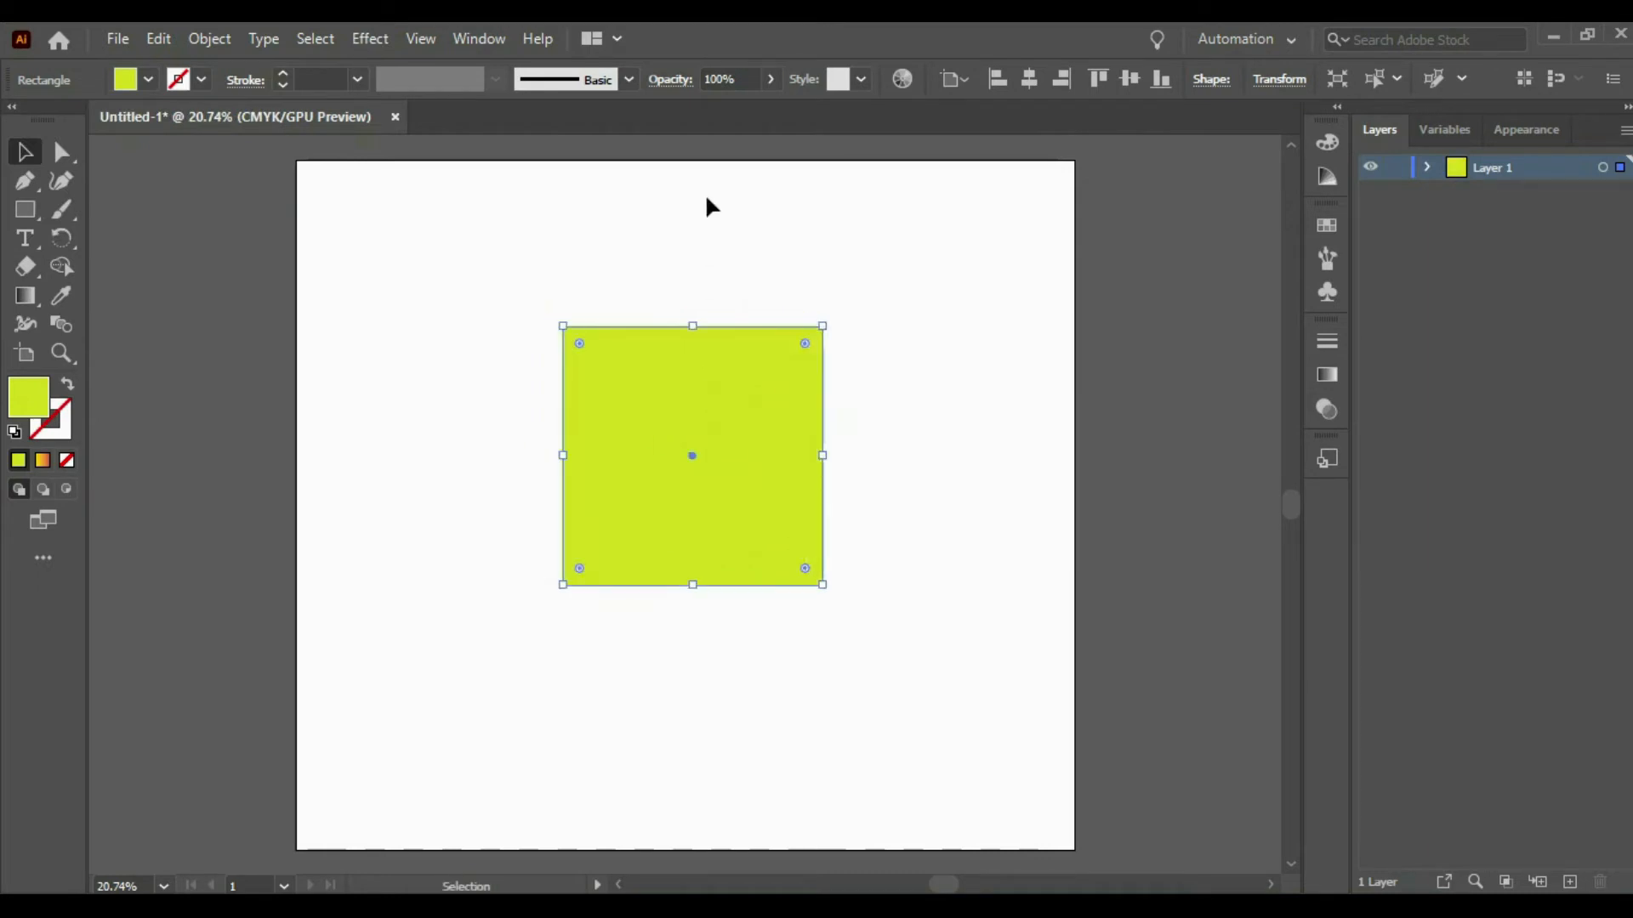
- Start a 3D Extrude & Bevel effect on the square with a 600 pt extrude depth, and preview it
left_click(368, 39)
mouse_move(493, 173)
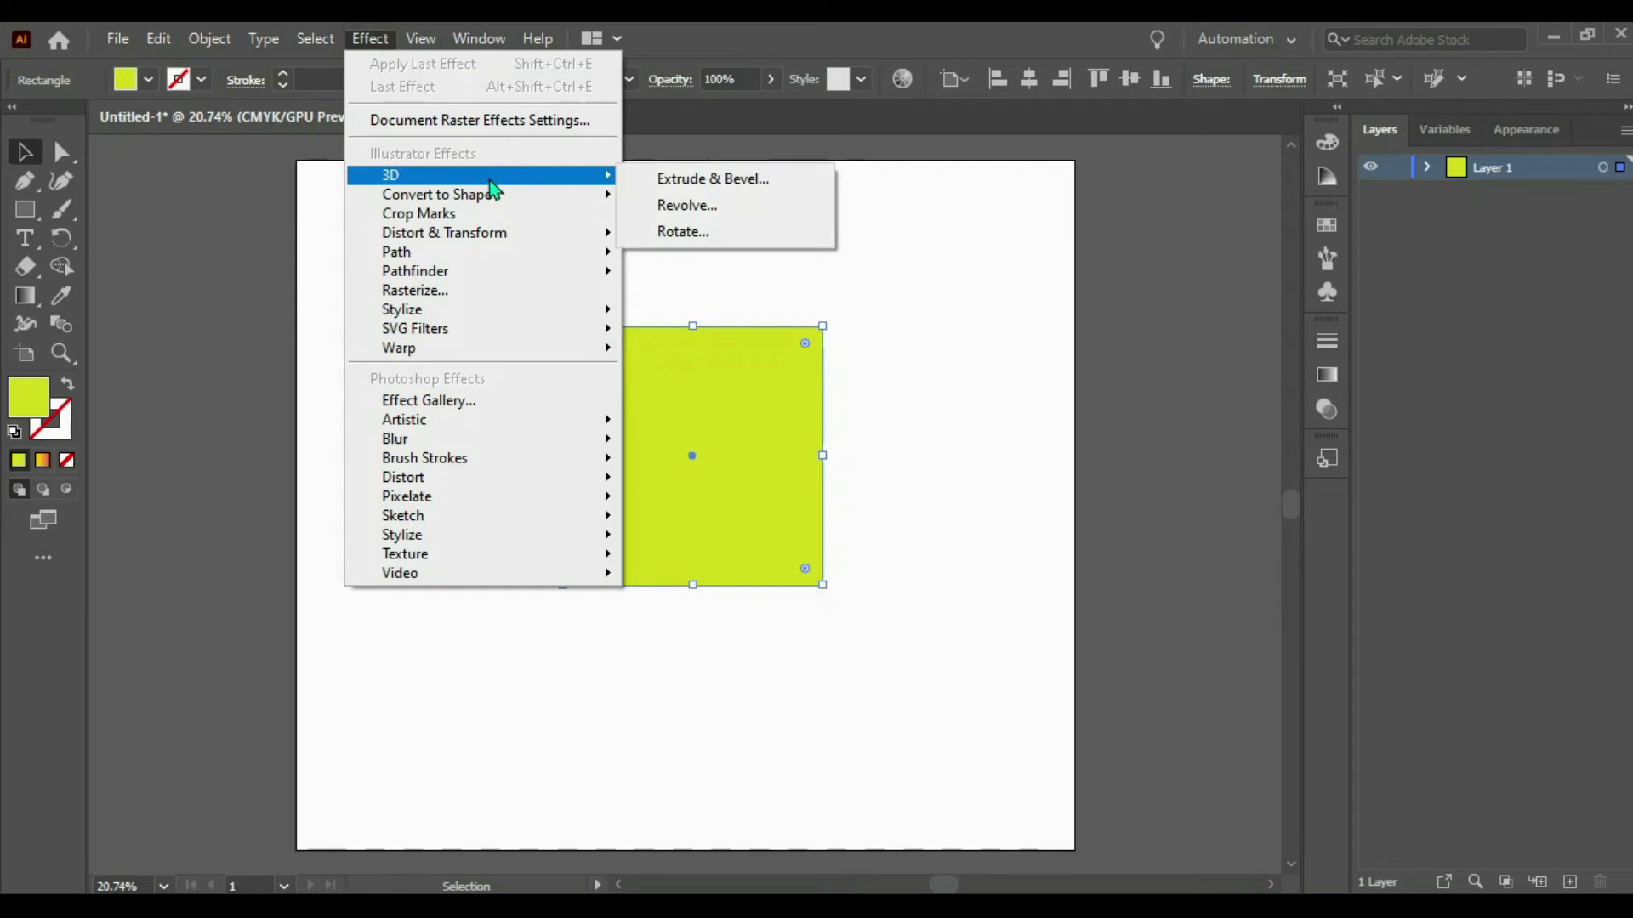
left_click(660, 187)
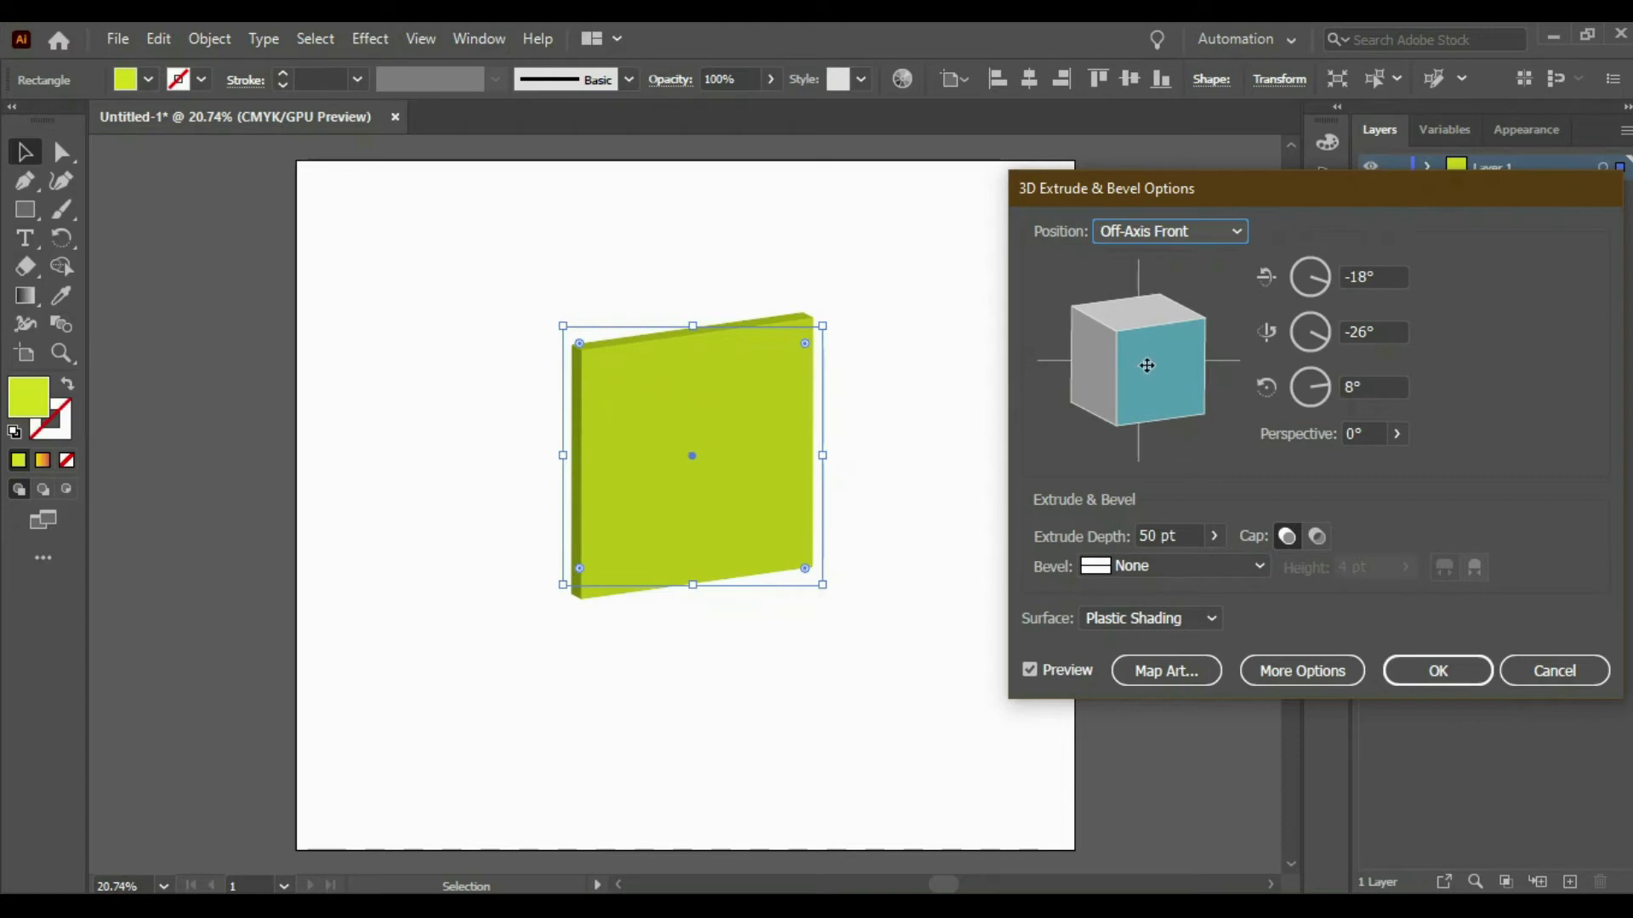
left_click(1148, 537)
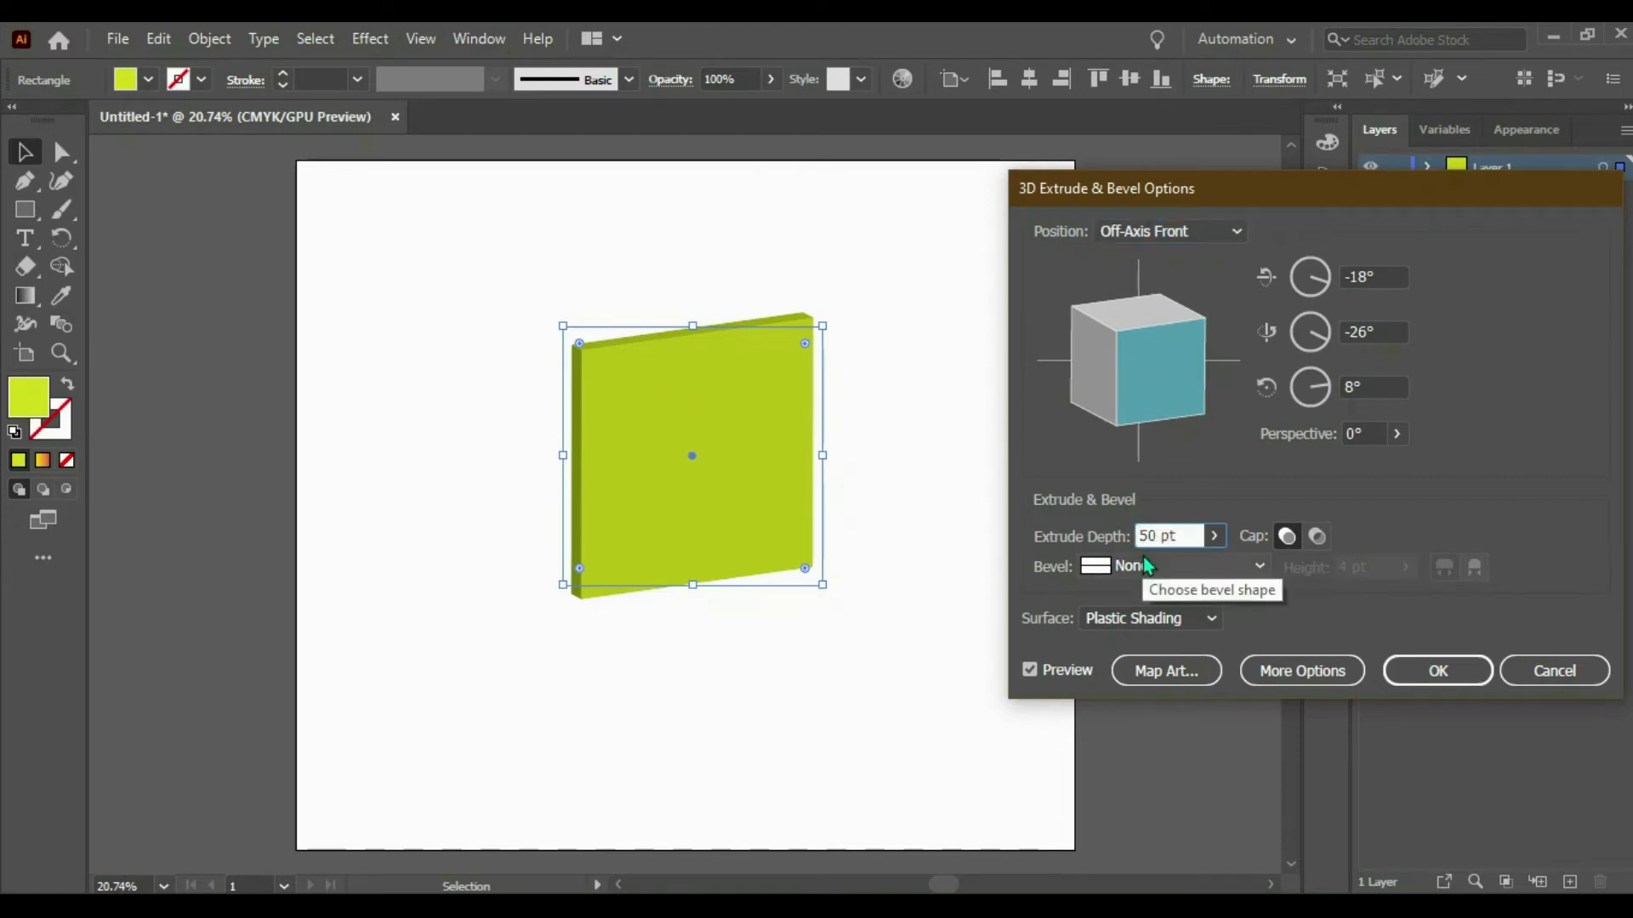
type("60")
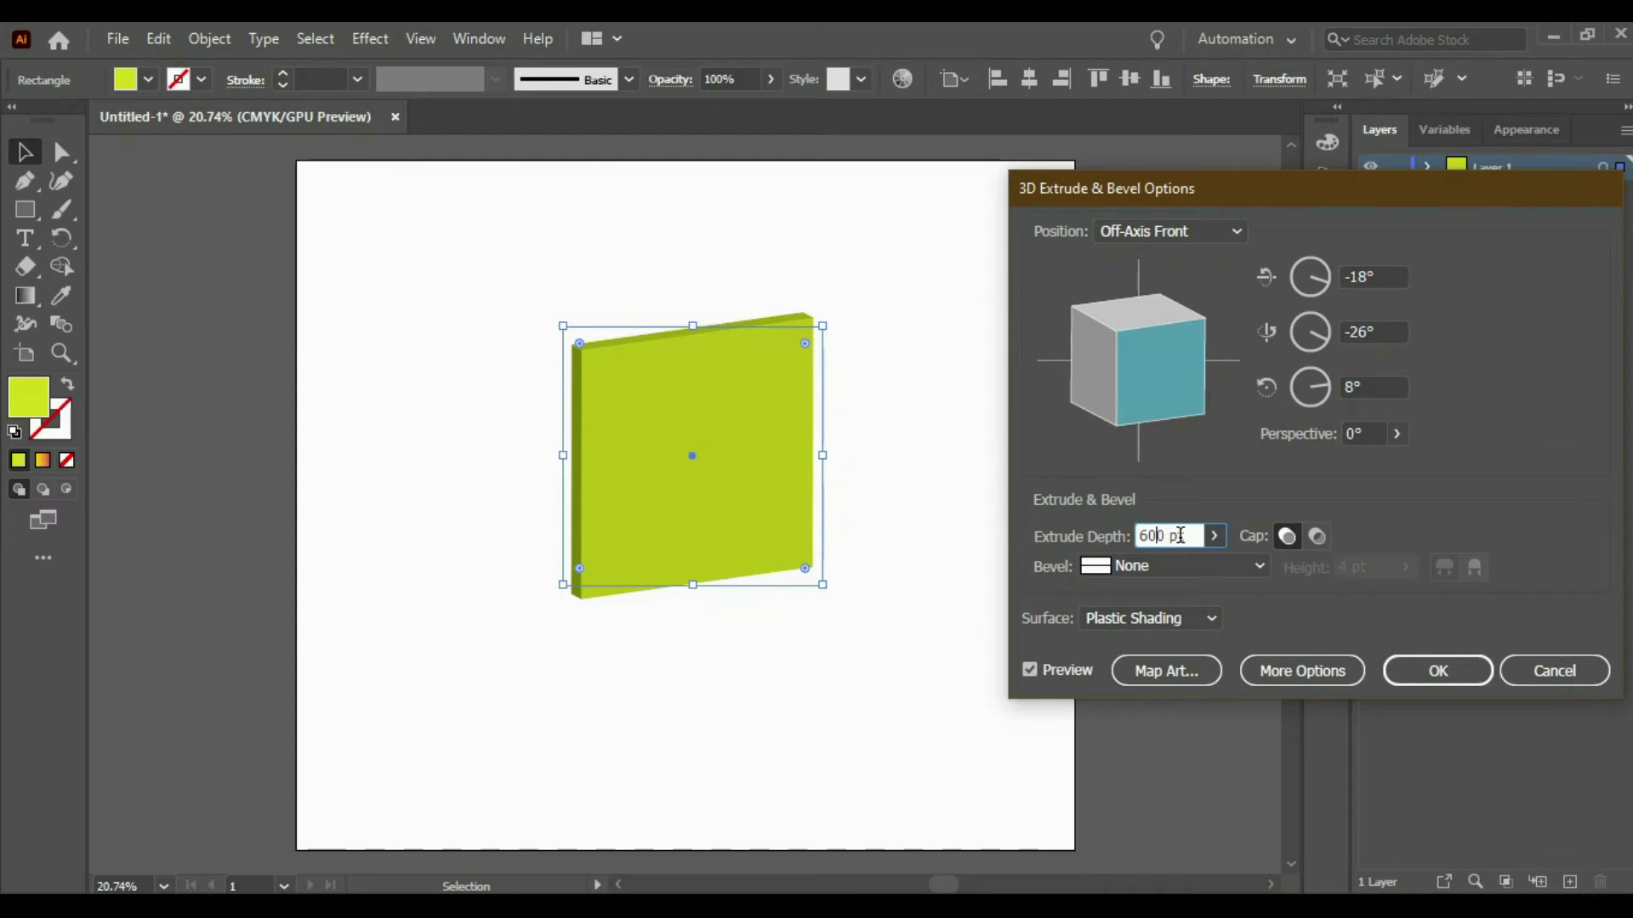
left_click(1031, 672)
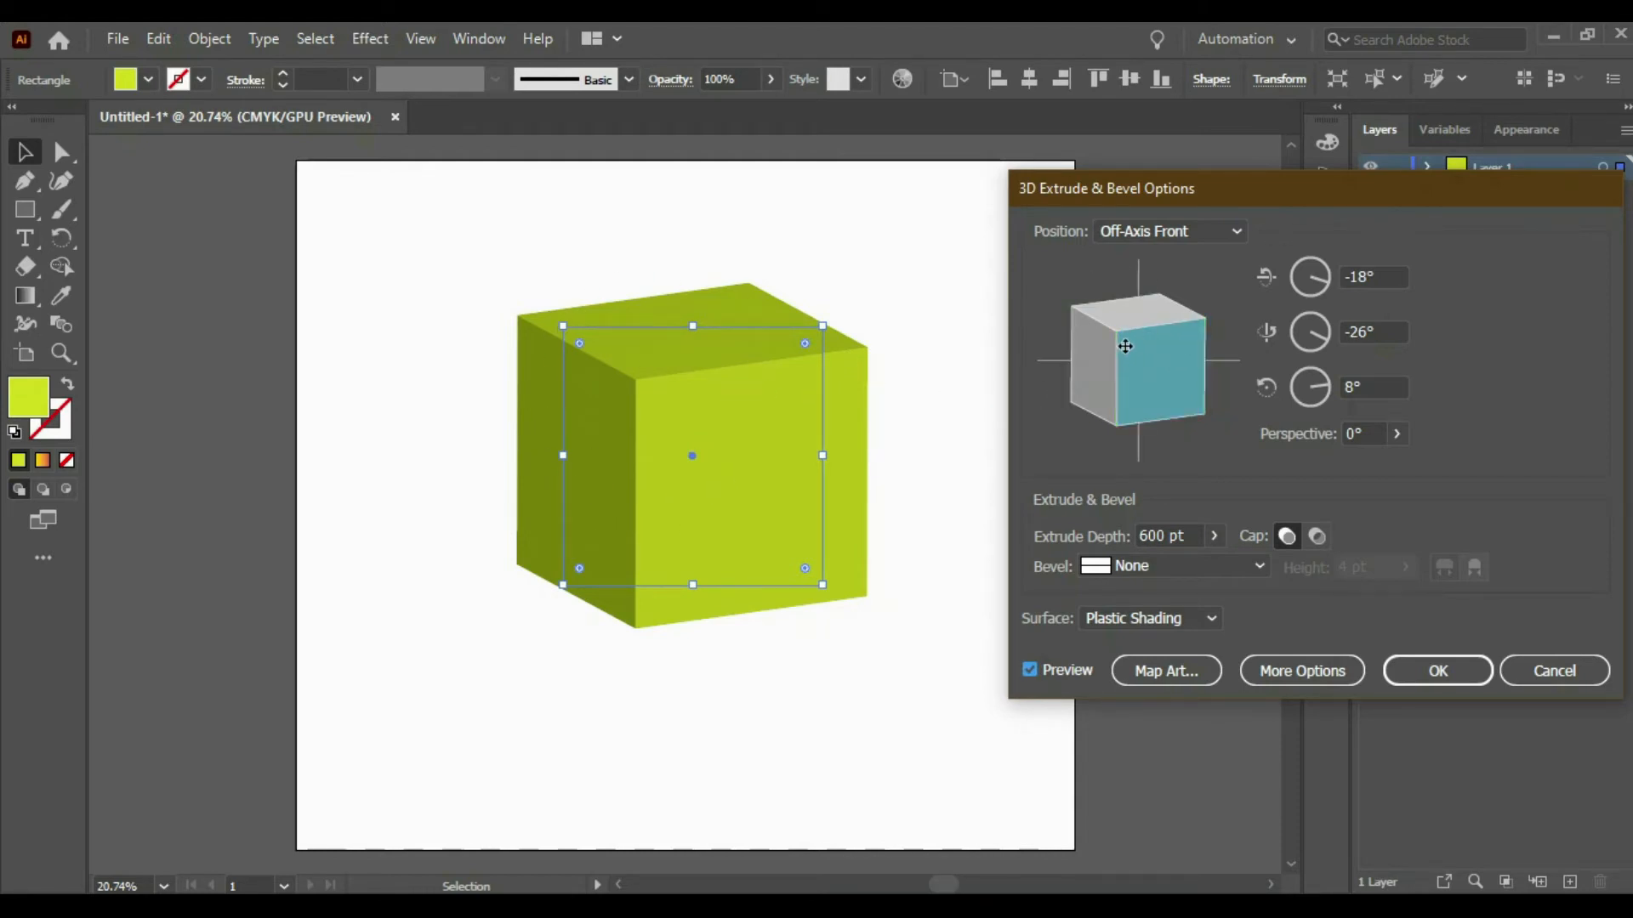
- Rotate the cube freely to about -33°, -49° and 12° on its three axes, and apply the 3D effect
mouse_move(1123, 346)
left_mouse_down()
mouse_move(1154, 359)
mouse_move(1128, 359)
mouse_move(1135, 344)
mouse_move(1139, 356)
left_mouse_up()
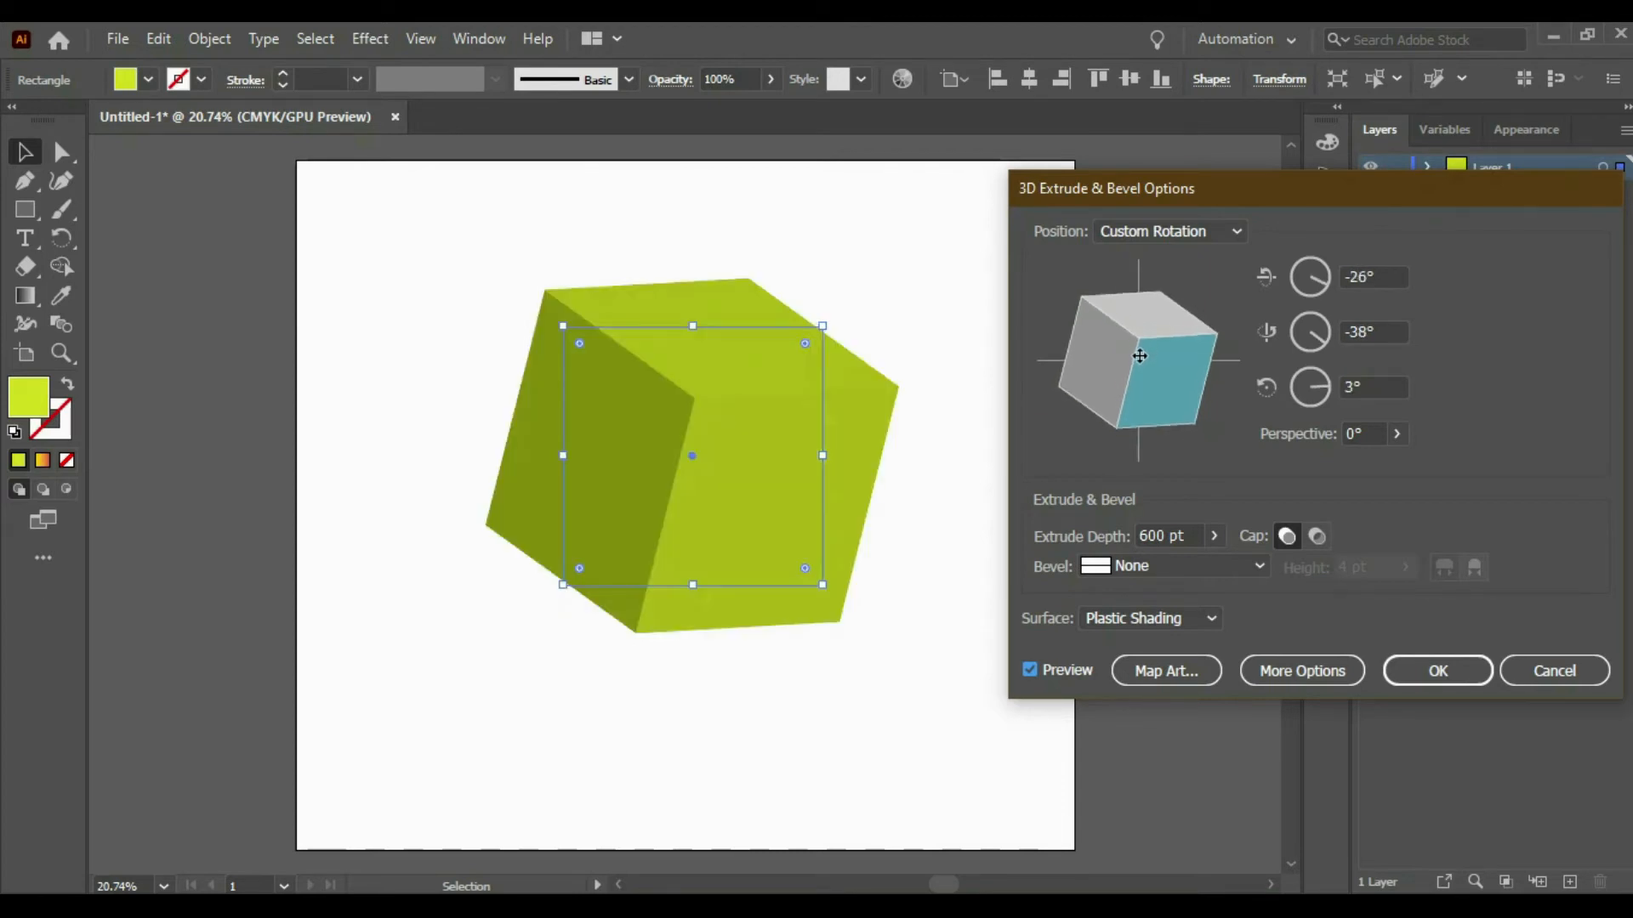
left_click_drag(1135, 356, 1151, 347)
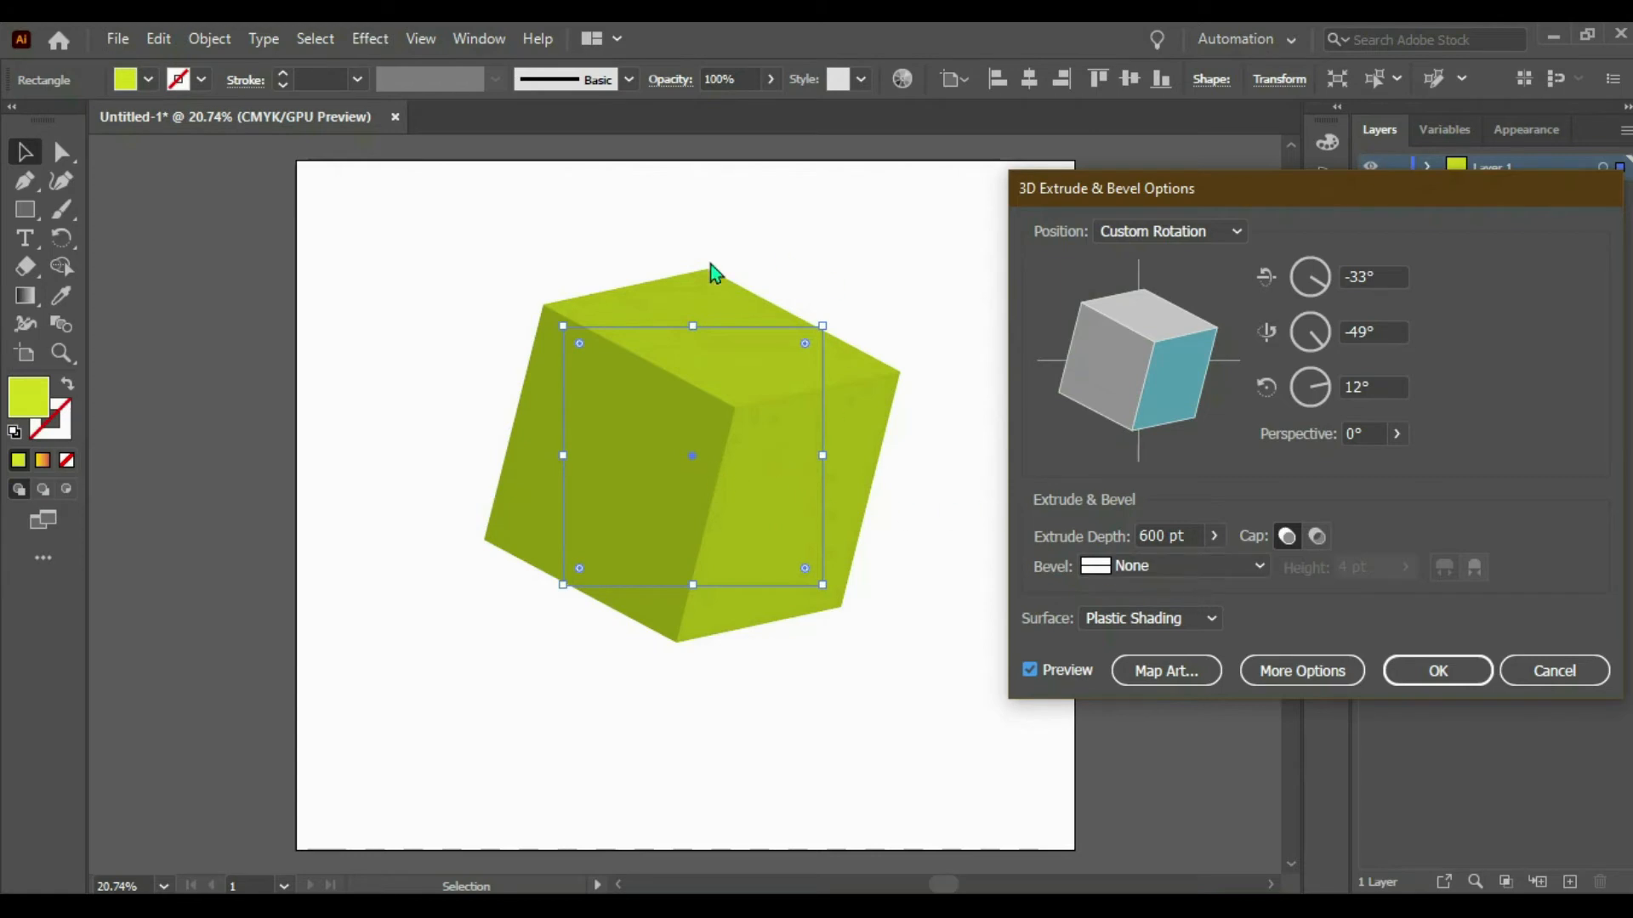
left_click(1436, 668)
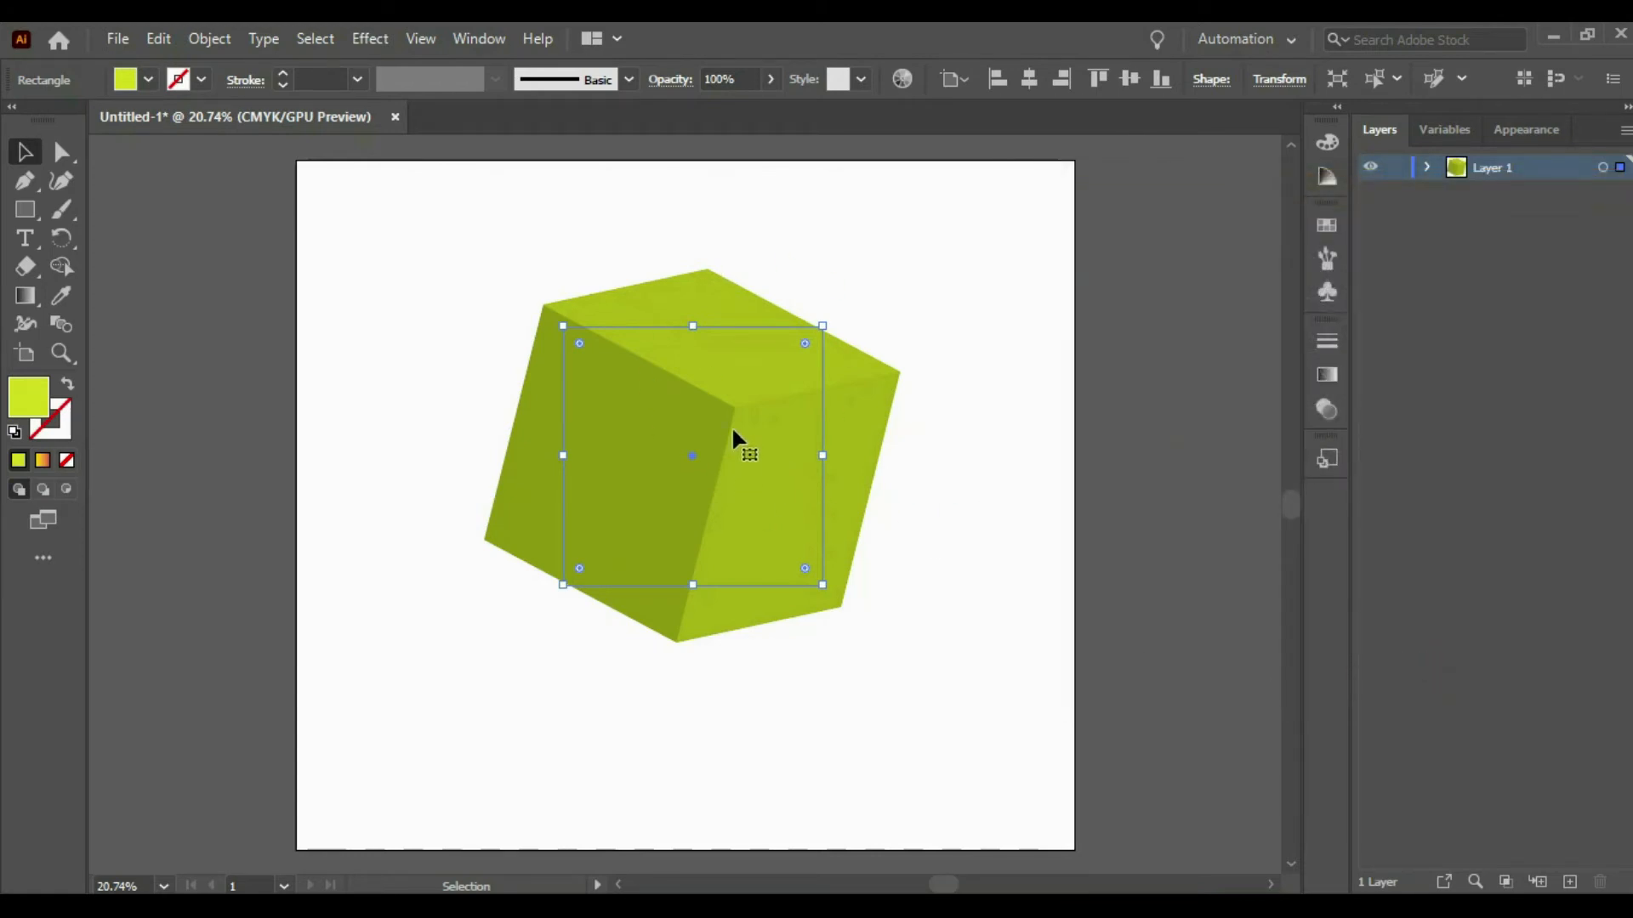
- Reopen the cube's 3D Extrude & Bevel effect for art mapping and look through its six surfaces to identify the visible faces
left_click(1543, 136)
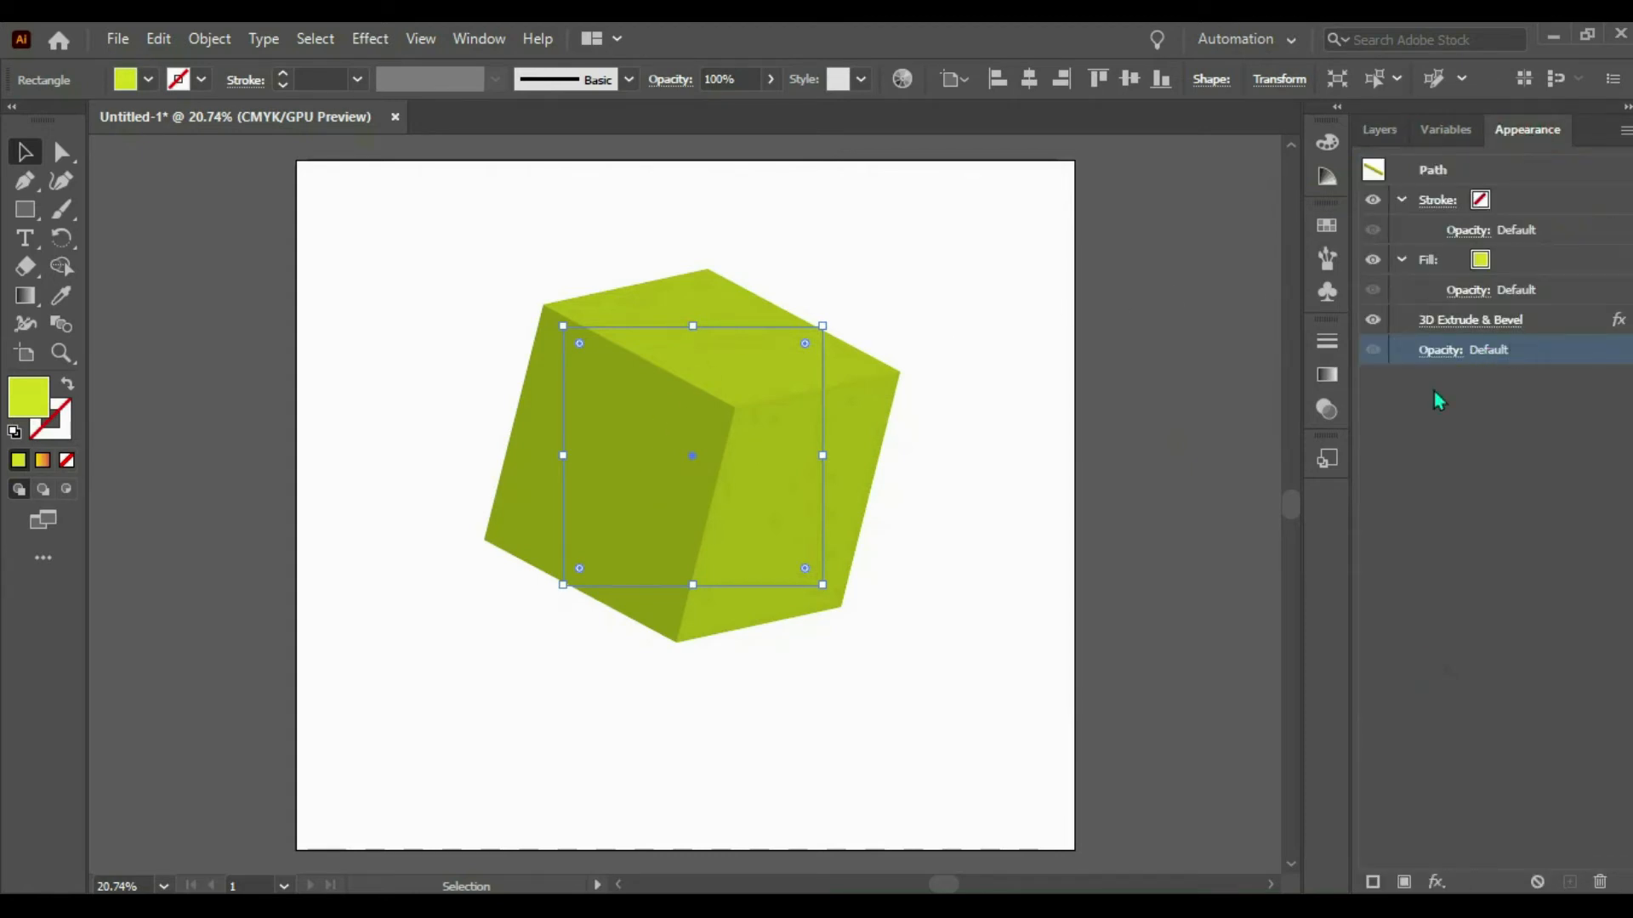
left_click(1447, 321)
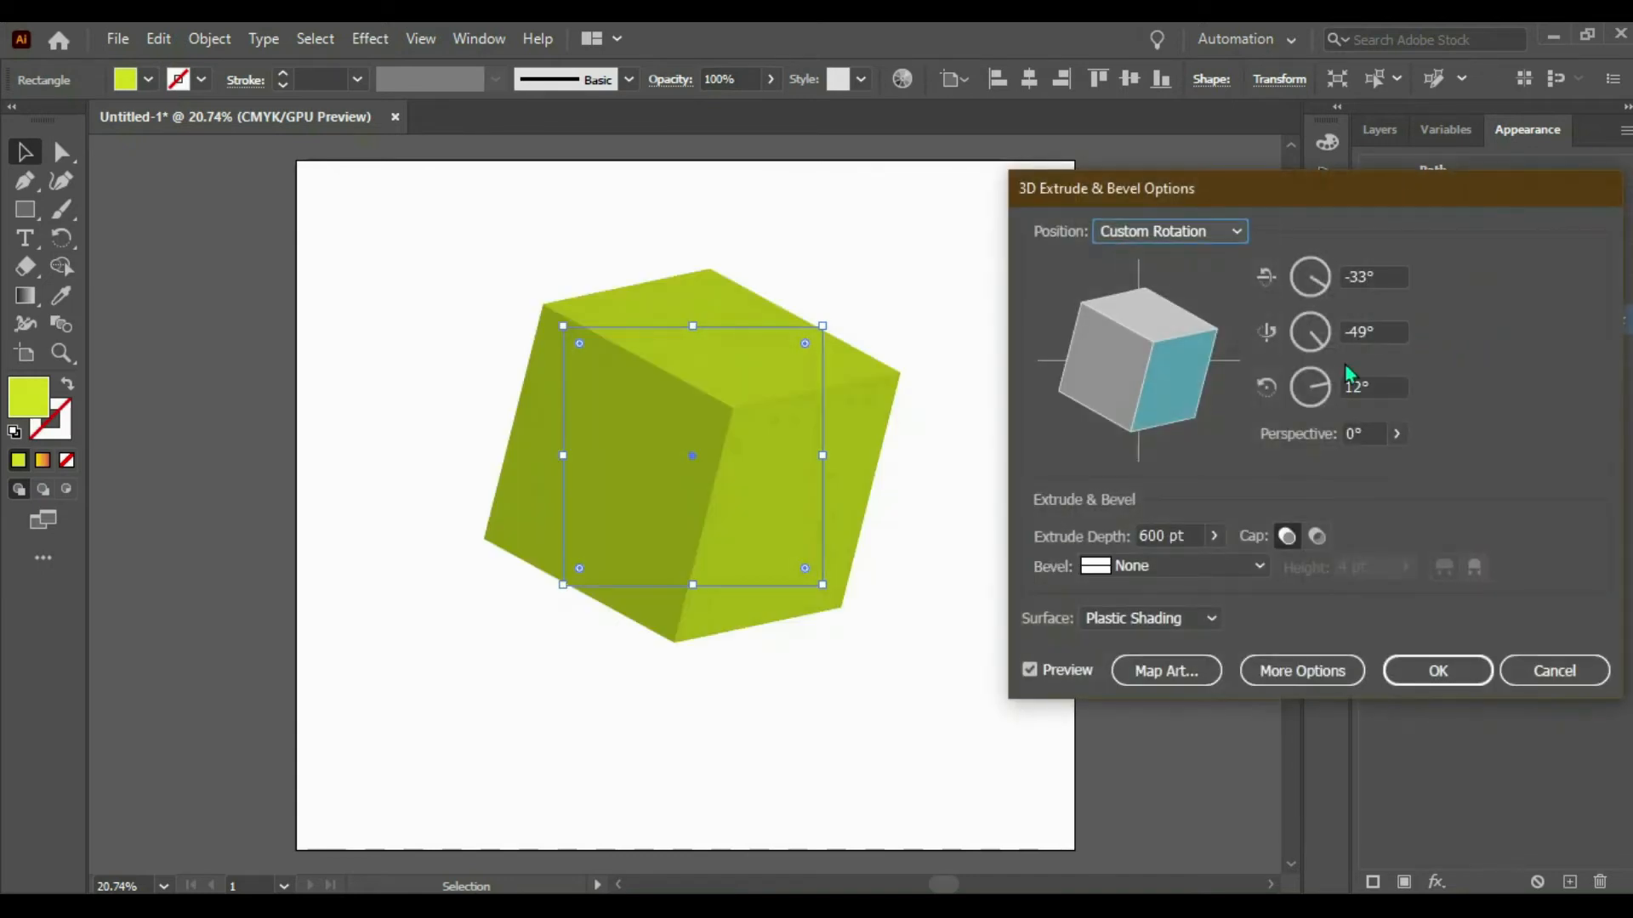
left_click(1182, 676)
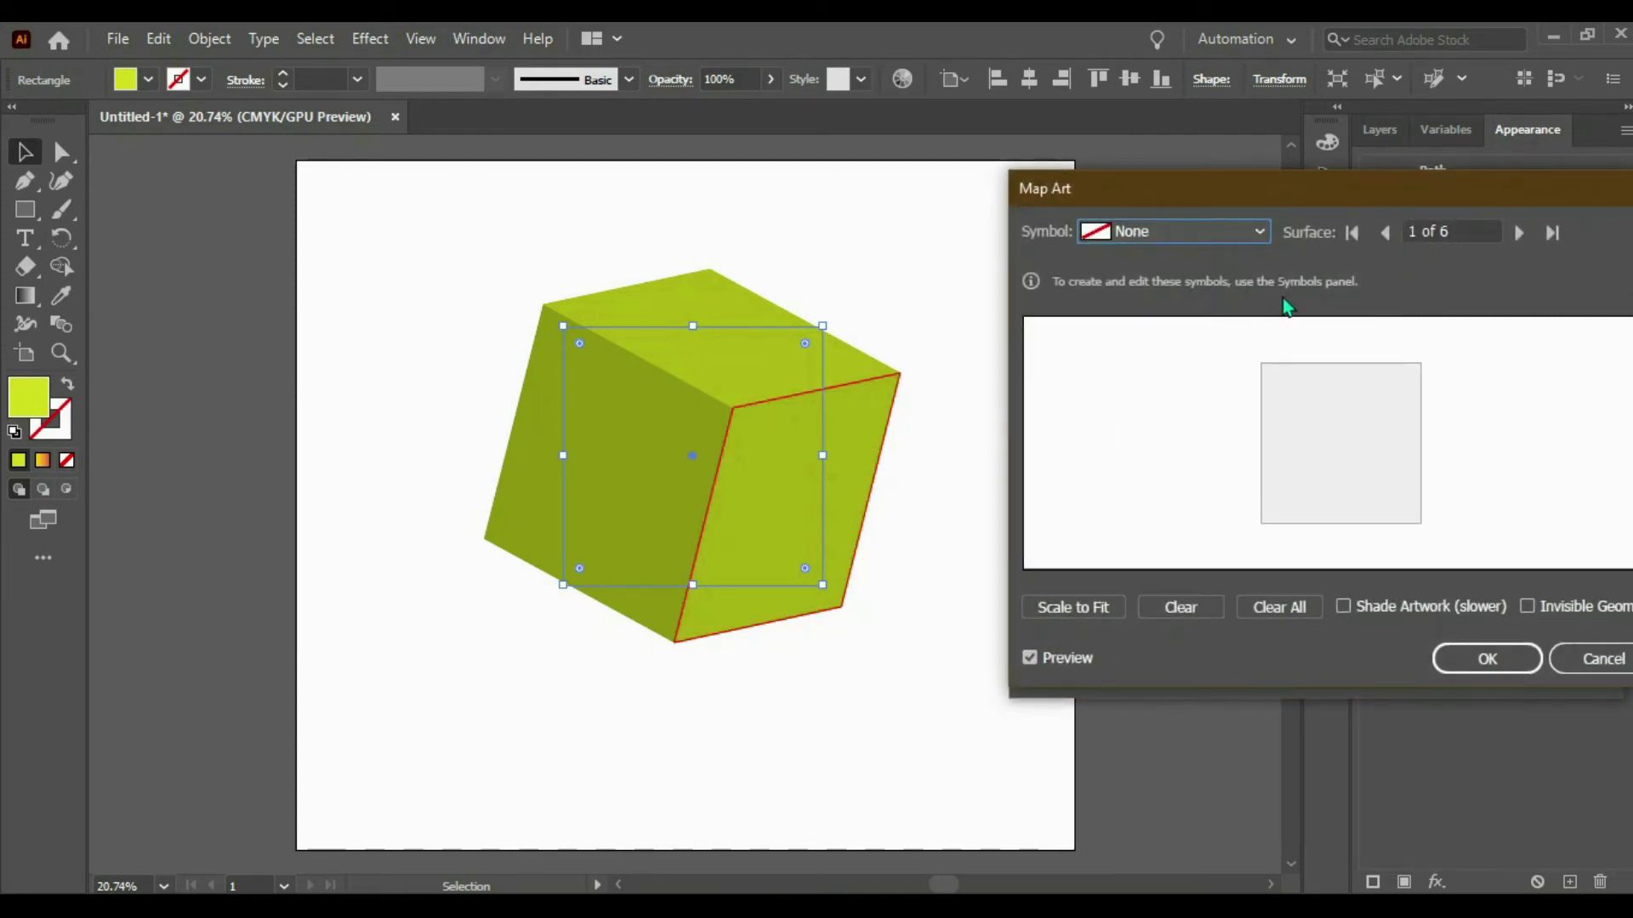
left_click(1389, 244)
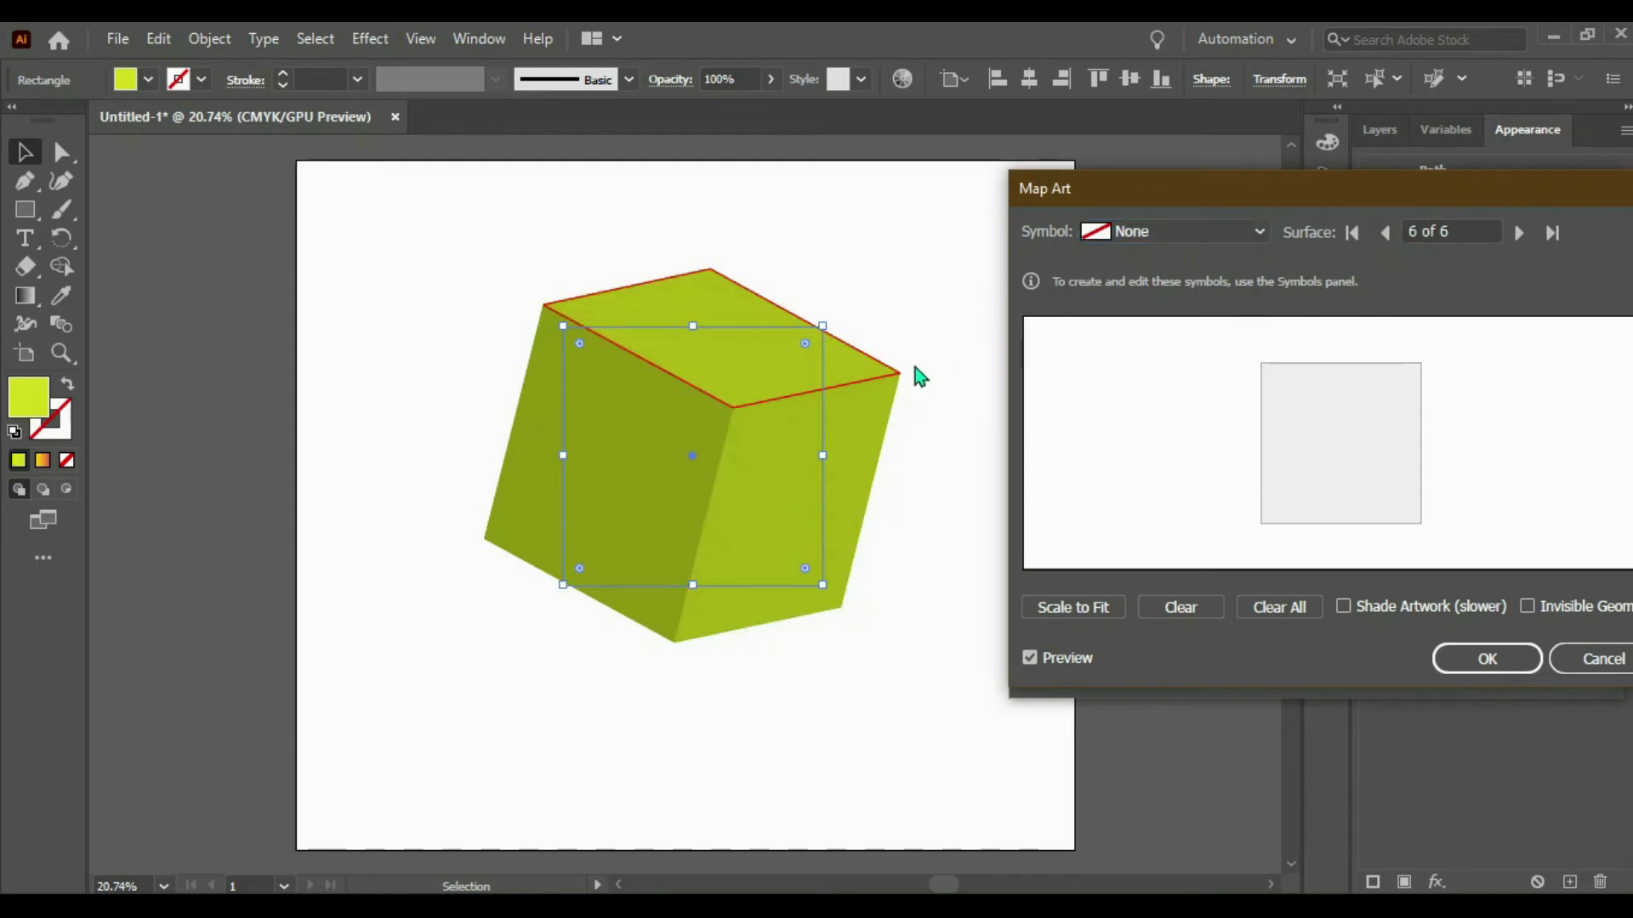
left_click(1383, 235)
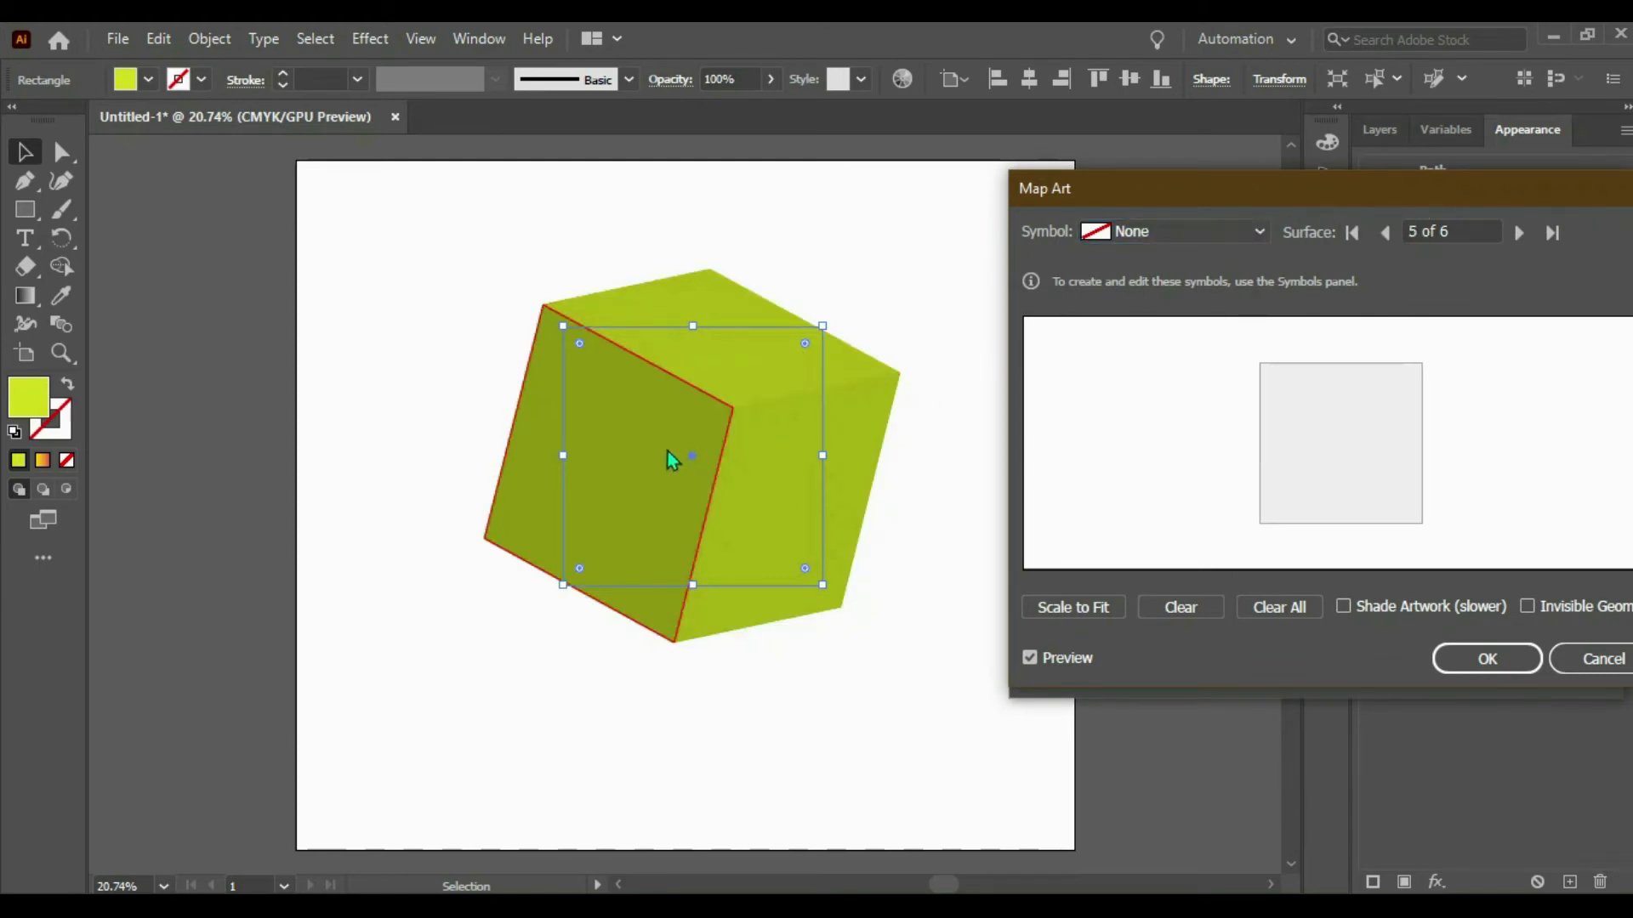
left_click(1385, 233)
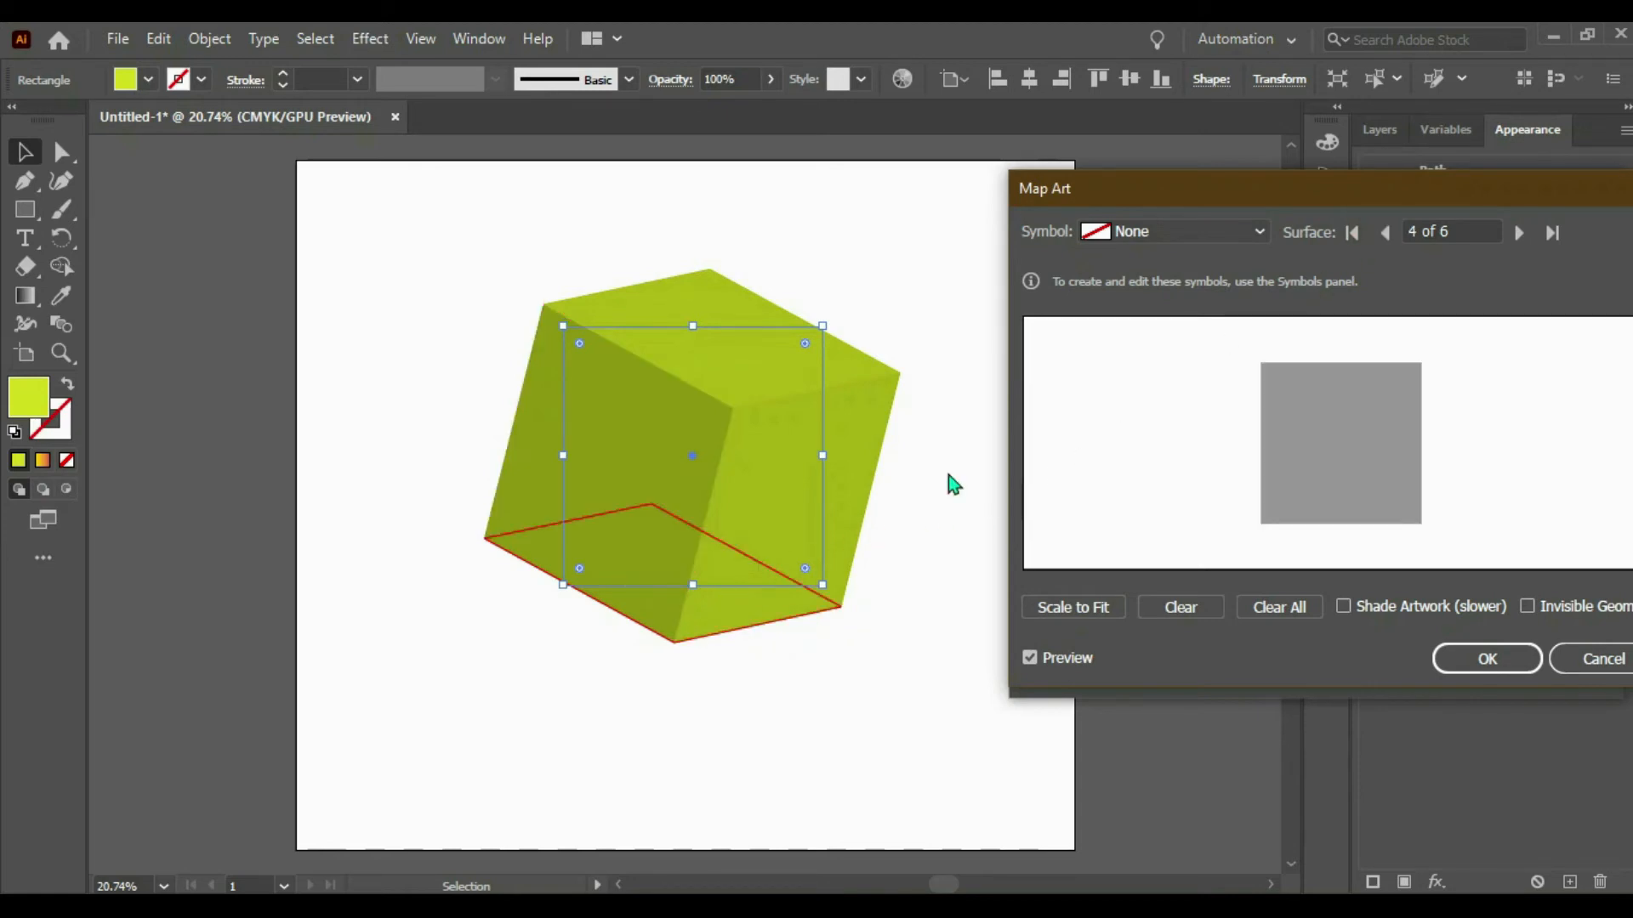
left_click(1384, 233)
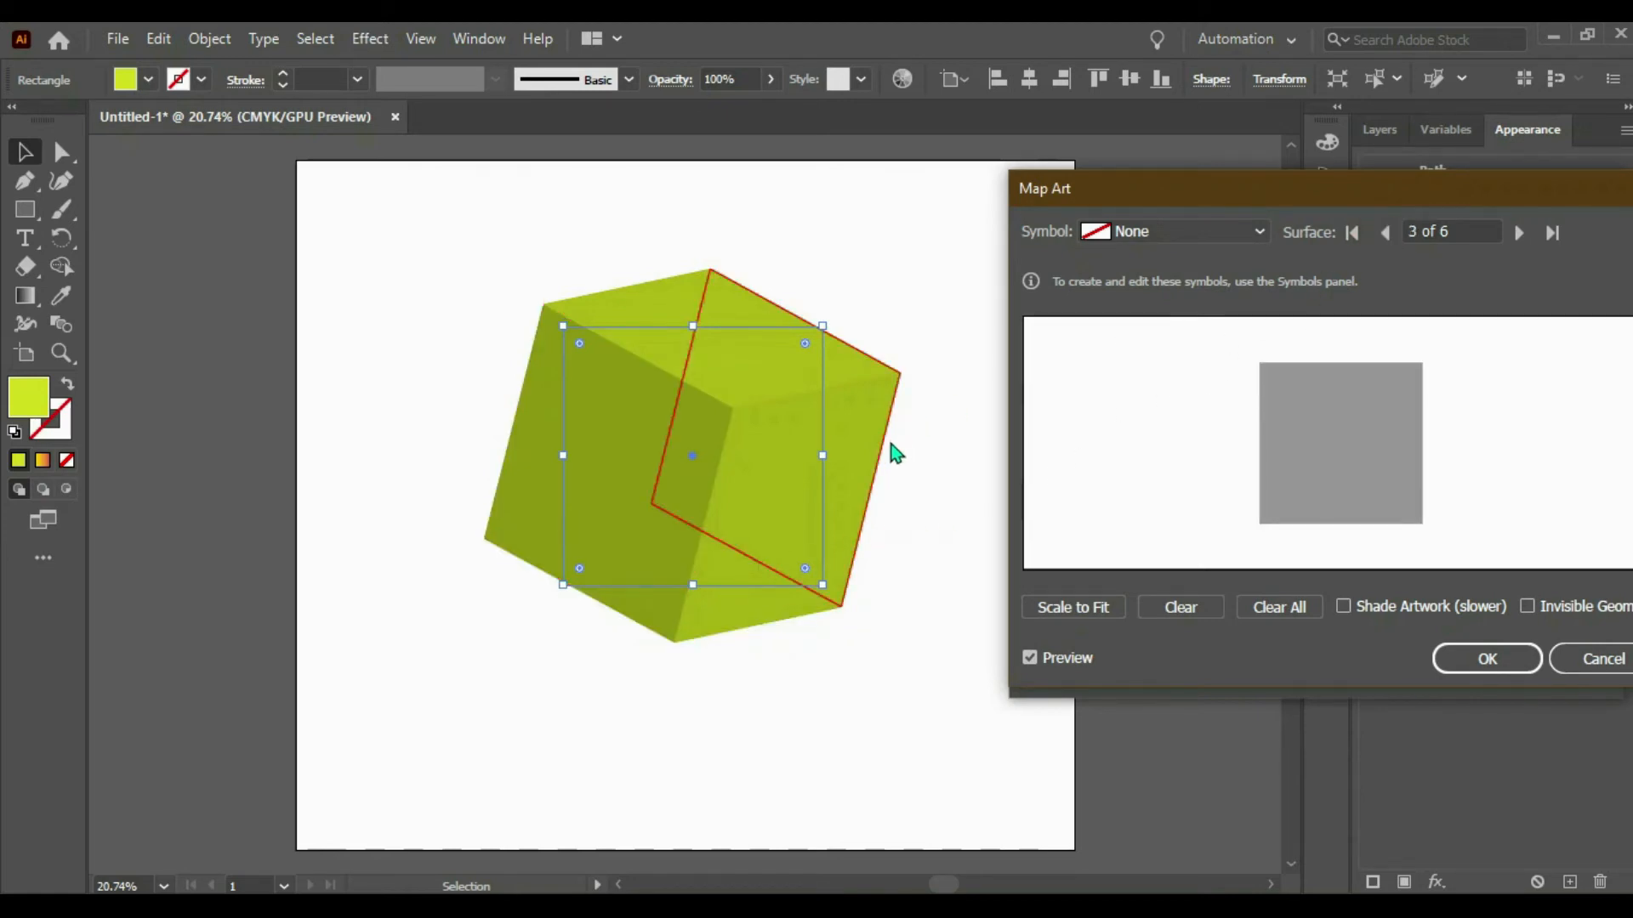
left_click(1384, 233)
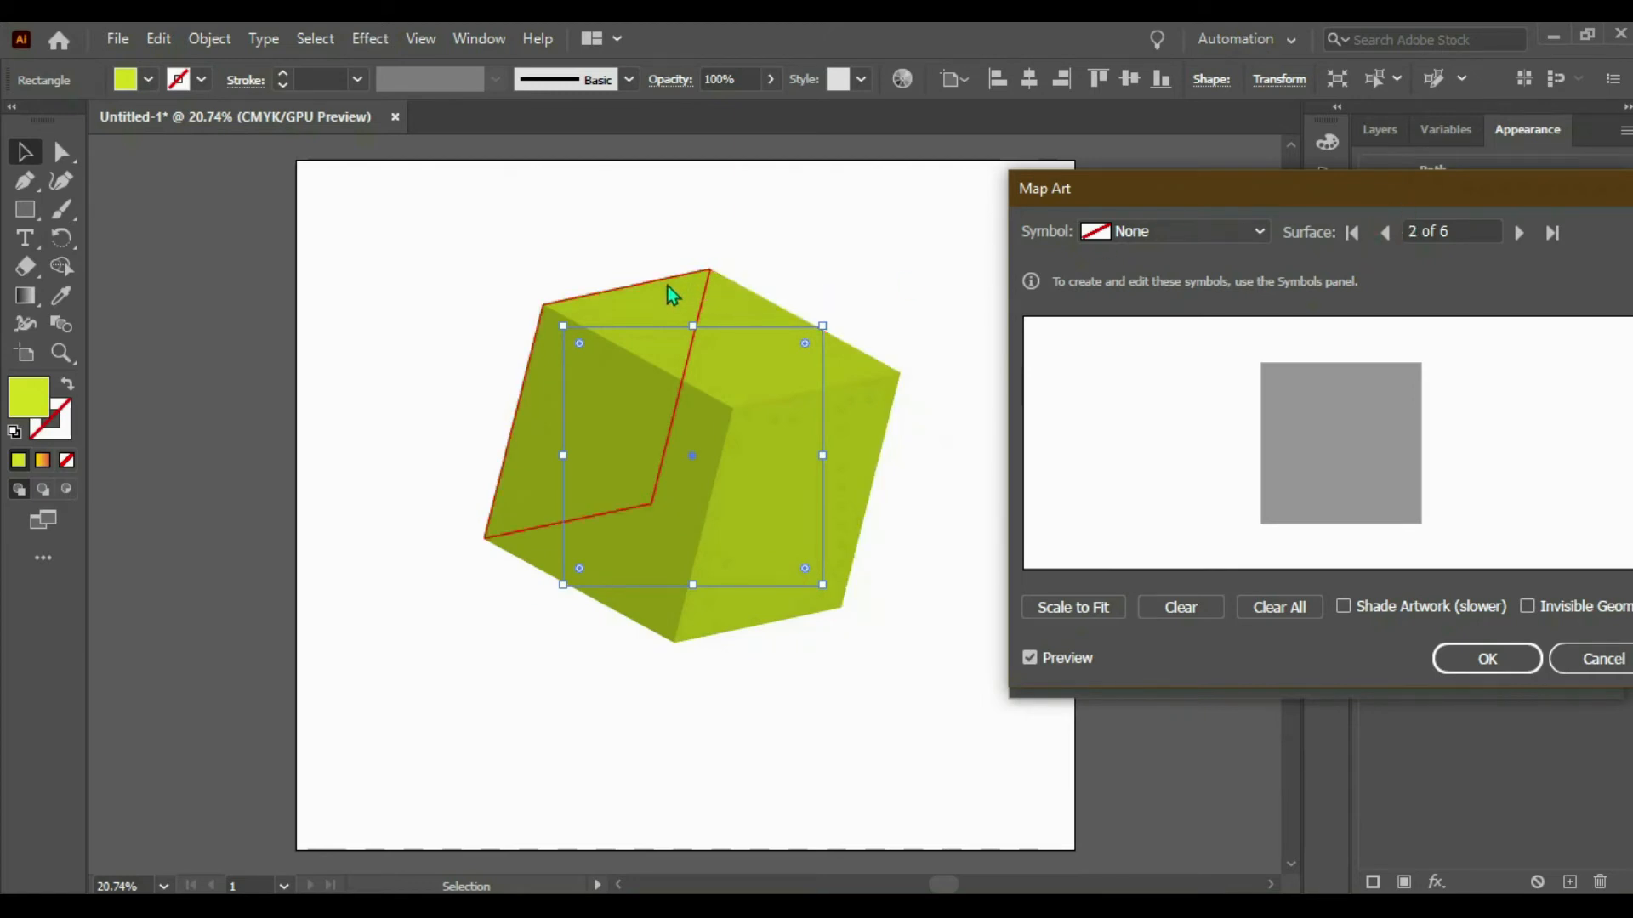
left_click(1384, 233)
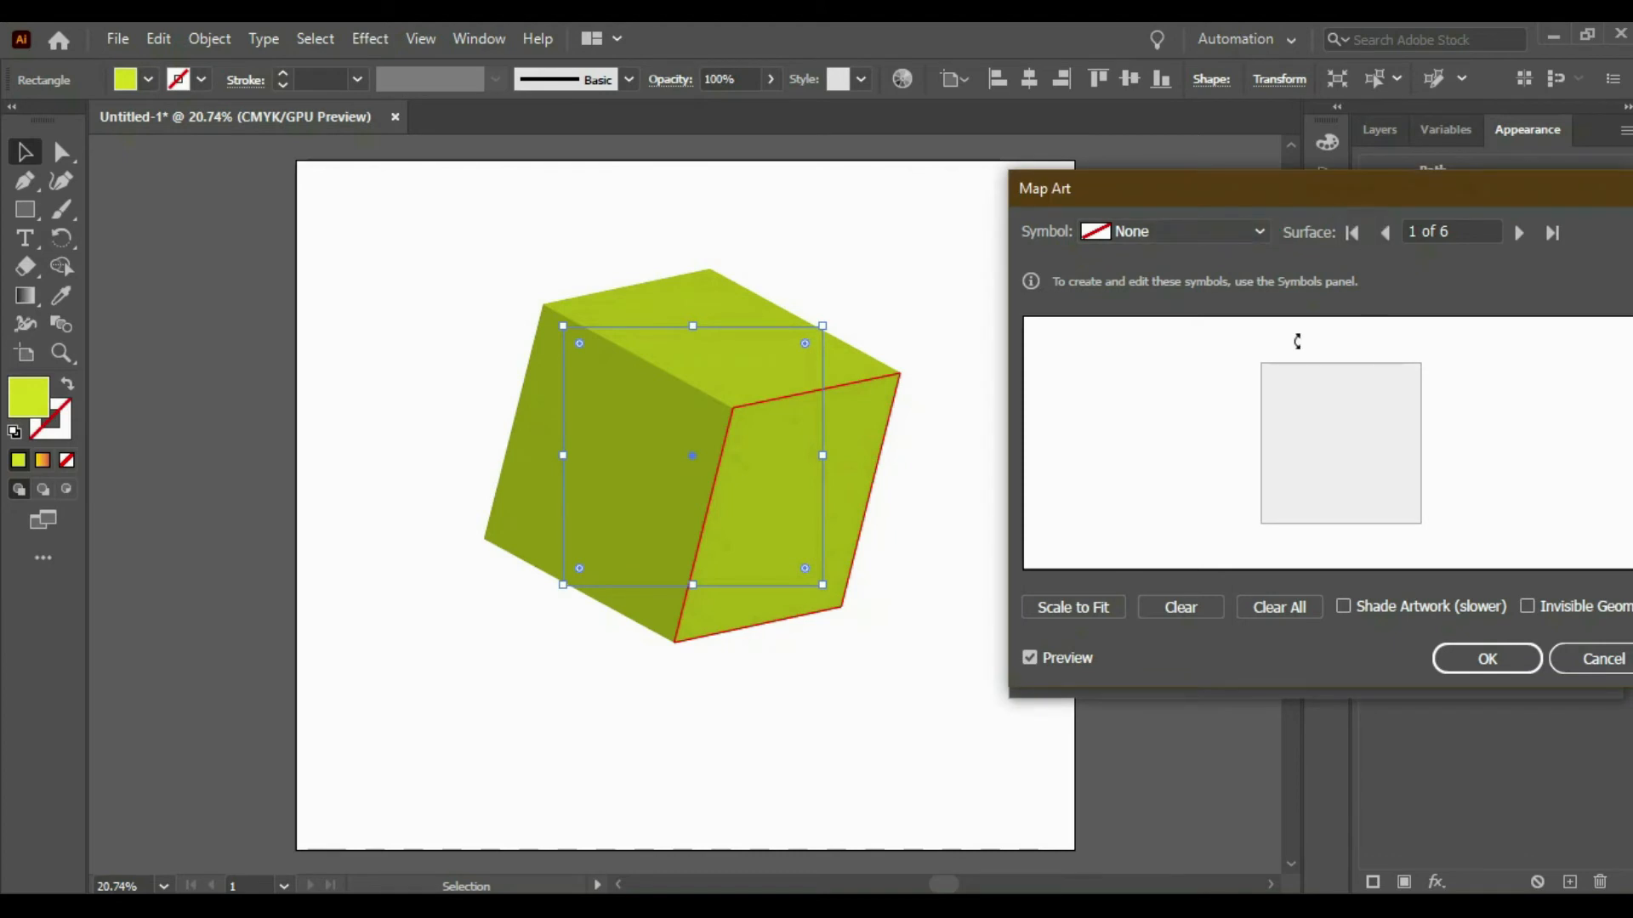
- Map the THINK symbol (New Symbol) onto surface 5, scale it to fit, and stretch it slightly beyond the face's upper and lower edges
left_click(1384, 233)
left_click(1385, 233)
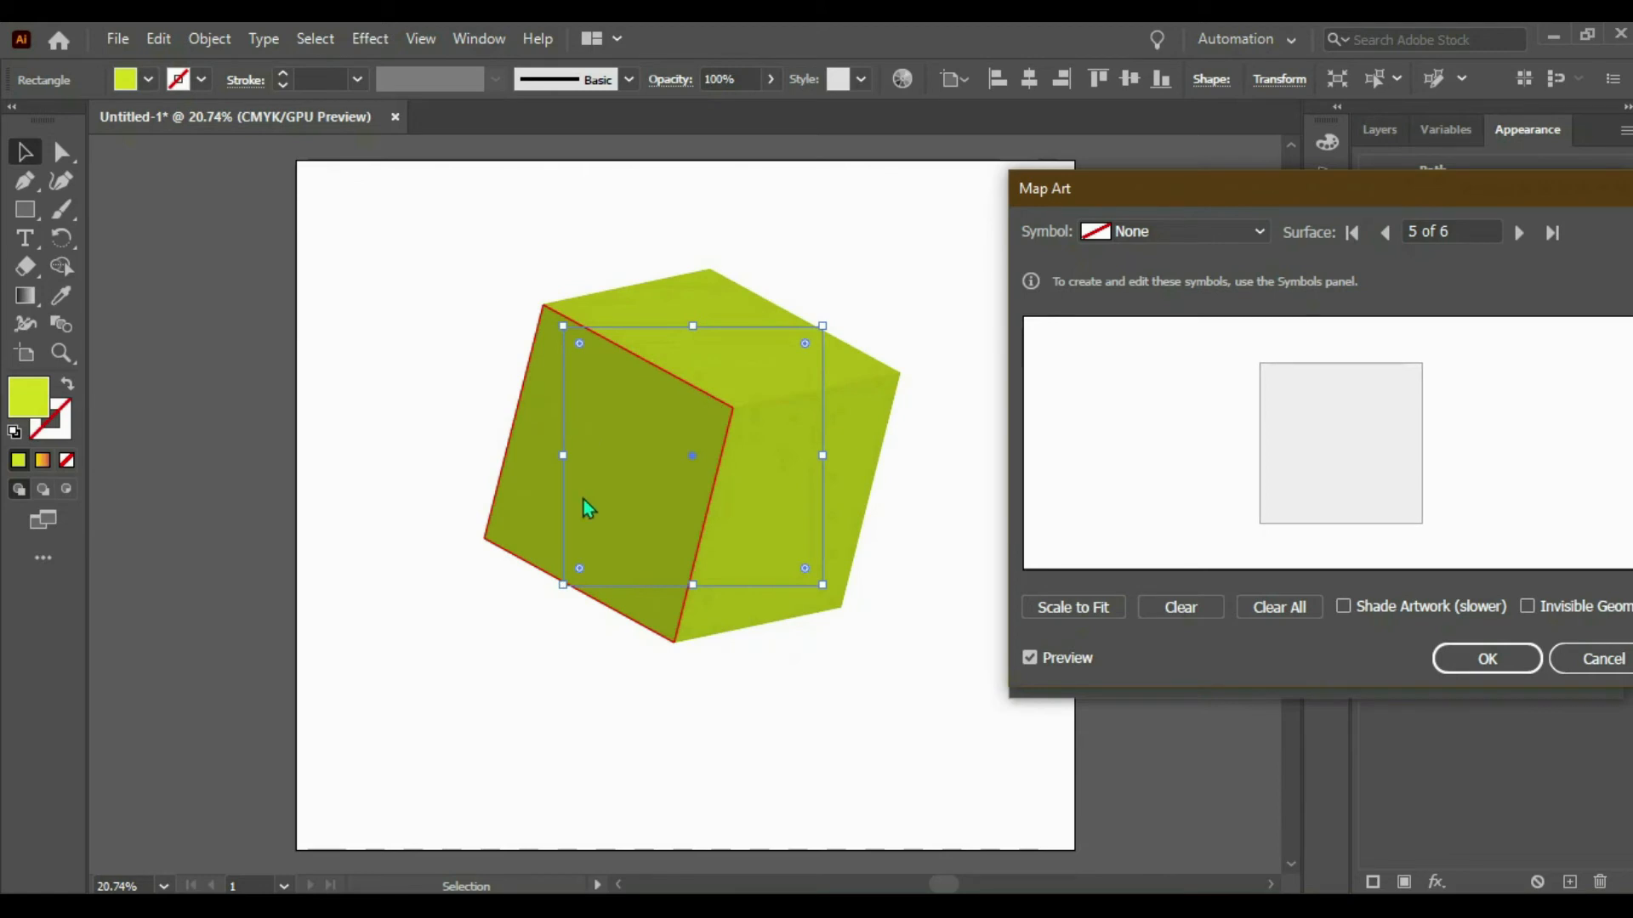
left_click(1190, 232)
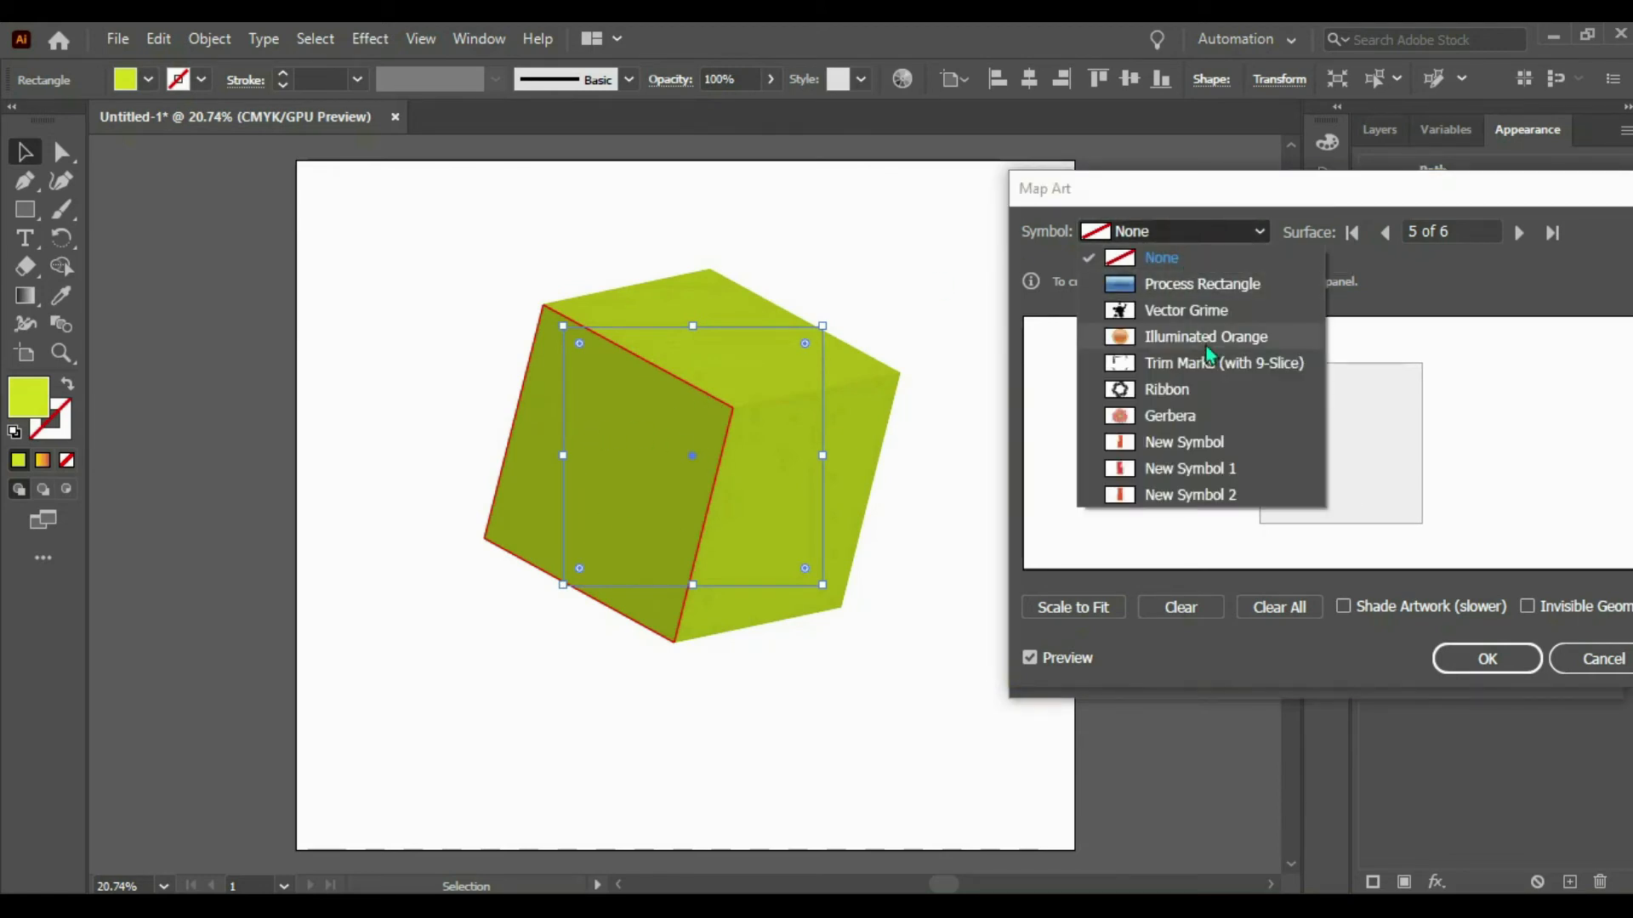
left_click(1208, 443)
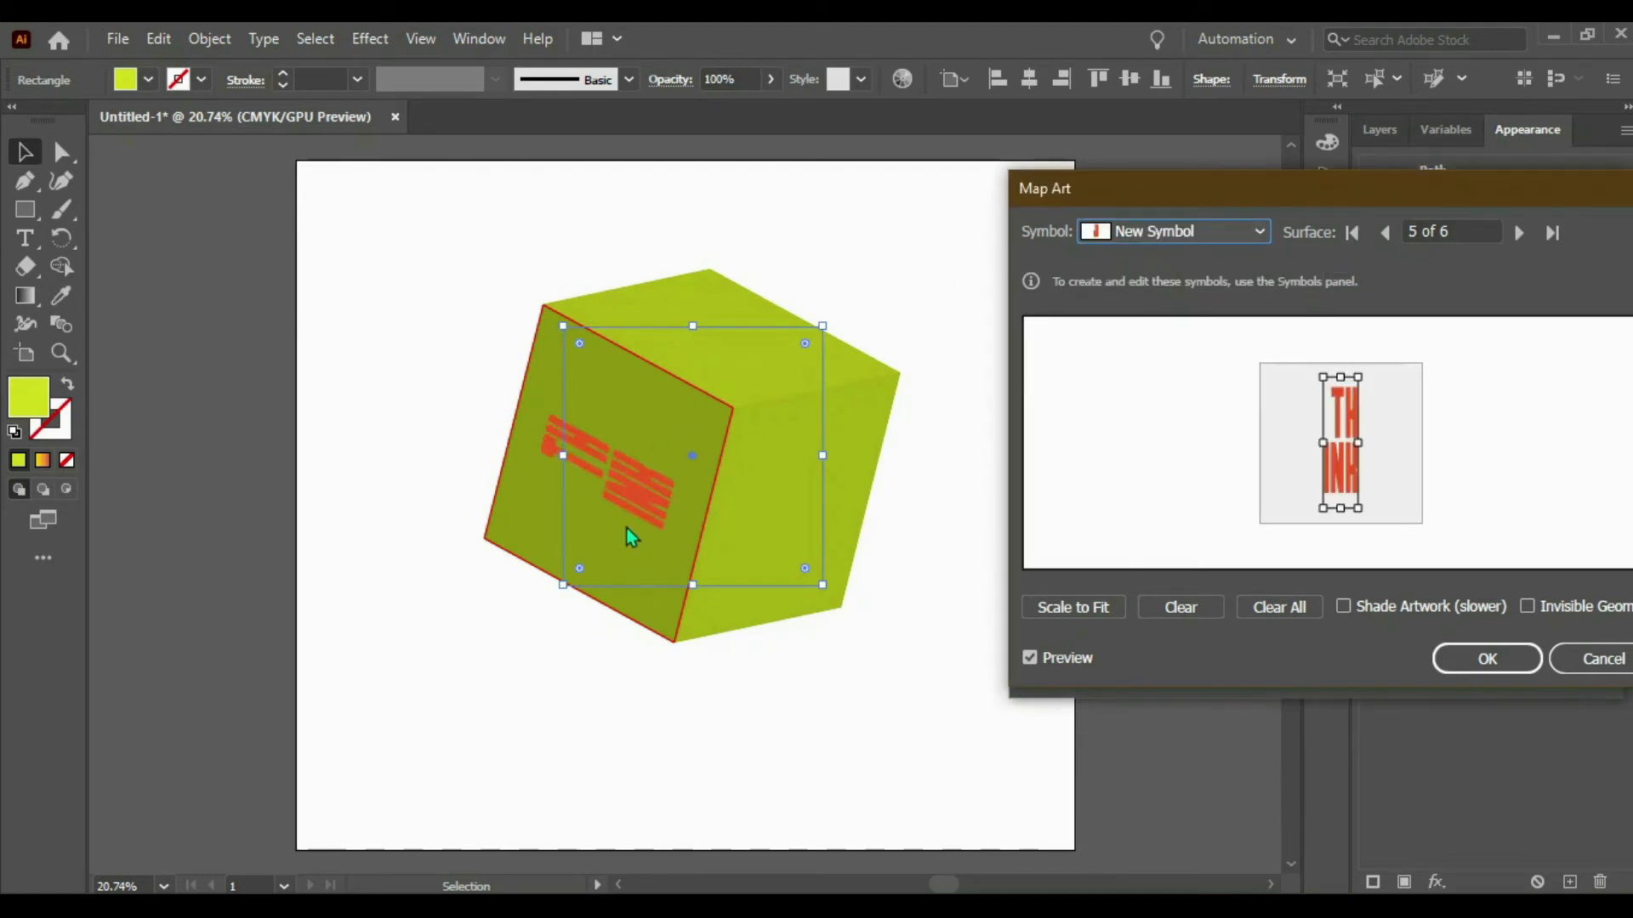
left_click(1078, 623)
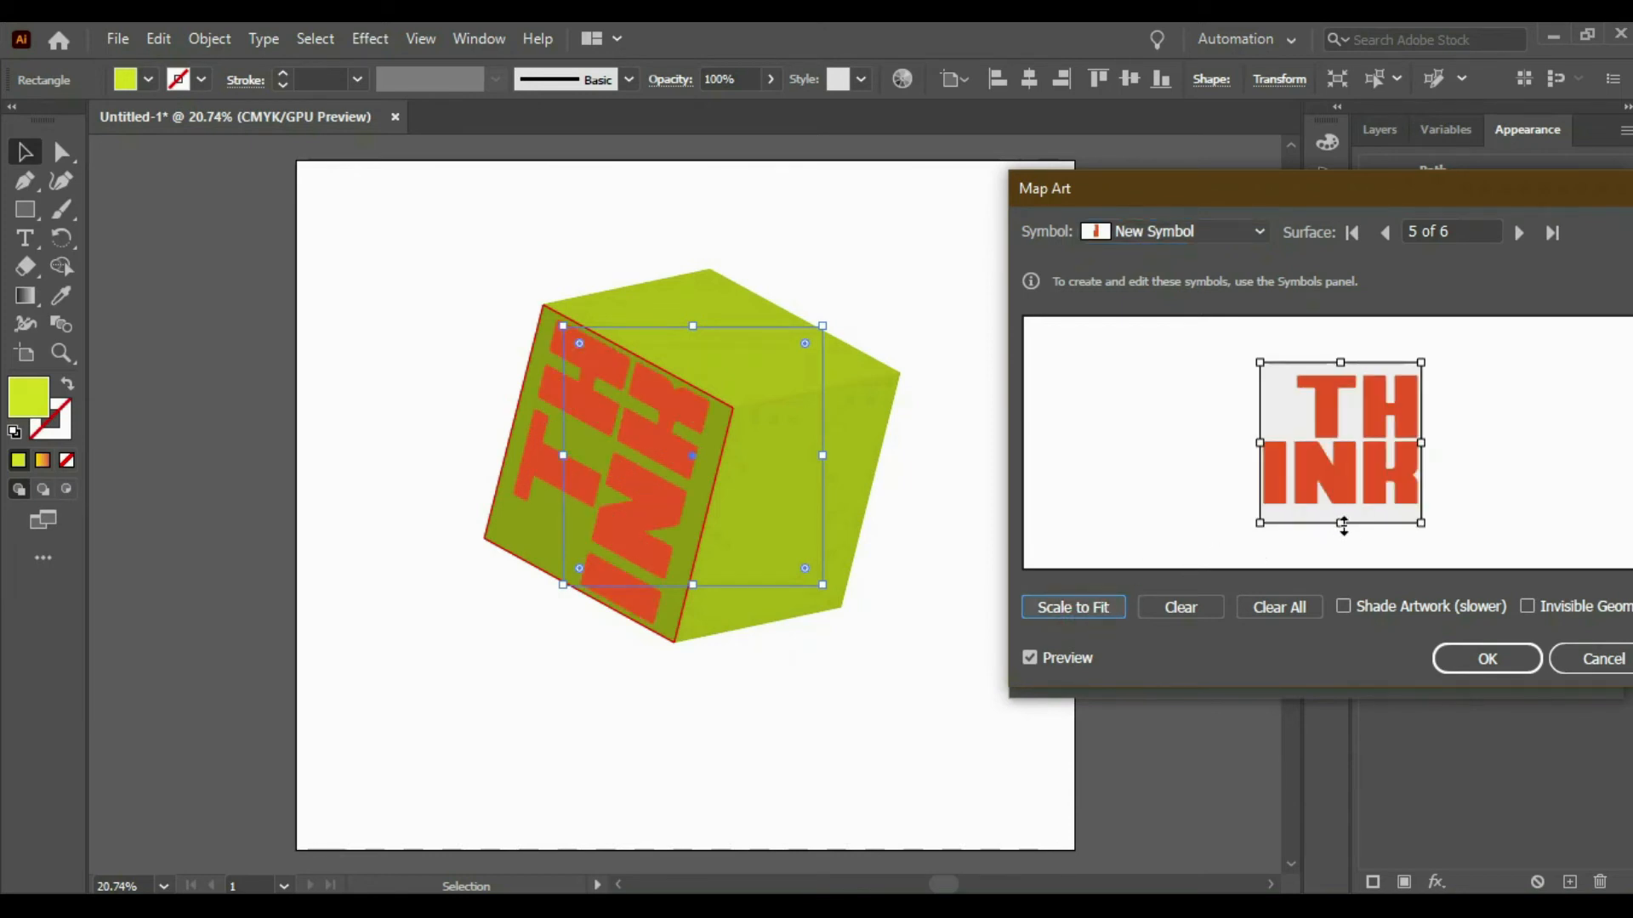
left_click_drag(1340, 524, 1341, 536)
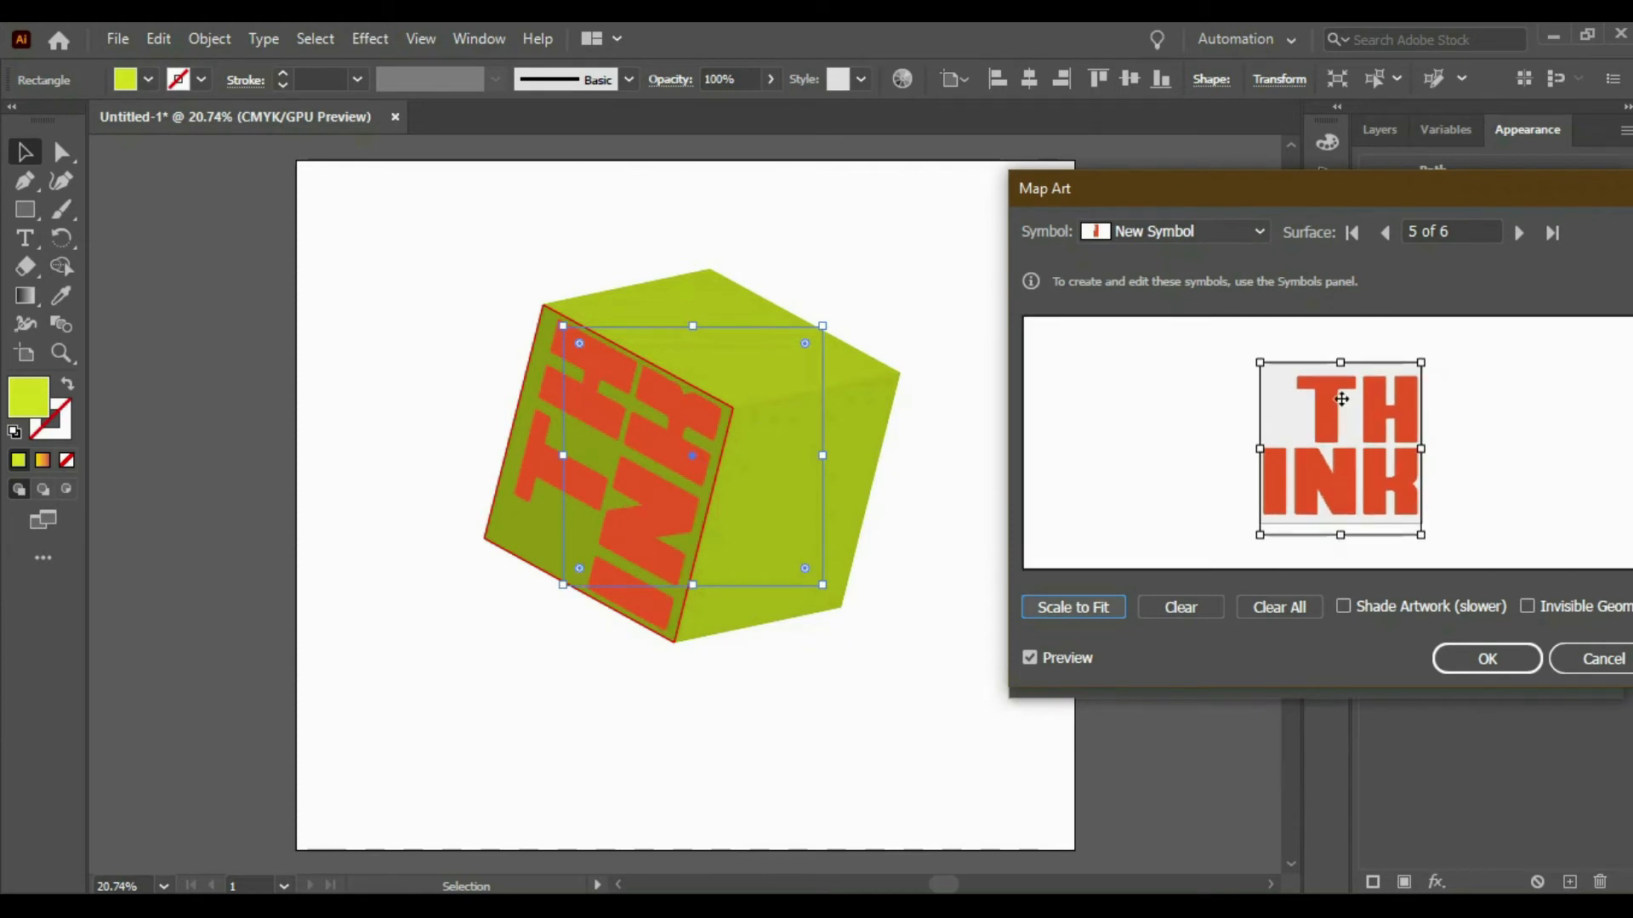
left_click_drag(1341, 363, 1342, 358)
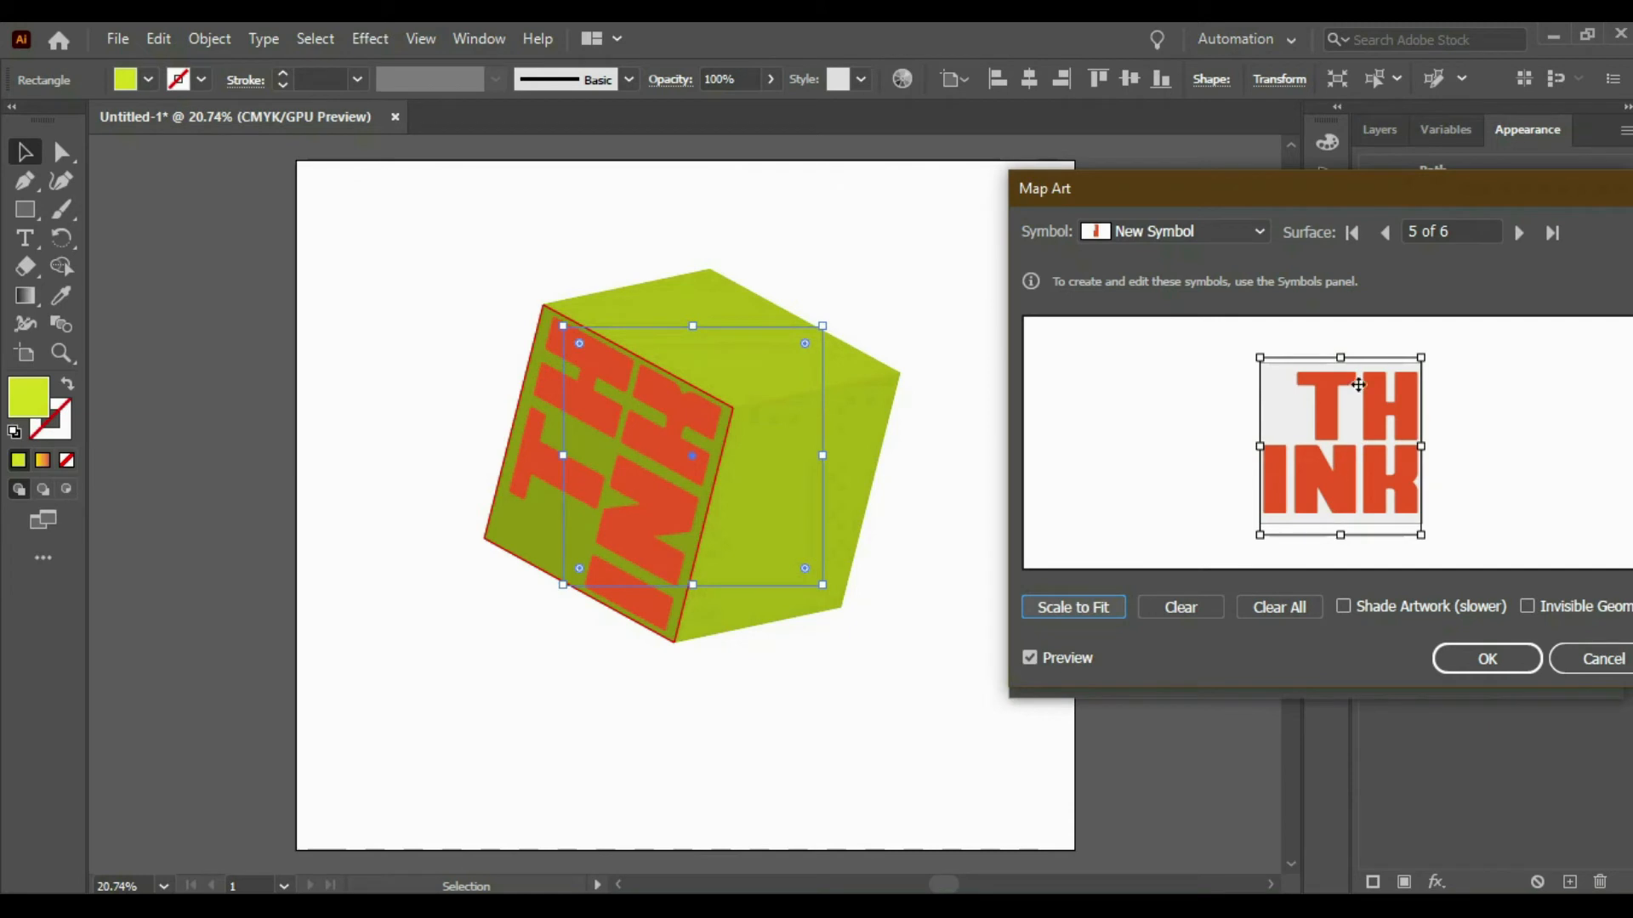
- Map the OUTSIDE symbol (New Symbol 1) onto surface 6, scale it to fit, and stretch it slightly in height
left_click(1518, 234)
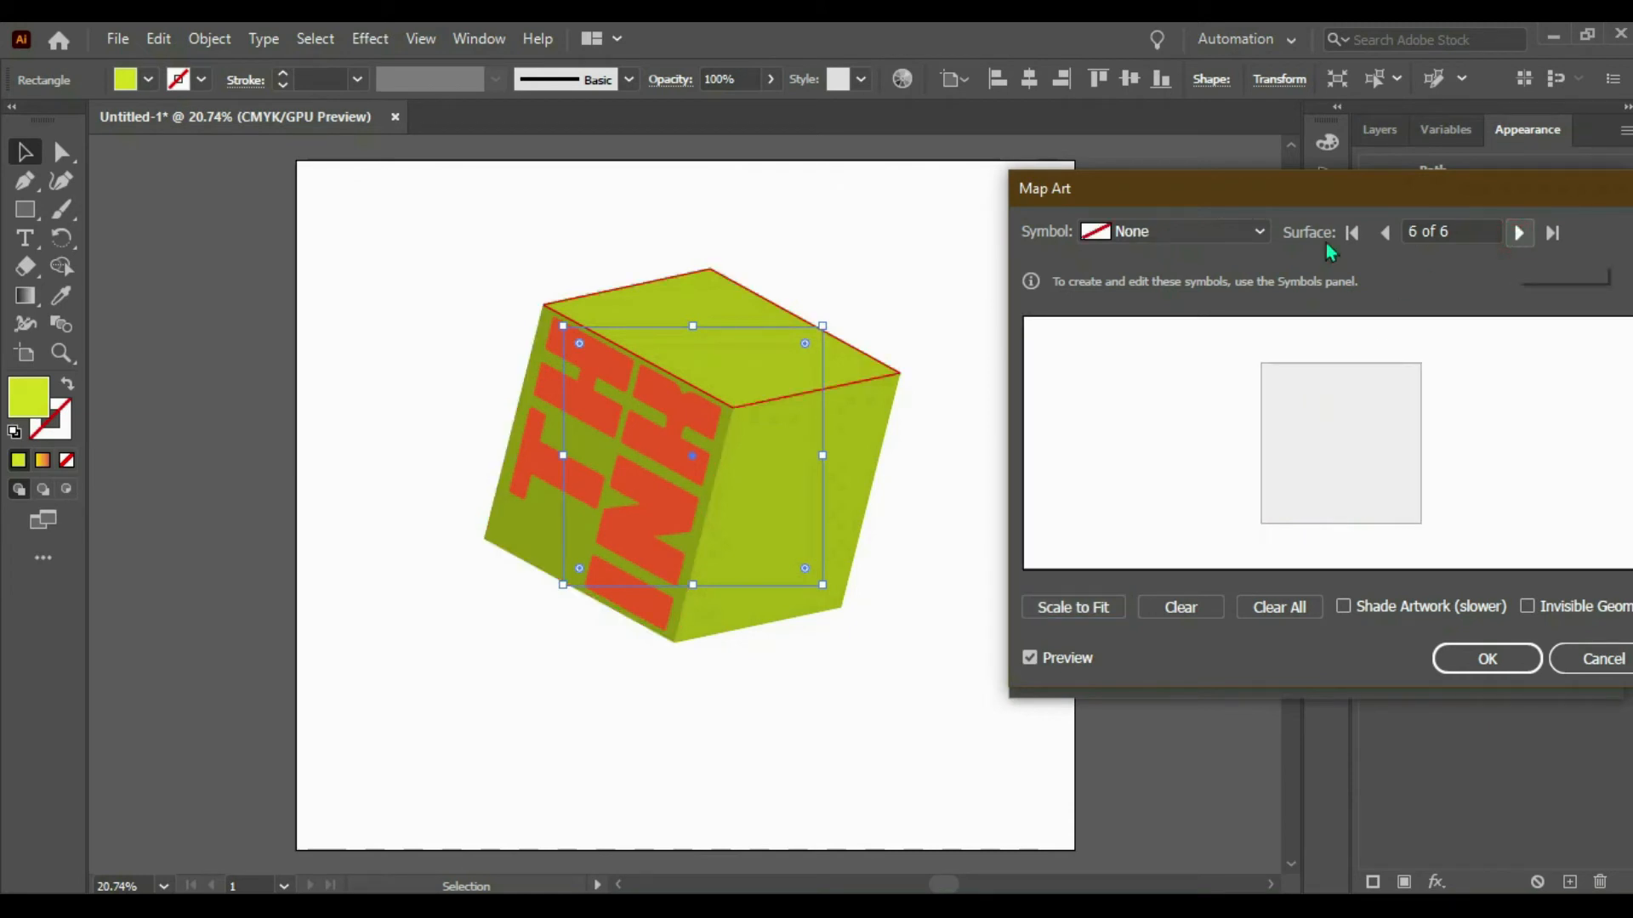
left_click(1225, 247)
left_click(1188, 471)
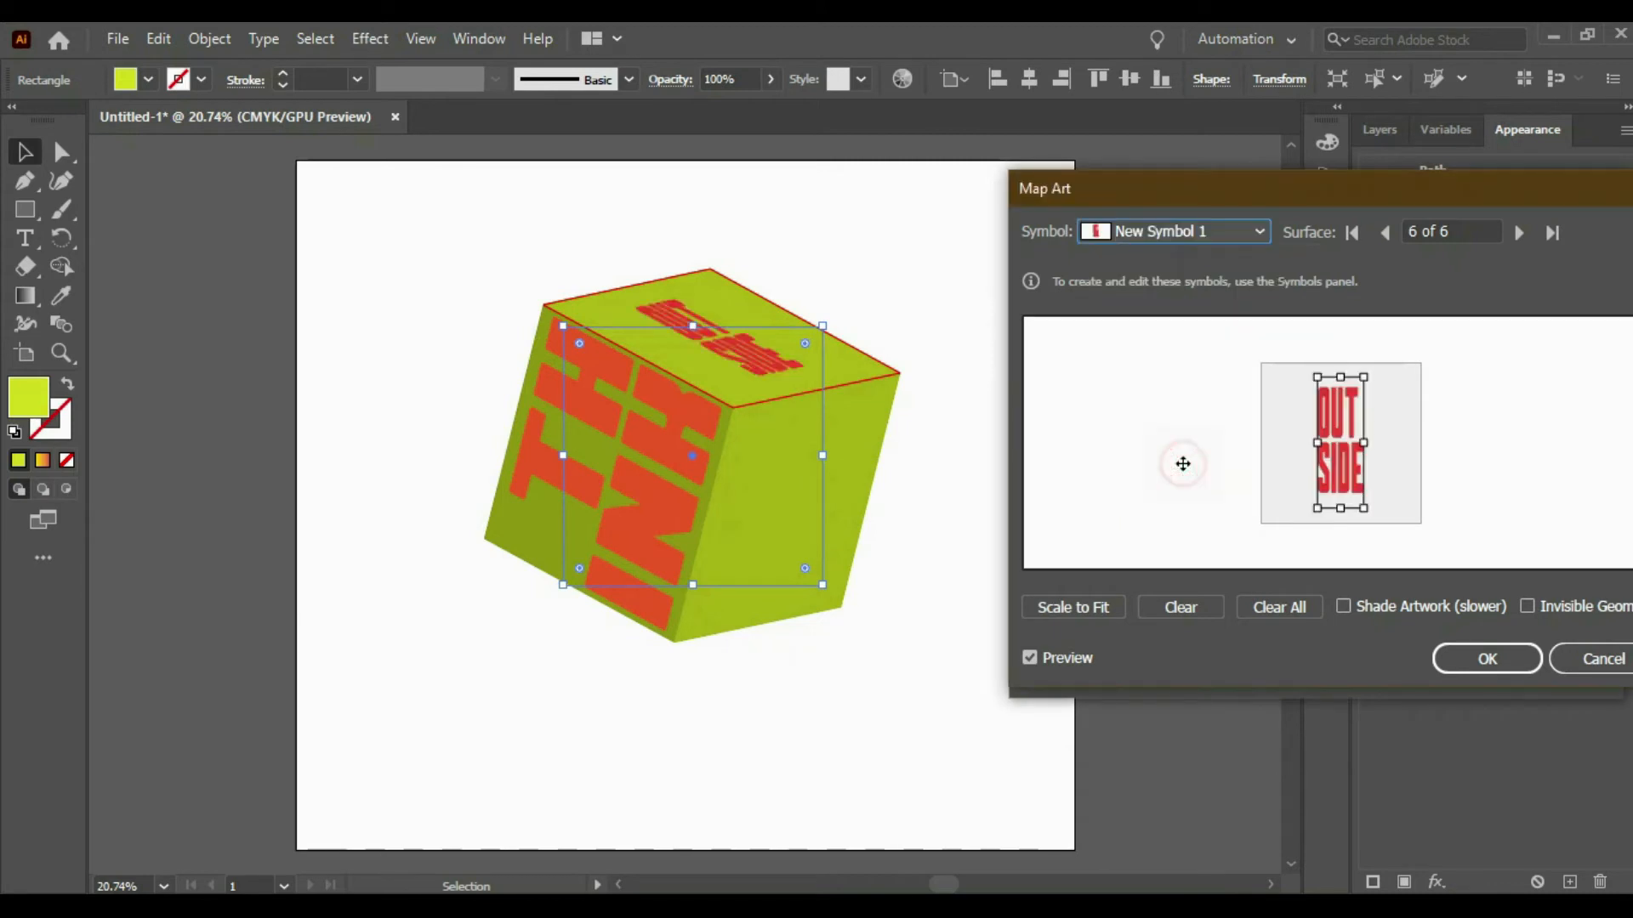
left_click(1070, 607)
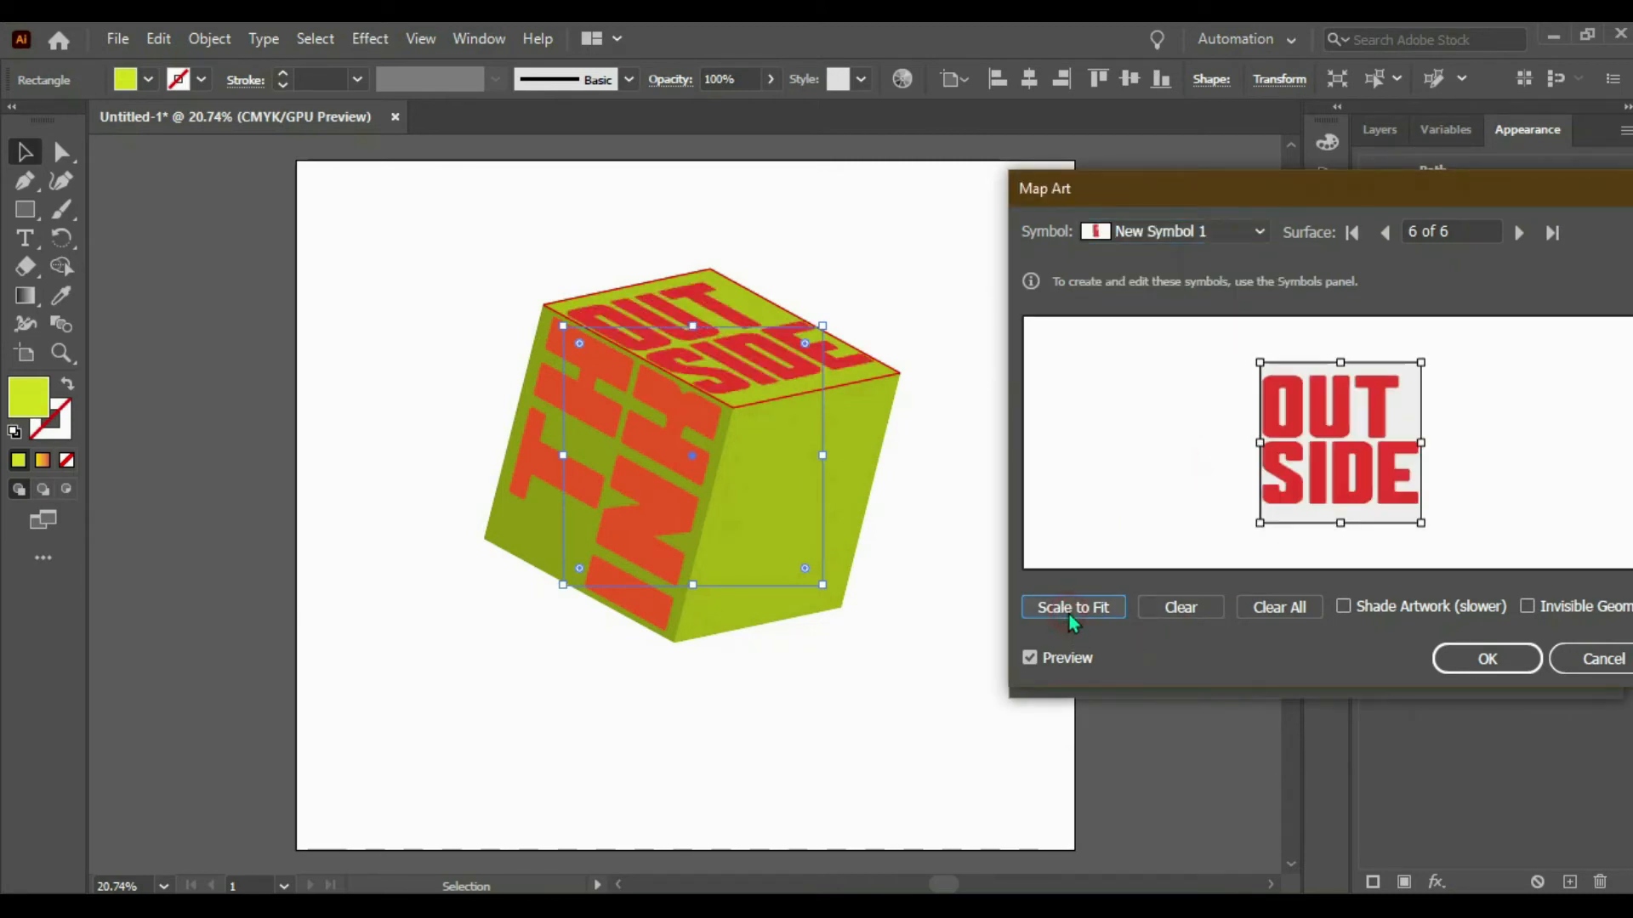
left_click_drag(1341, 525, 1341, 538)
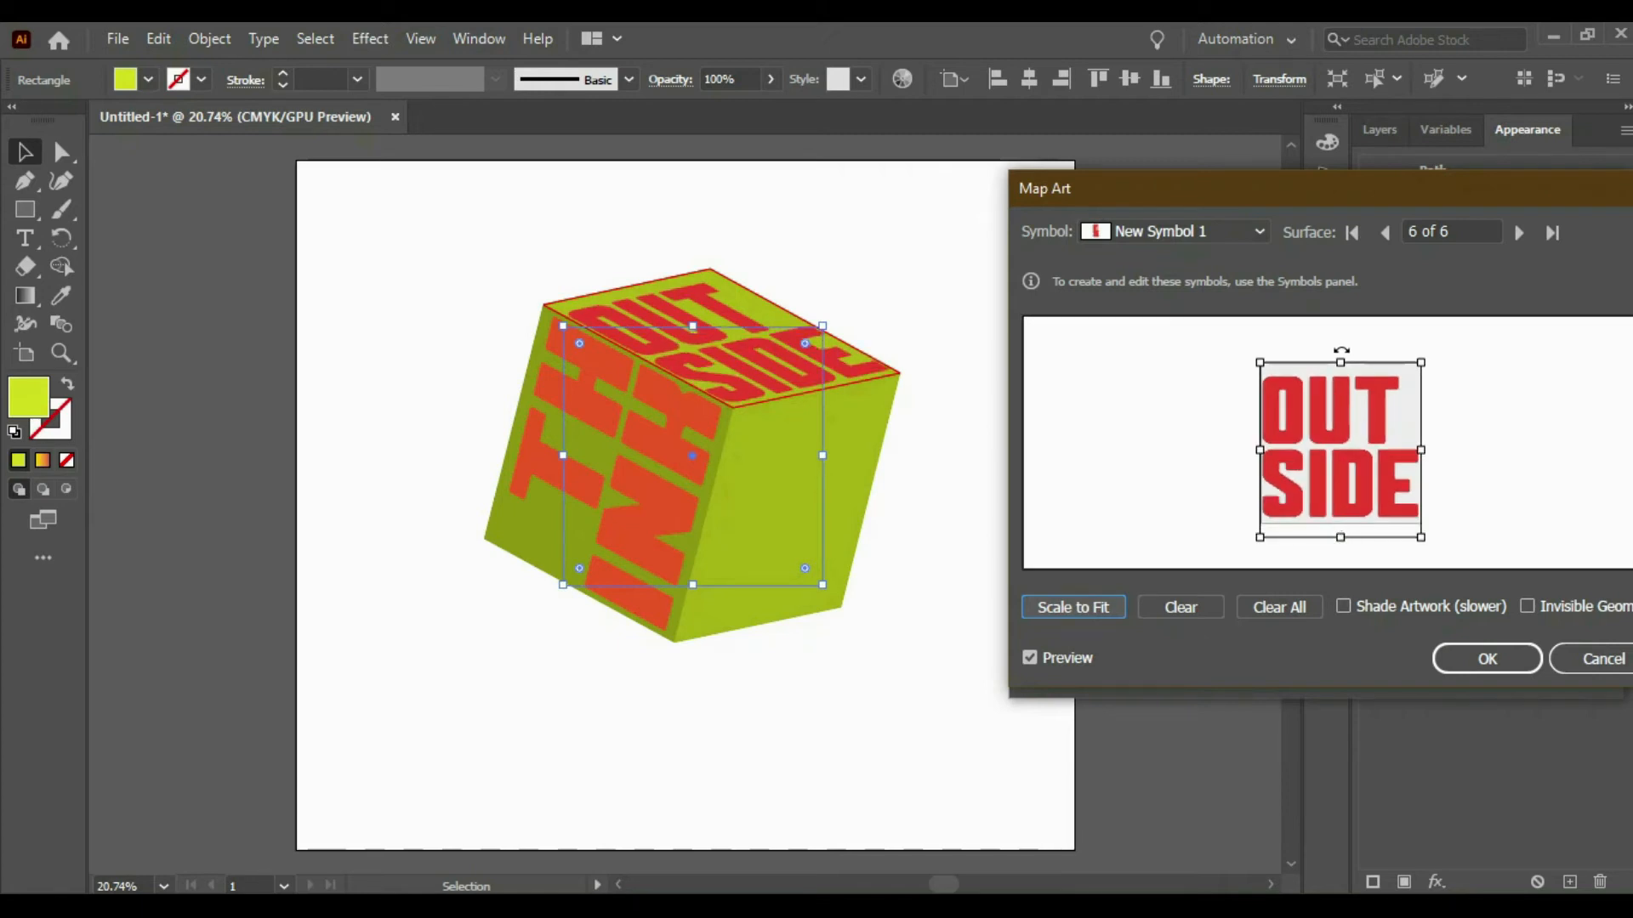
left_click_drag(1343, 364, 1338, 357)
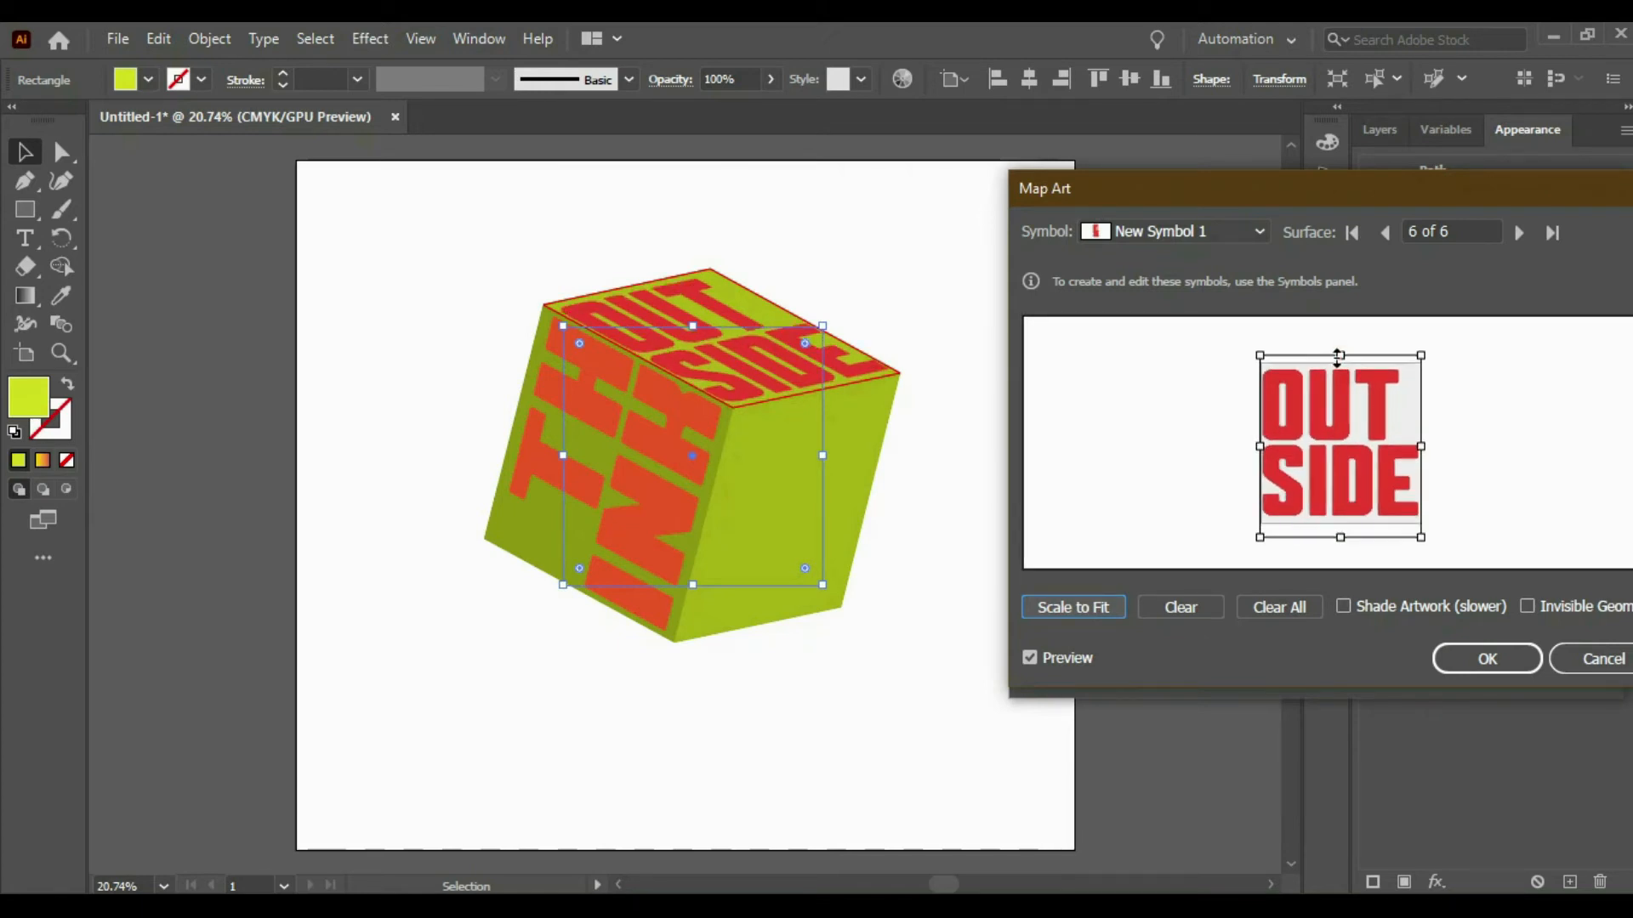
- Map THE BOX symbol (New Symbol 2) onto surface 1, scale it to fit, and stretch it slightly in height
left_click(1529, 247)
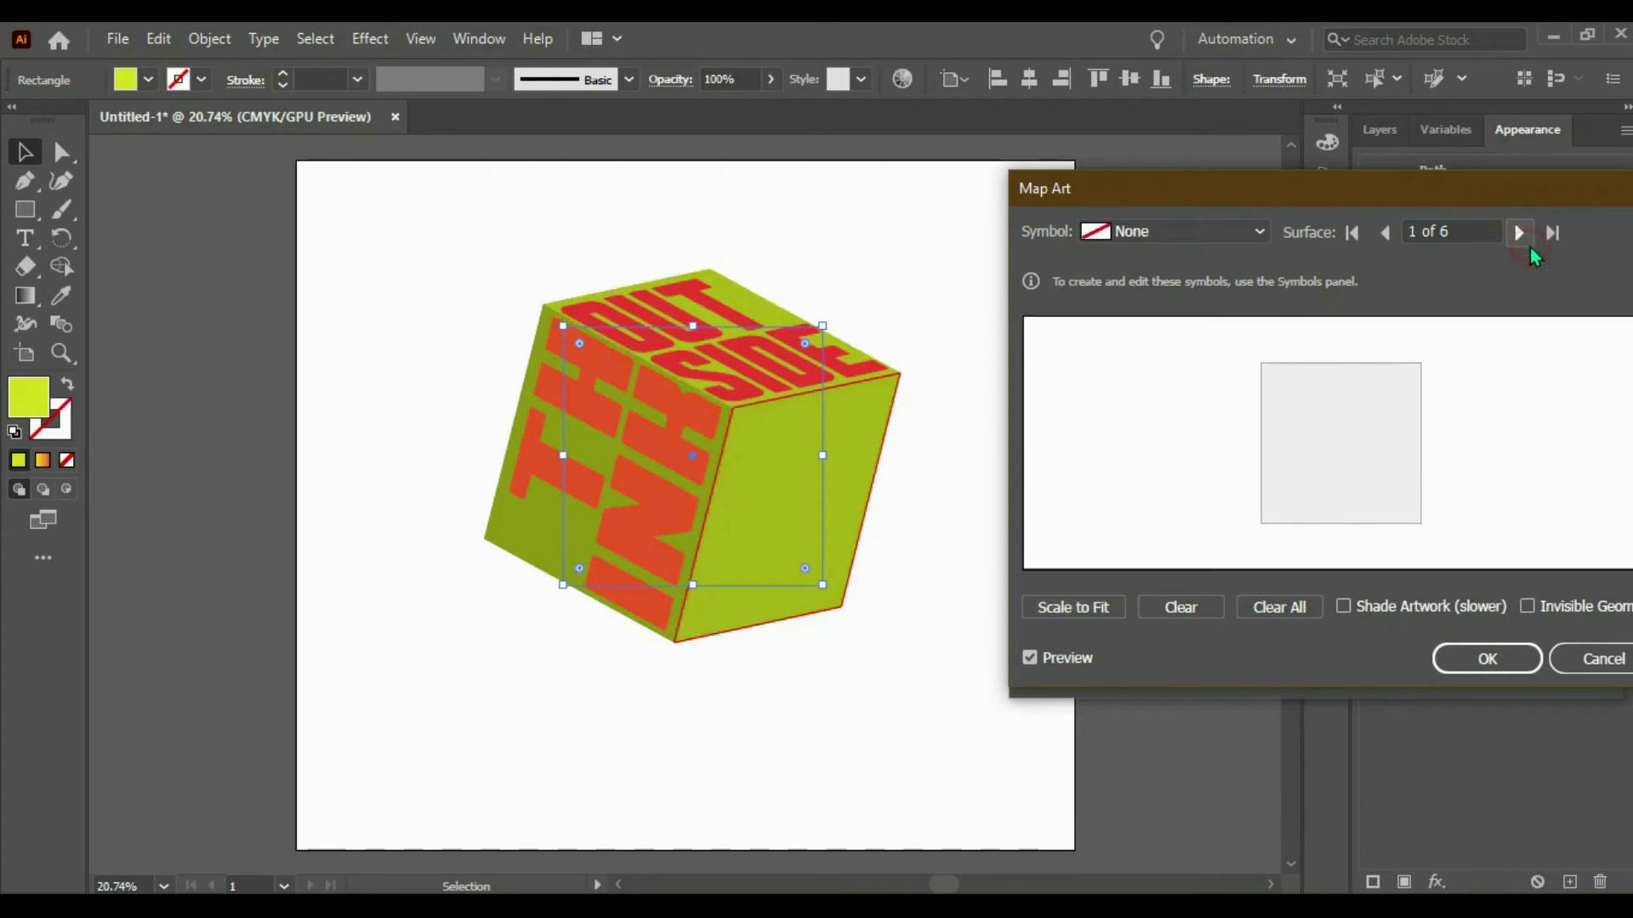
left_click(1204, 231)
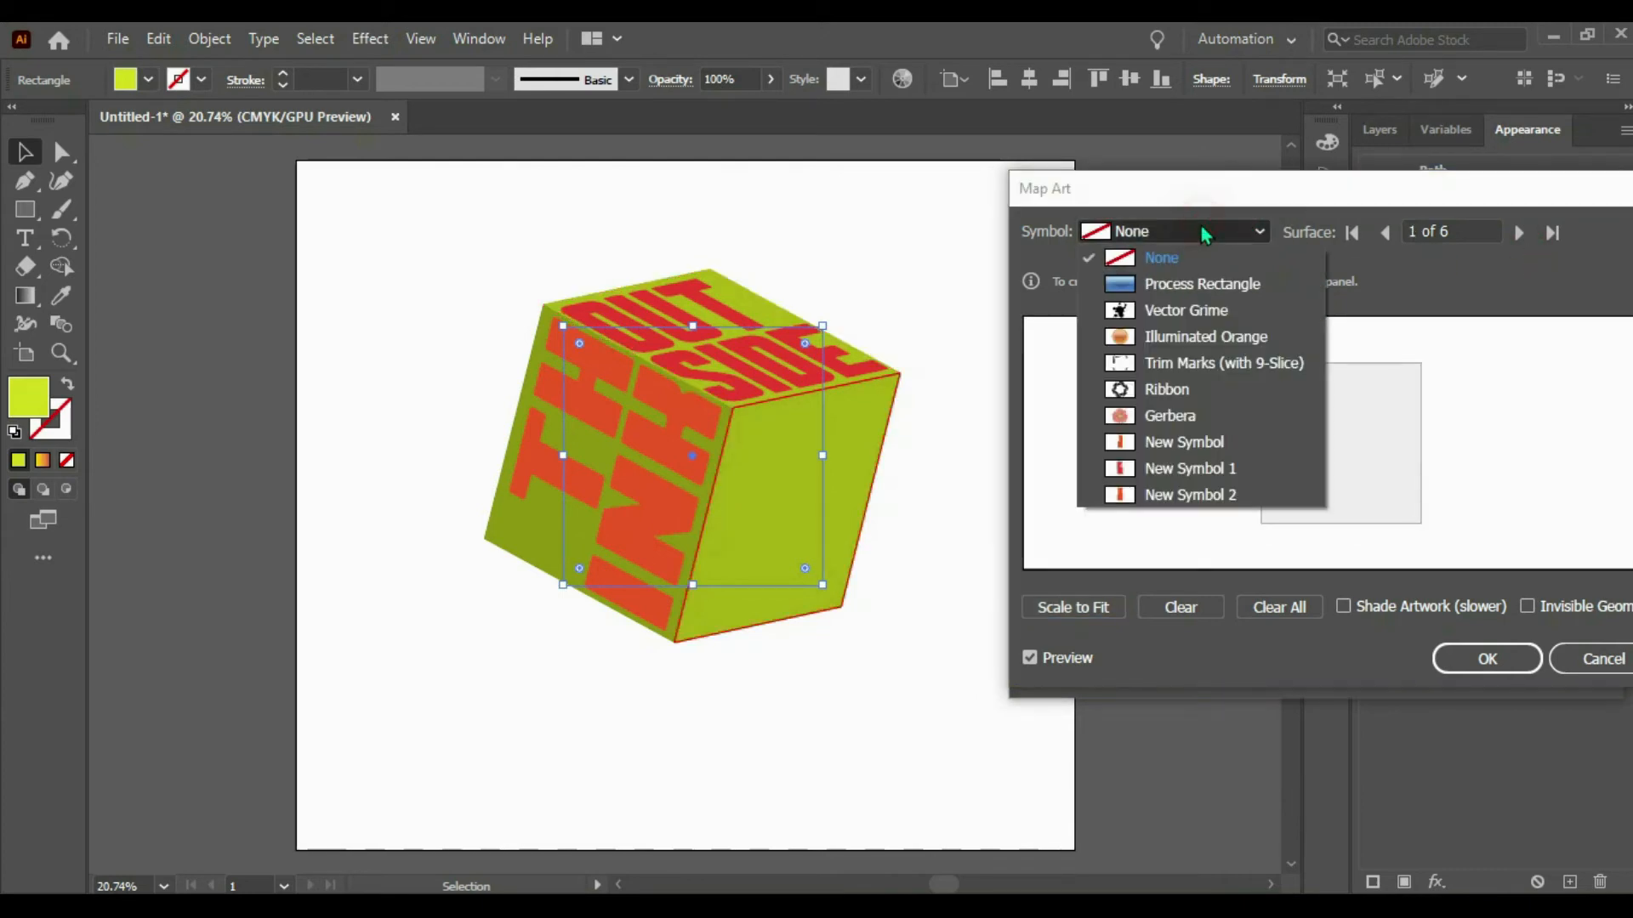
left_click(1191, 493)
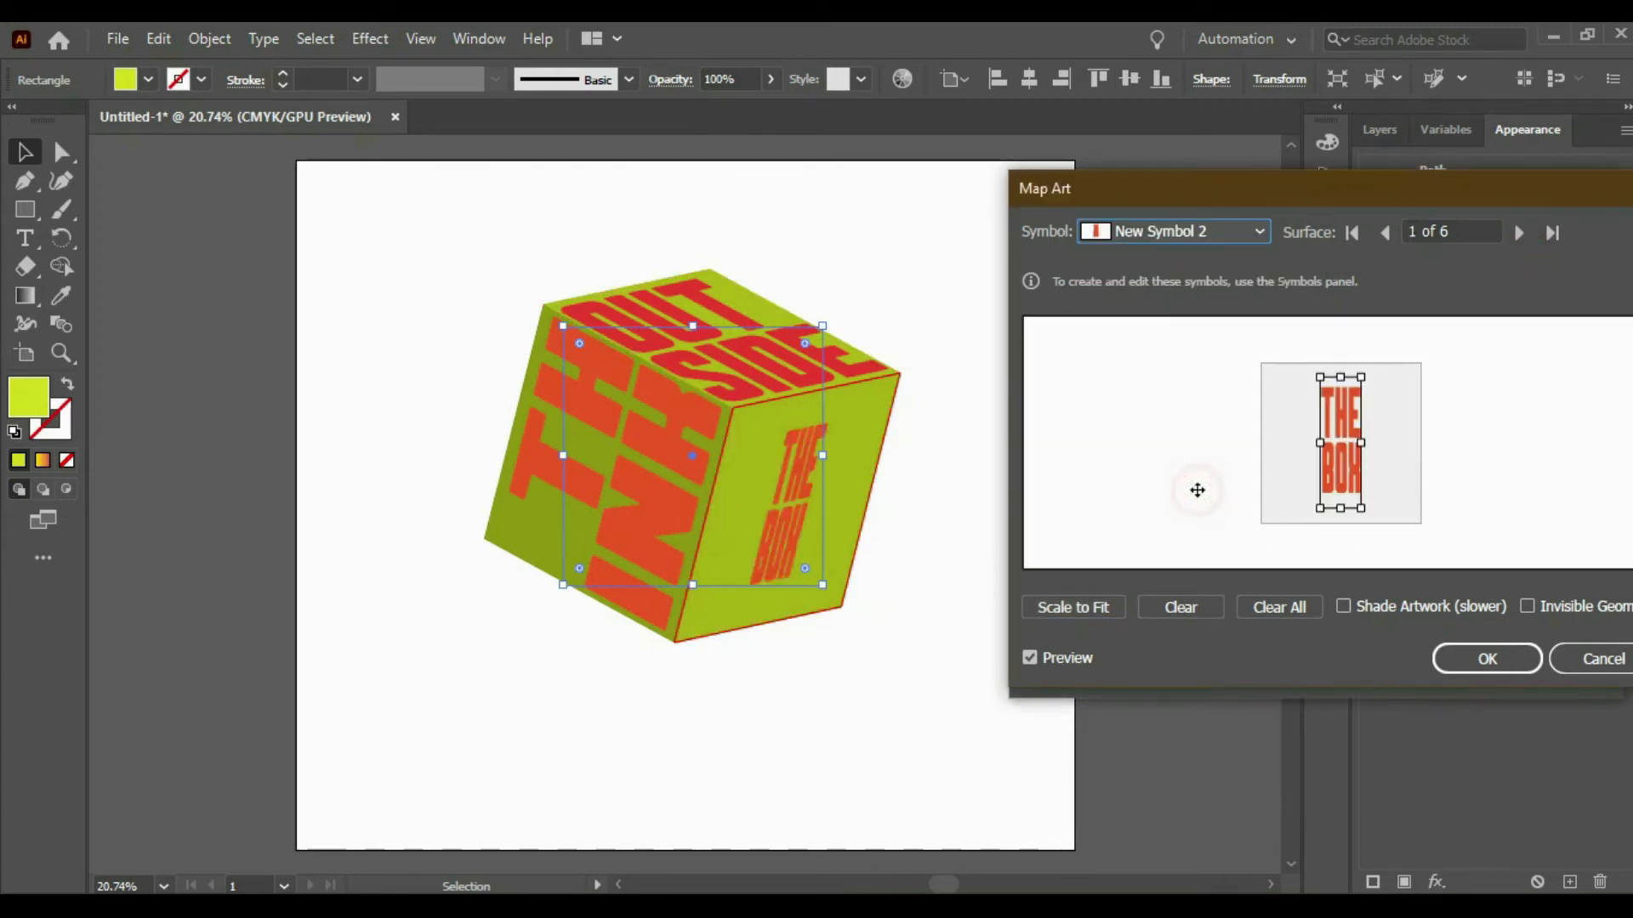
left_click(1084, 607)
left_click_drag(1341, 523, 1342, 544)
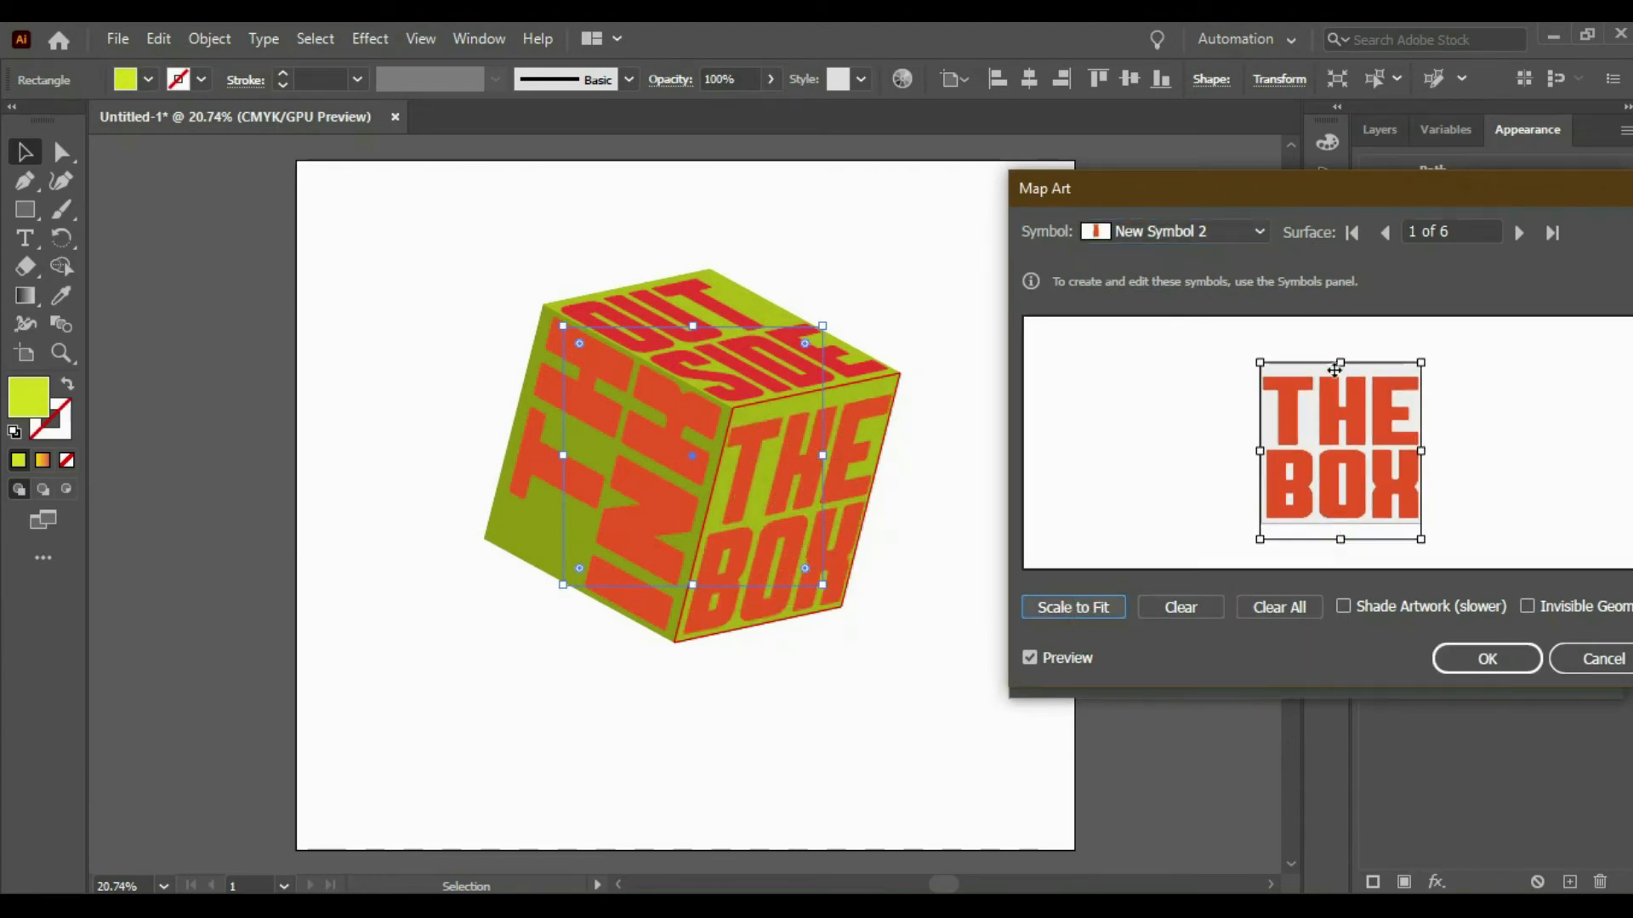
left_click_drag(1341, 363, 1341, 353)
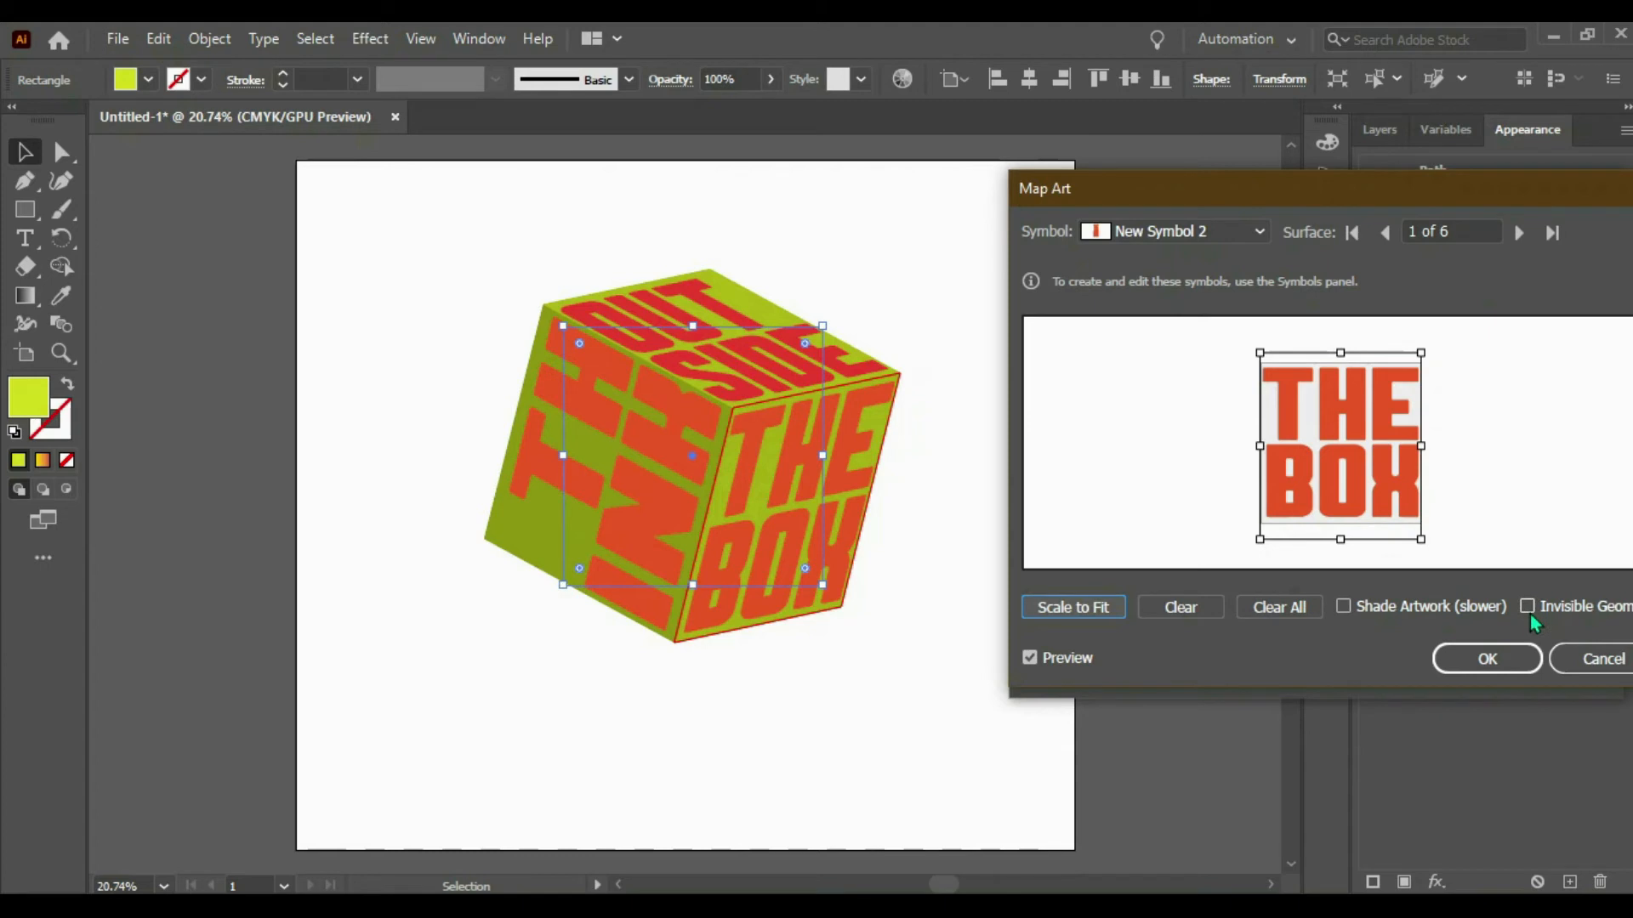
- Make the cube's geometry invisible so only the mapped lettering shows, and apply the mapped art and 3D effect
left_click_drag(1385, 200, 1289, 197)
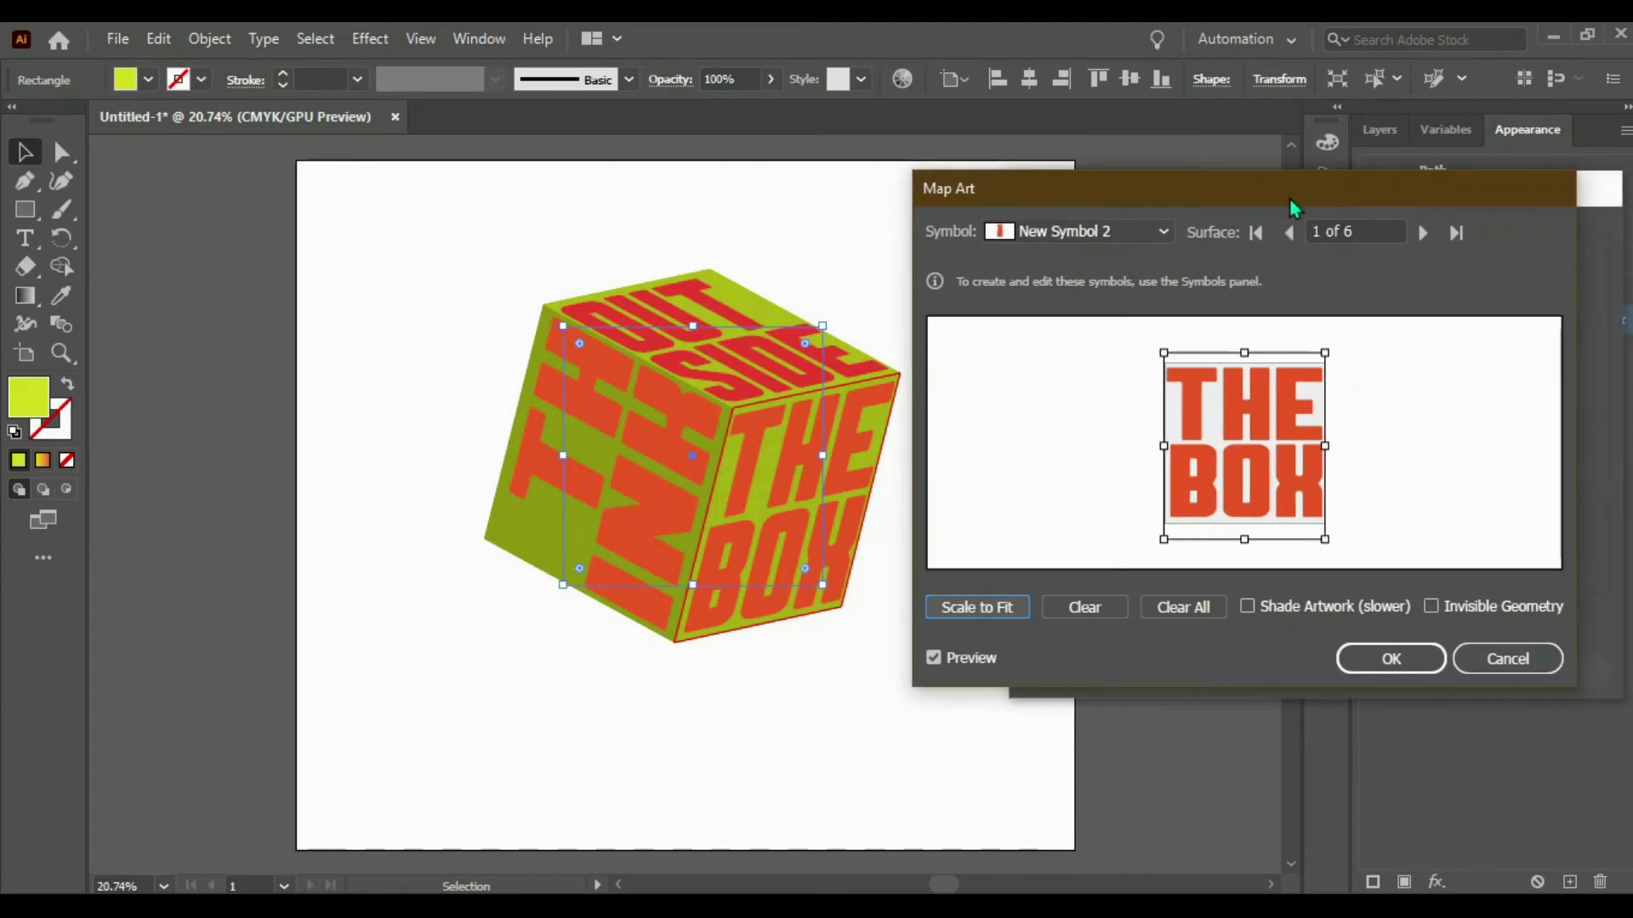
left_click(1431, 607)
left_click(1390, 663)
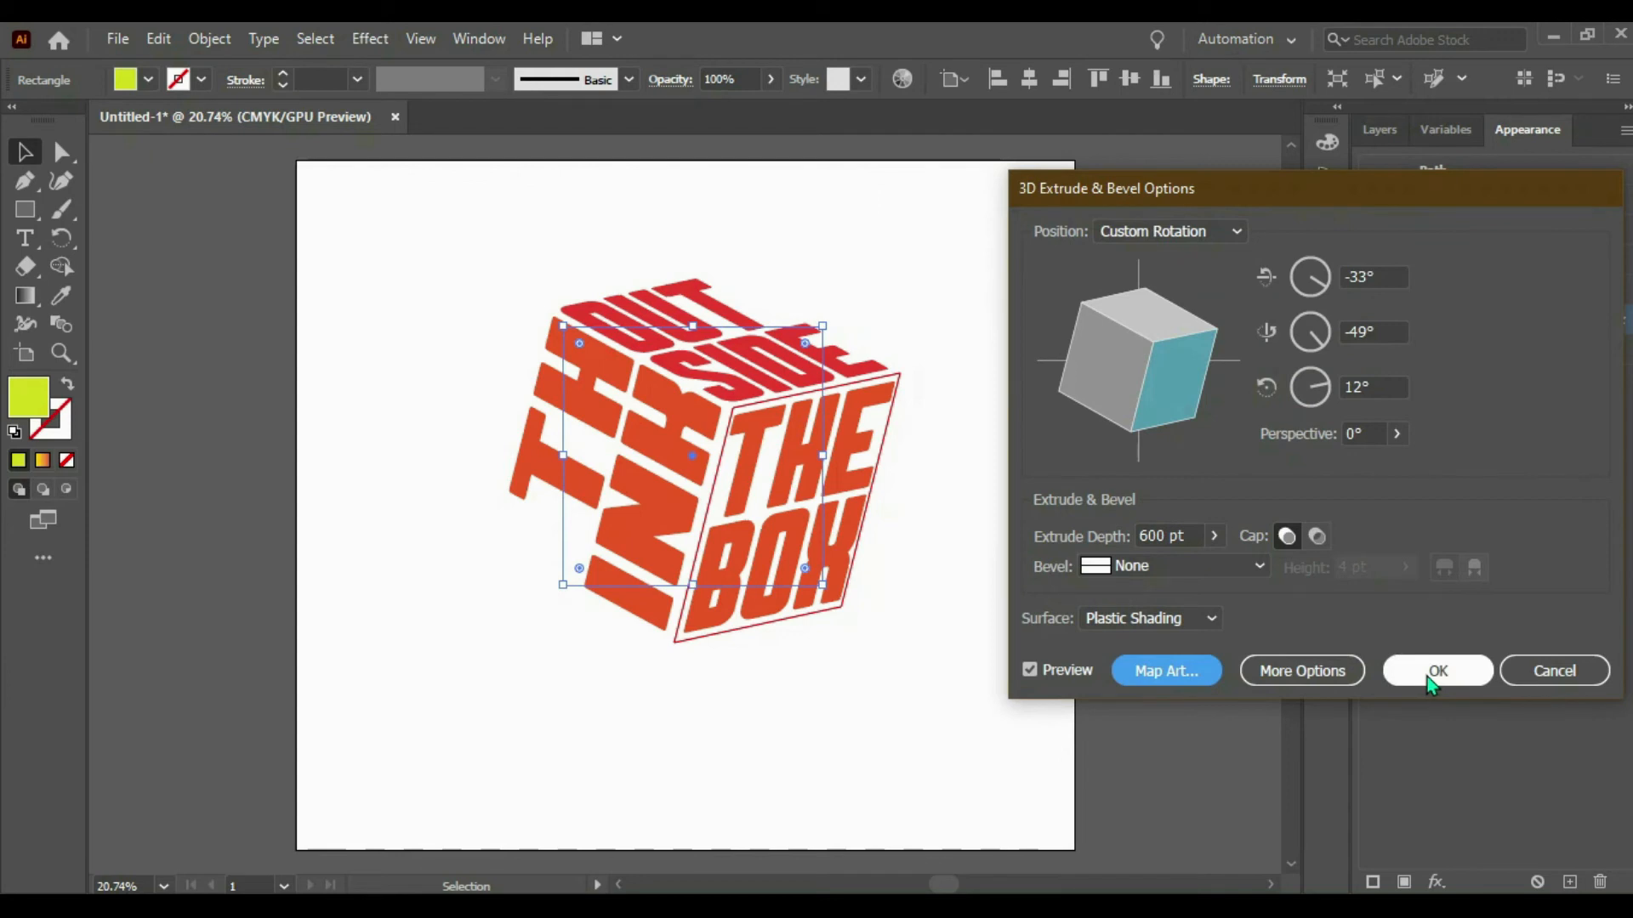
left_click(1436, 673)
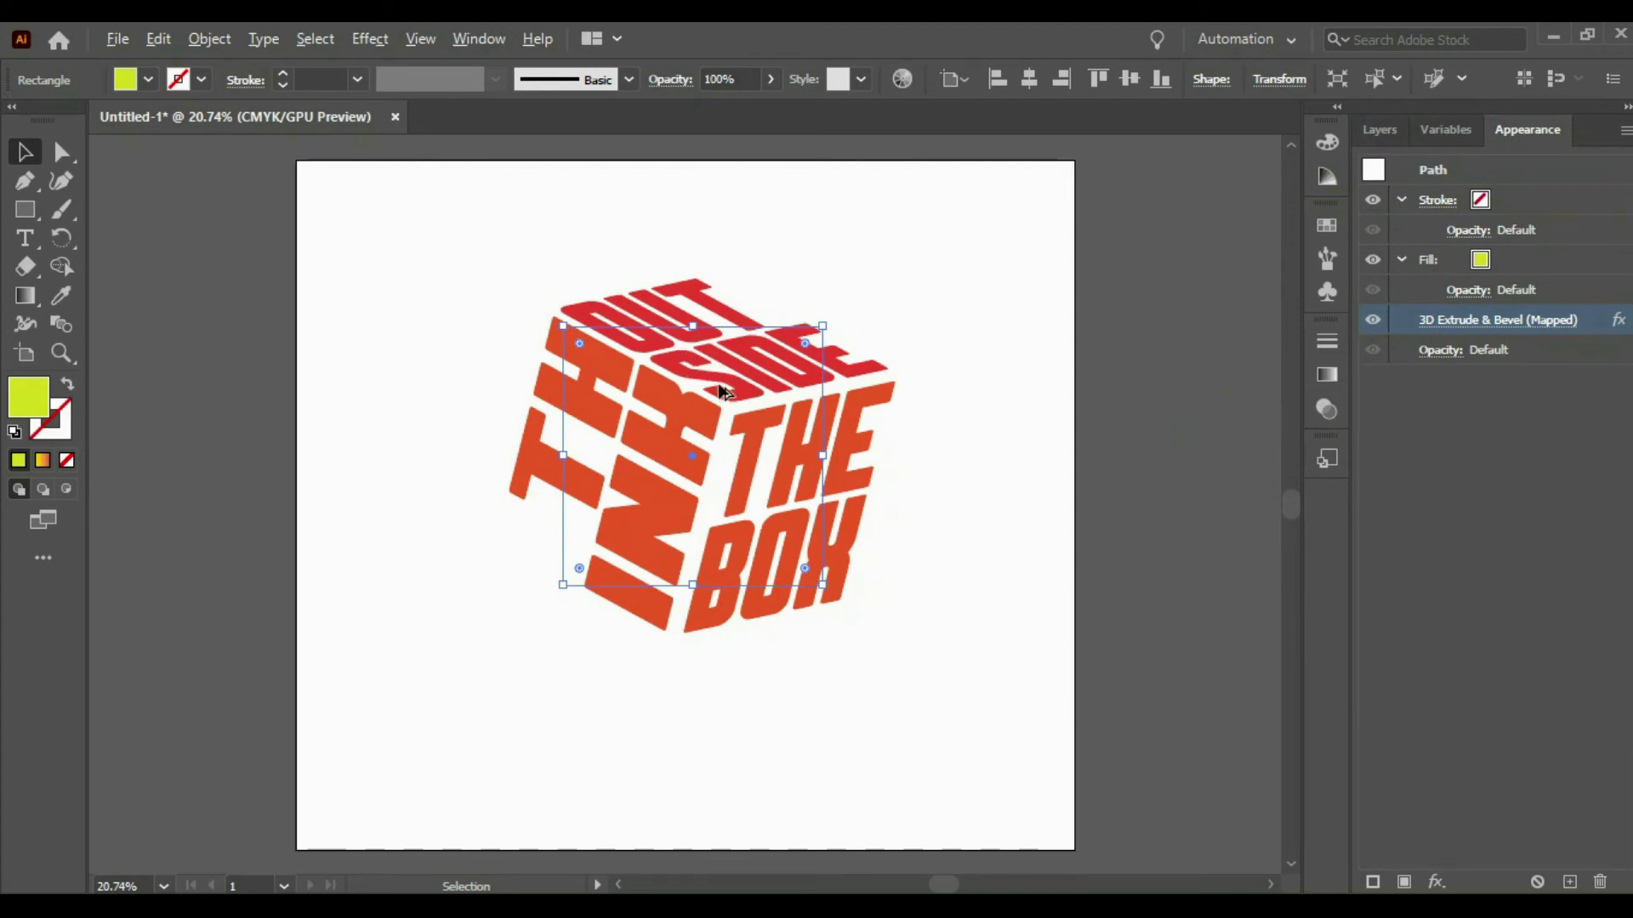
- Duplicate the lettered cube, shrink the copy slightly, and park it beyond the artboard's upper right edge
left_click_drag(719, 391, 1063, 303)
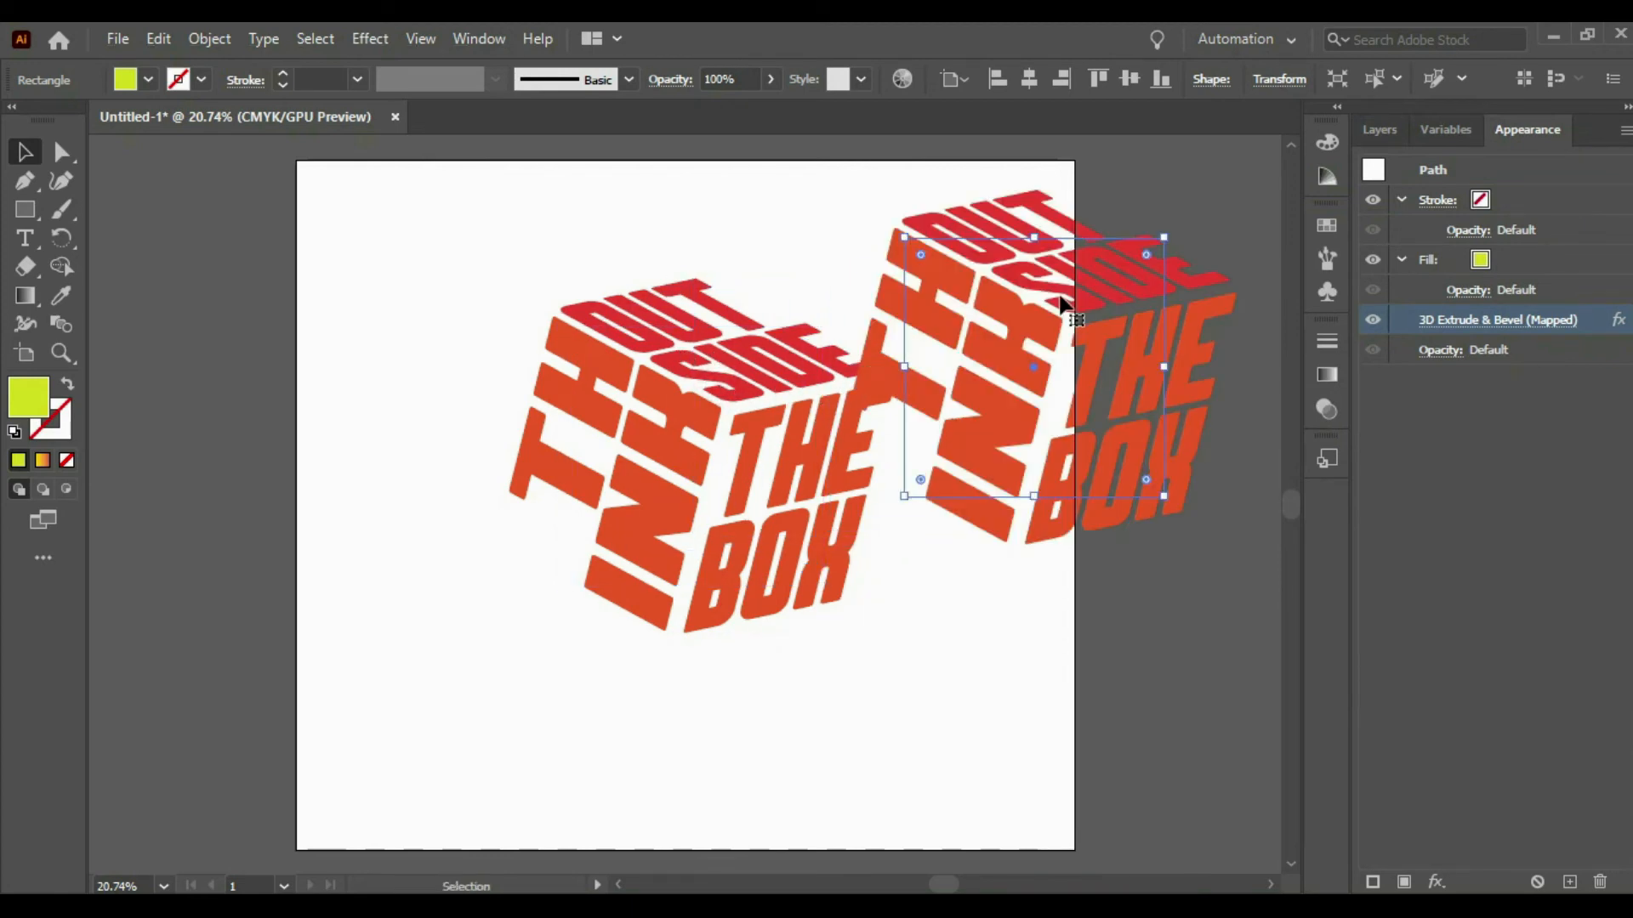
left_click_drag(1167, 238, 1069, 298)
left_click_drag(1017, 362, 1212, 268)
left_click(862, 306)
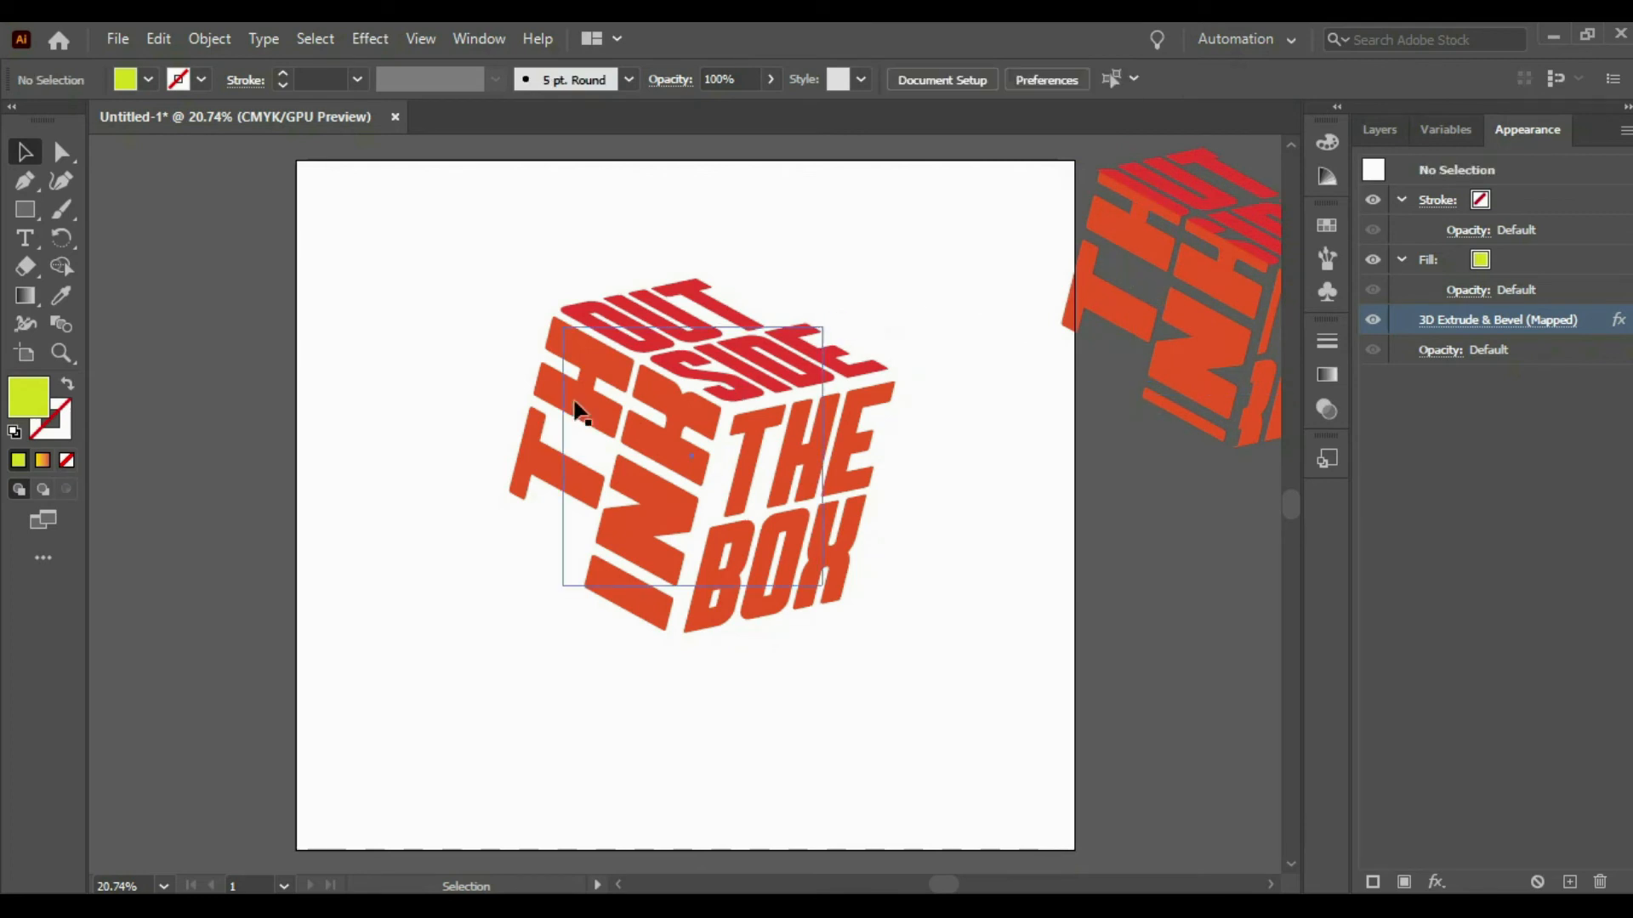
- Expand the appearance of the original lettered cube on the artboard
left_click_drag(479, 266, 869, 541)
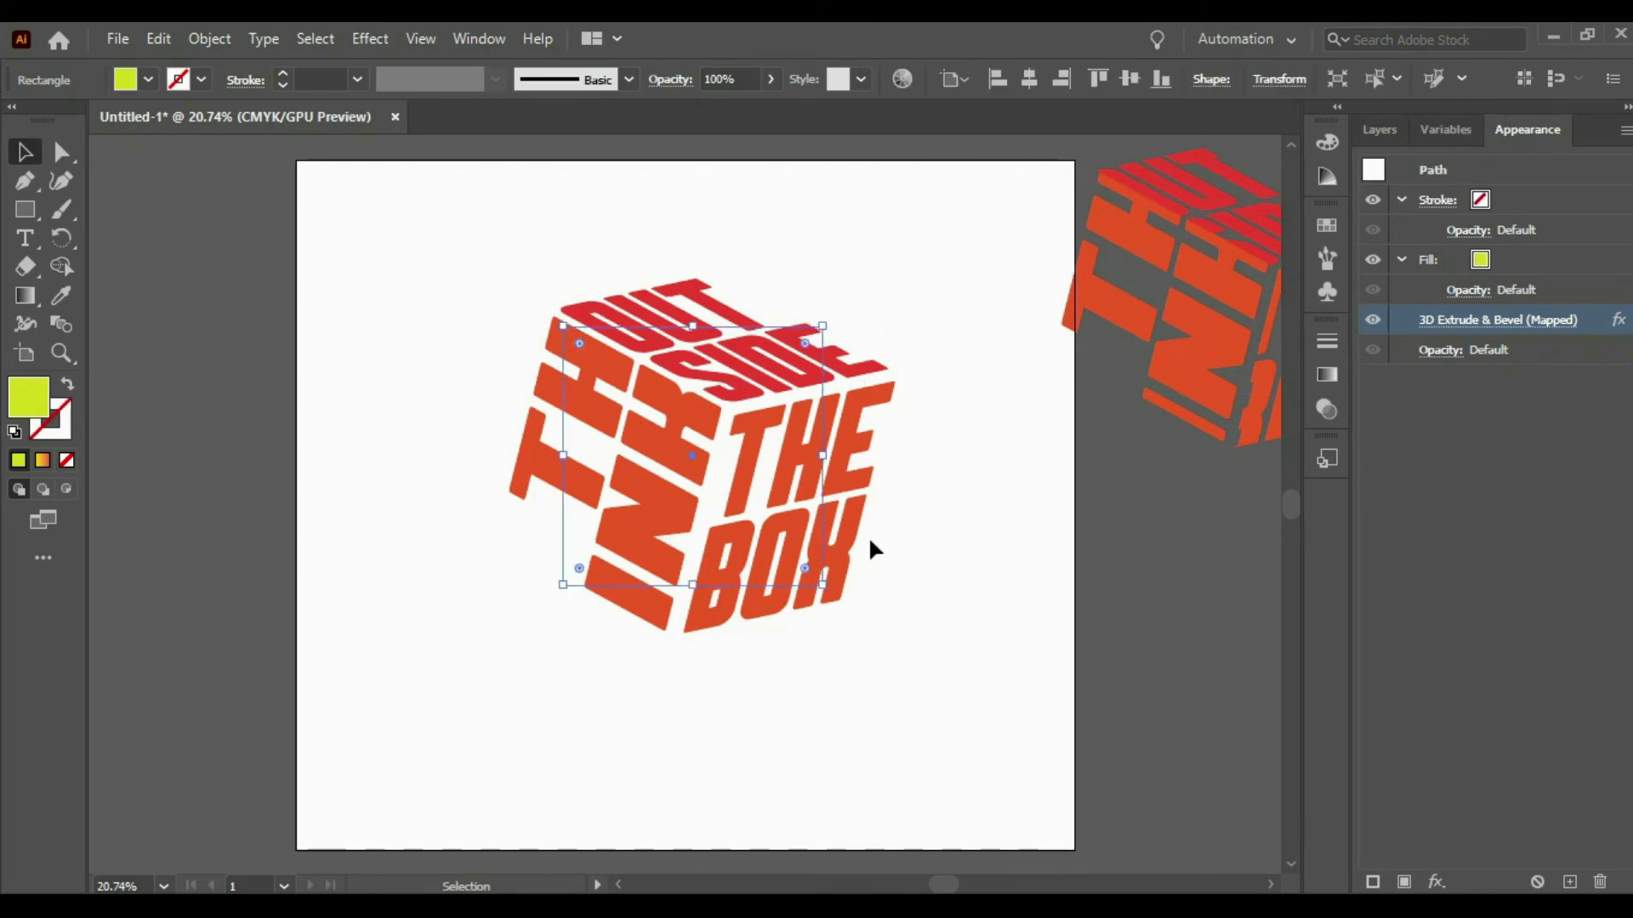
left_click(209, 39)
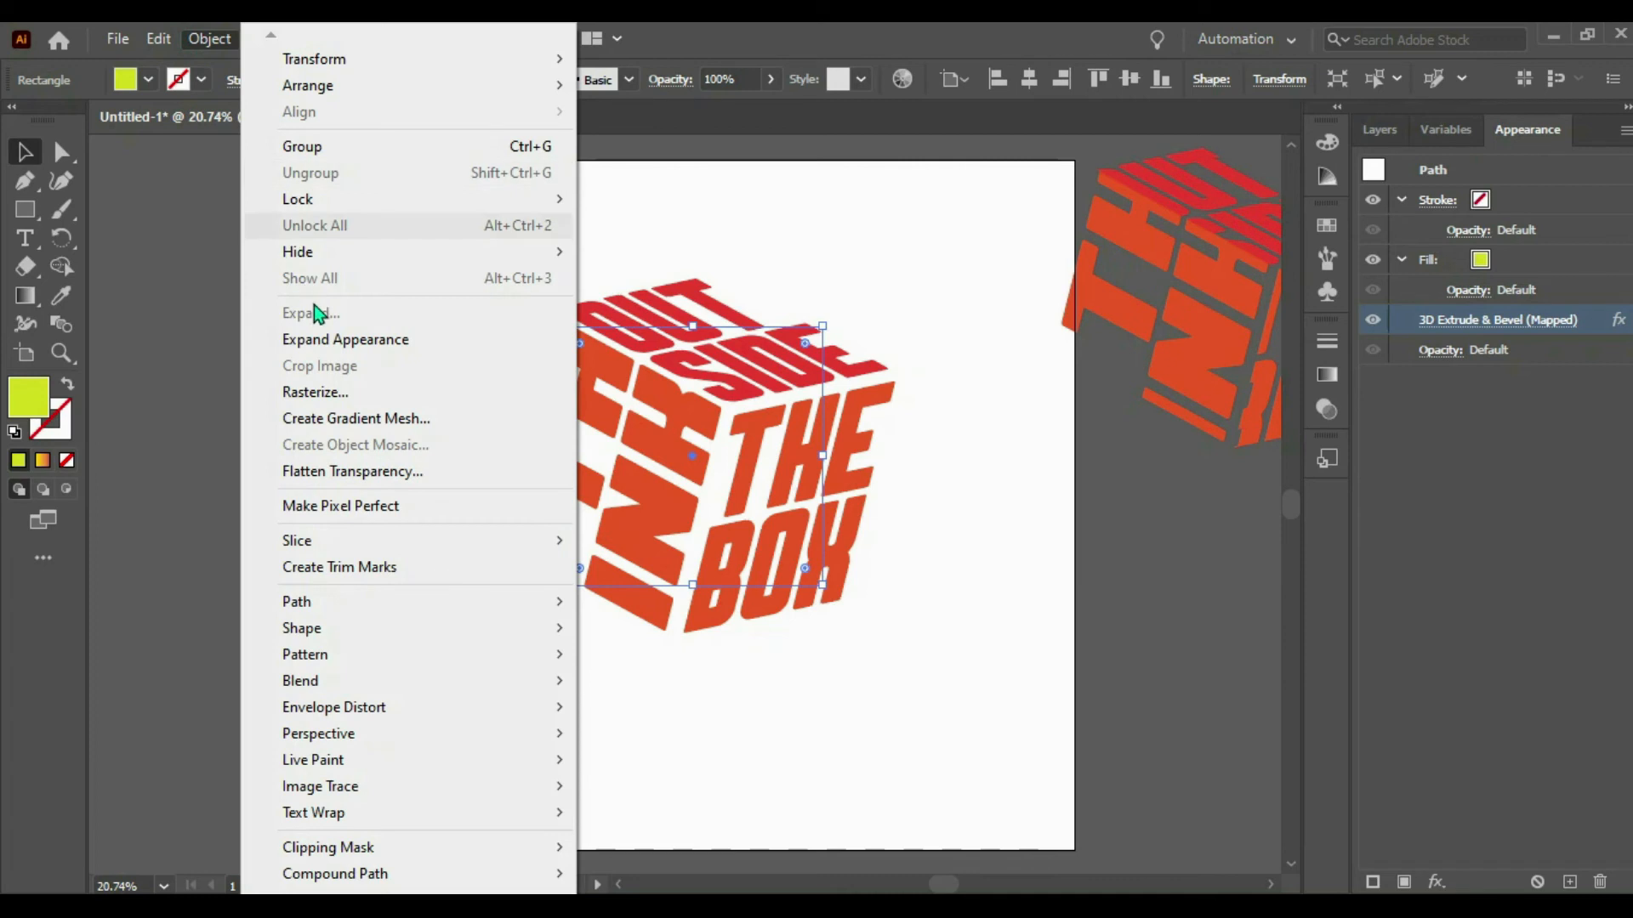
left_click(369, 340)
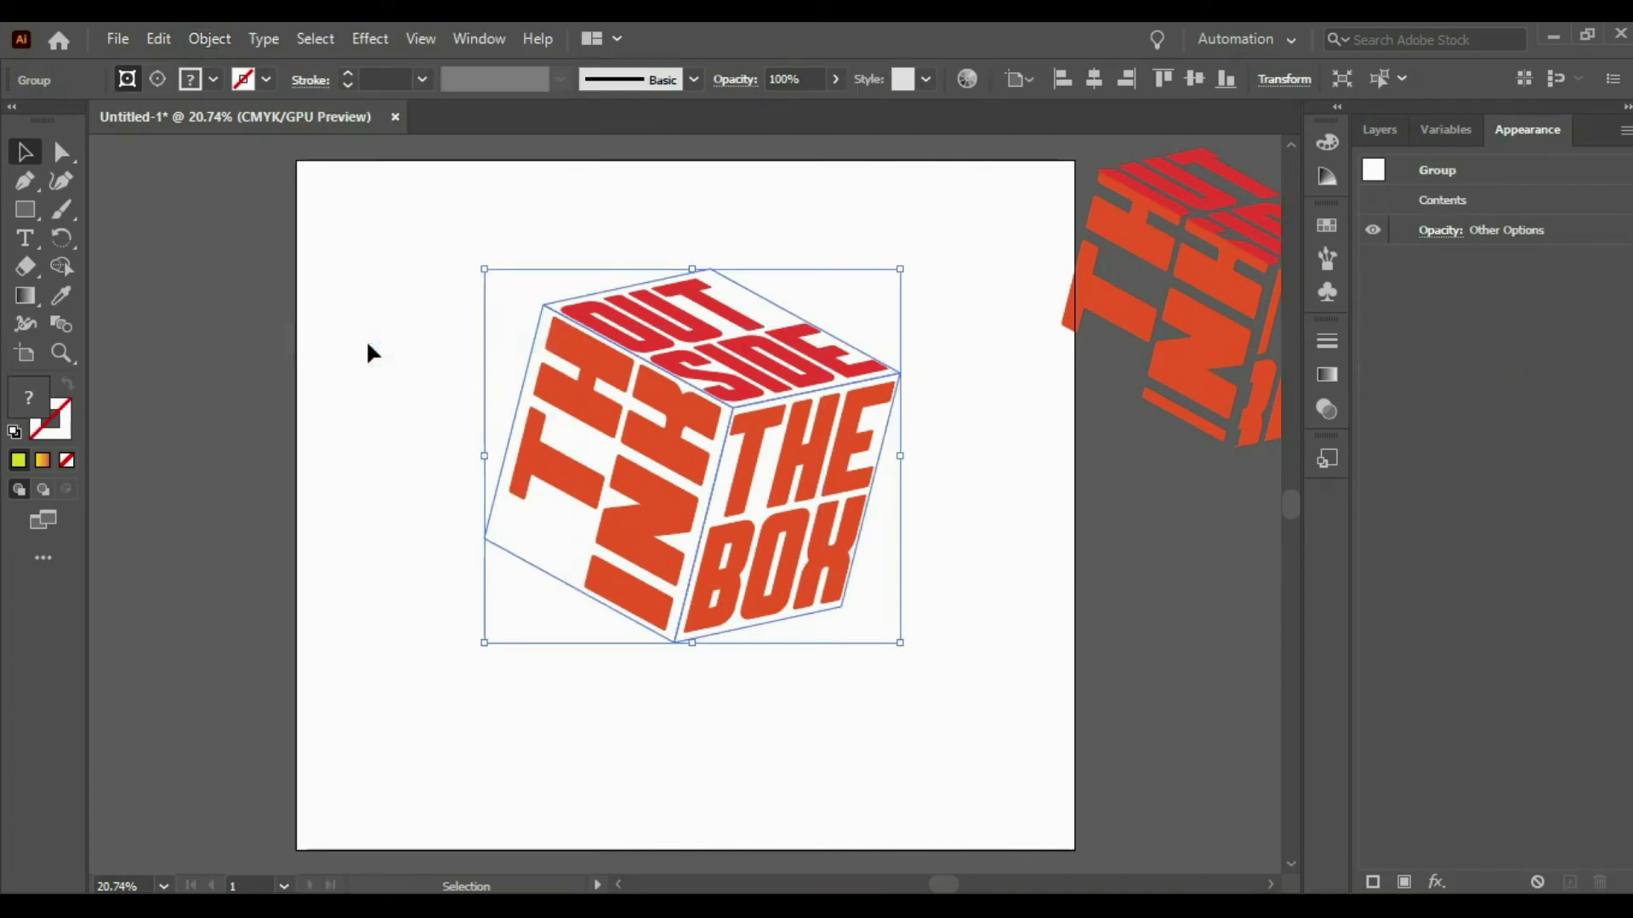
- Scale the expanded cube lettering down slightly, shift it a little to the left, and deselect it
left_click_drag(900, 270, 869, 307)
left_click(918, 419)
left_click_drag(757, 485, 747, 484)
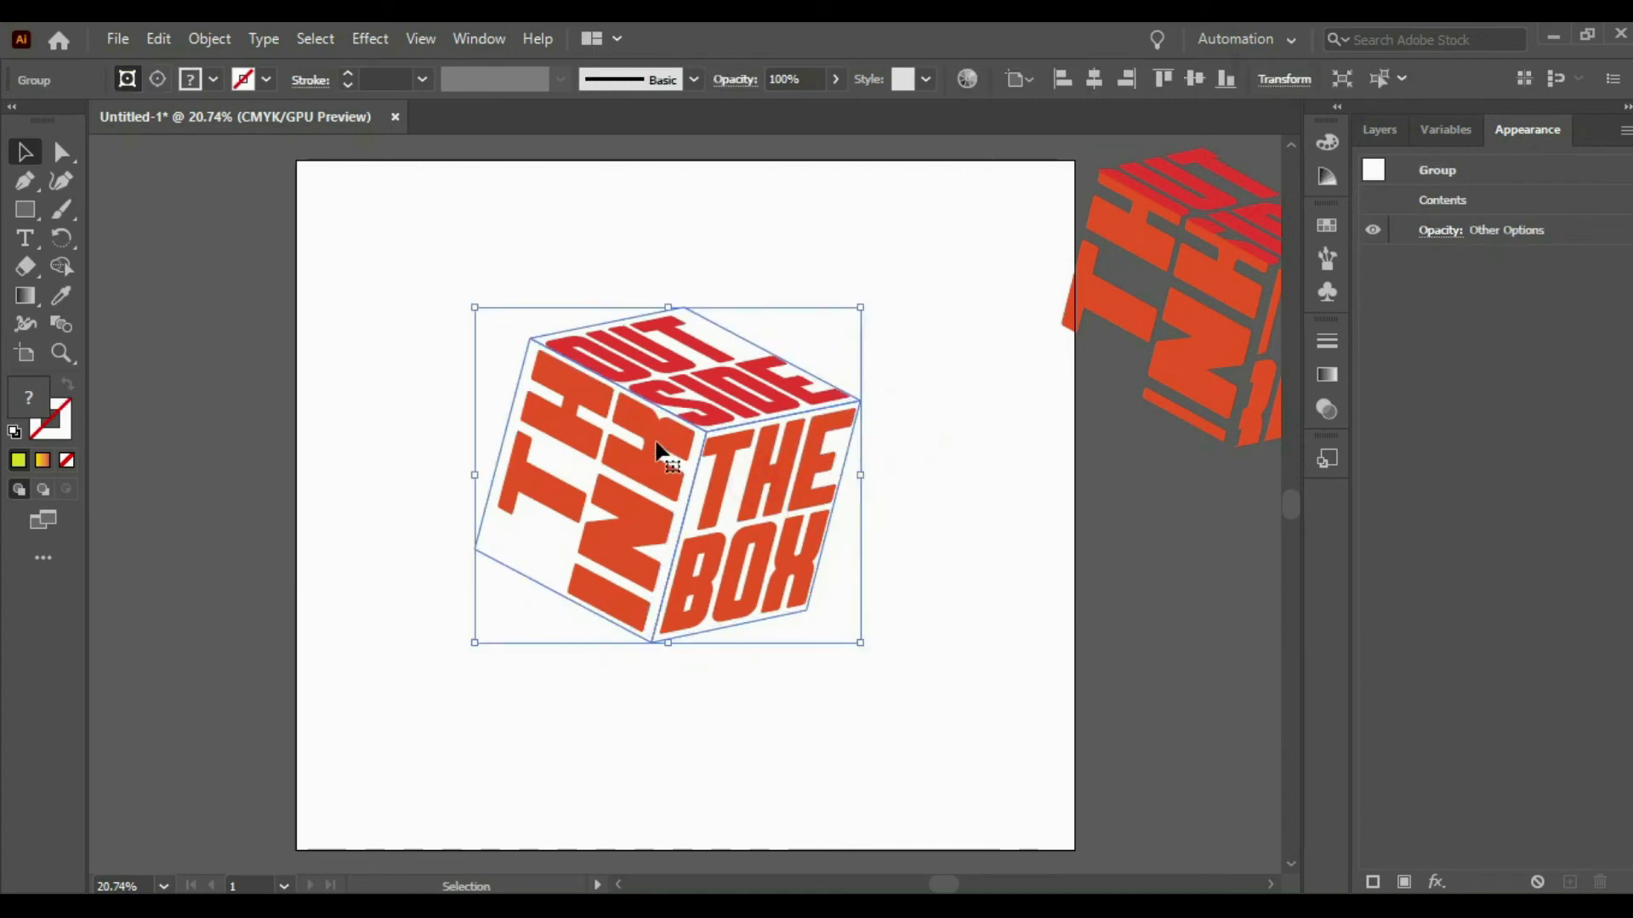
left_click(779, 242)
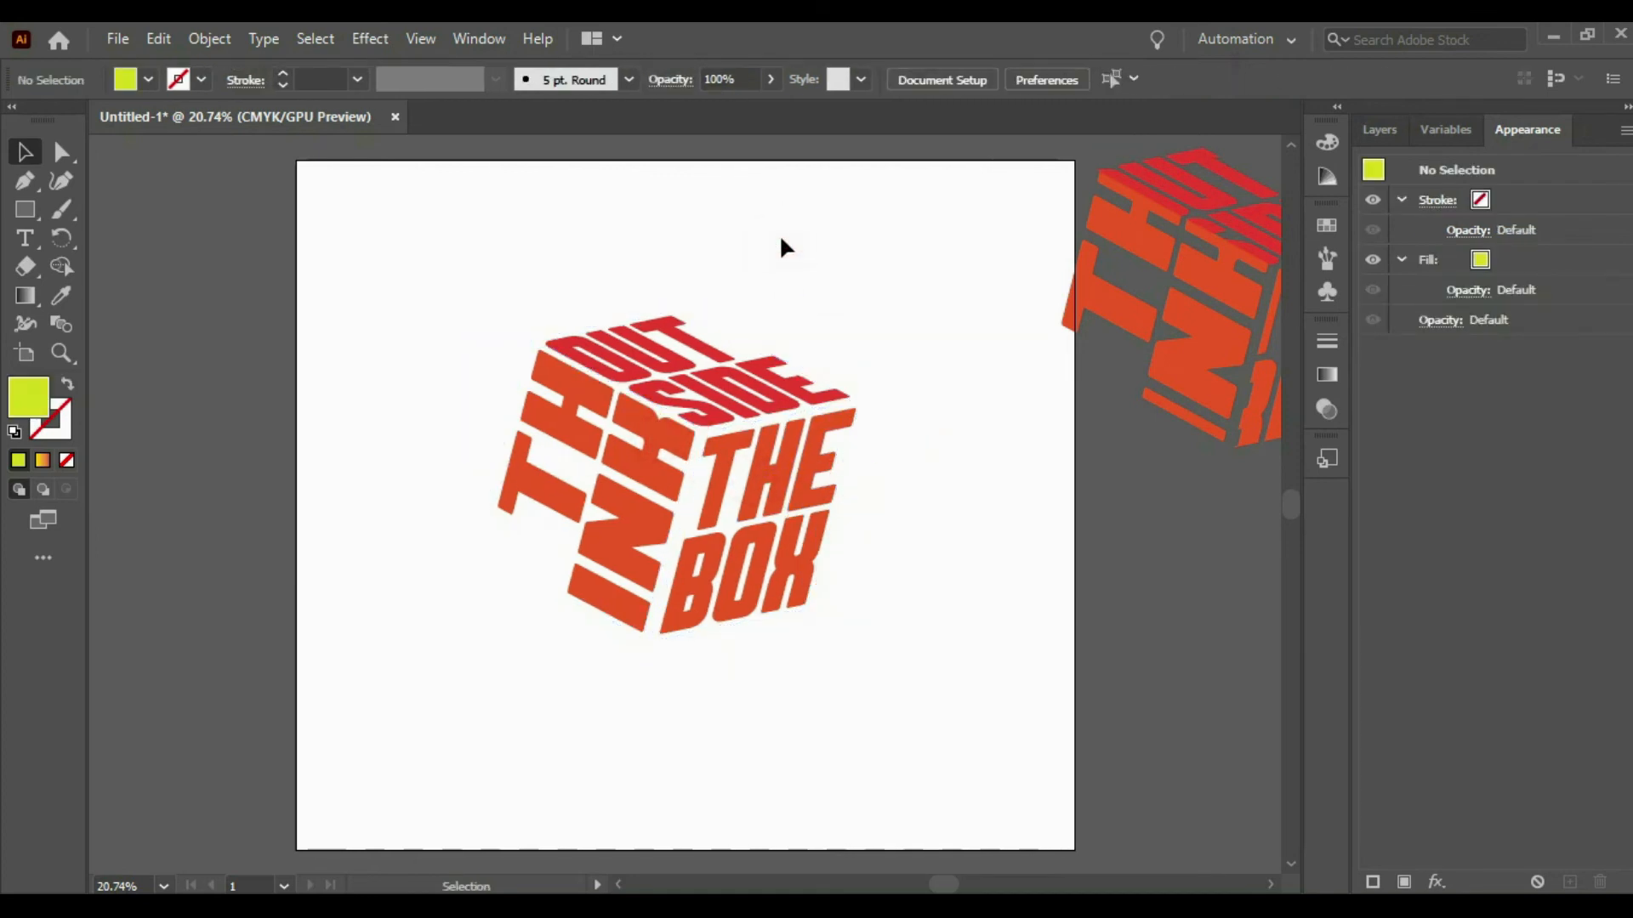
- Ungroup the expanded cube lettering on the artboard repeatedly to separate its faces
left_click(703, 374)
right_click(704, 416)
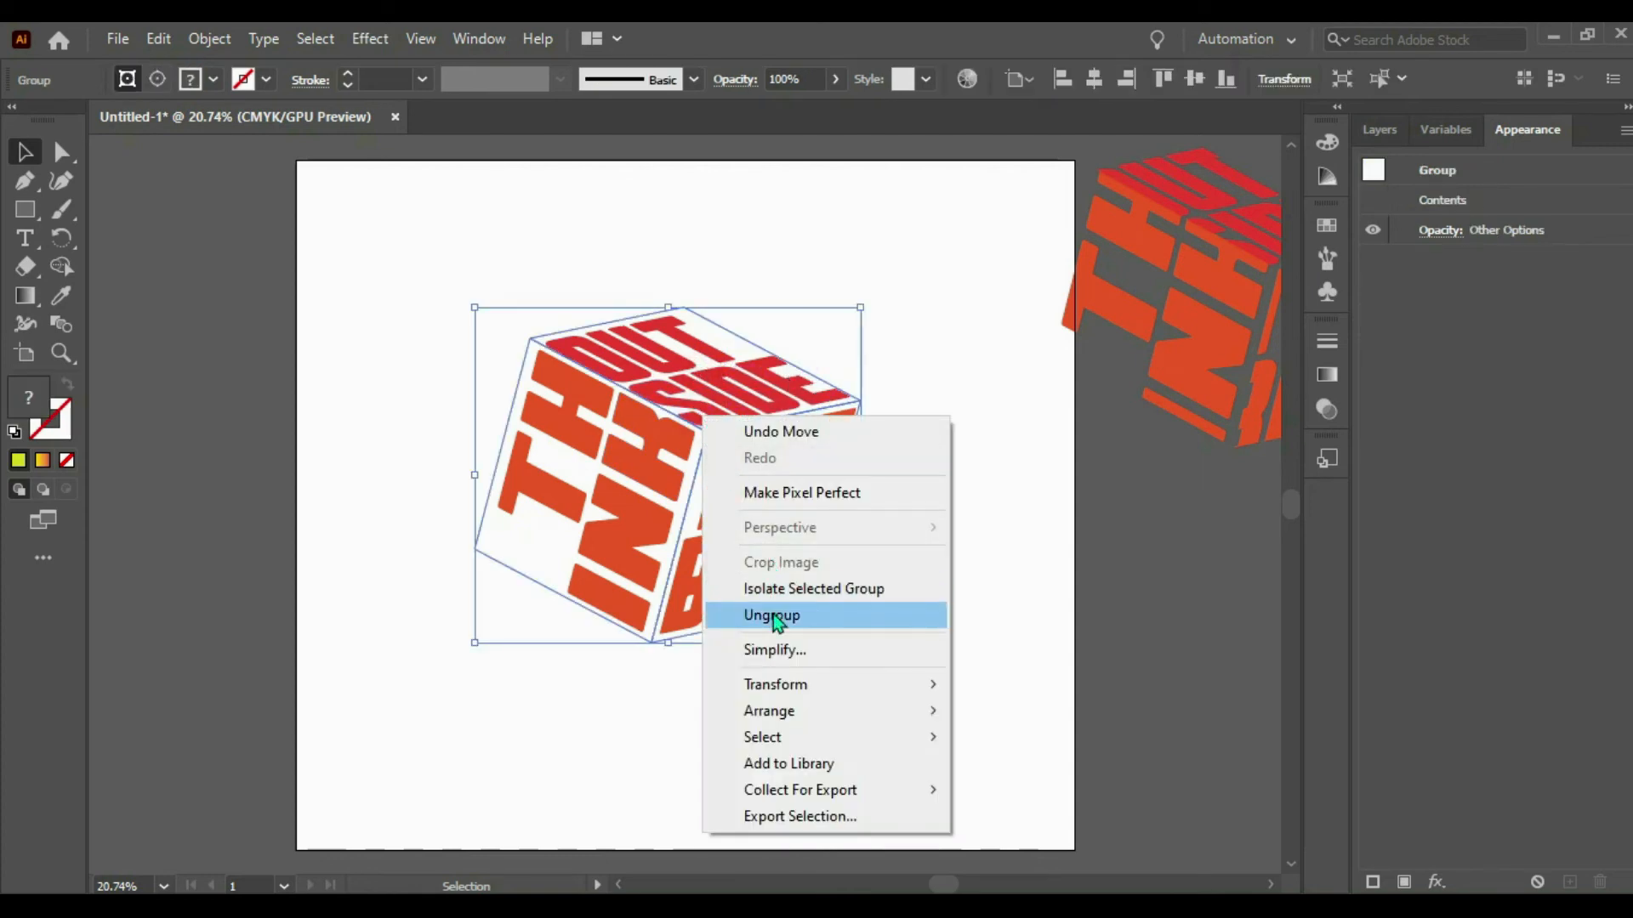
left_click(773, 614)
right_click(707, 432)
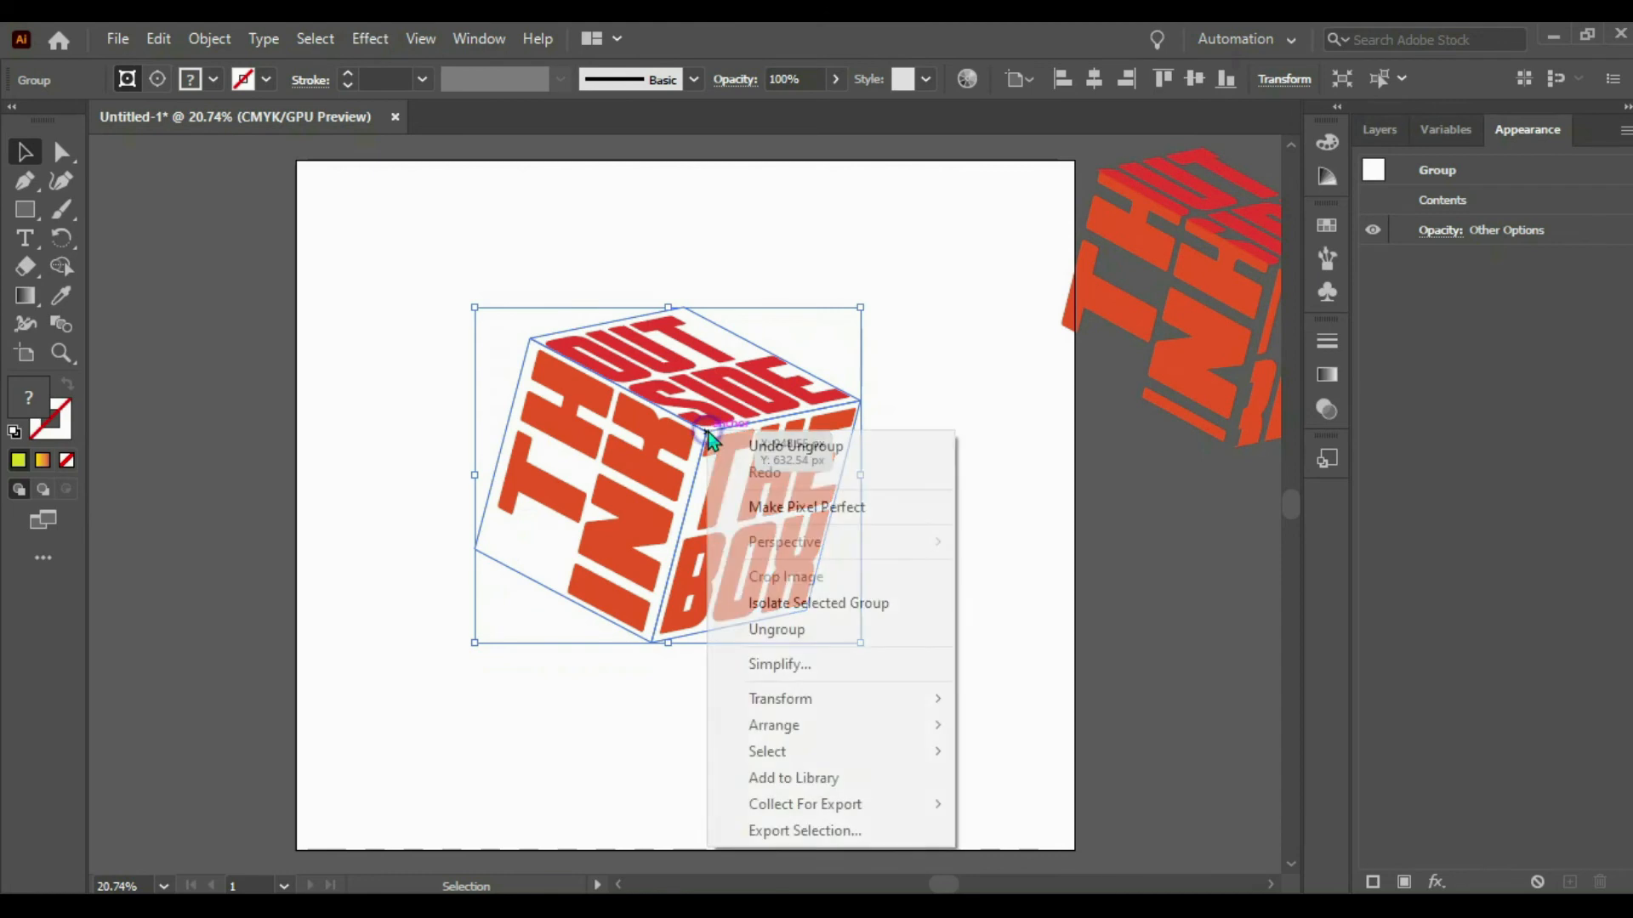
left_click(776, 631)
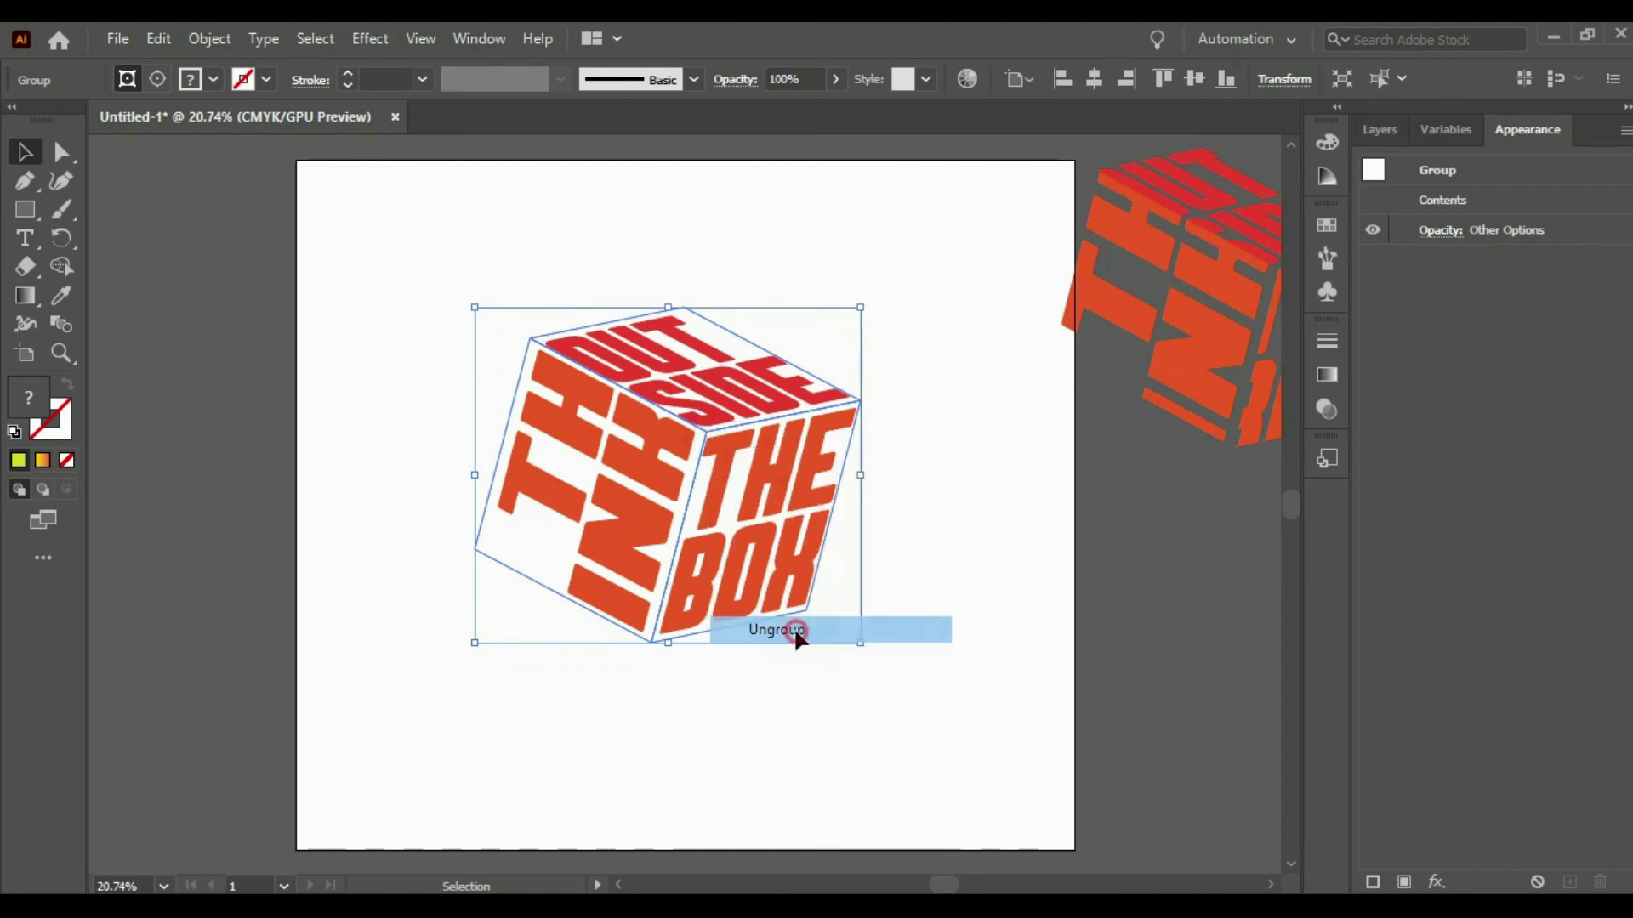
left_click(914, 441)
left_click(729, 595)
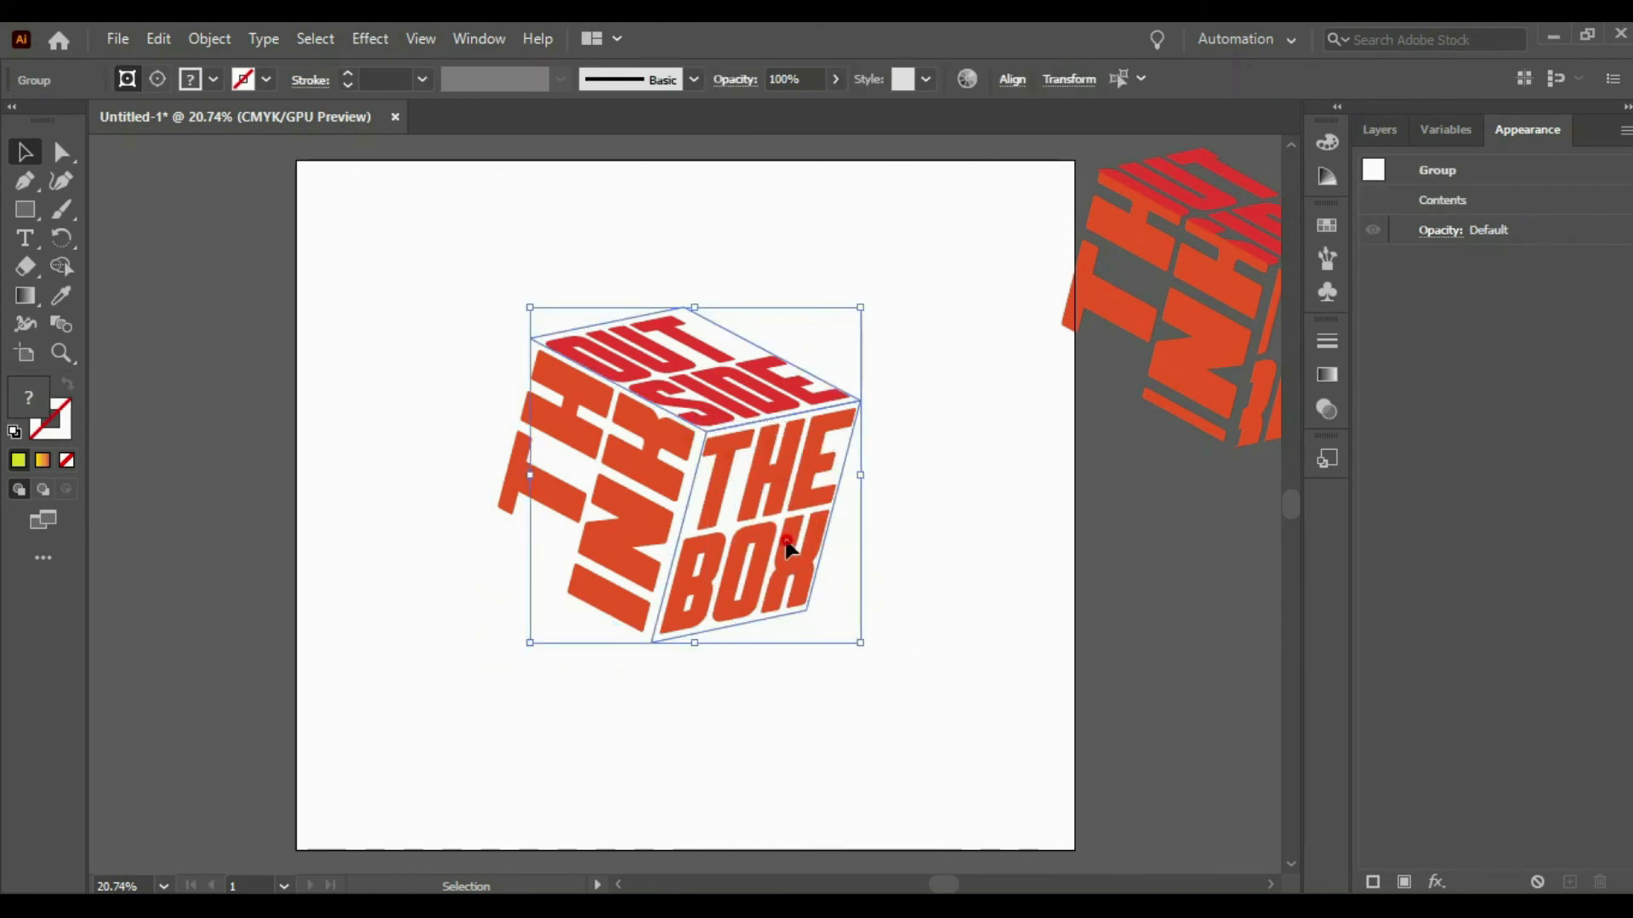
left_click(923, 476)
- Try a gradient fill and no fill on the "THE BOX" face, and undo both changes
mouse_move(840, 465)
left_mouse_down()
mouse_move(825, 527)
mouse_move(840, 483)
left_mouse_up()
key("ctrl+z")
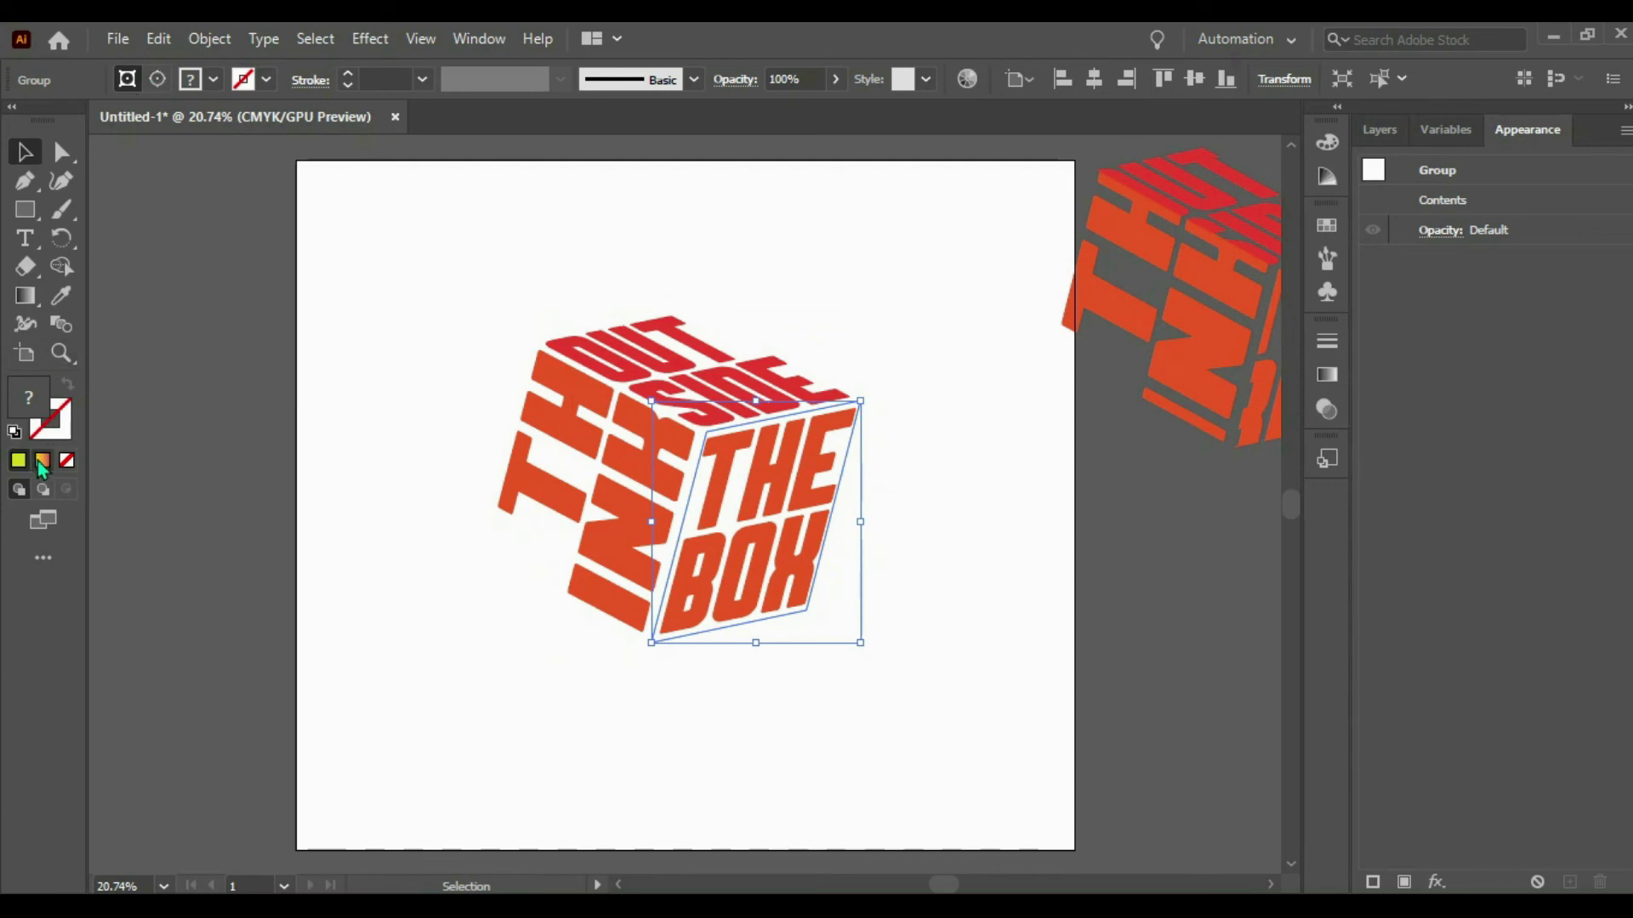
left_click(41, 462)
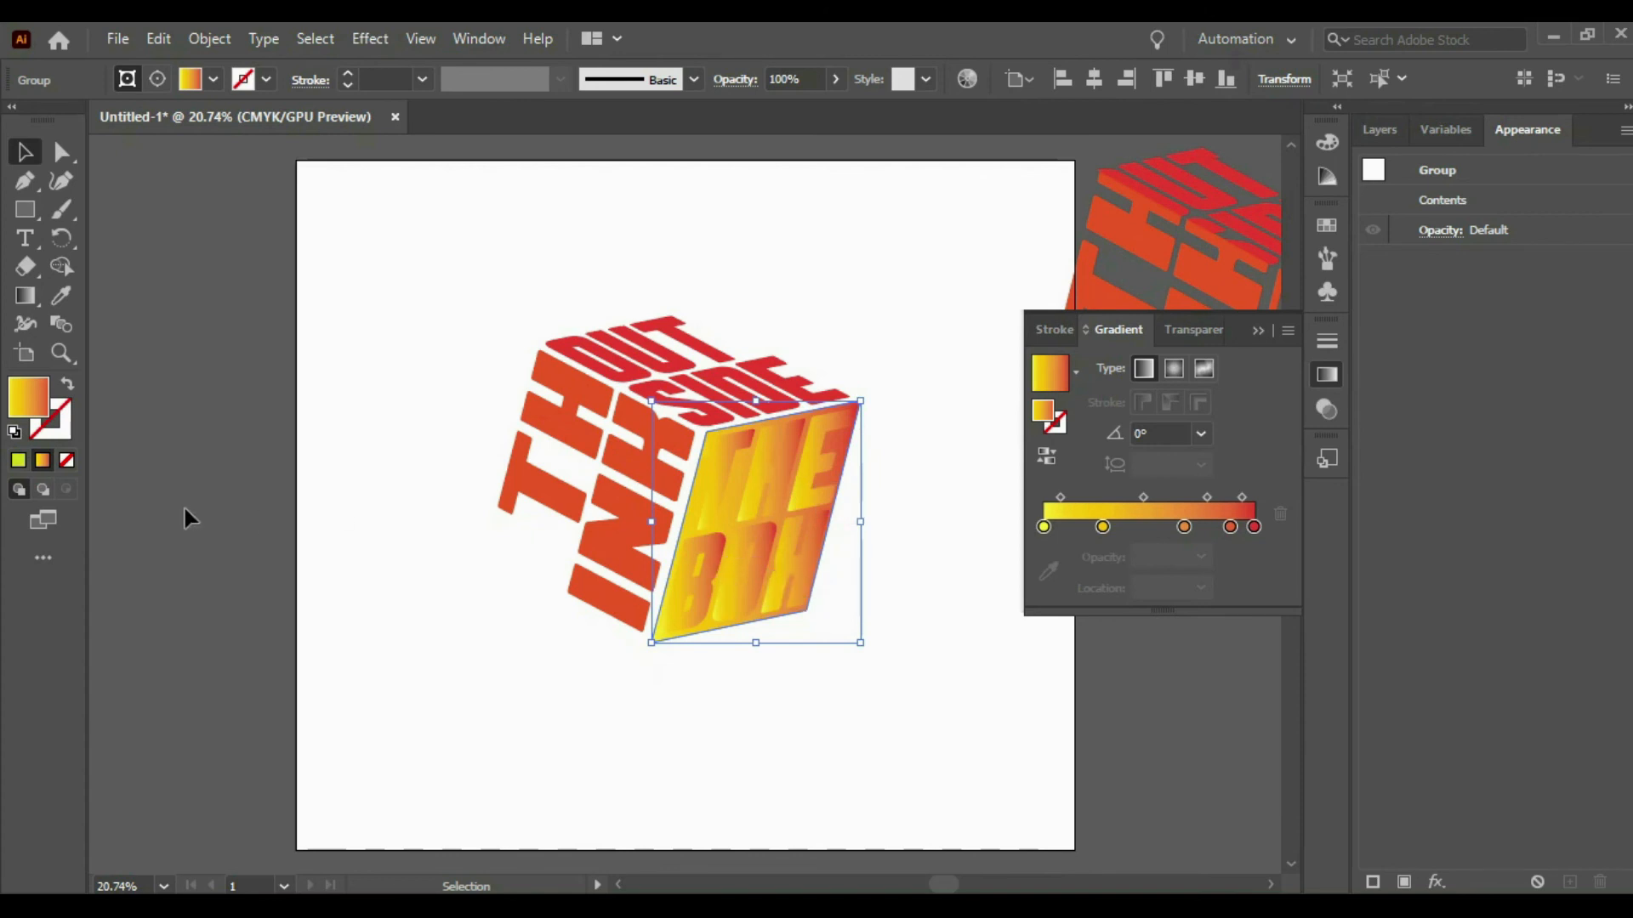
left_click(68, 461)
key("ctrl+z")
key("ctrl+z")
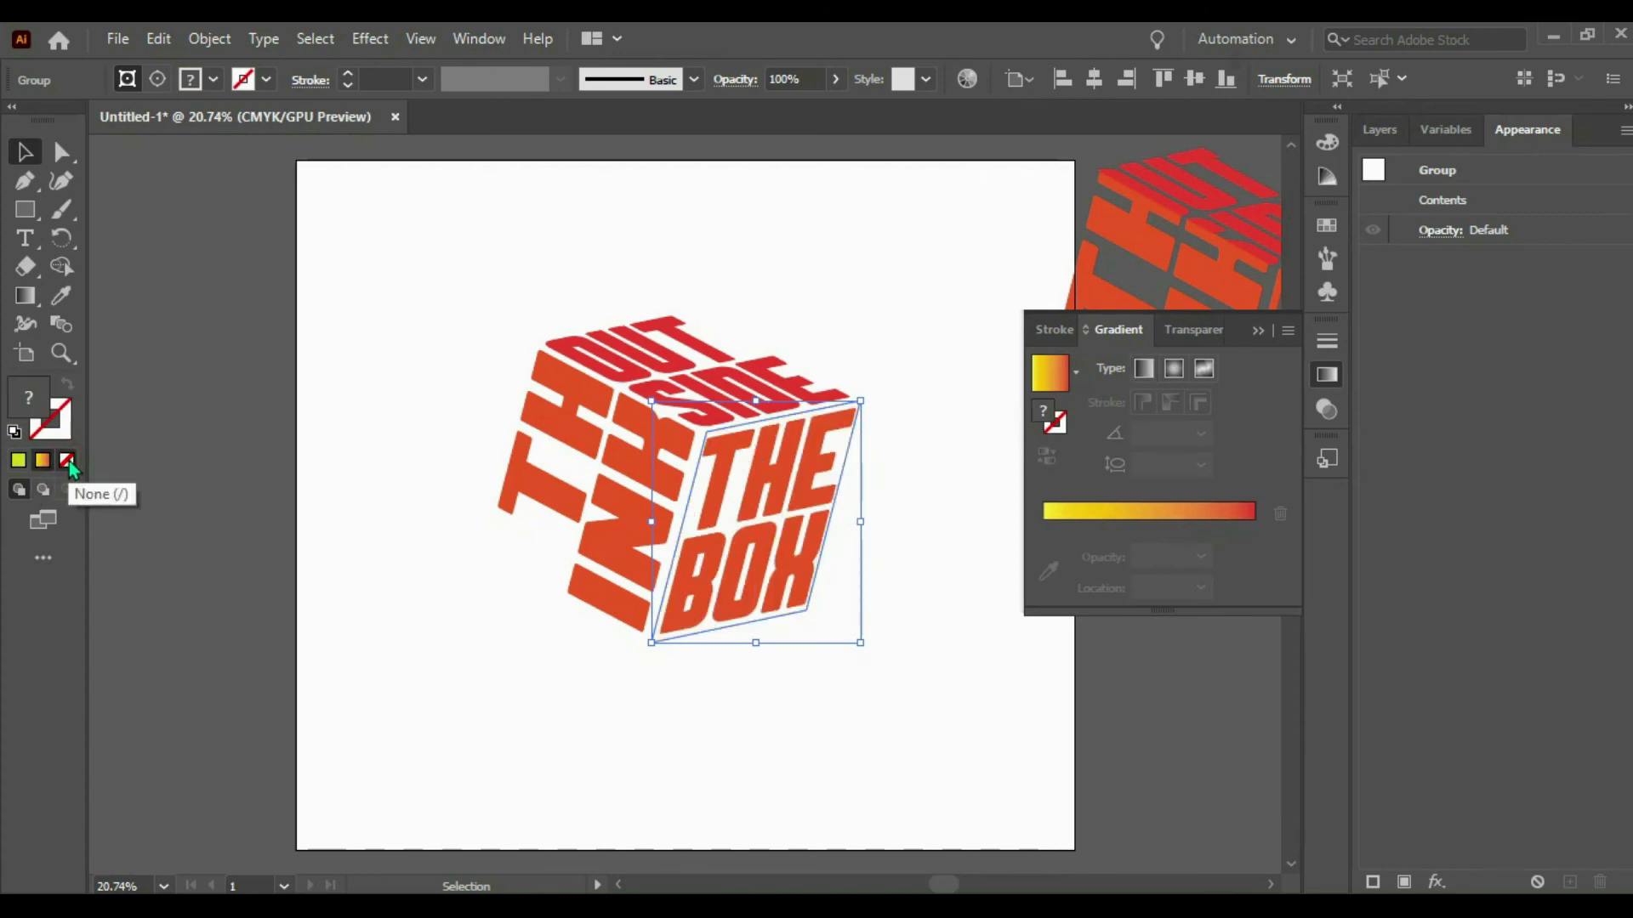
left_click(529, 687)
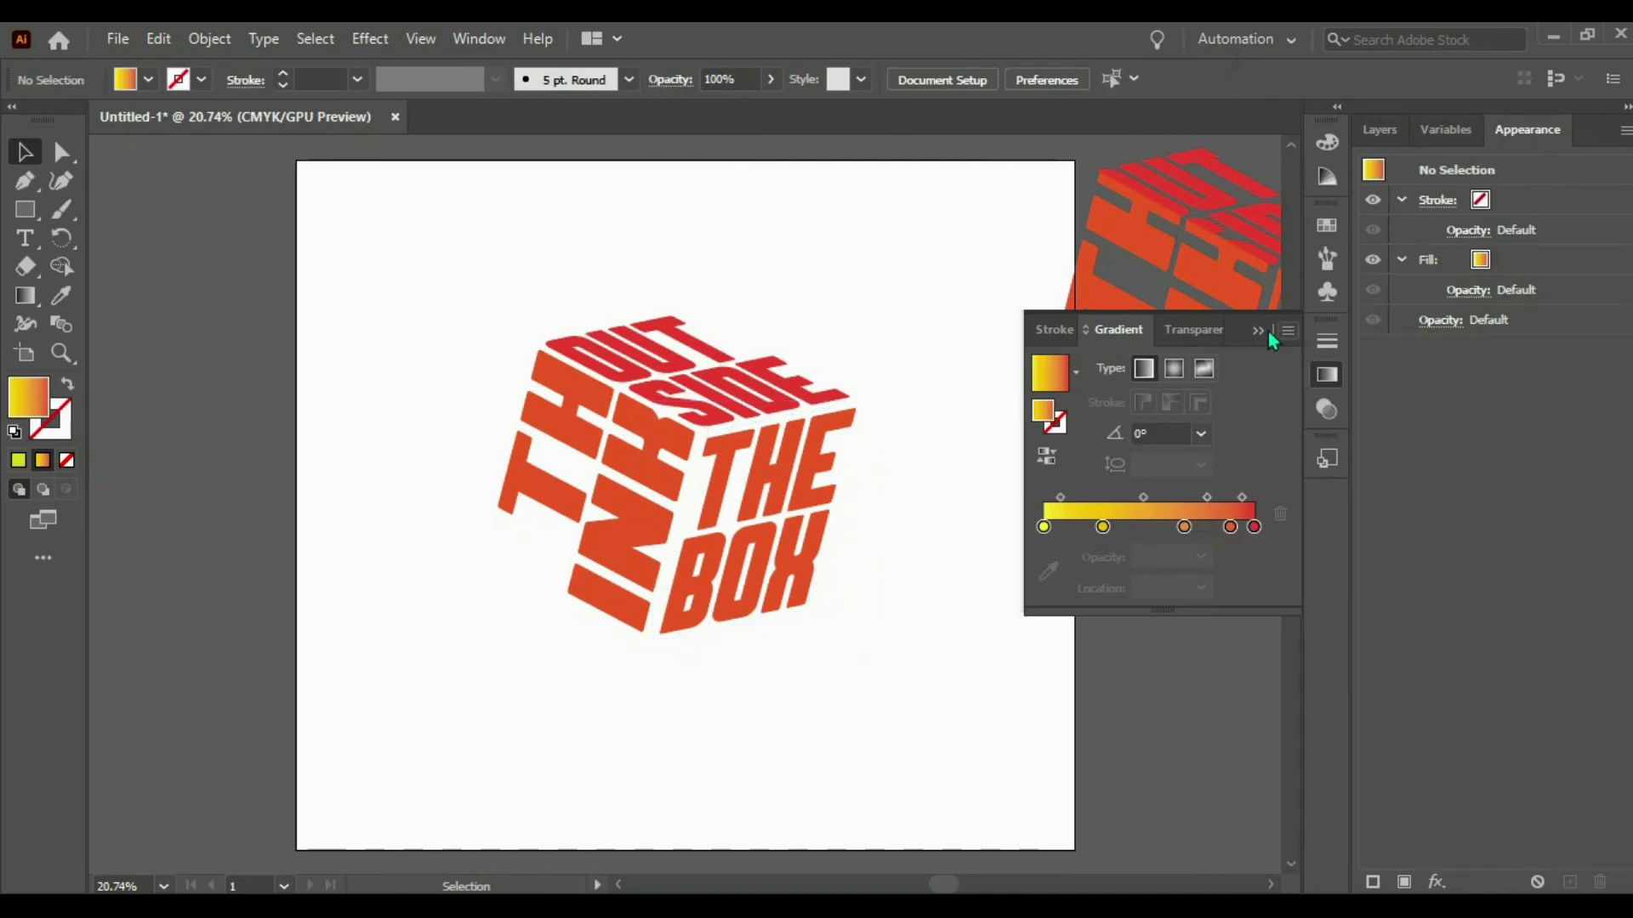
left_click(1269, 334)
- Ungroup the "THE BOX" face, release its clipping mask, and deselect the artwork
left_click(773, 528)
right_click(835, 472)
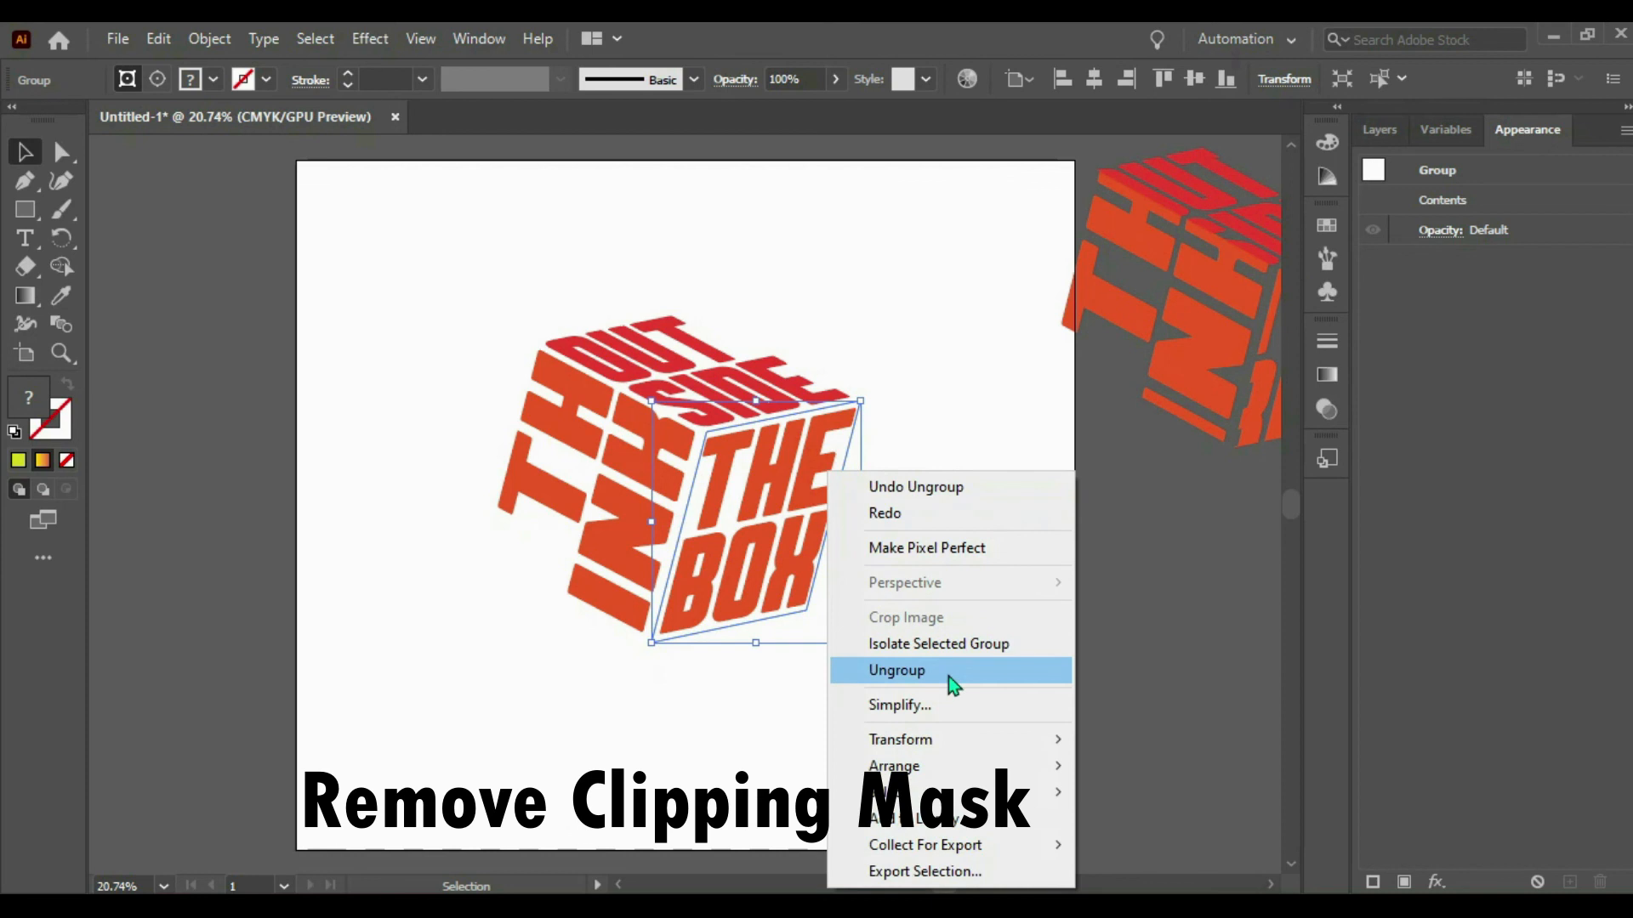
left_click(947, 674)
right_click(822, 507)
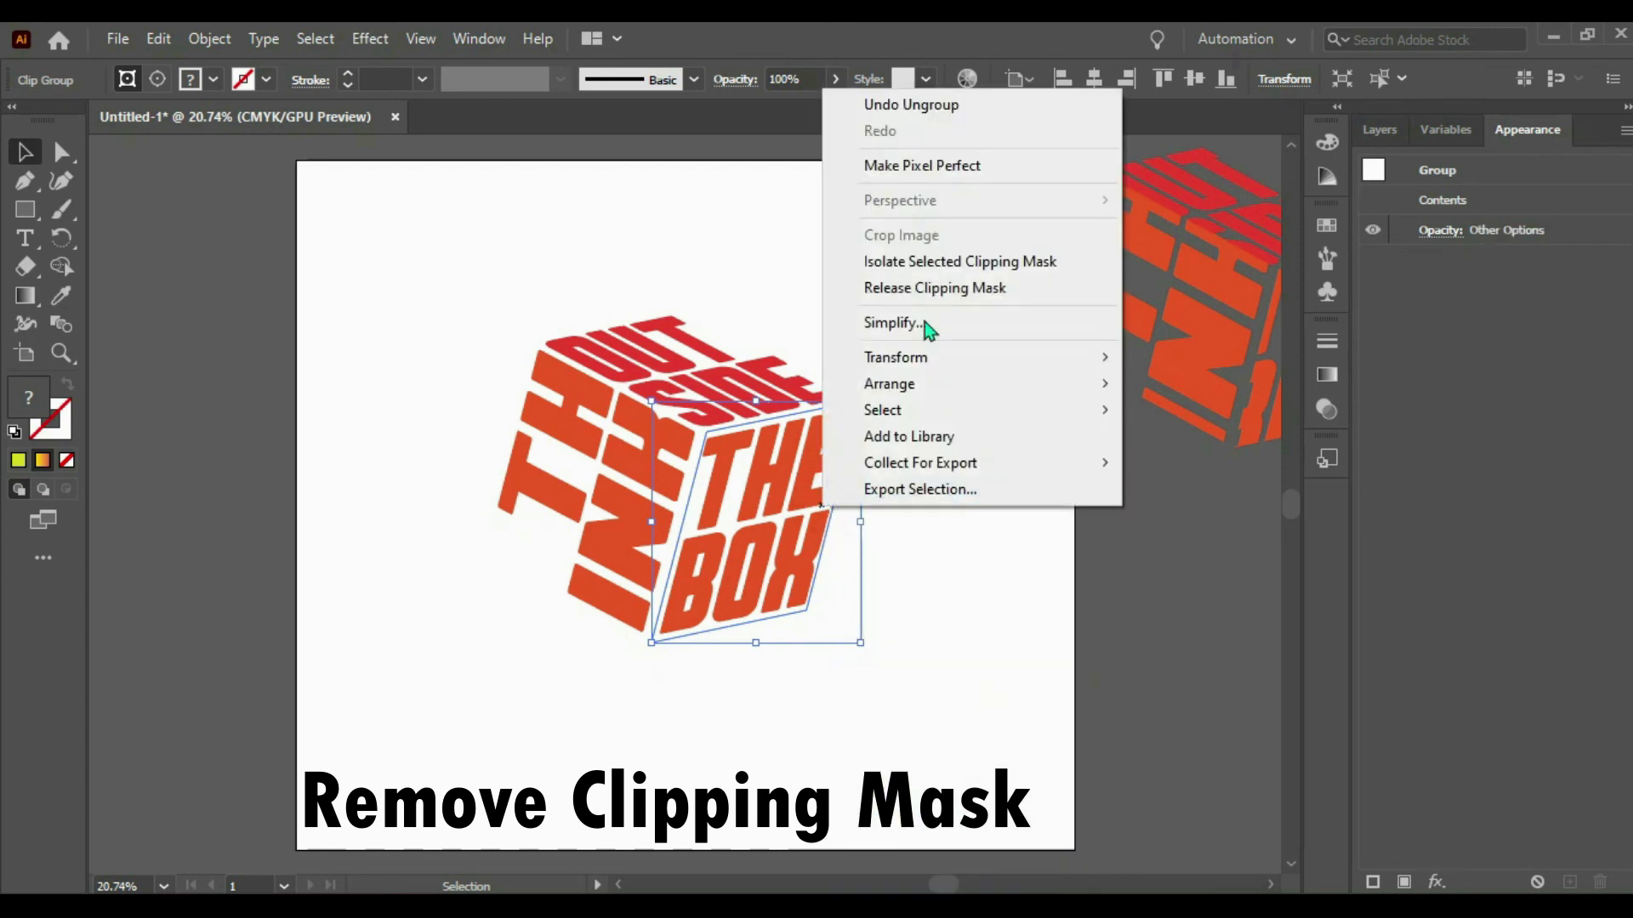
left_click(939, 286)
left_click(965, 440)
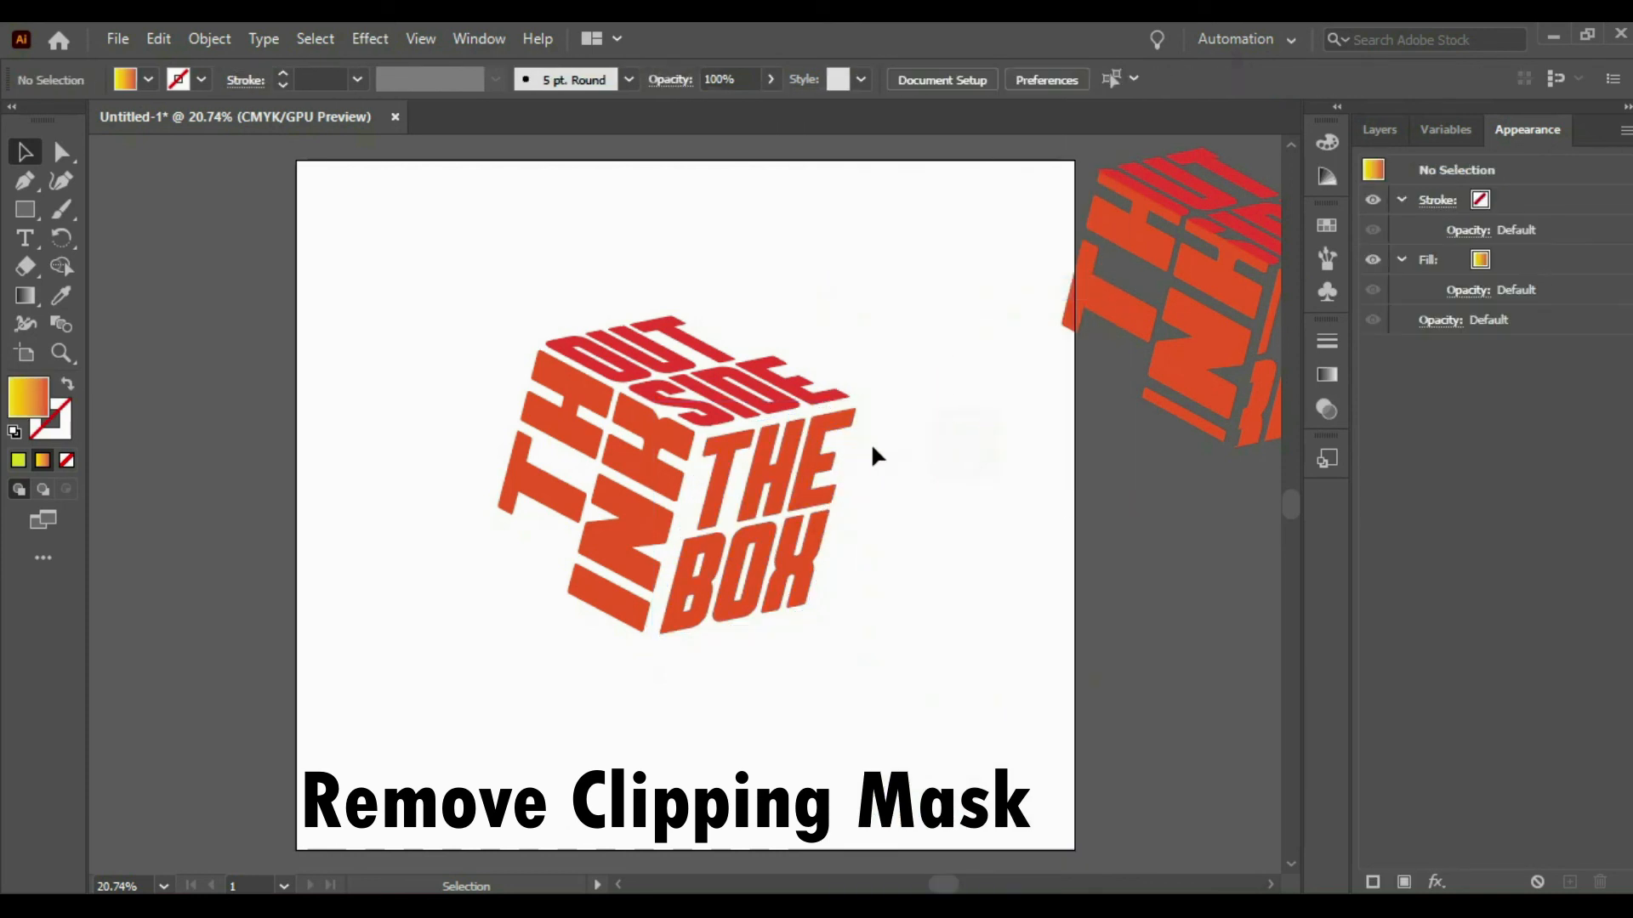
- Pull the empty outline path away from the "THE BOX" lettering and delete it
left_click(846, 447)
left_click_drag(846, 451, 998, 417)
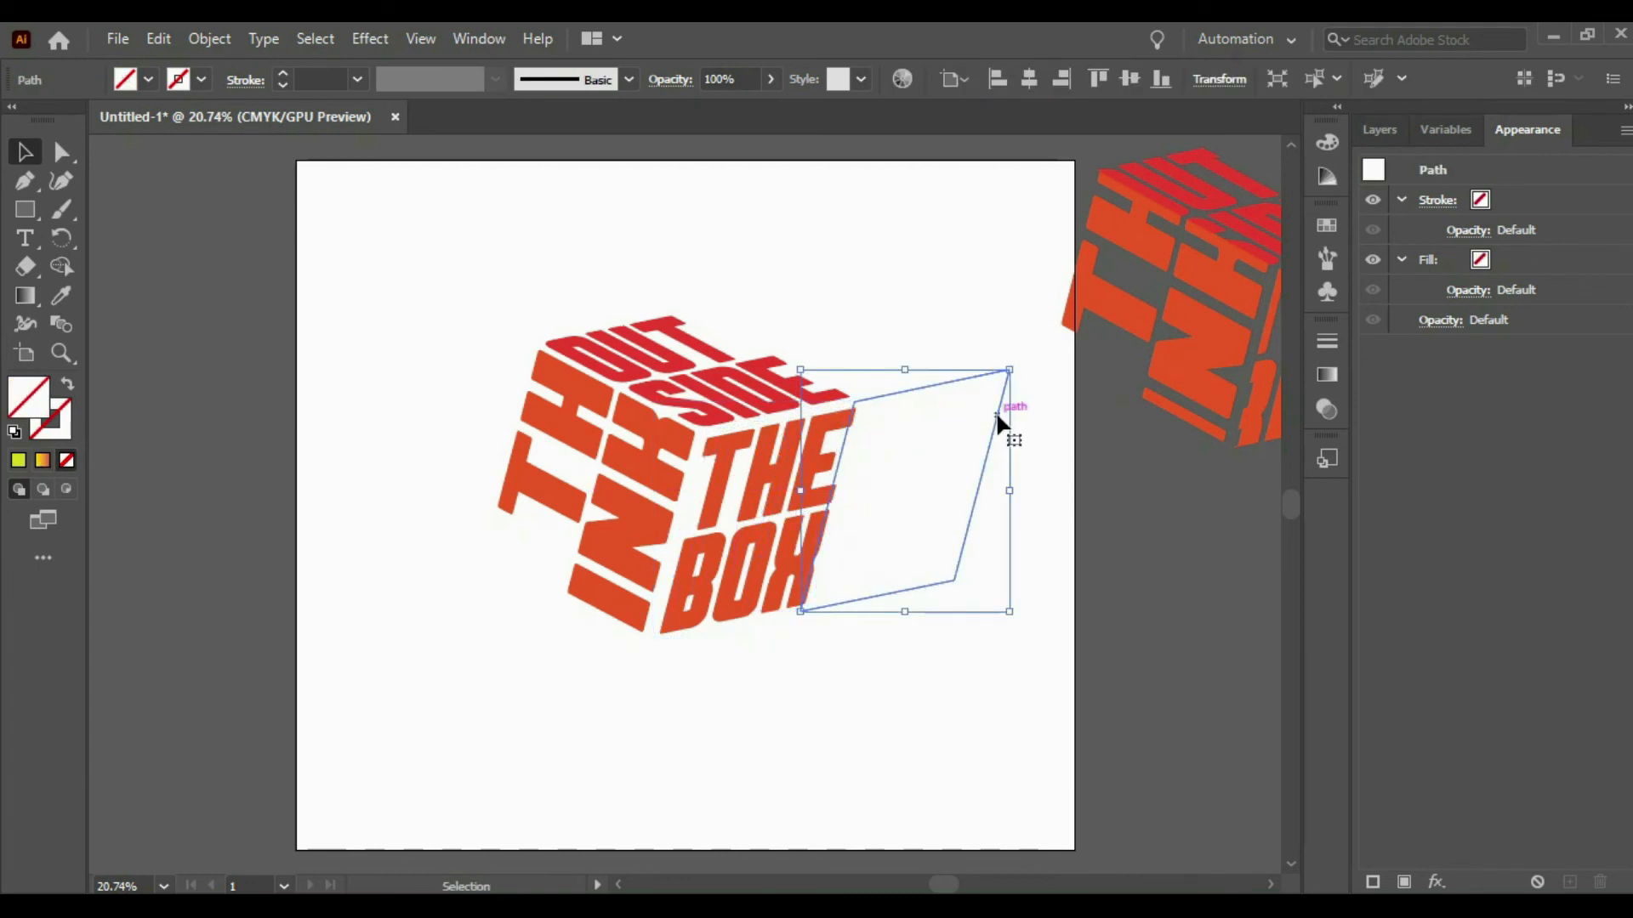
key("Delete")
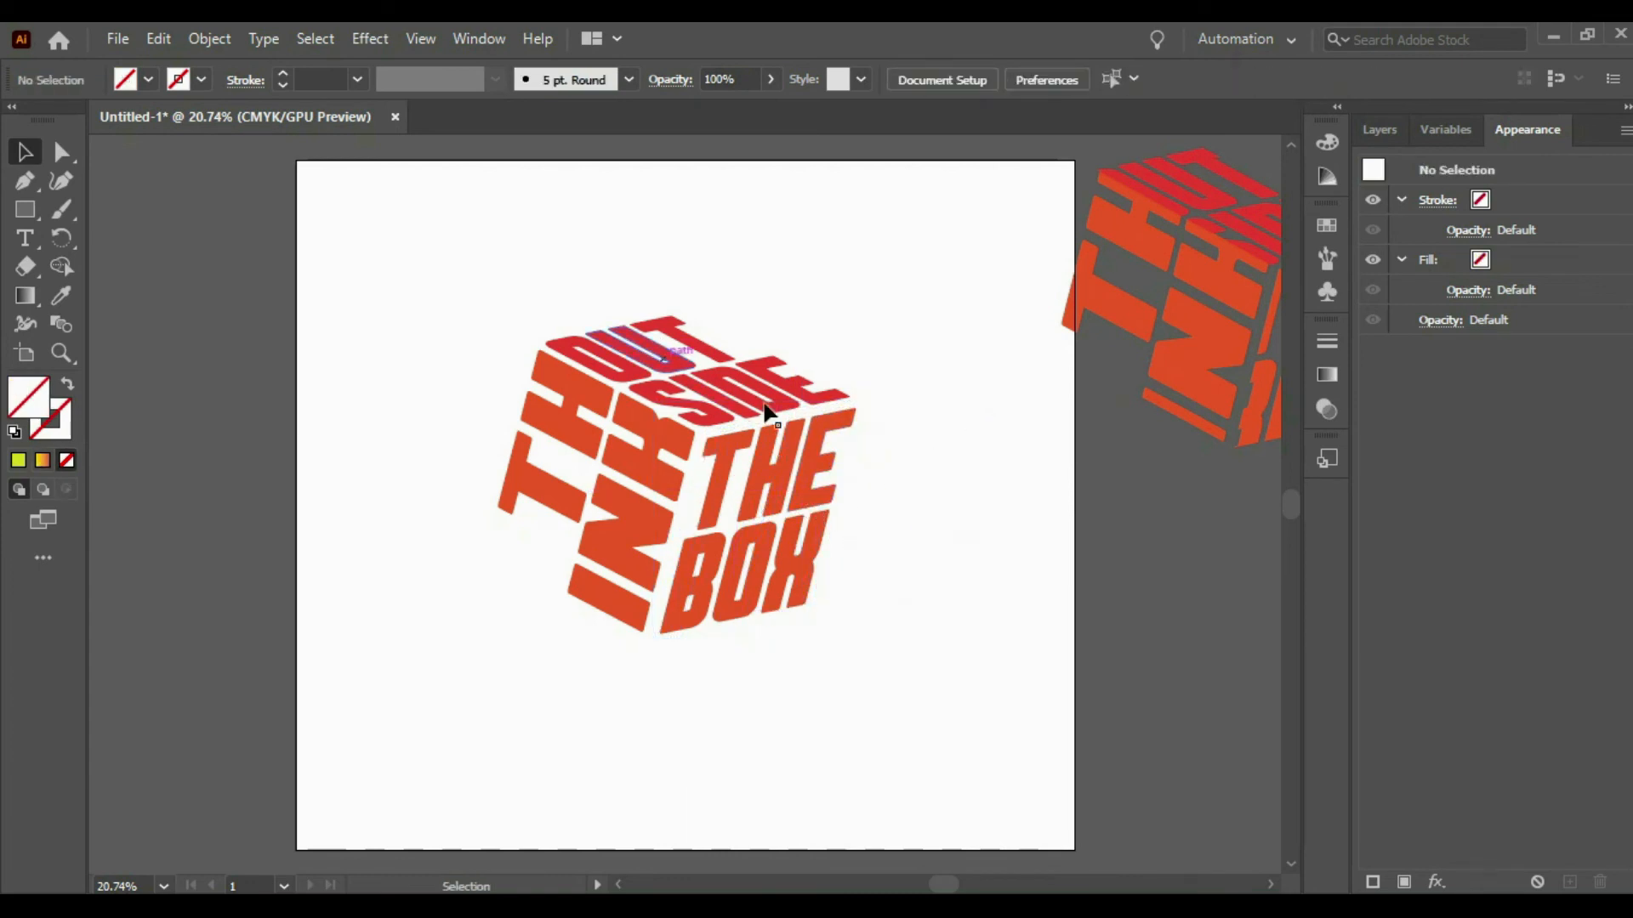
- Recolor the "THE BOX" lettering with the light blue swatch
left_click(712, 585)
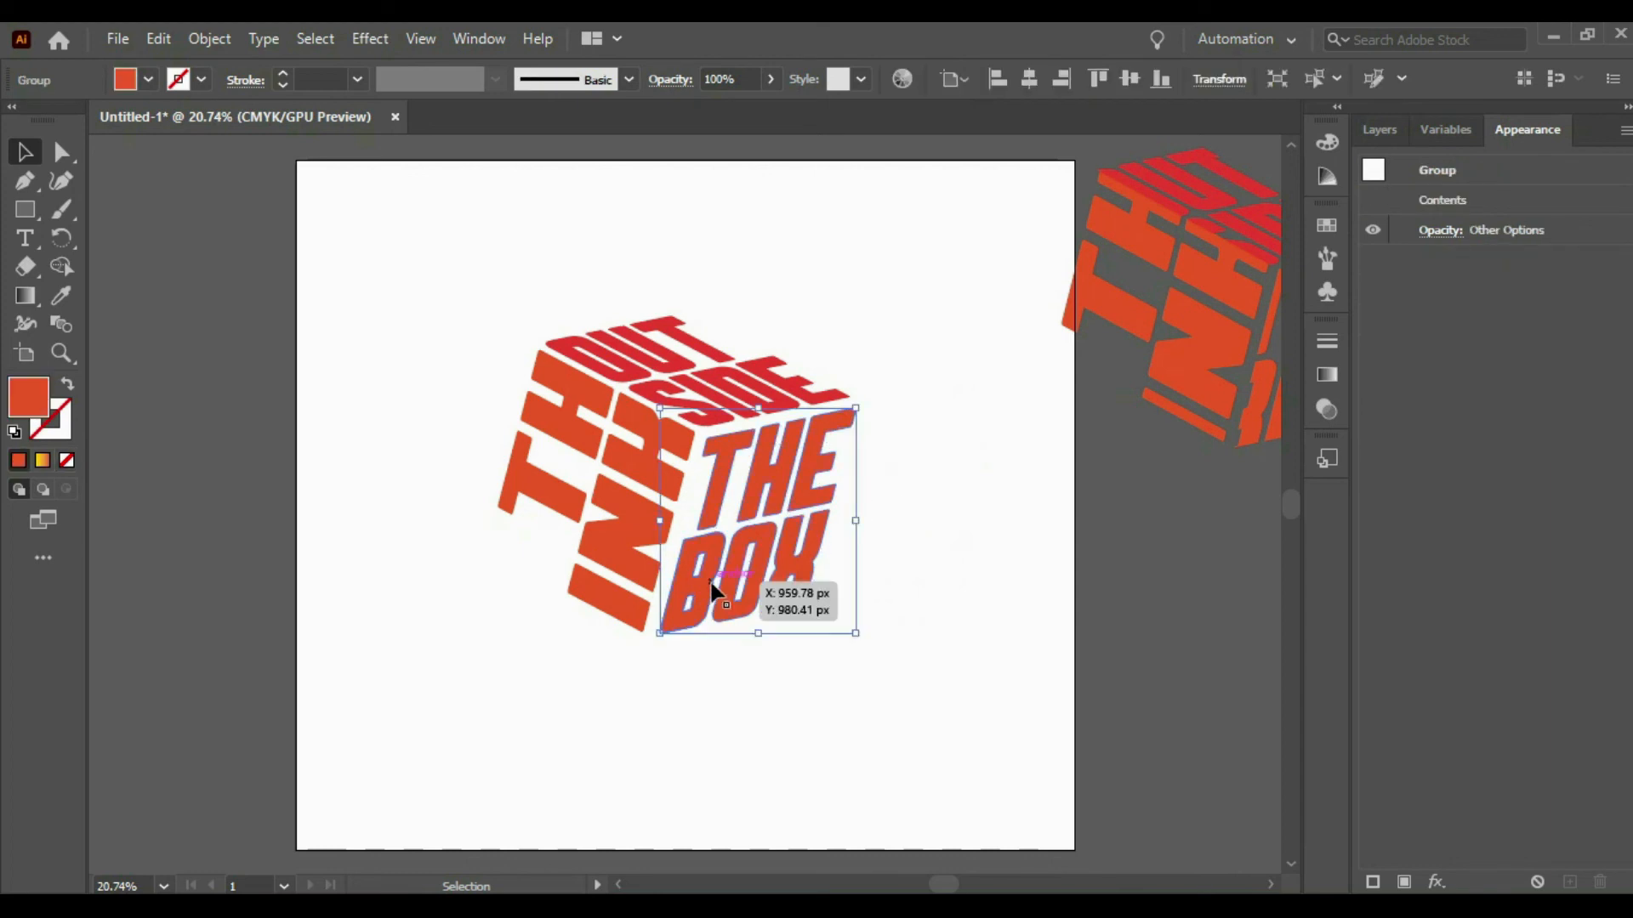
left_click(148, 79)
left_click(168, 139)
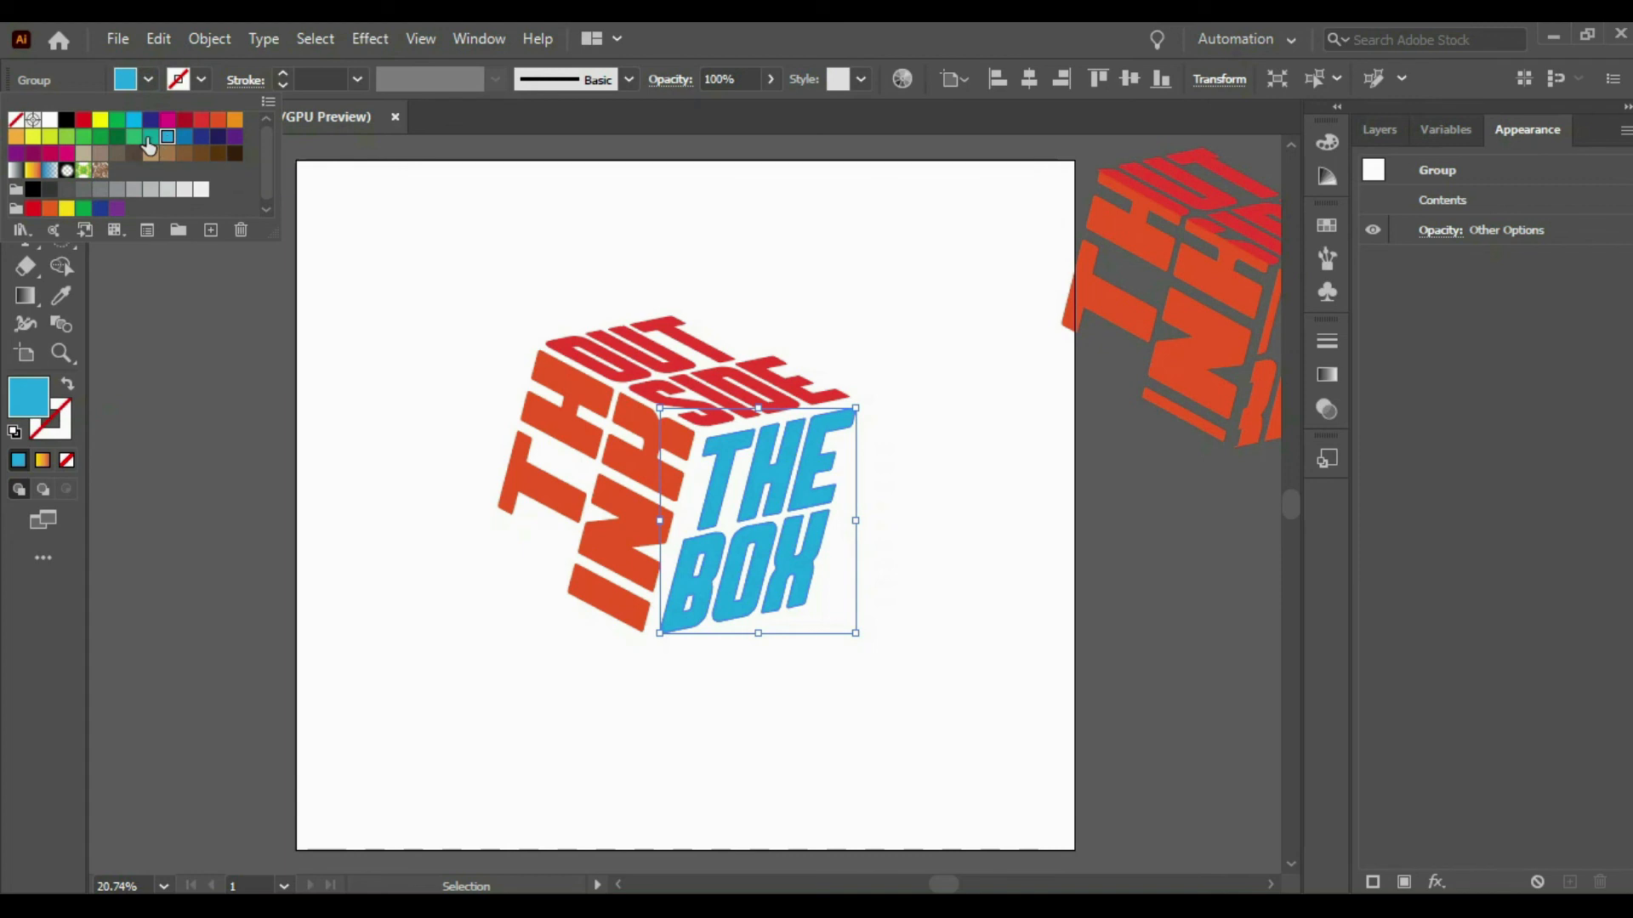
left_click(84, 137)
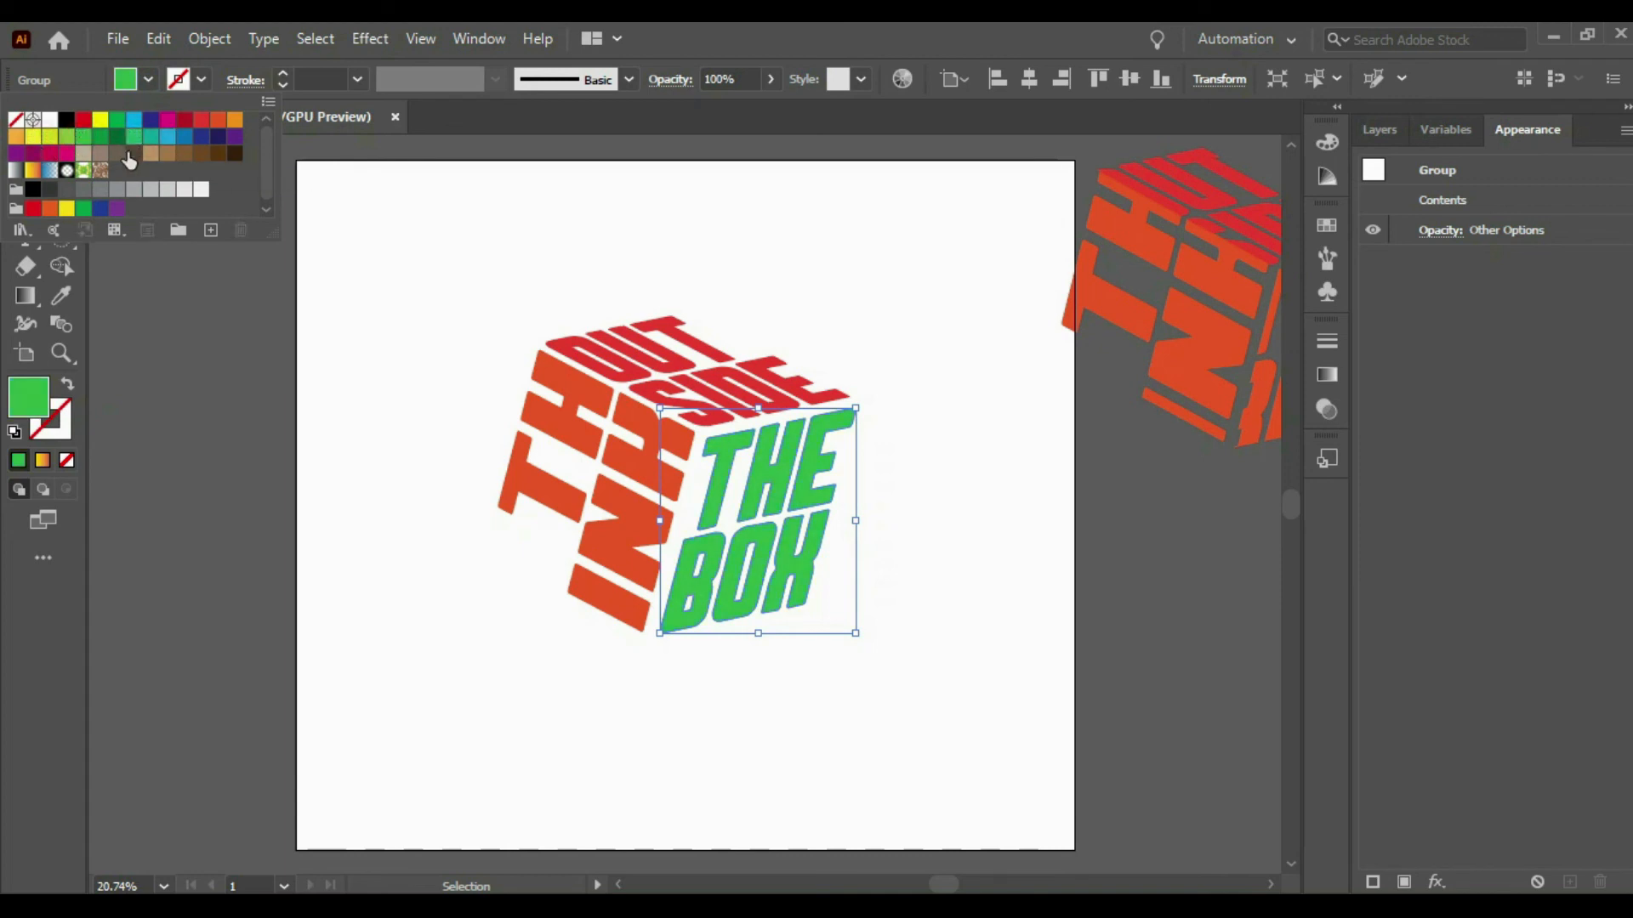
left_click(182, 138)
left_click(168, 136)
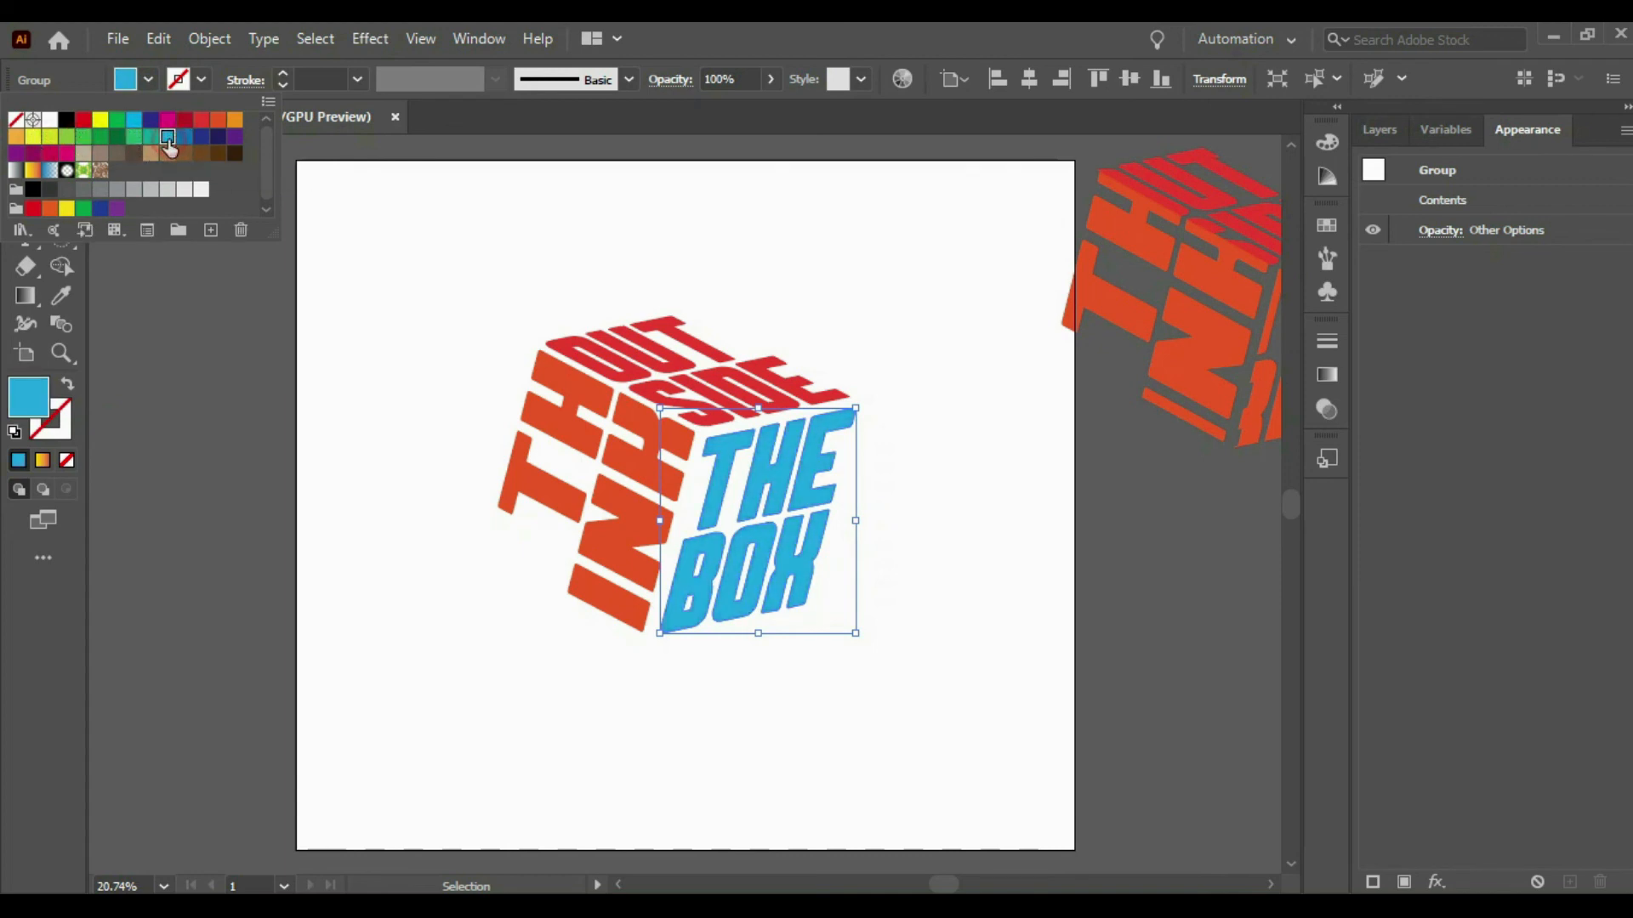
- Release the clipping mask of the ungrouped "OUT SIDE" face and delete its empty outline path
left_click(710, 353)
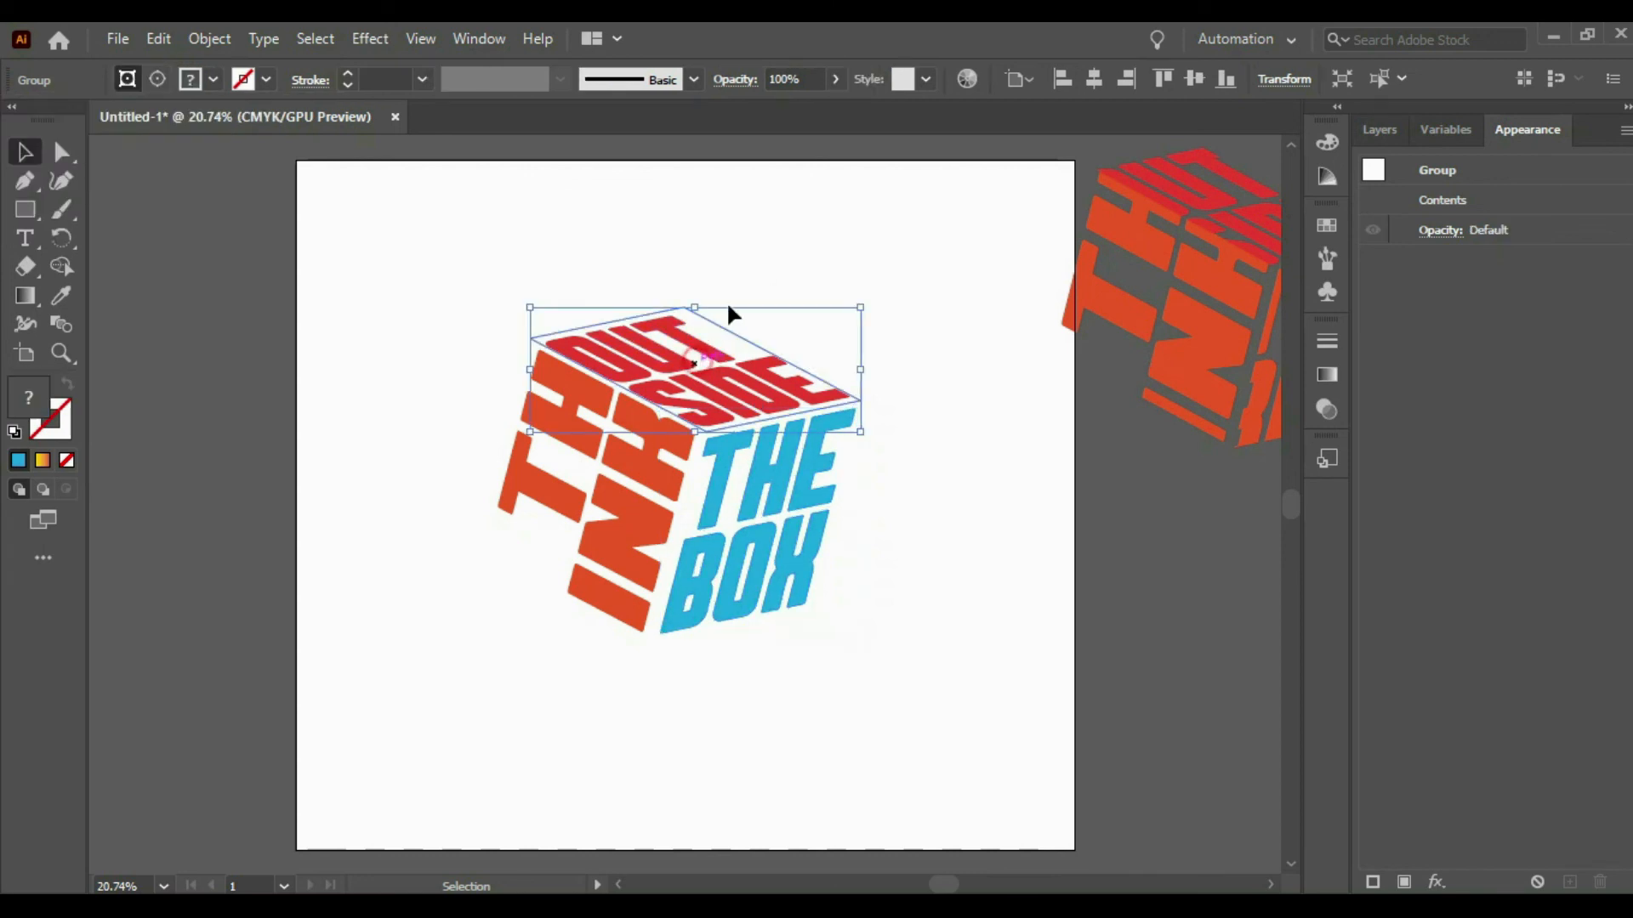
right_click(744, 357)
left_click(889, 557)
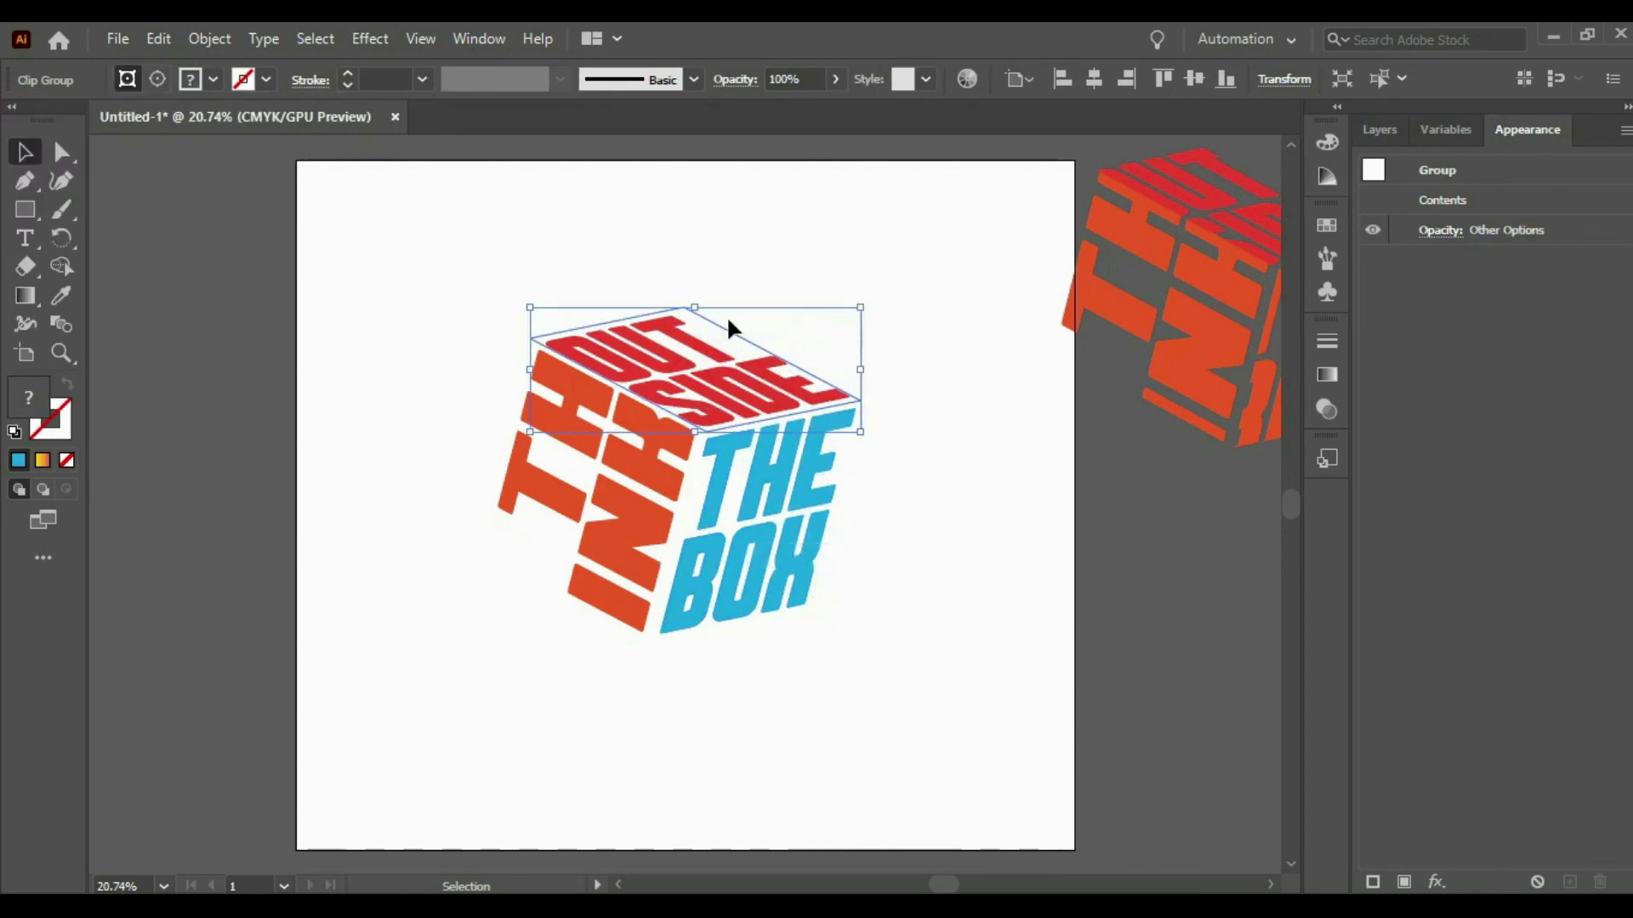
right_click(710, 339)
left_click(834, 531)
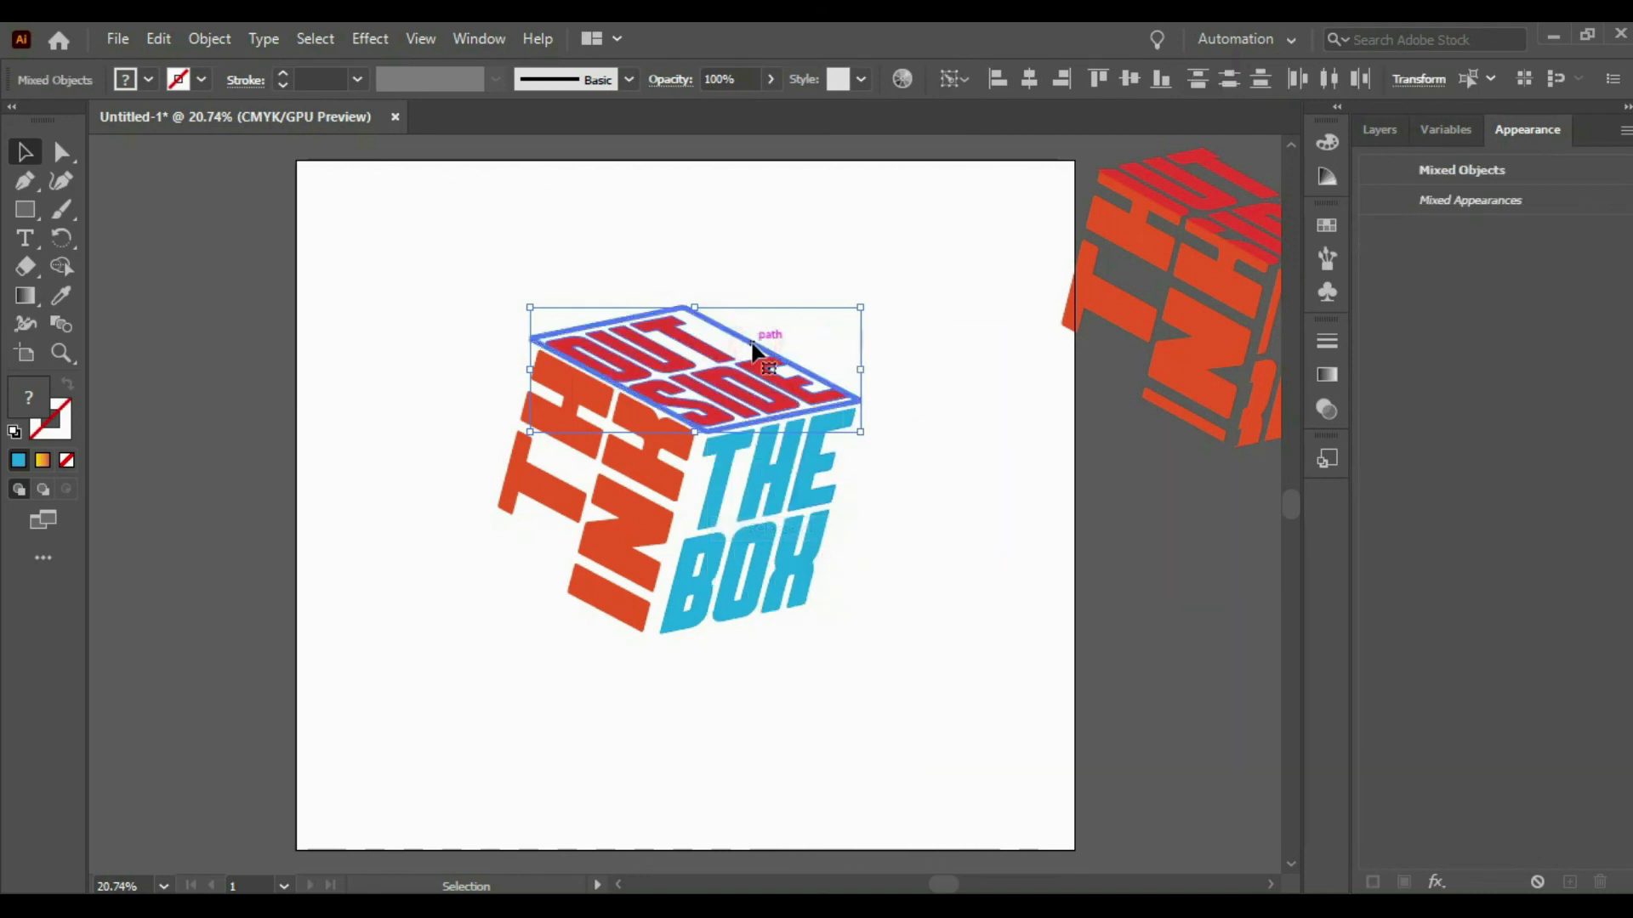
left_click(810, 276)
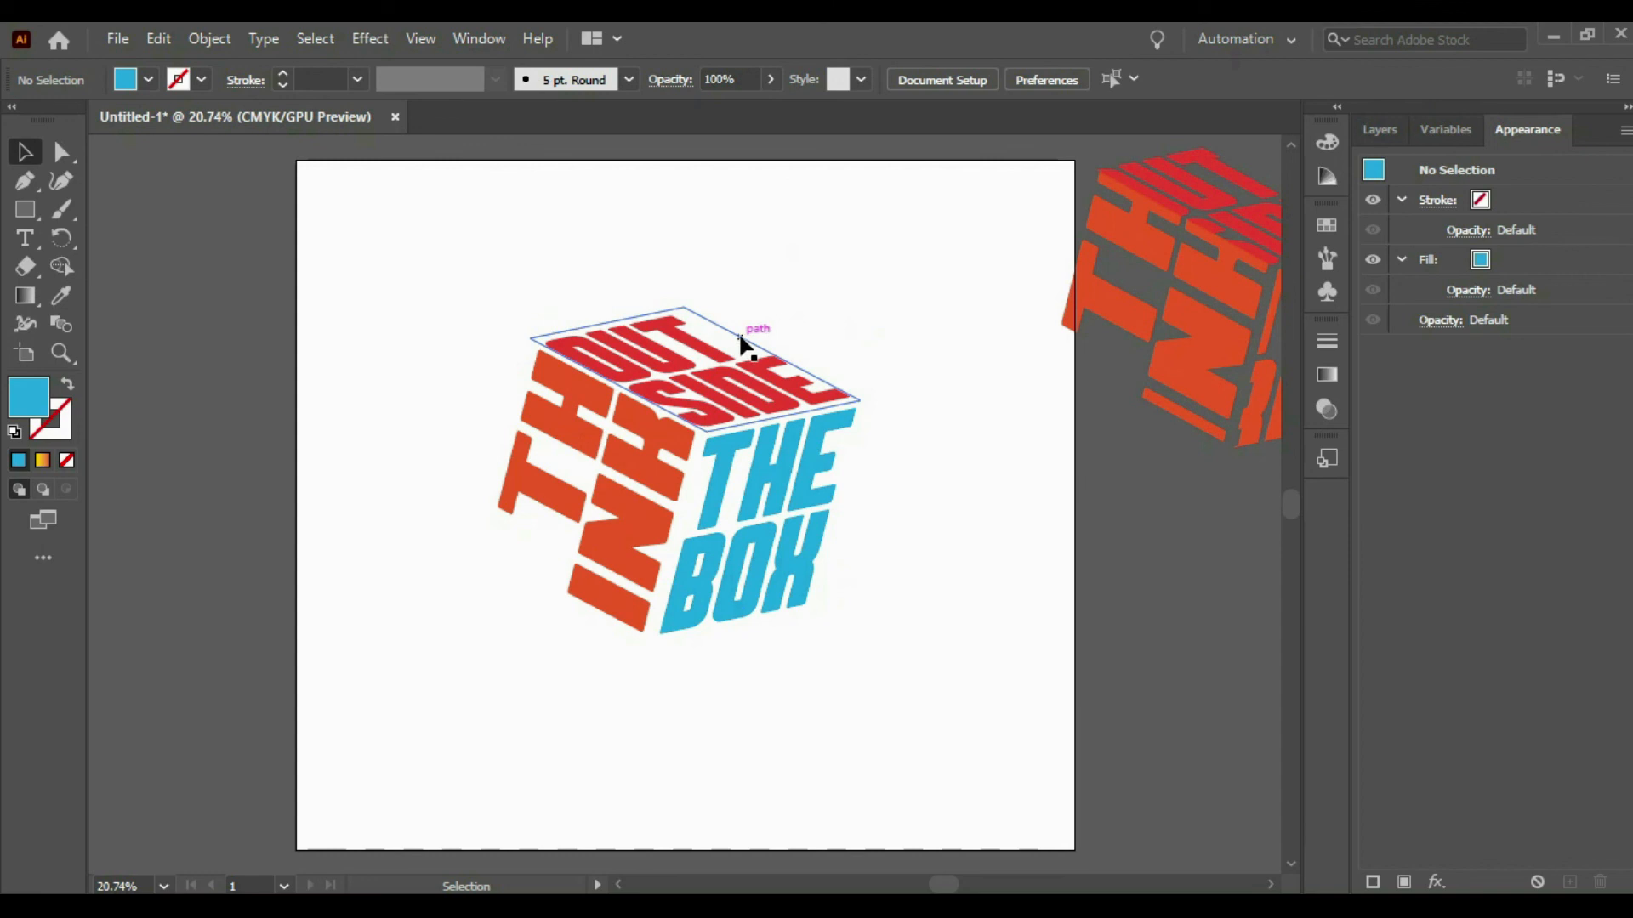
left_click(740, 338)
key("Delete")
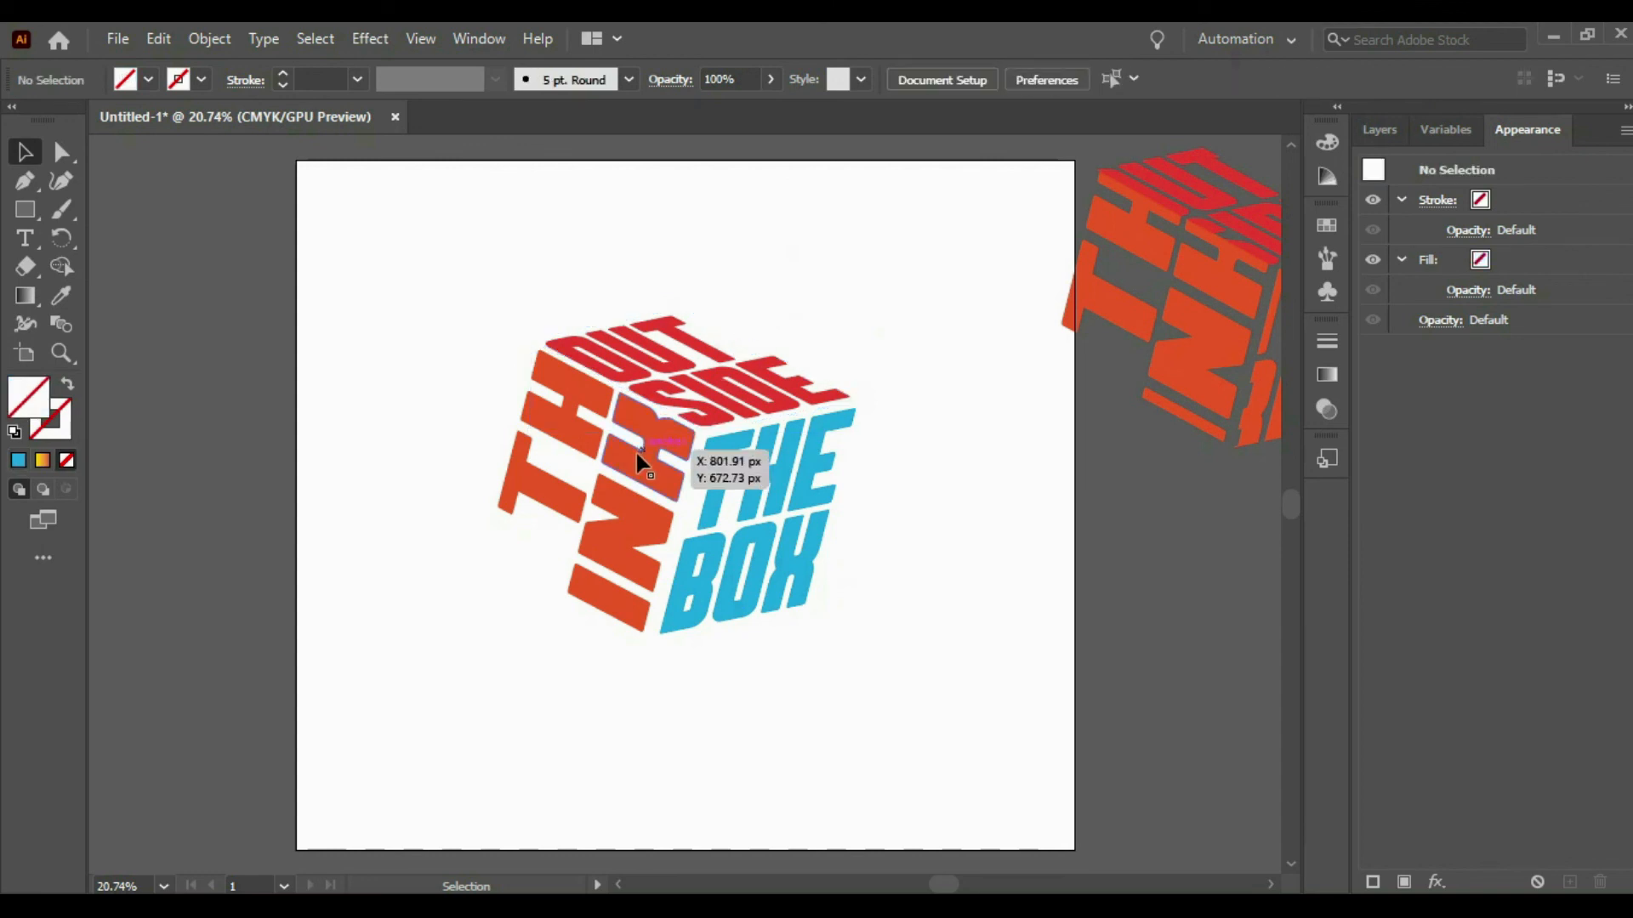
- Release the clipping mask of the ungrouped "THINK" face and delete its empty outline path
left_click_drag(451, 466, 574, 523)
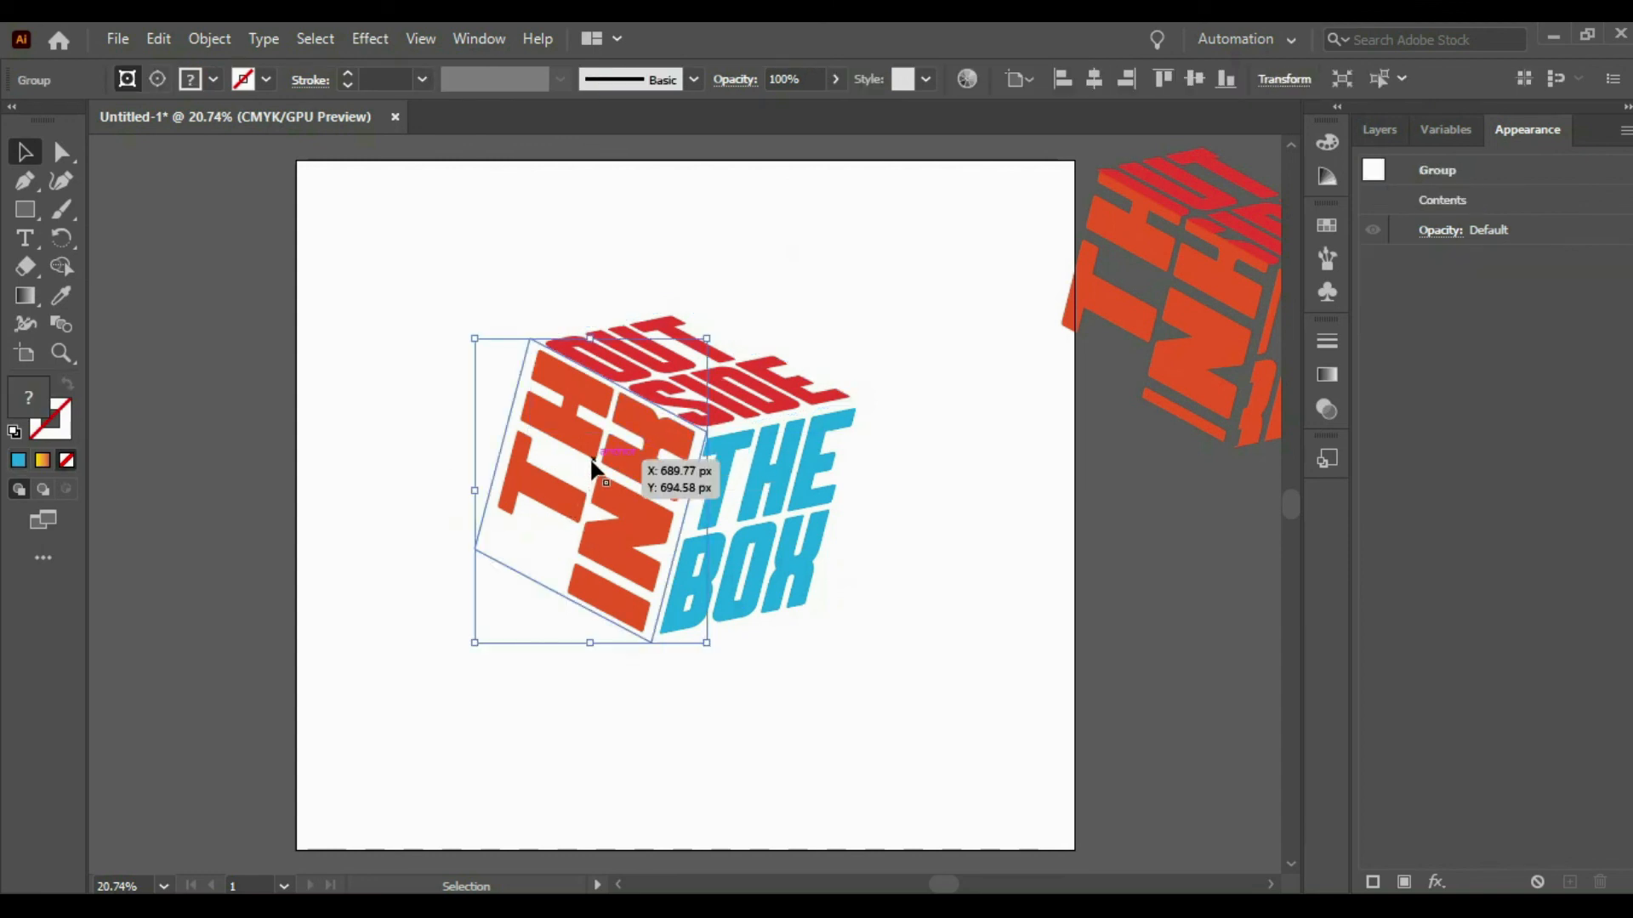
right_click(590, 459)
left_click(702, 665)
right_click(705, 654)
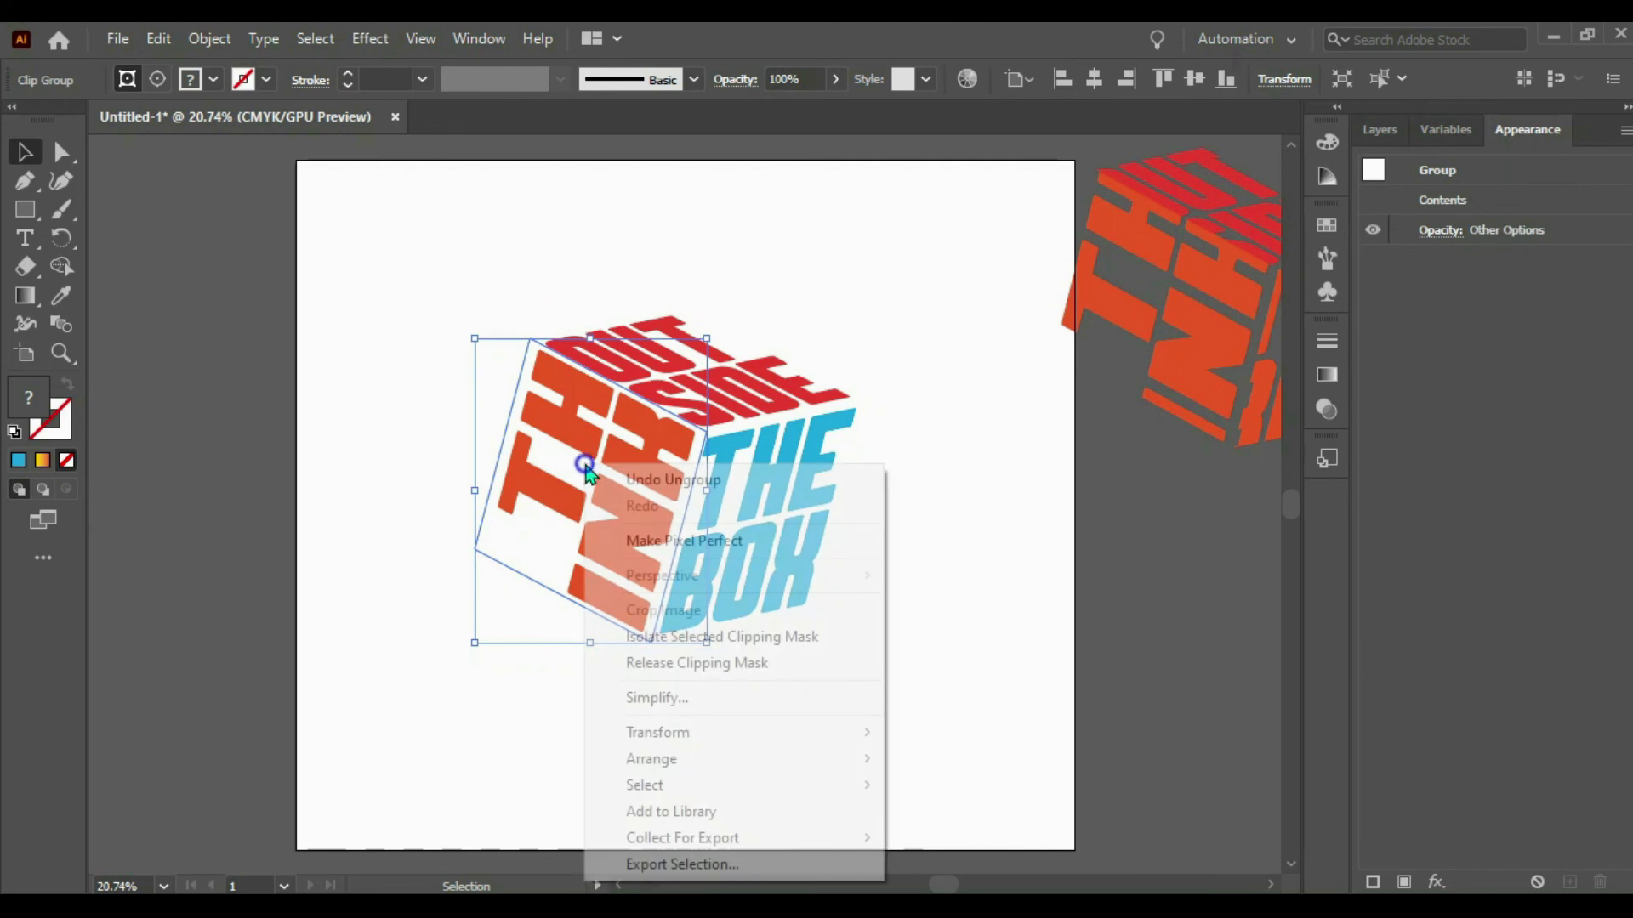
left_click(708, 664)
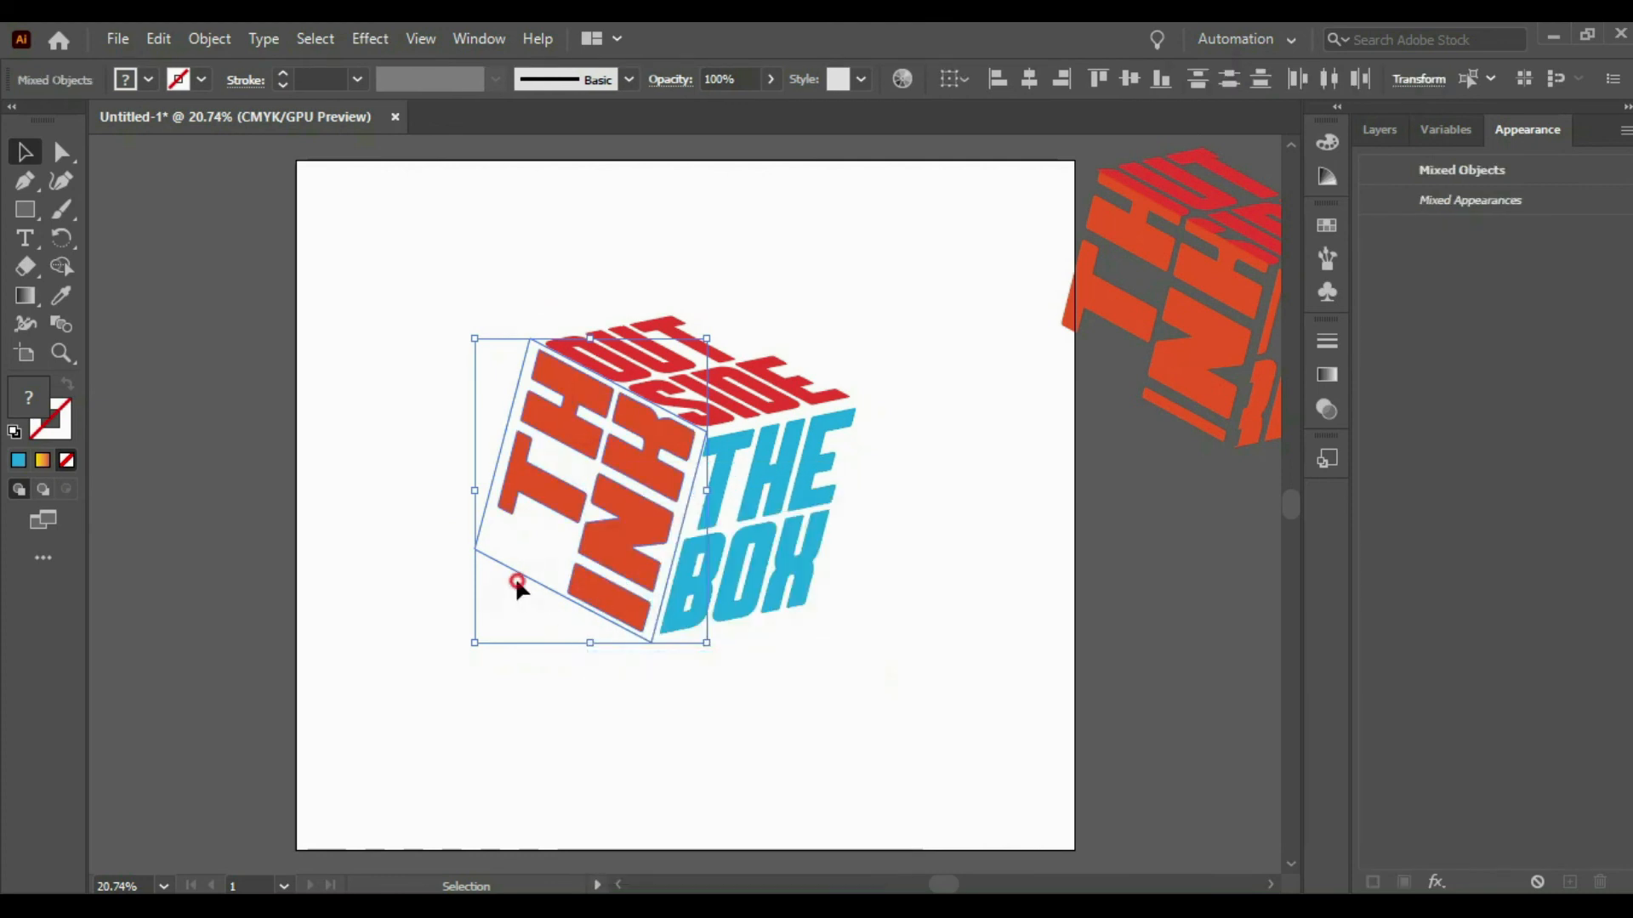
left_click(411, 585)
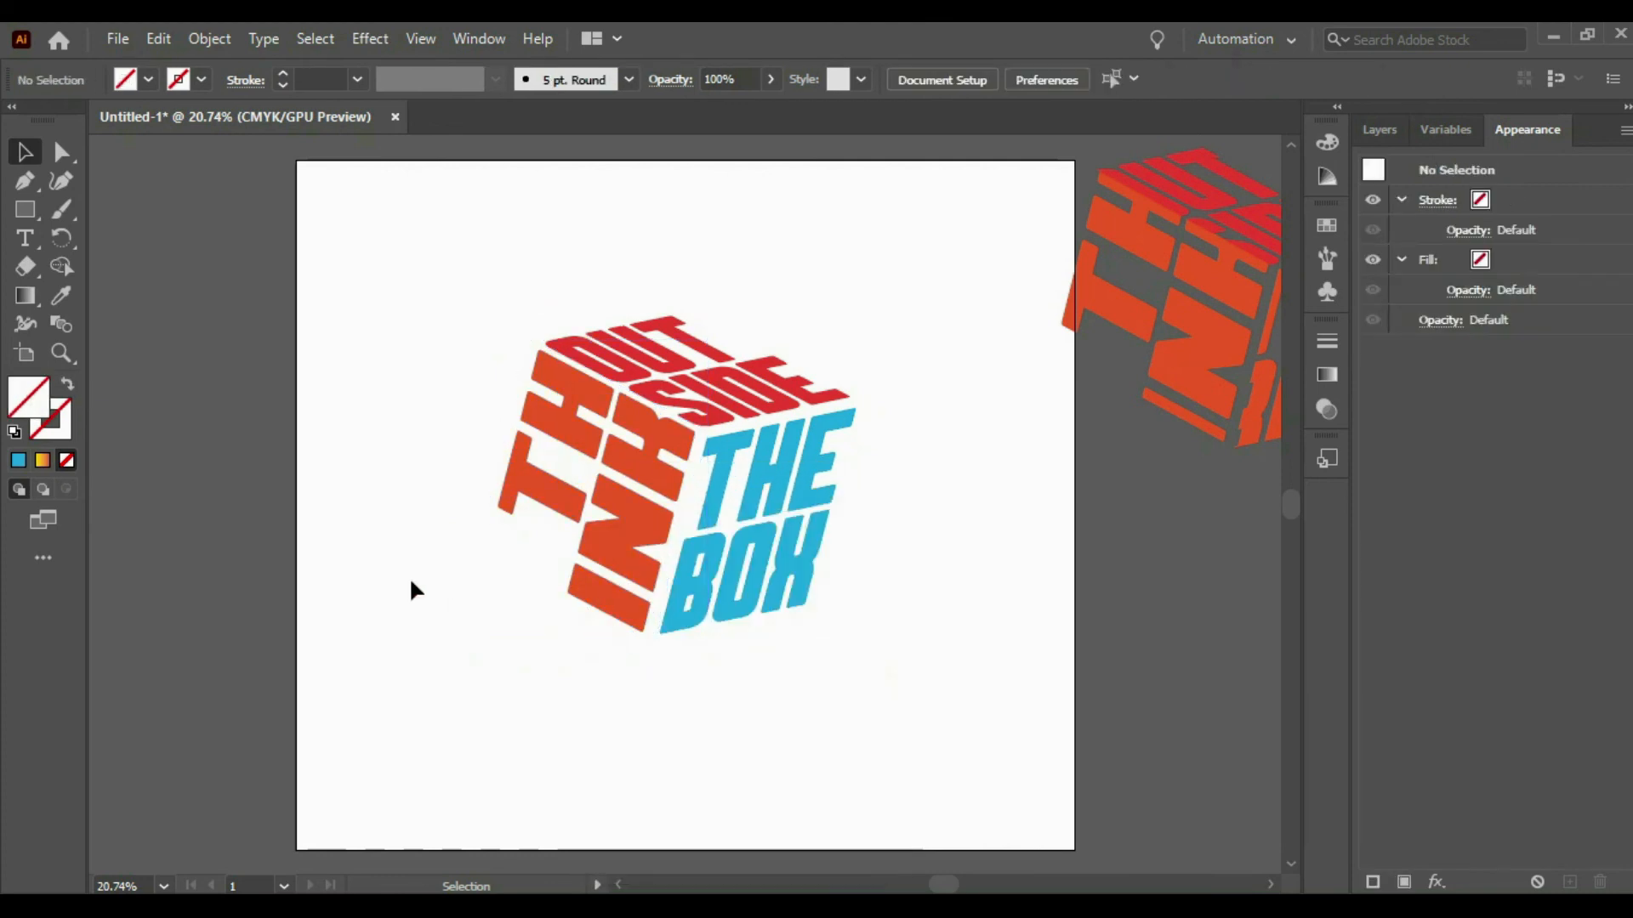
left_click(510, 566)
key("Delete")
- Recolor the "THINK" lettering with the teal green swatch
left_click(630, 559)
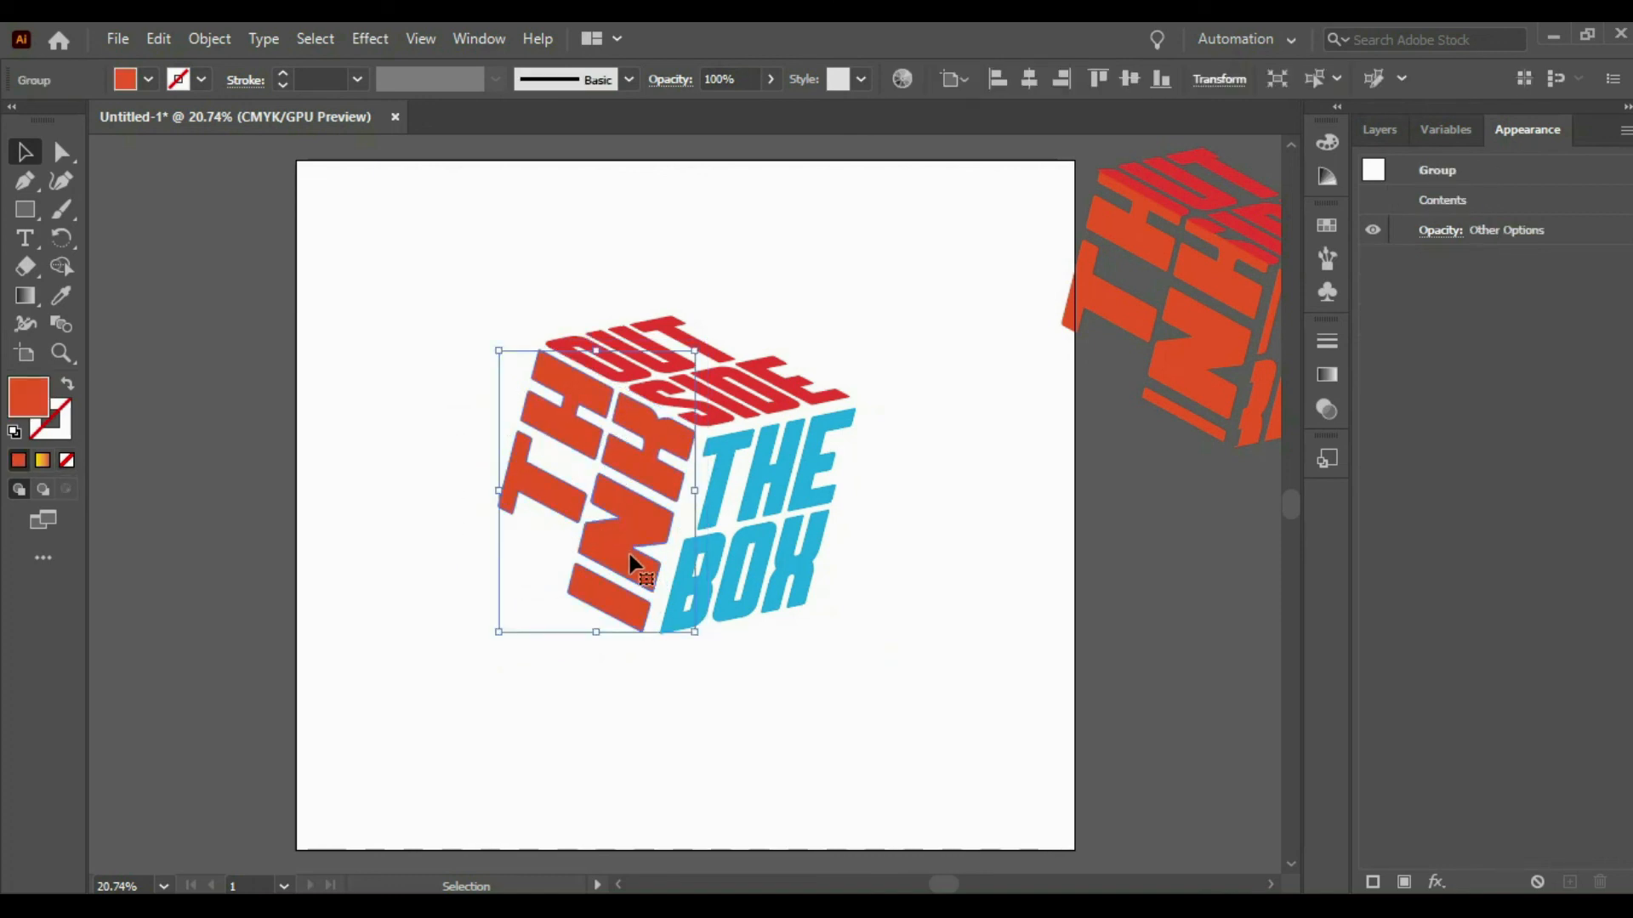
left_click(148, 80)
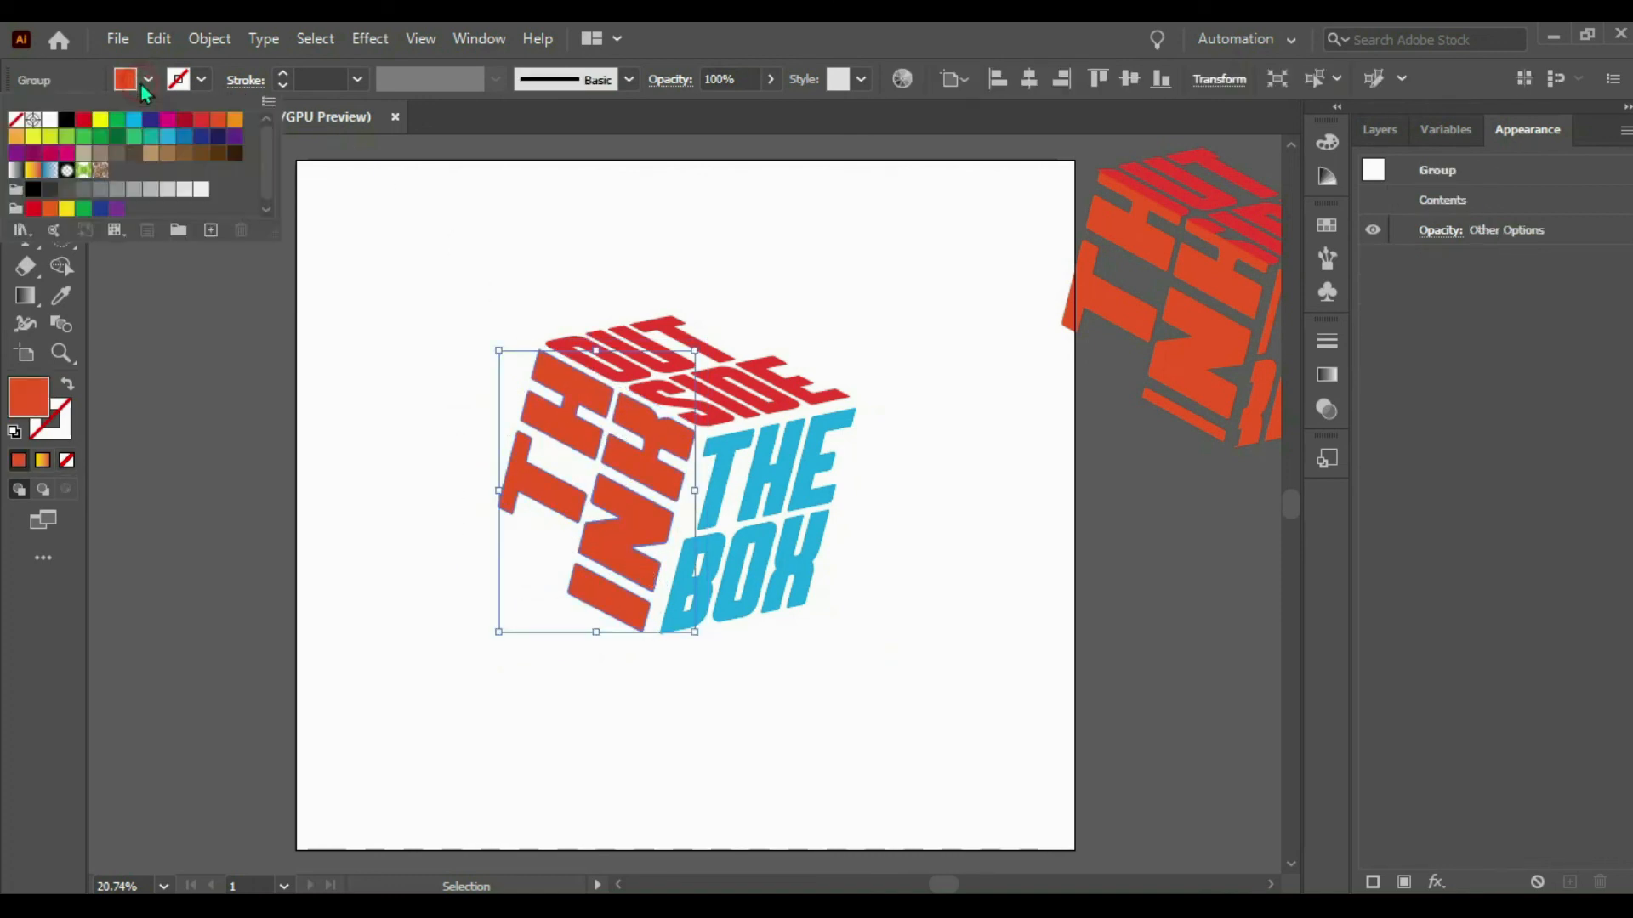
left_click(183, 139)
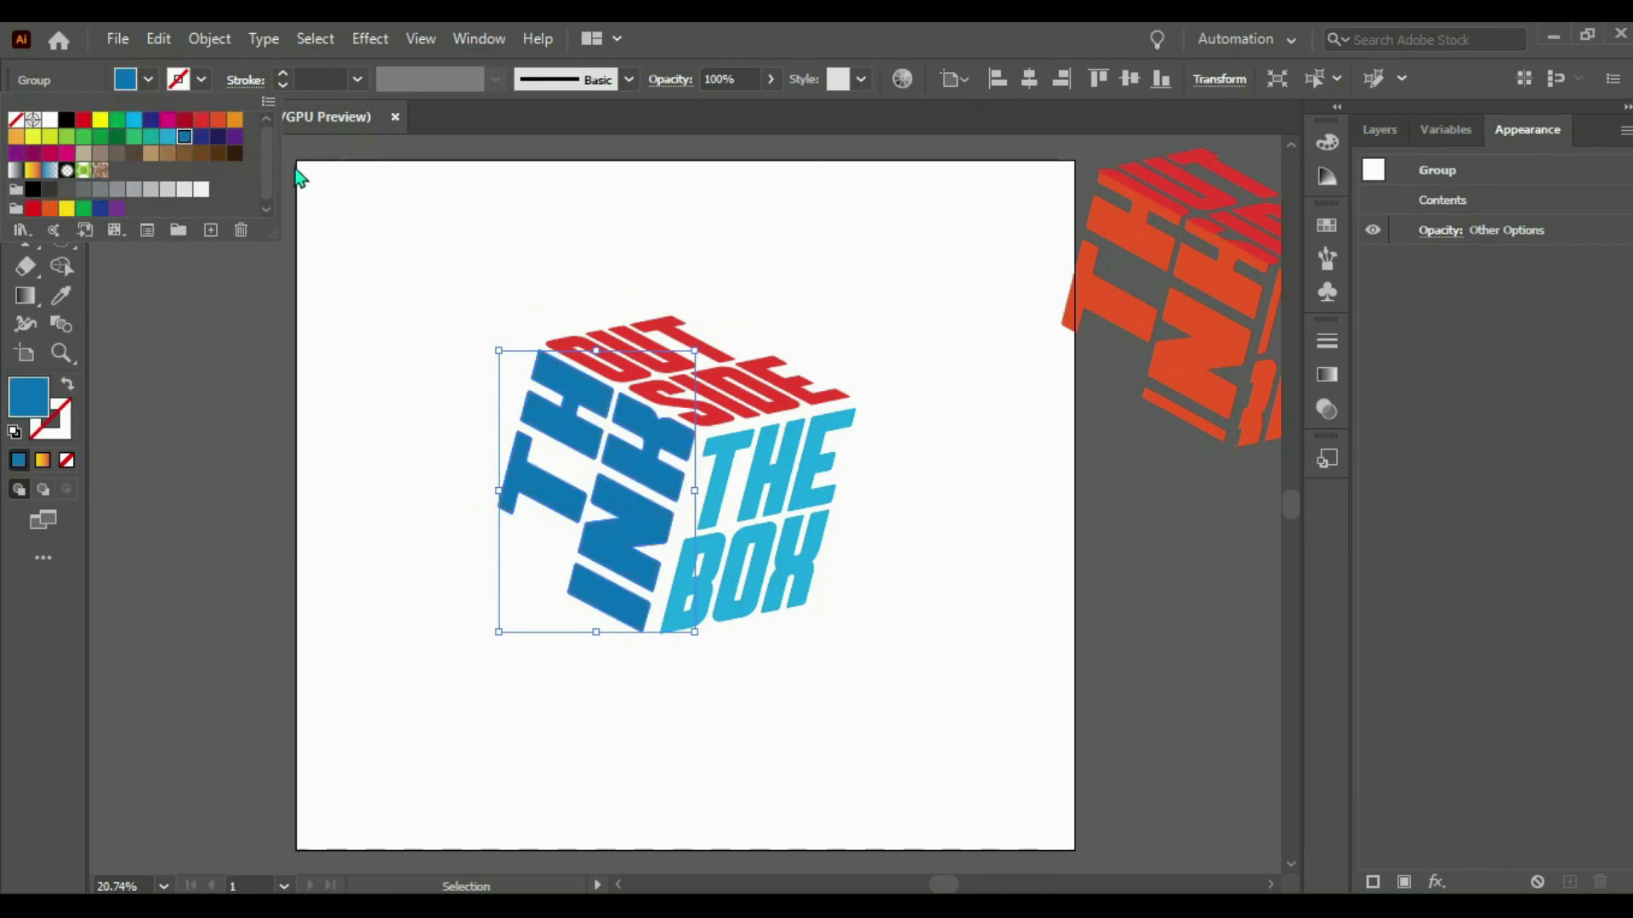
left_click(201, 137)
left_click(151, 138)
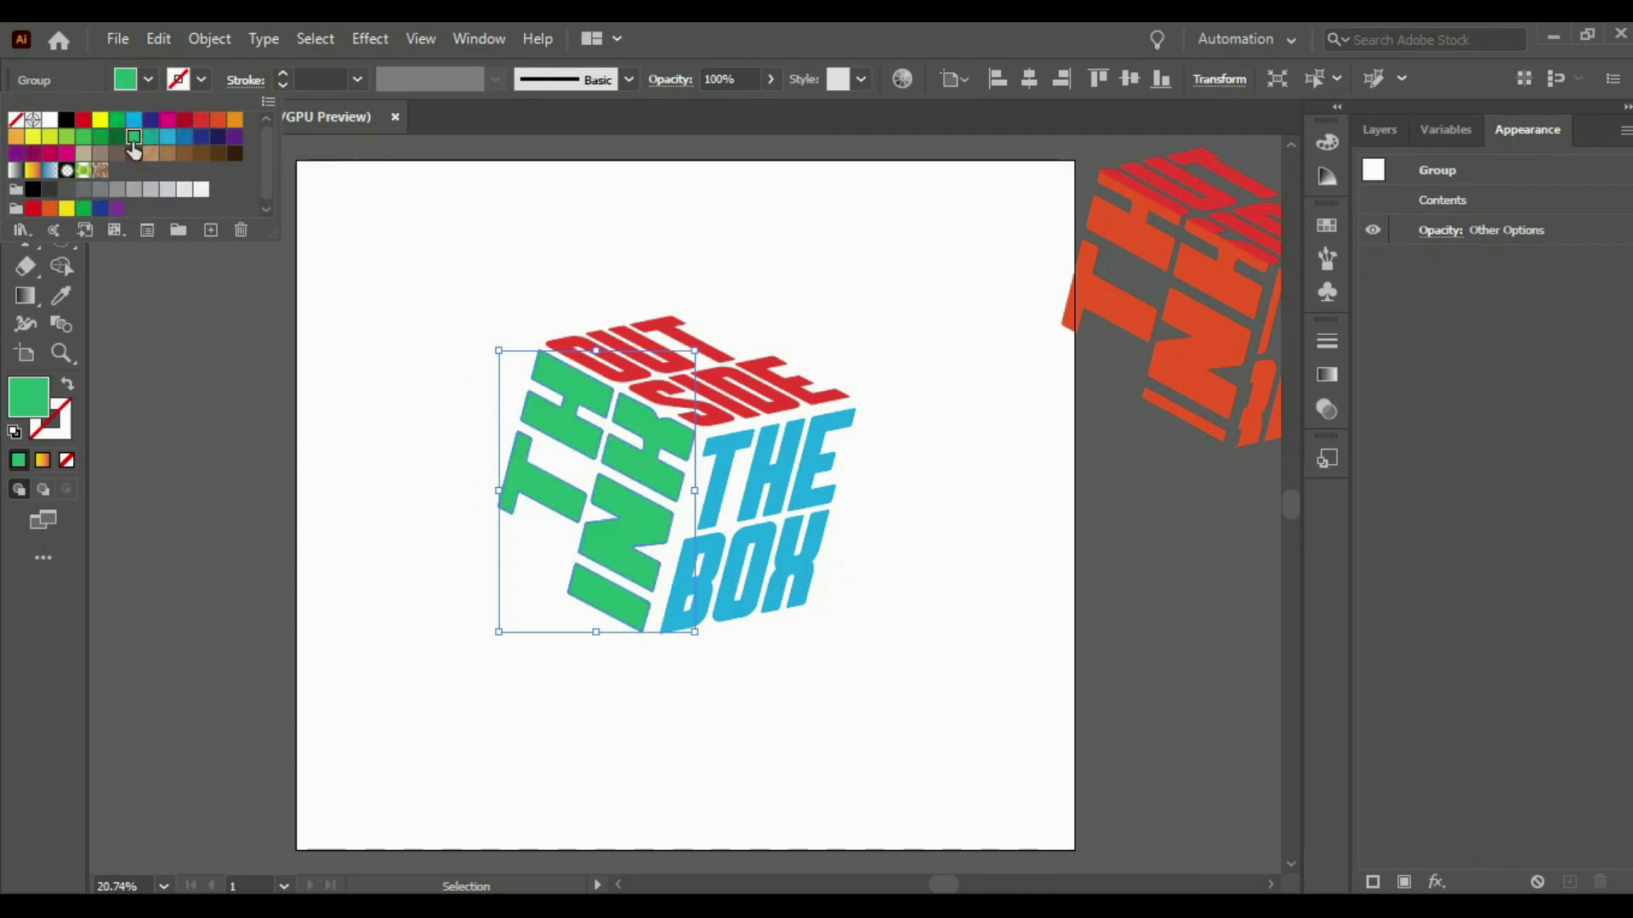
left_click(152, 139)
left_click(681, 281)
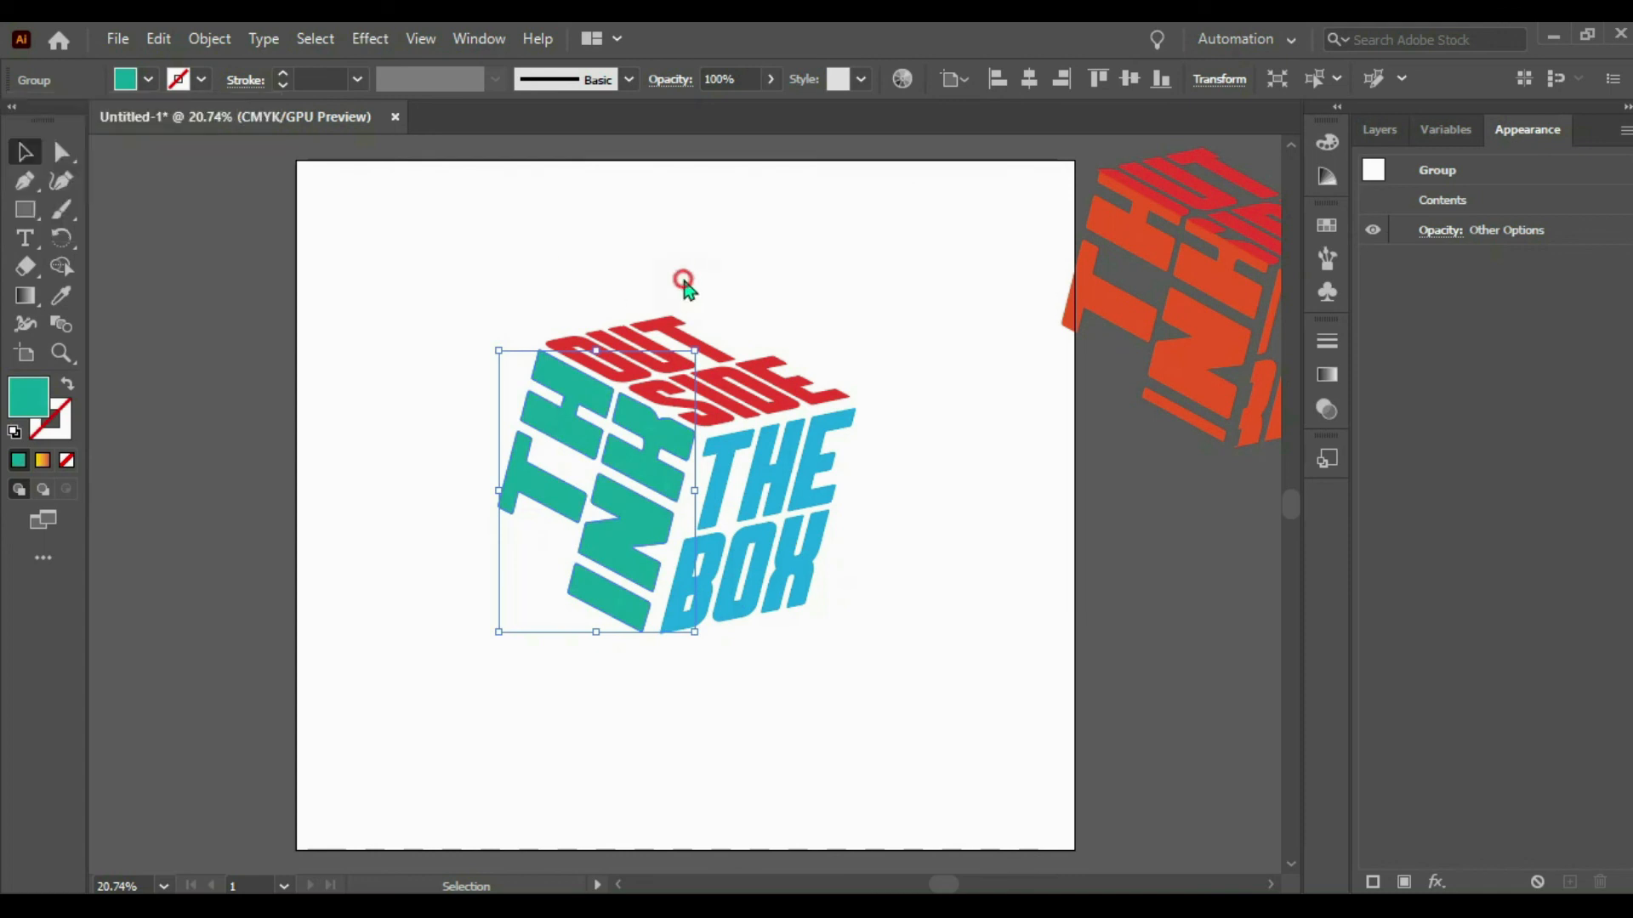
- Try blue, green and red swatches on the "OUT SIDE" lettering of the cube's upper face and settle on the orange-red swatch
left_click(680, 376)
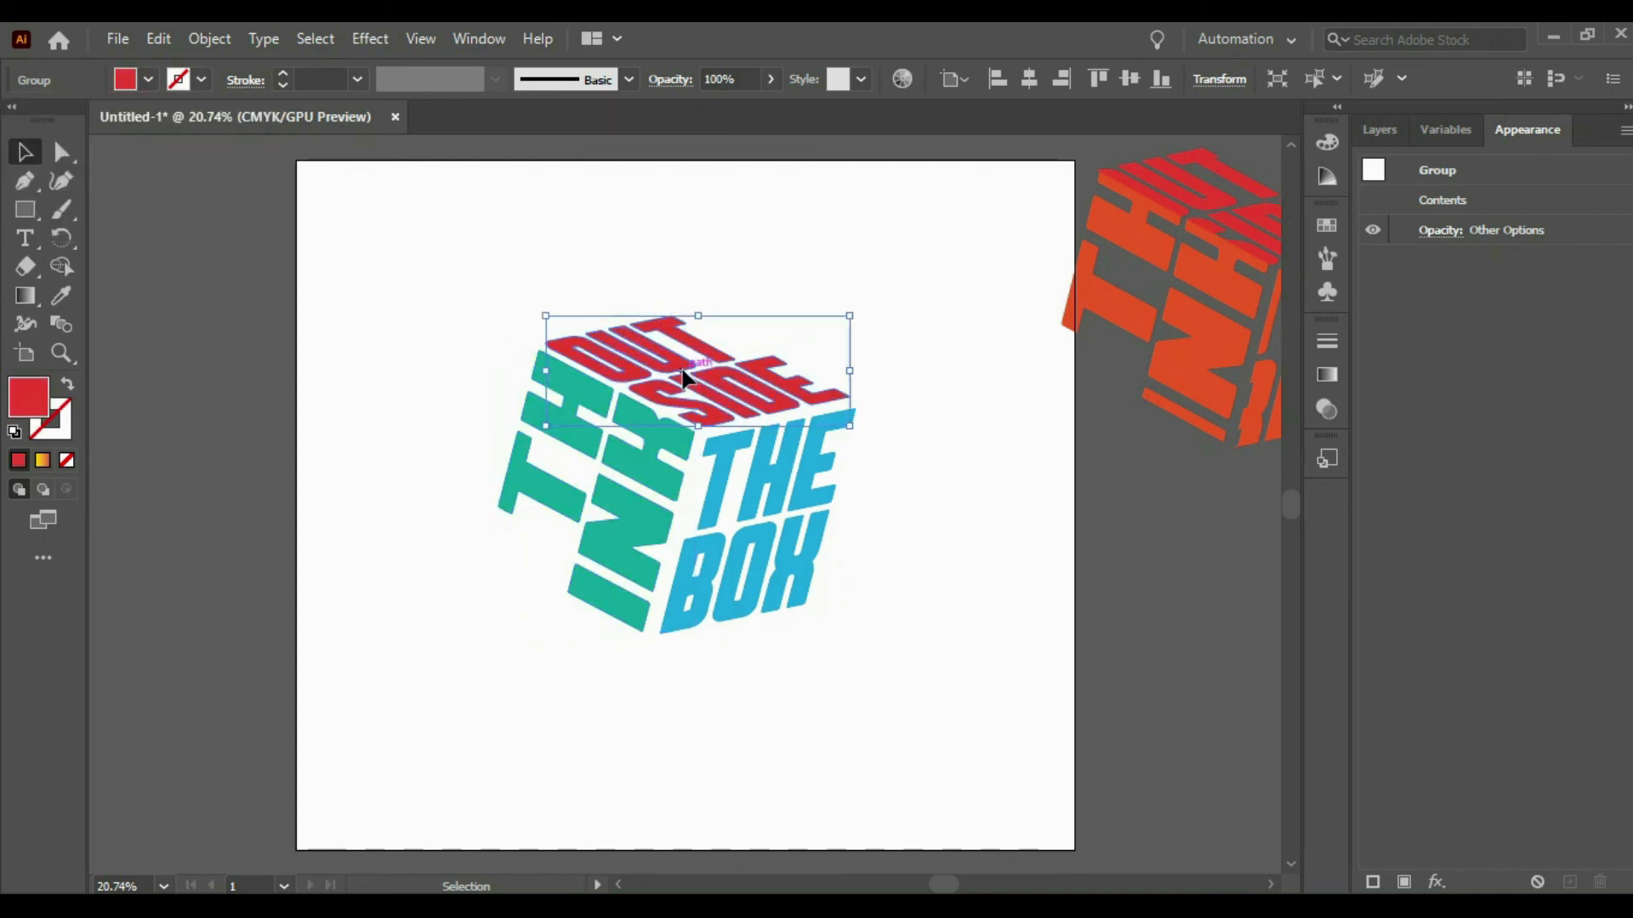
left_click(149, 82)
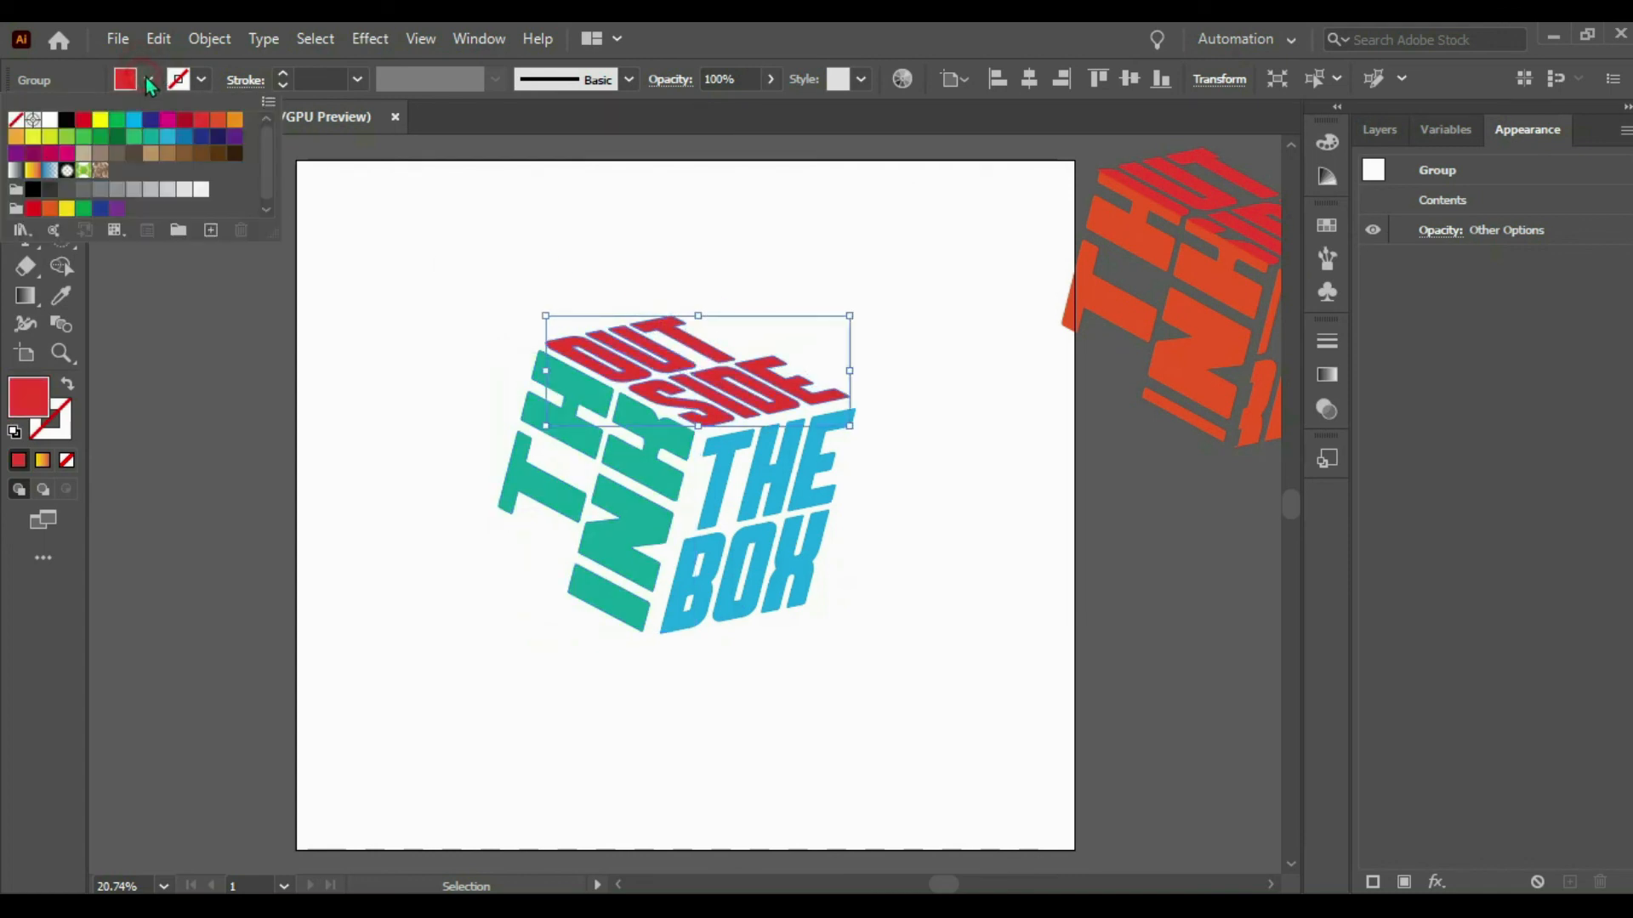
left_click(185, 138)
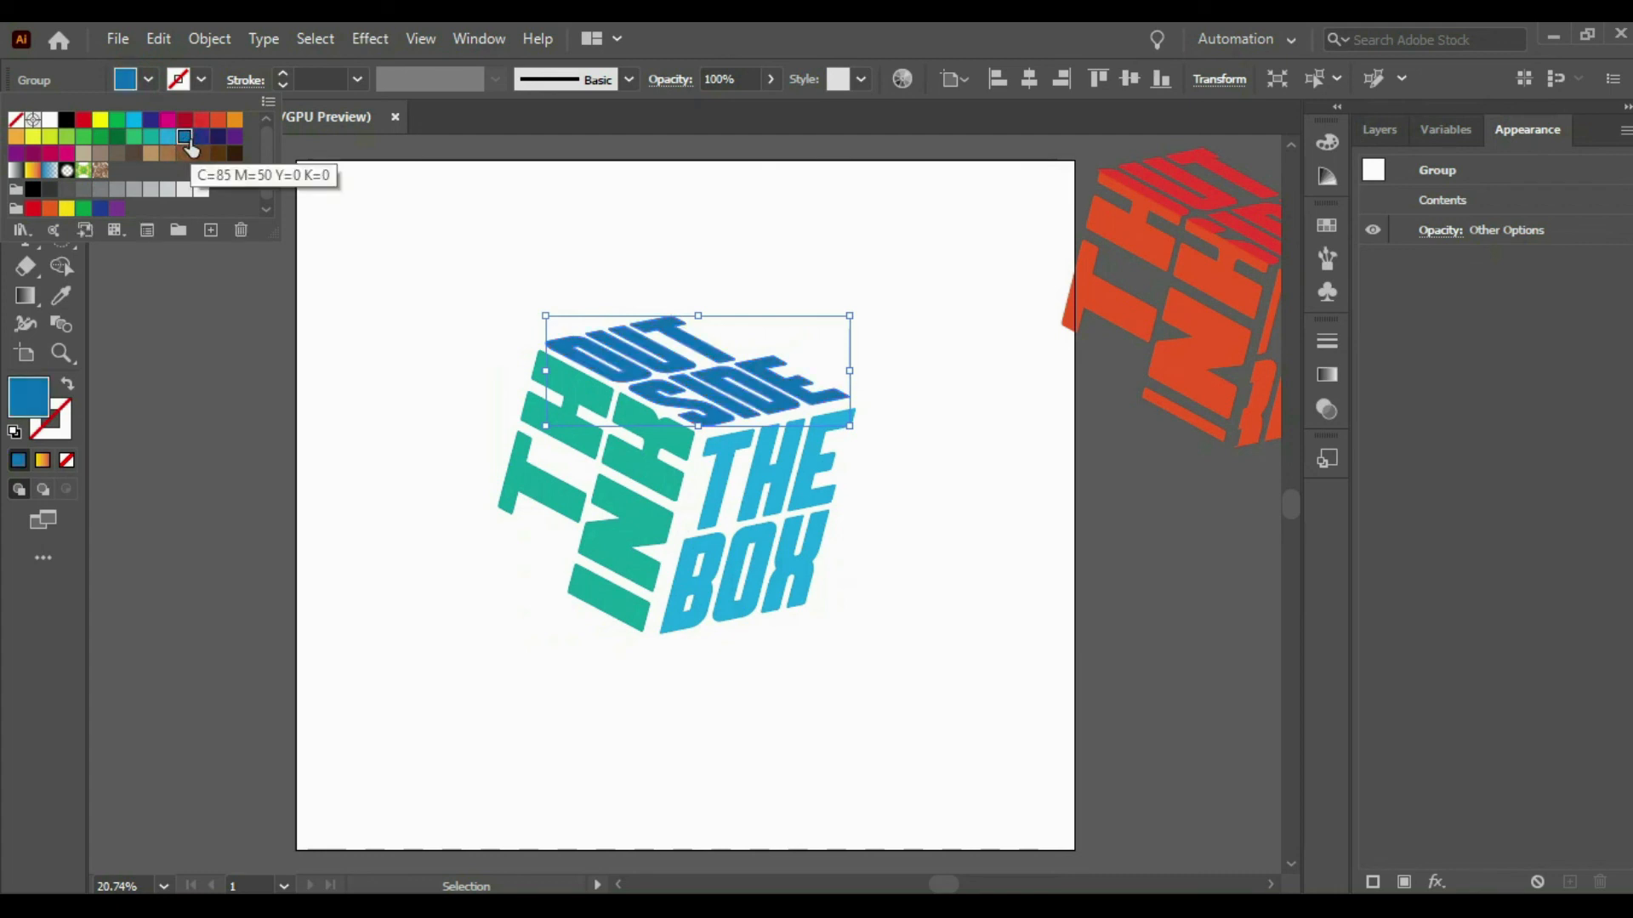
left_click(202, 138)
left_click(163, 142)
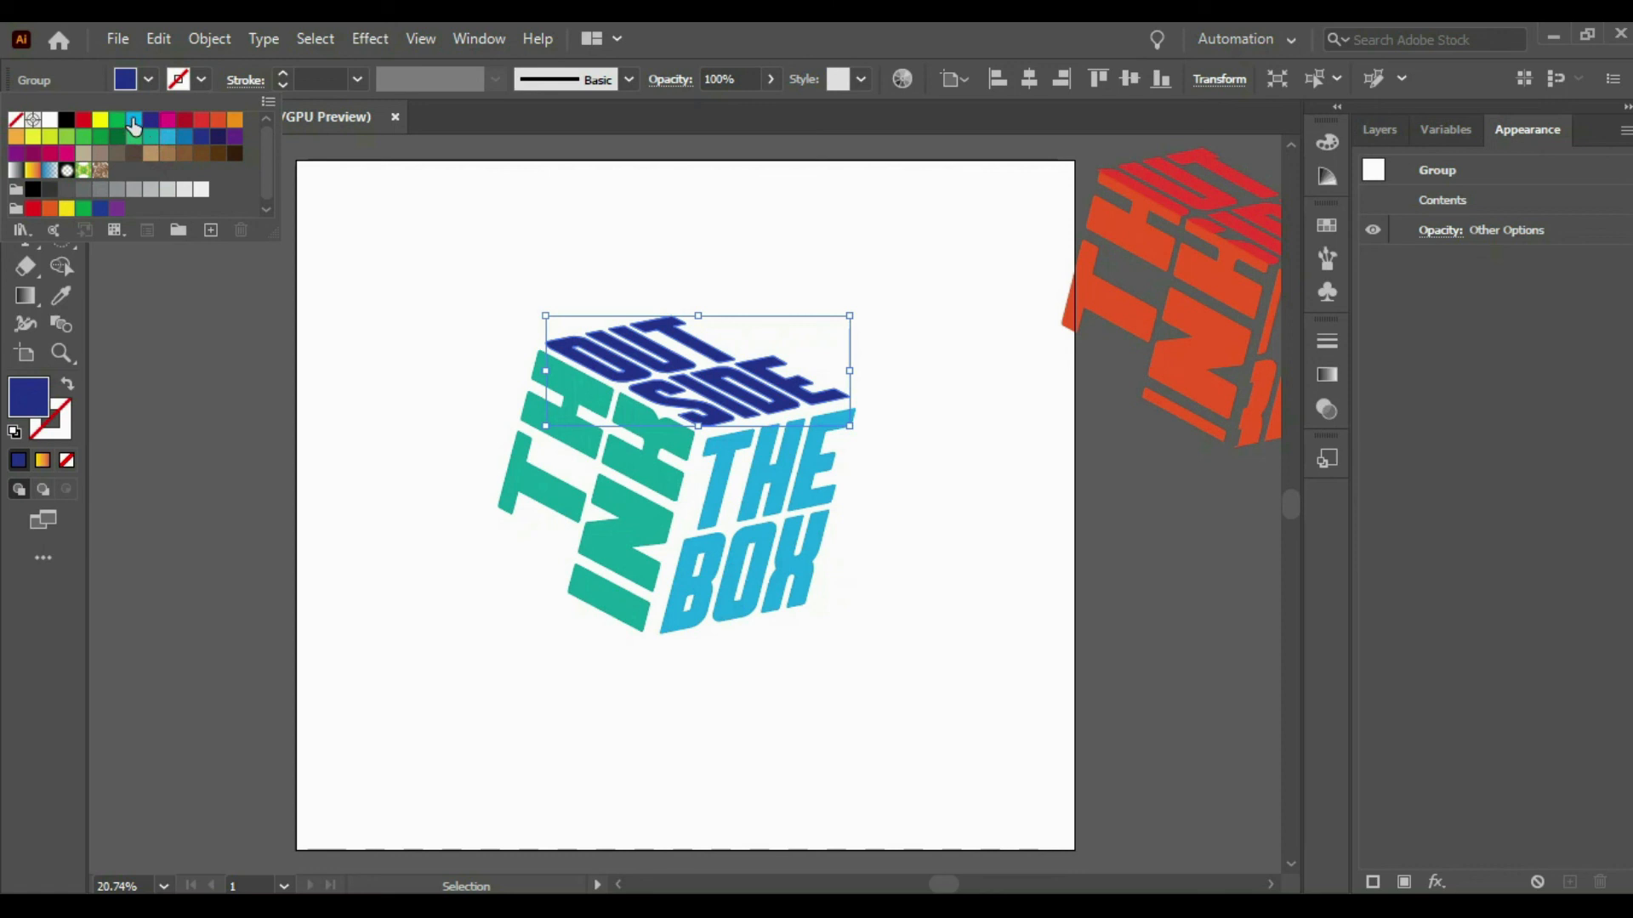
left_click(133, 122)
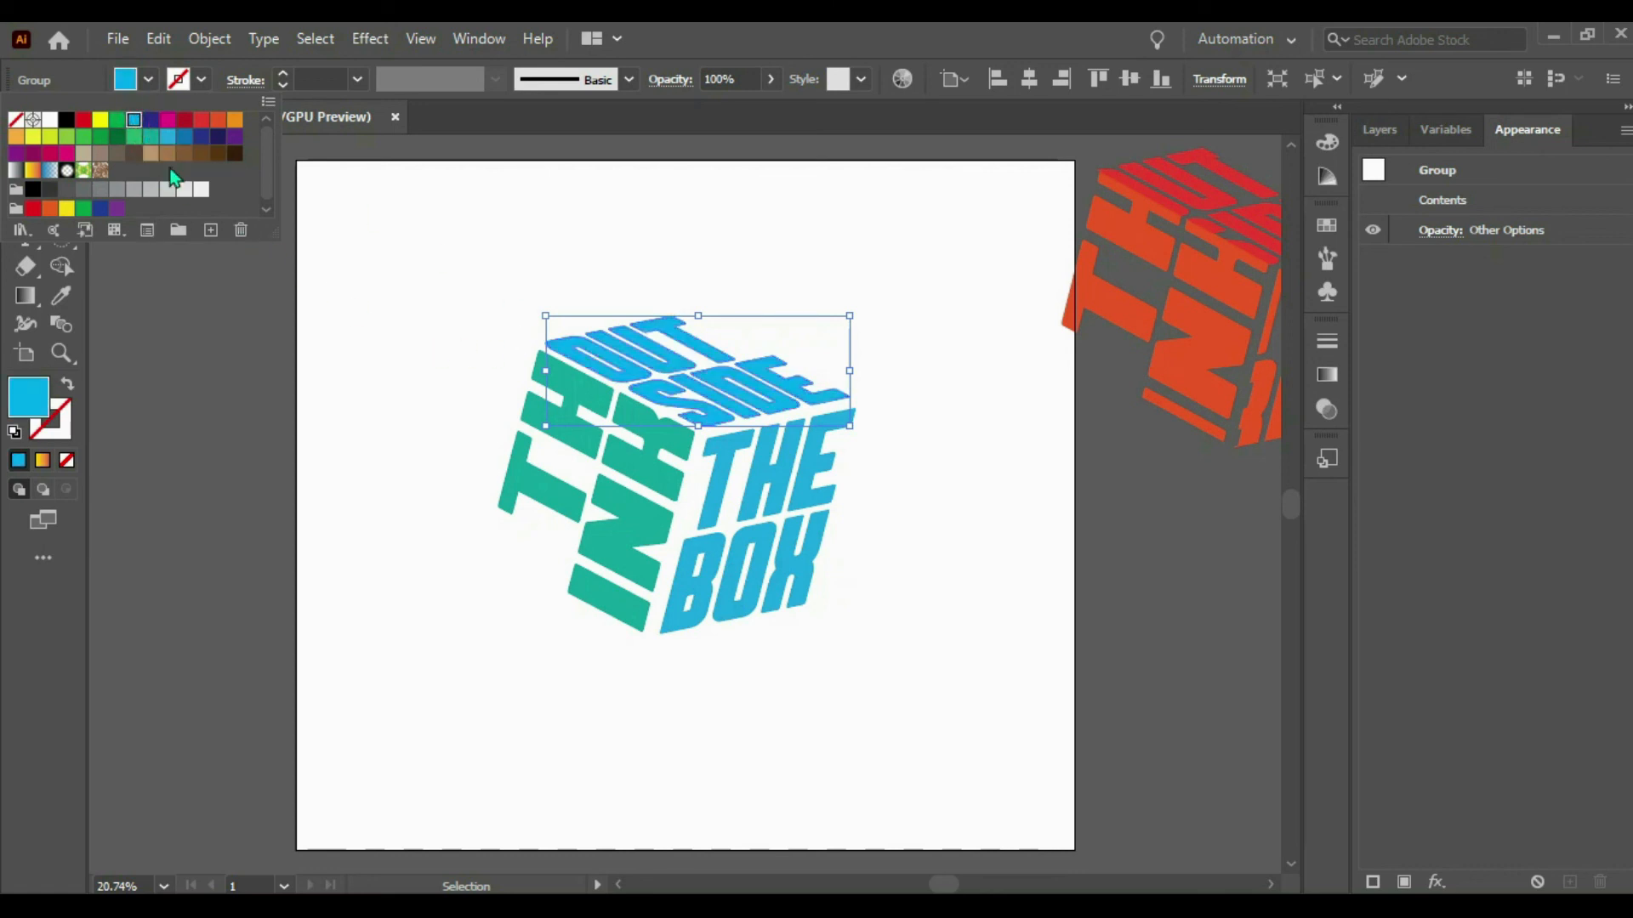
left_click(133, 138)
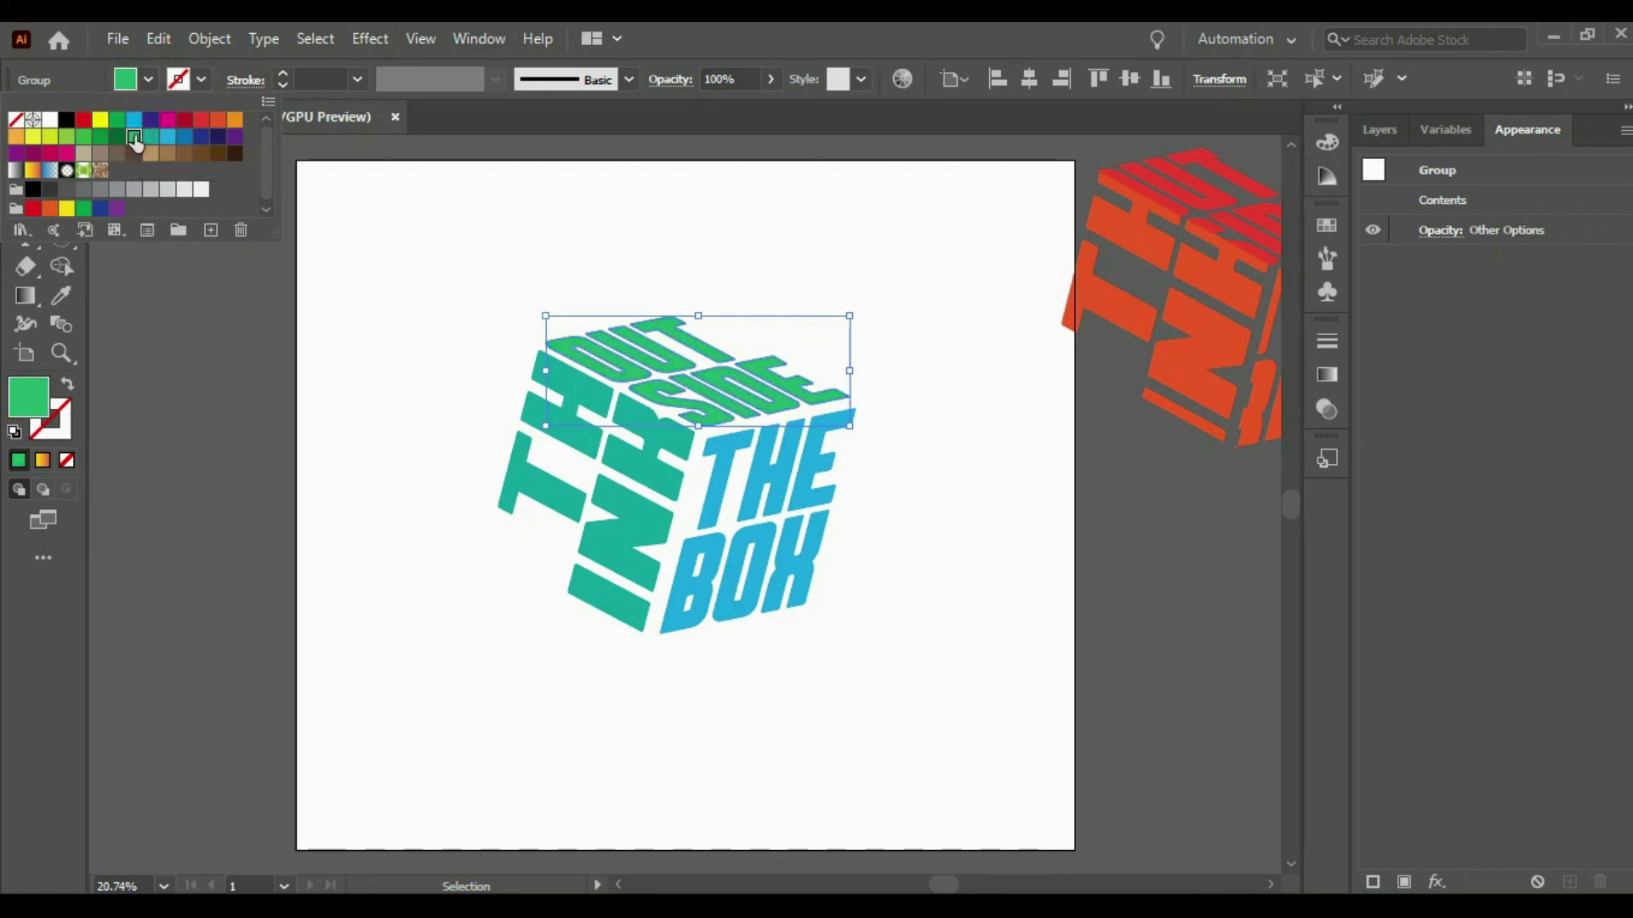
left_click(168, 138)
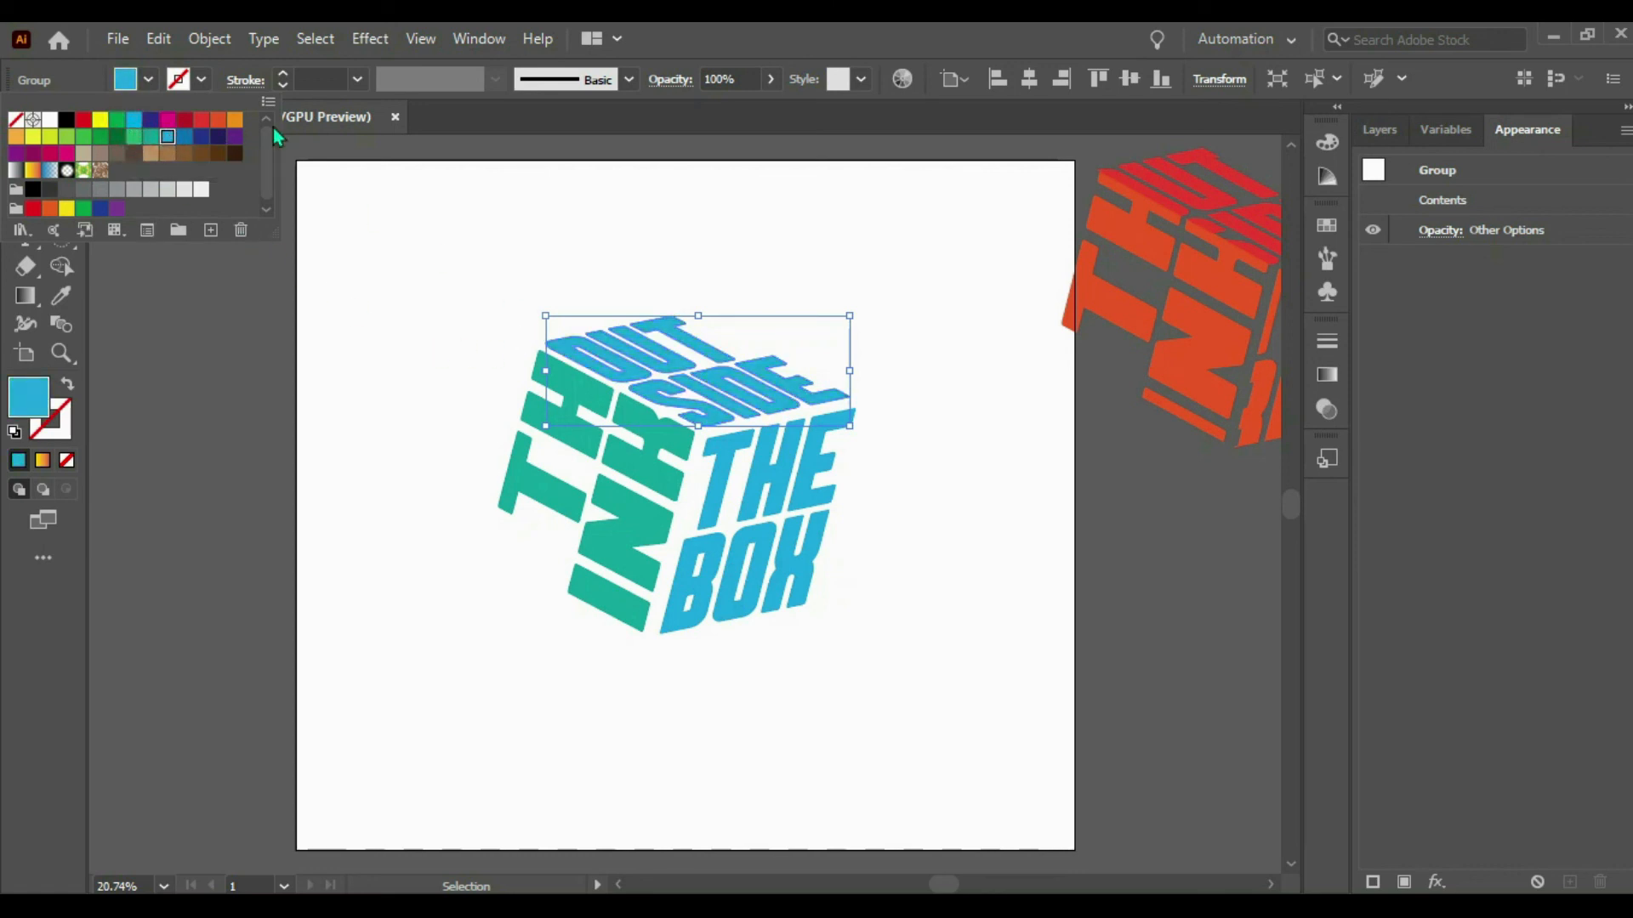
left_click(203, 138)
left_click(199, 124)
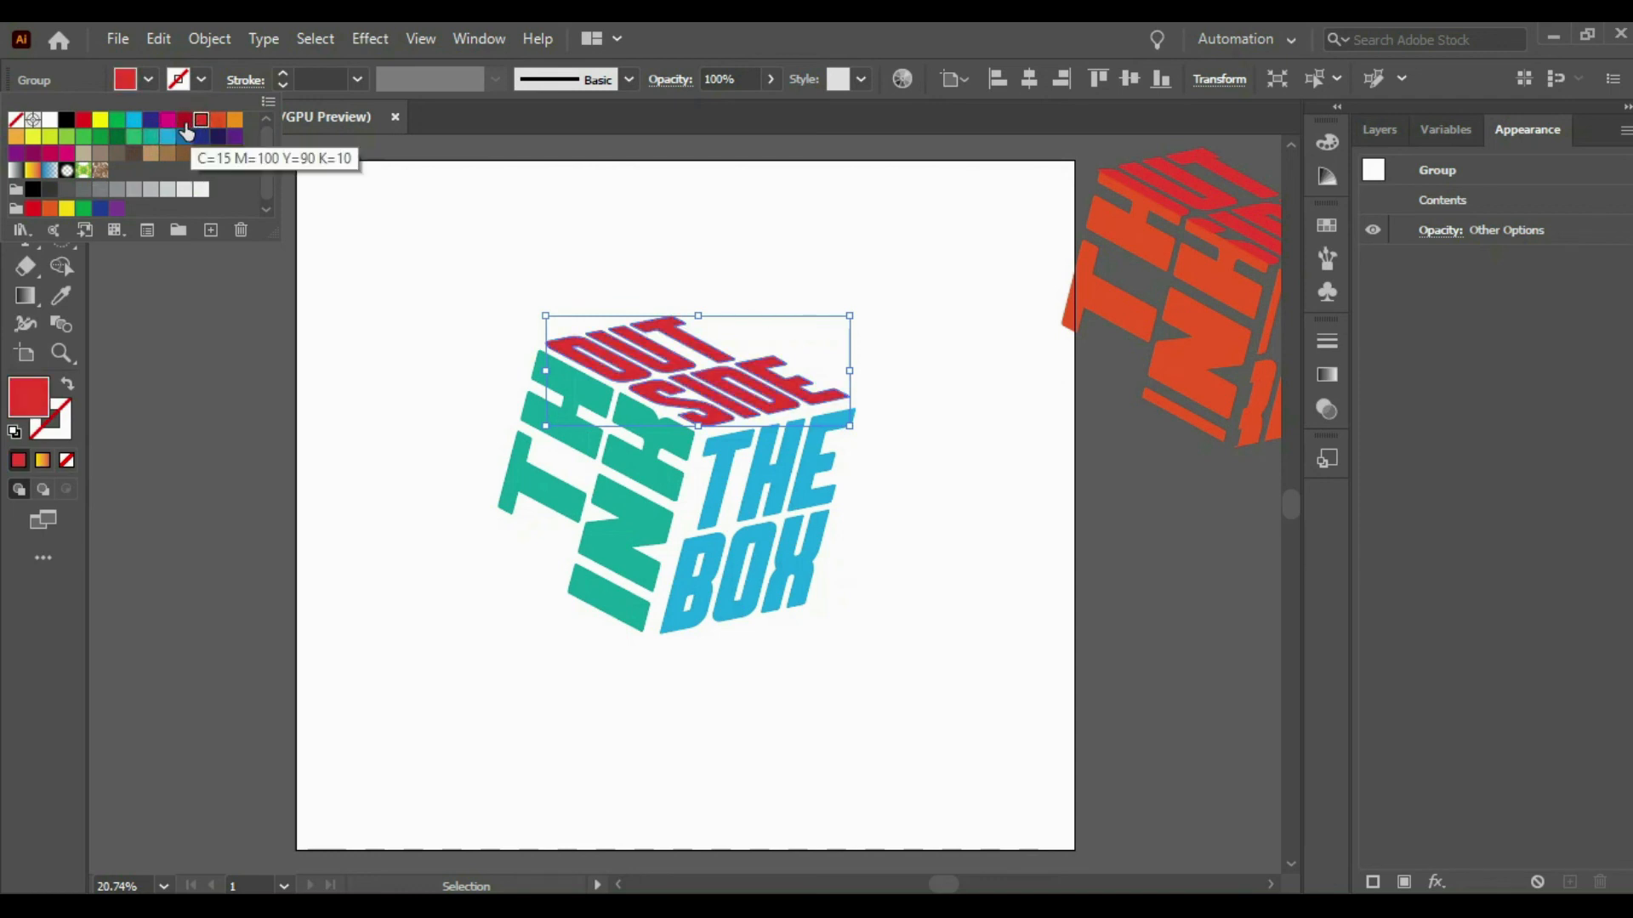
left_click(215, 124)
left_click(214, 128)
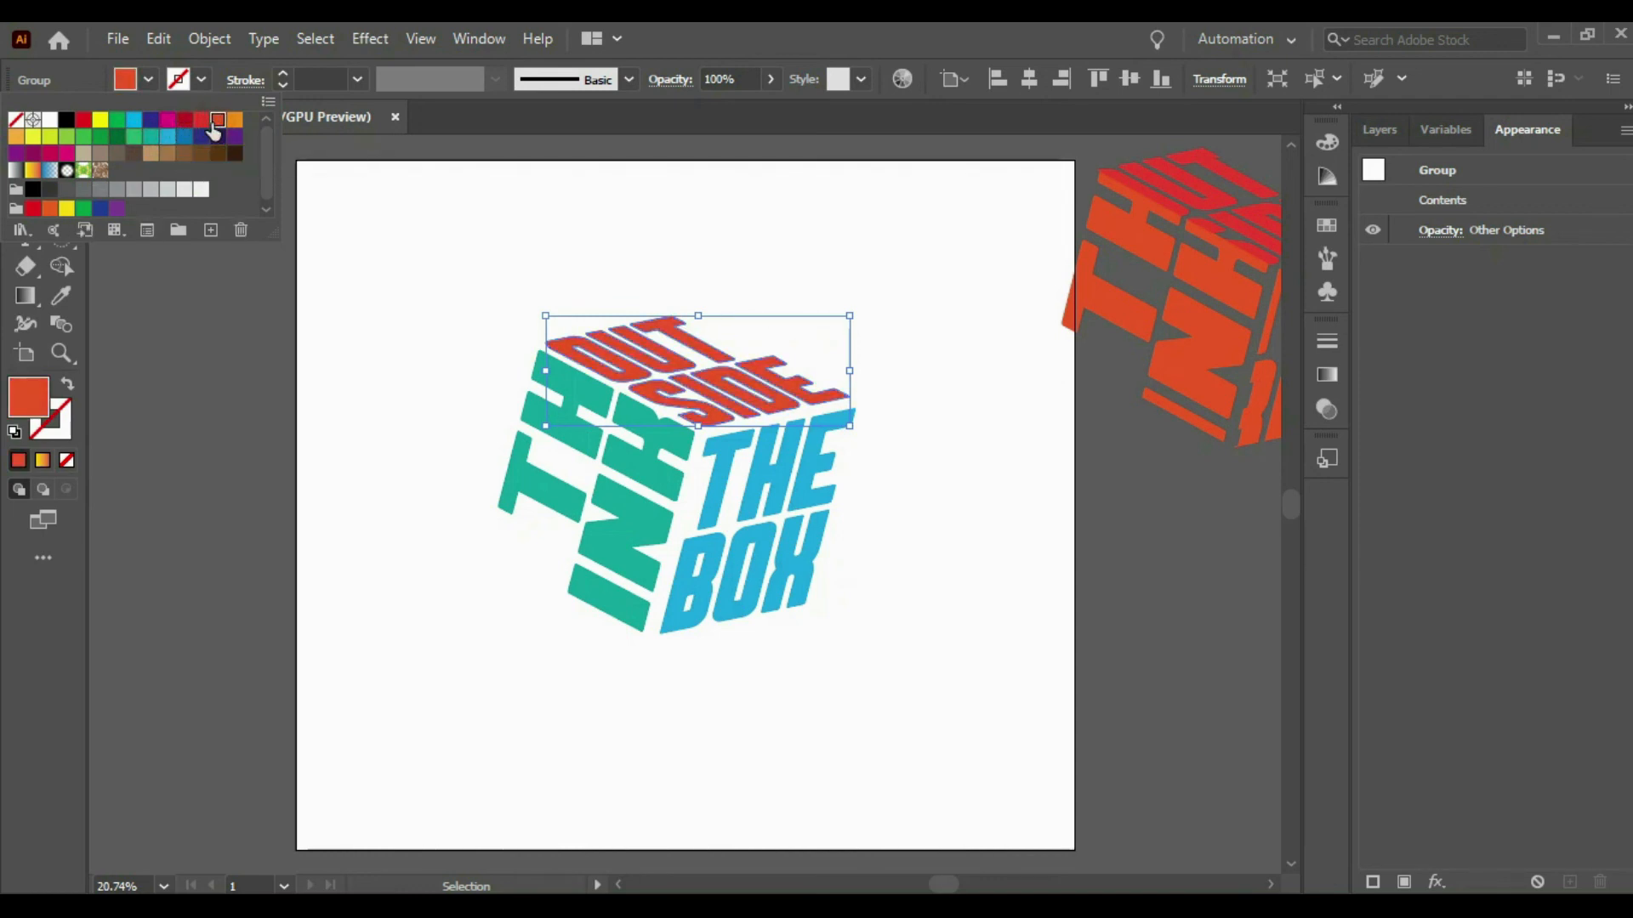
left_click(473, 362)
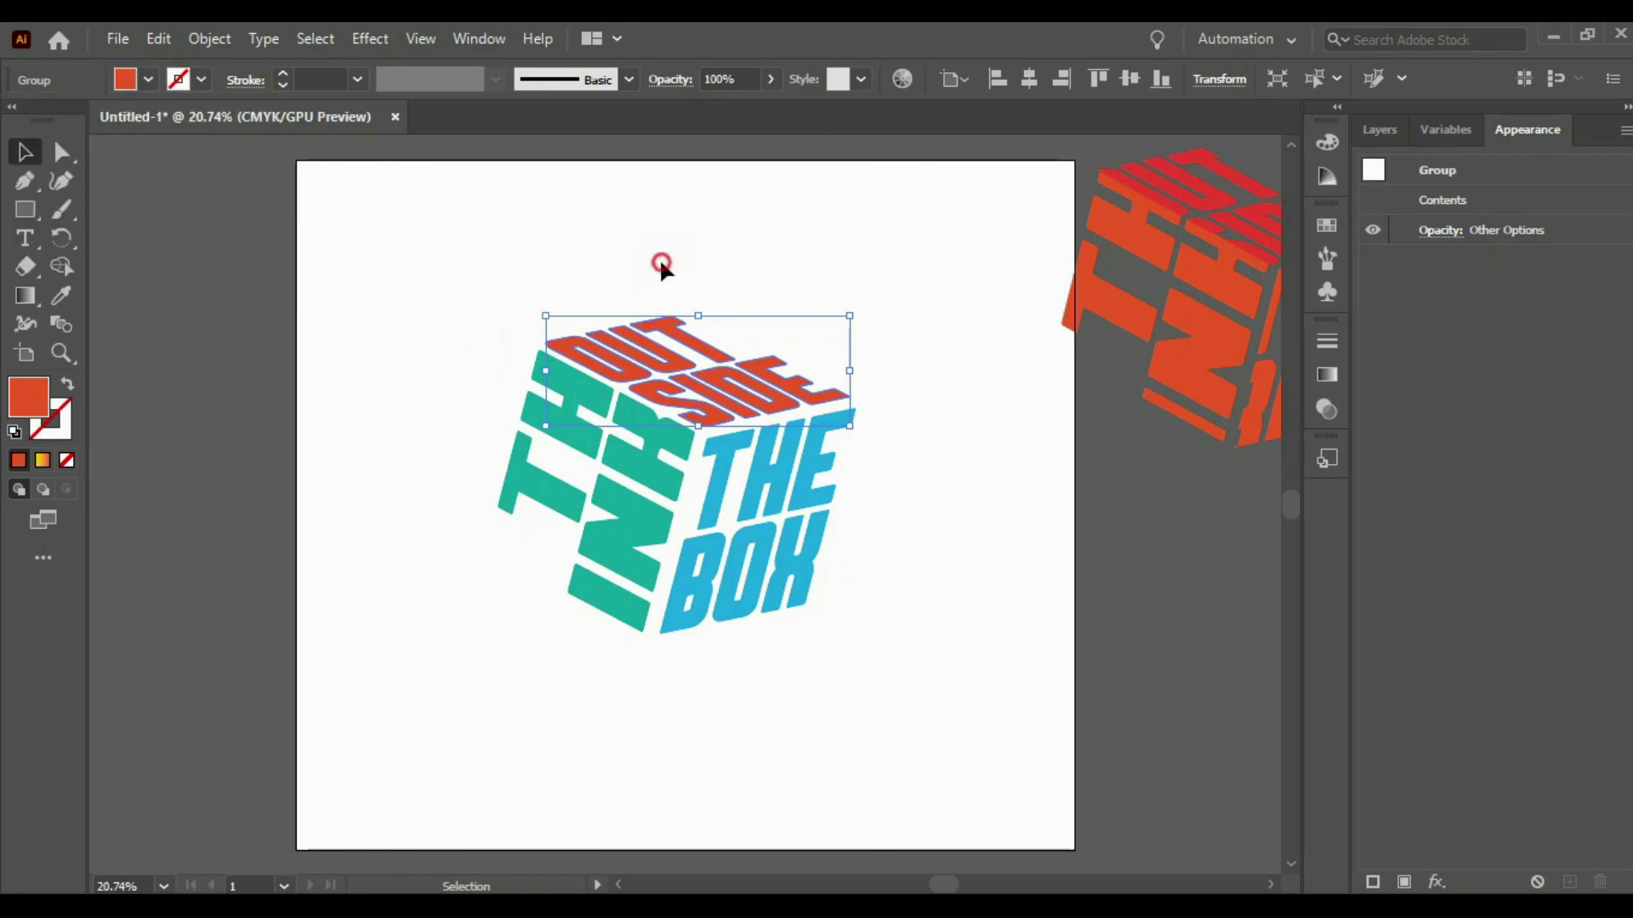